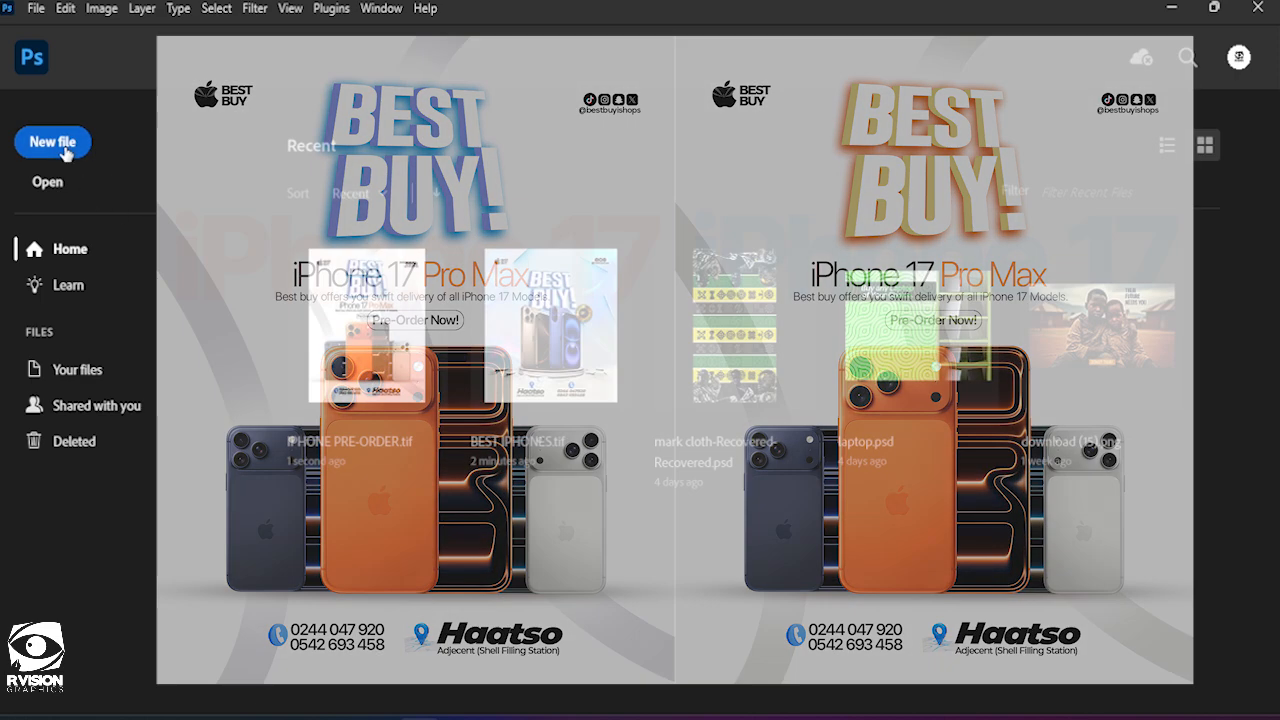
Create a new document from the saved INSTAGRAM BIG preset (1080 x 1350 px) and name it IPHONE PREORDER.
click(66, 150)
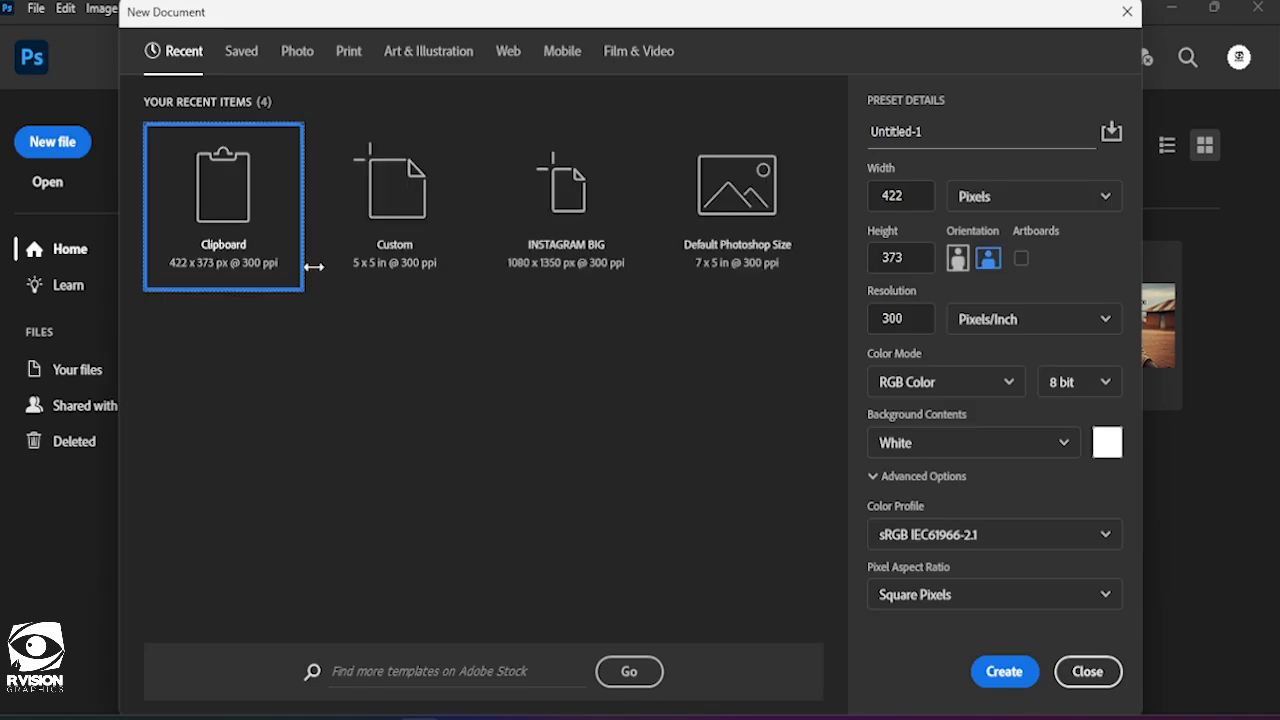
click(240, 53)
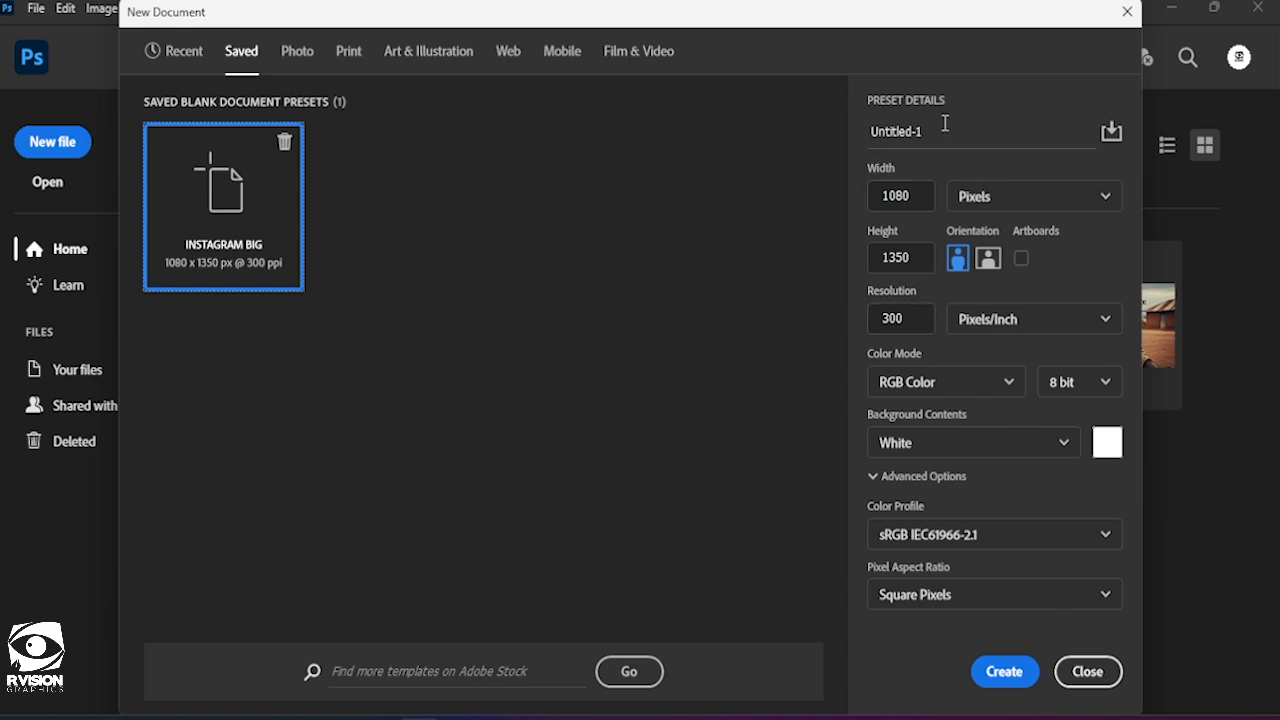
key(Tab)
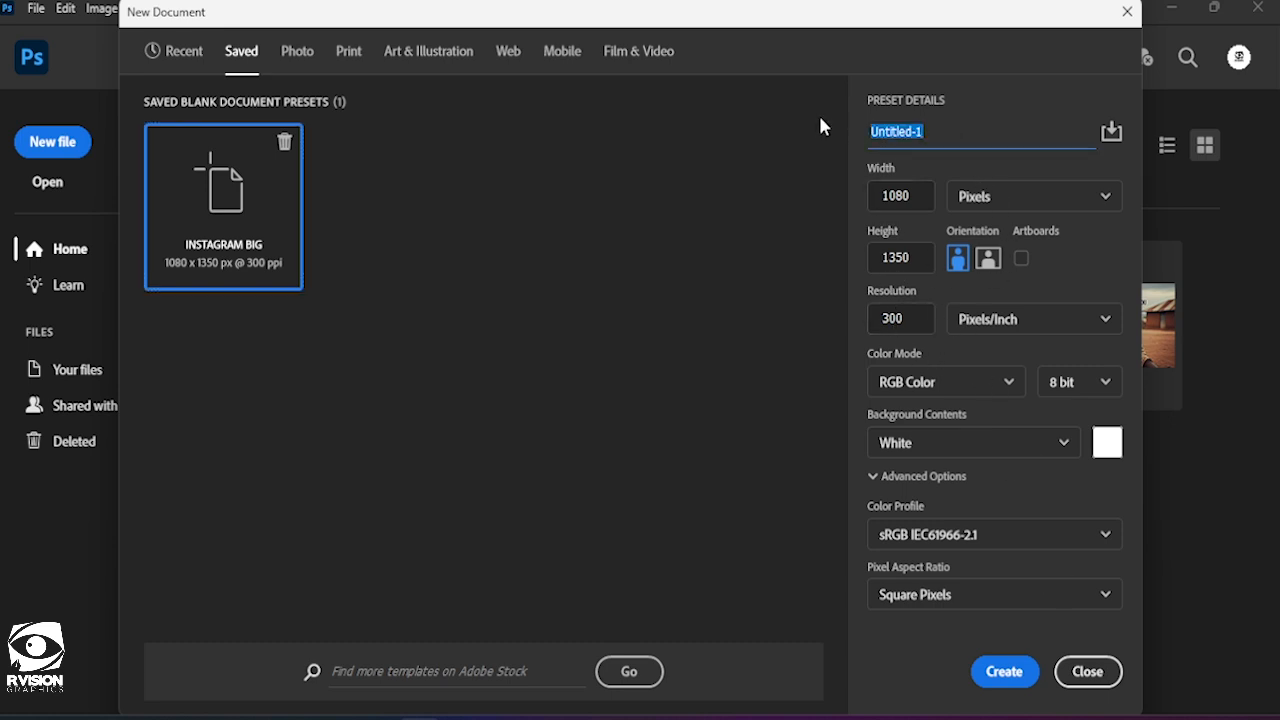
text(IPJH)
key(BackSpace)
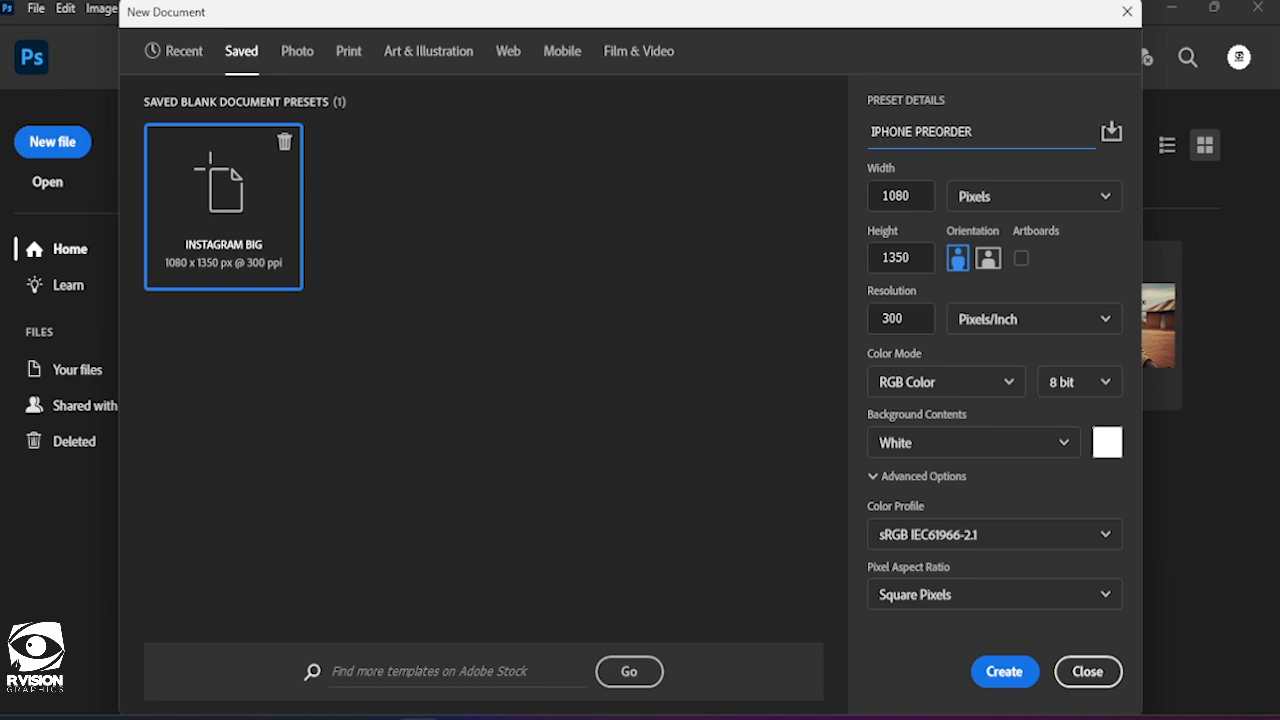
key(Return)
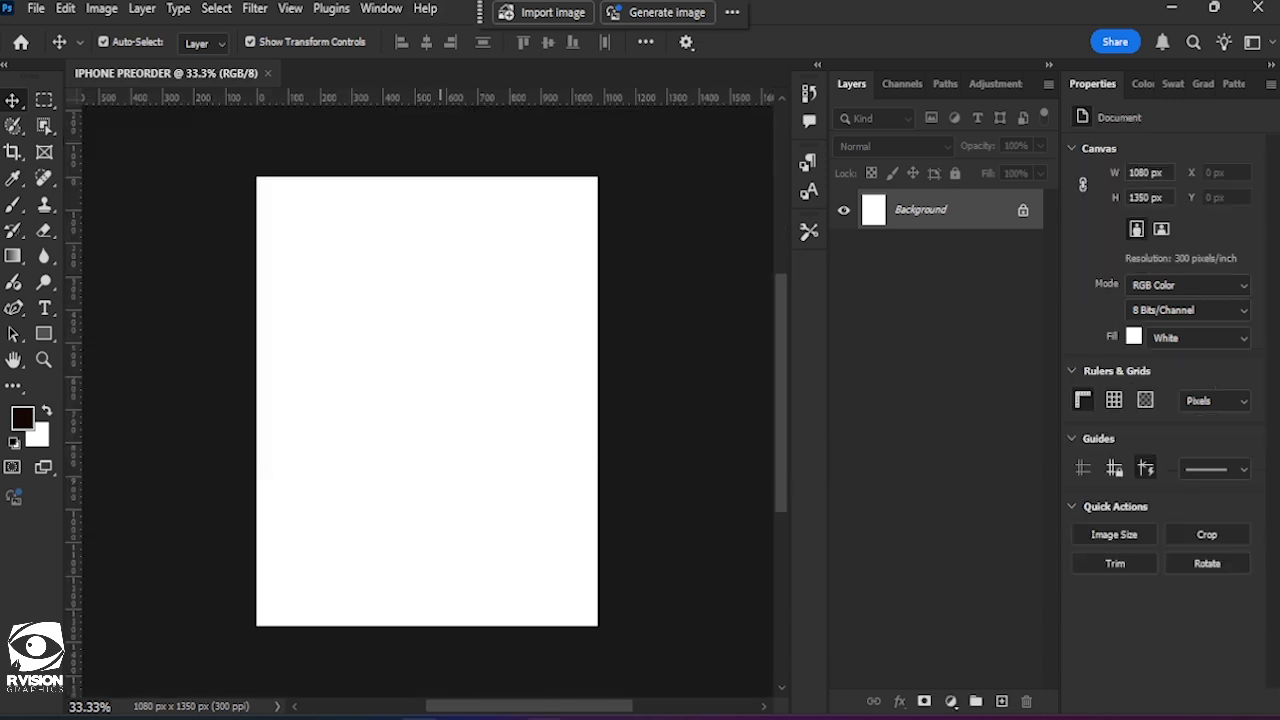
Switch to the FOR TUTORIAL folder in File Explorer and place the orange phone image, download (16), into the Photoshop document.
key(alt+Tab)
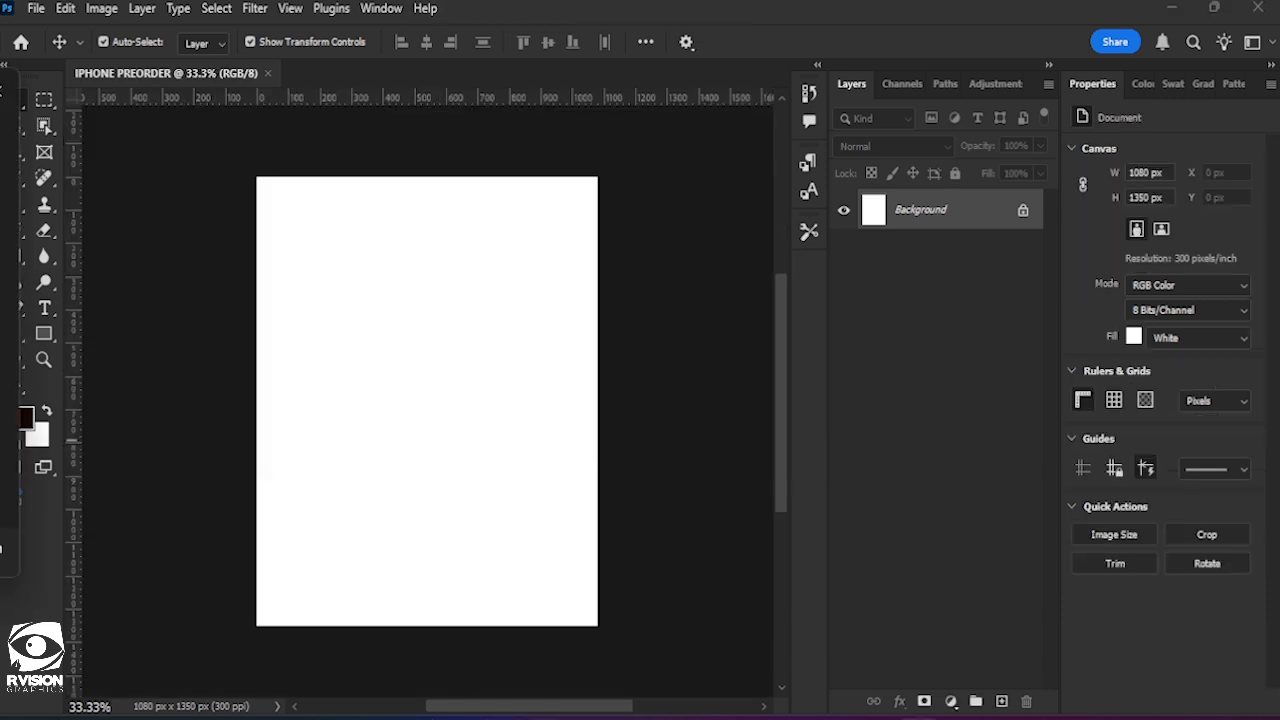
key(alt+Tab)
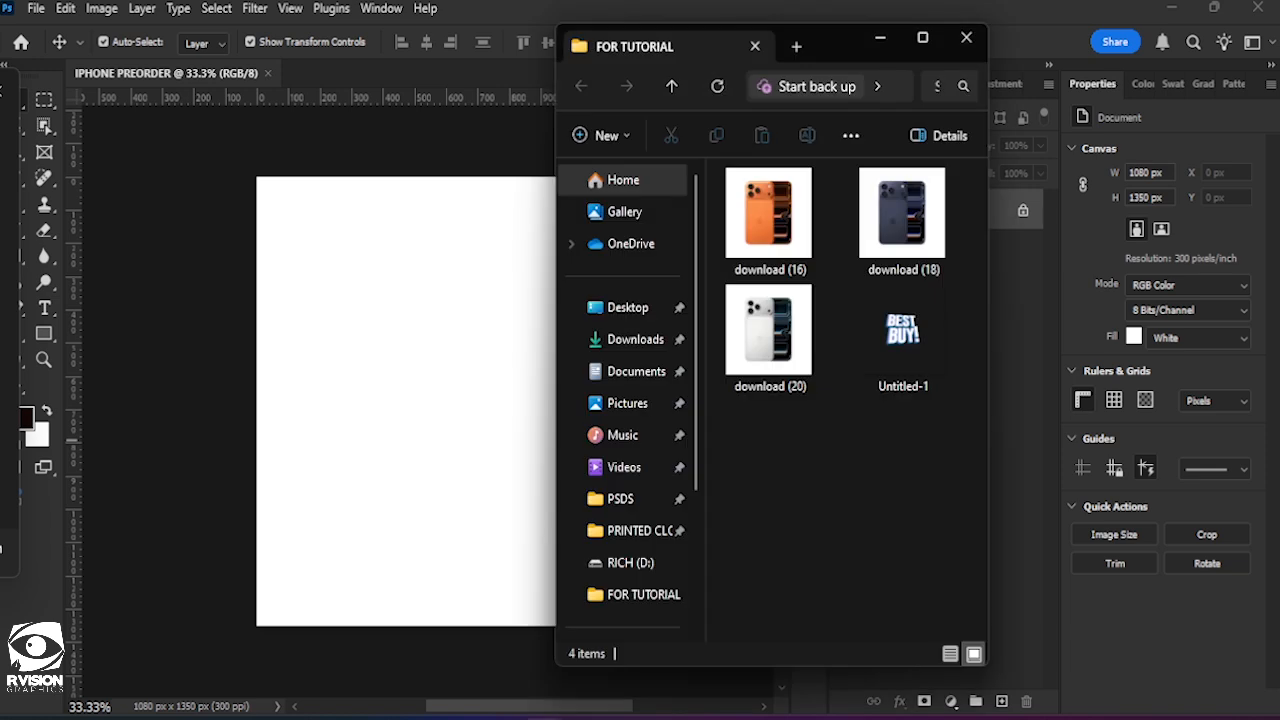
drag(772, 225, 377, 365)
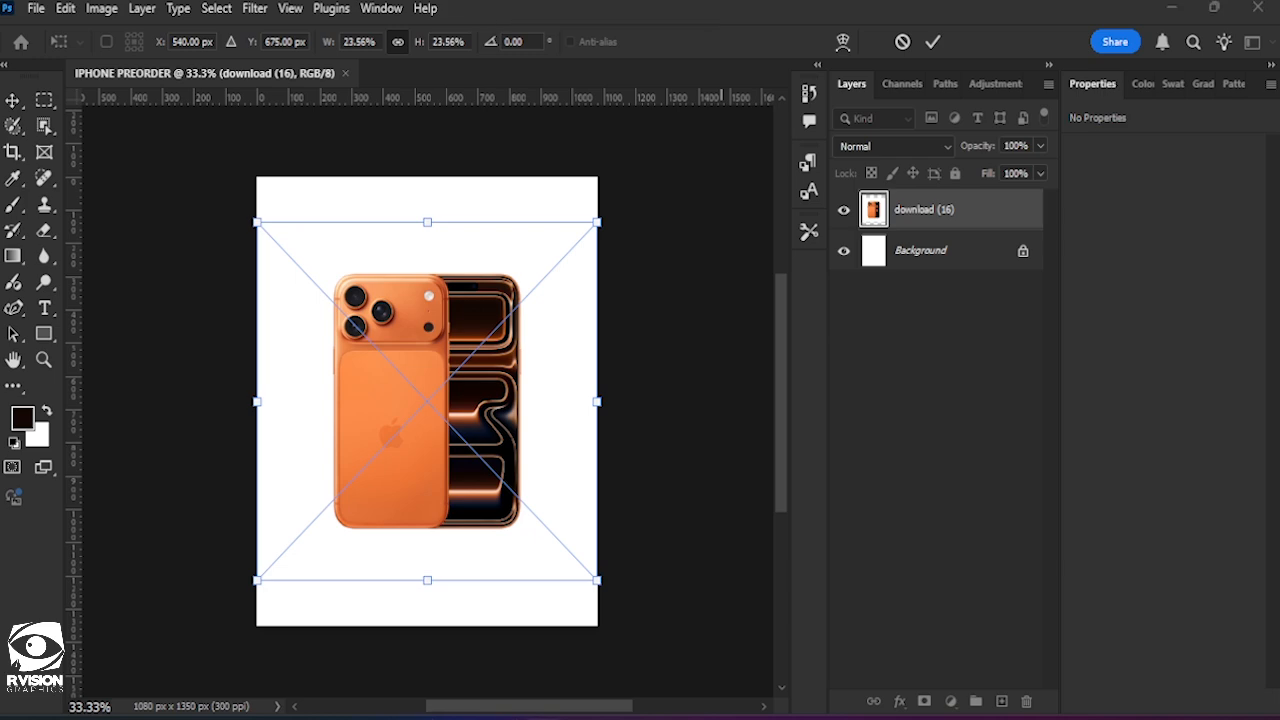
mouse_move(540, 716)
click(694, 634)
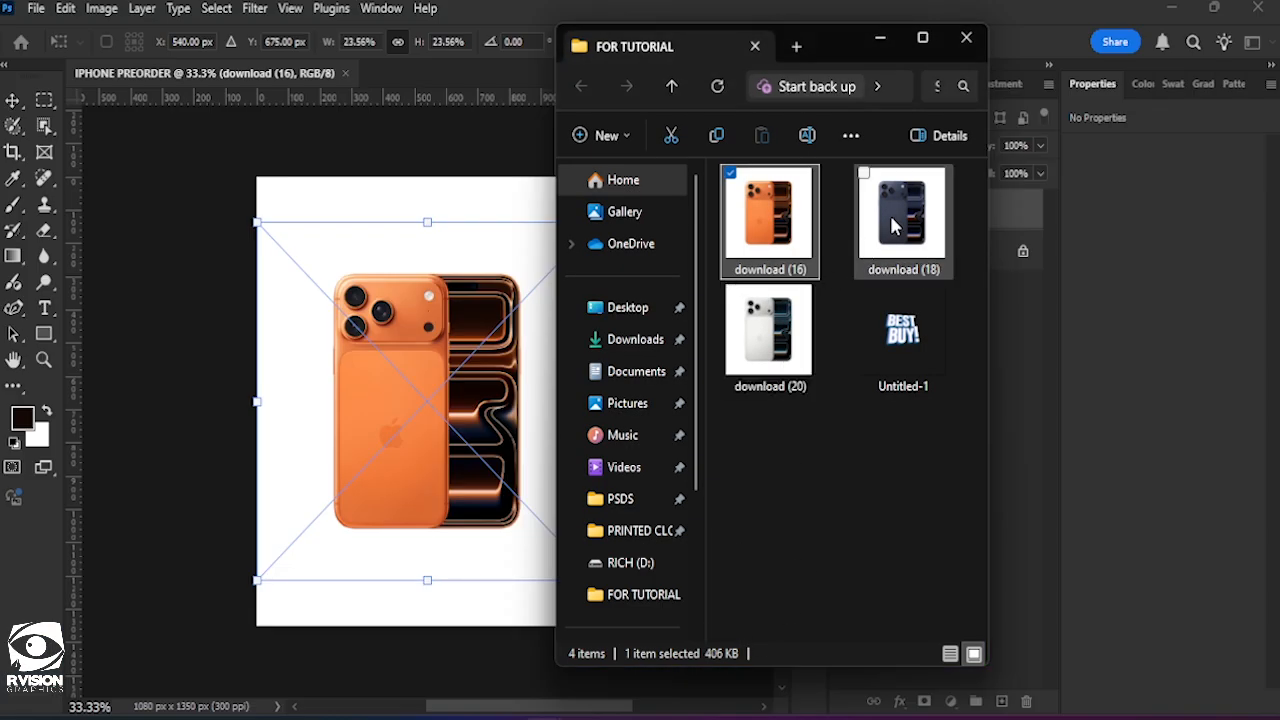
click(535, 145)
click(933, 42)
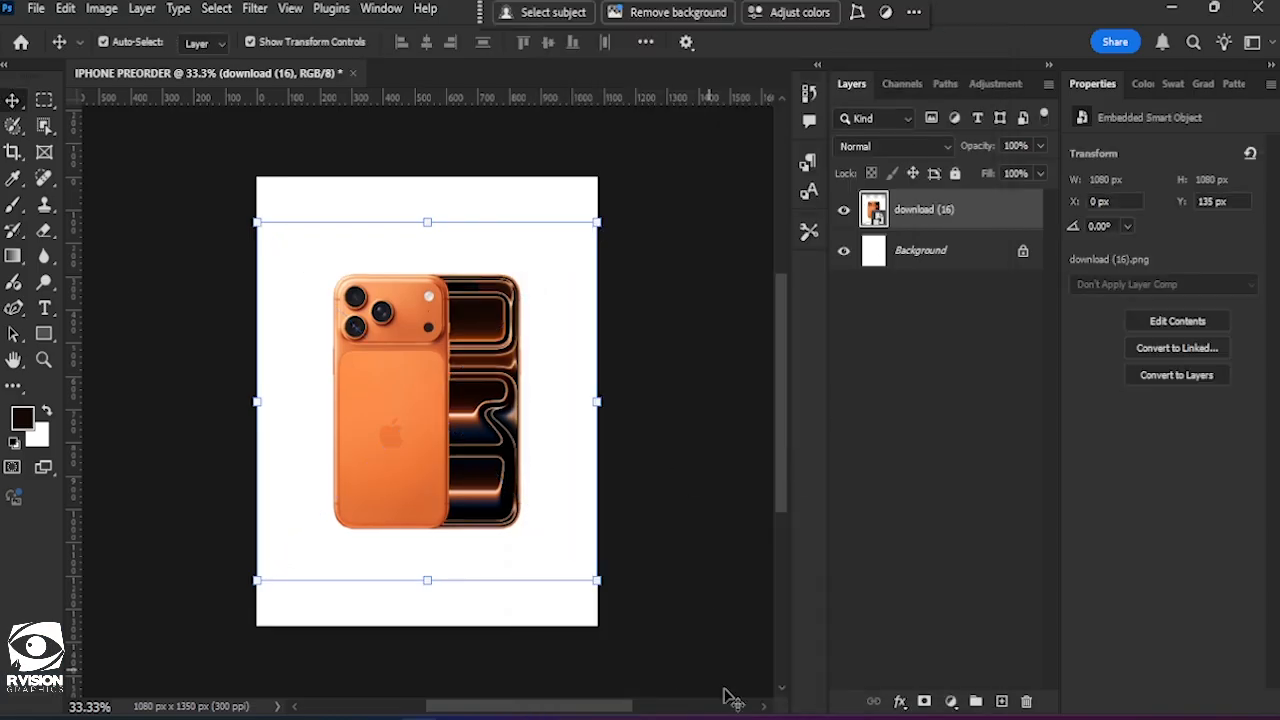
Place the white and blue phone images, download (20) and download (18), from the FOR TUTORIAL folder into the Photoshop document.
mouse_move(540, 716)
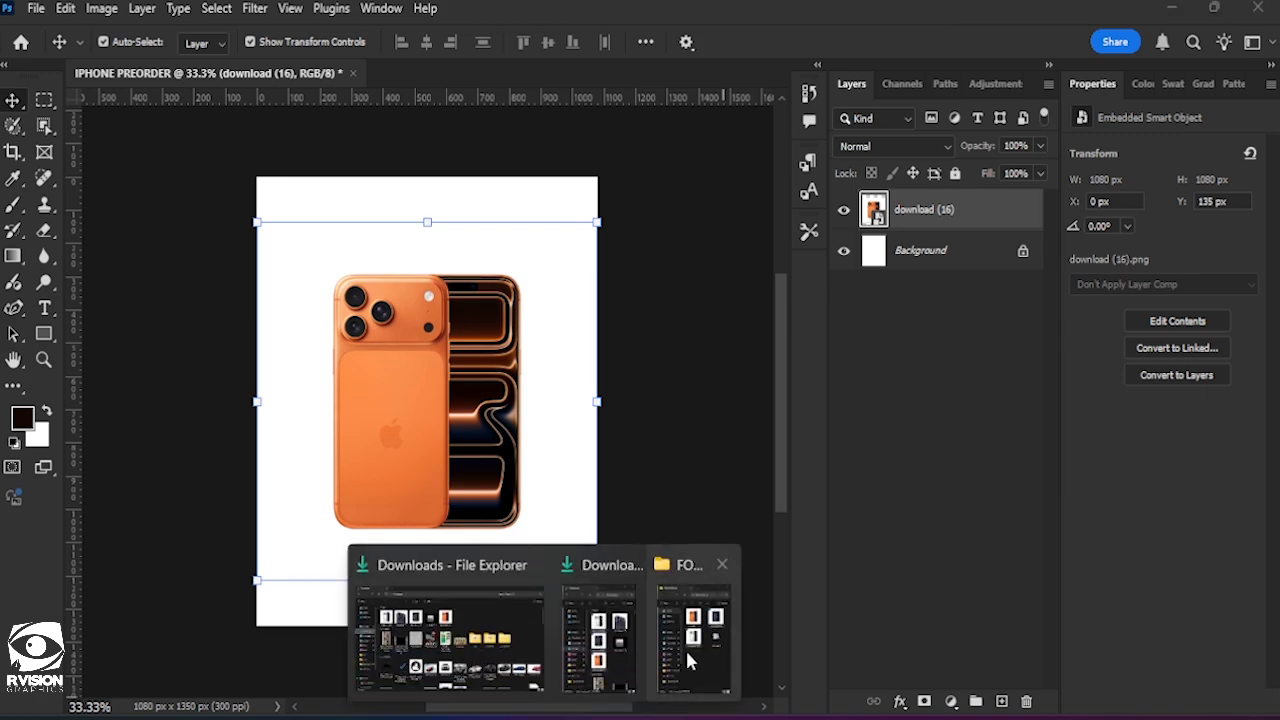
click(688, 640)
drag(1115, 275, 457, 371)
key(Return)
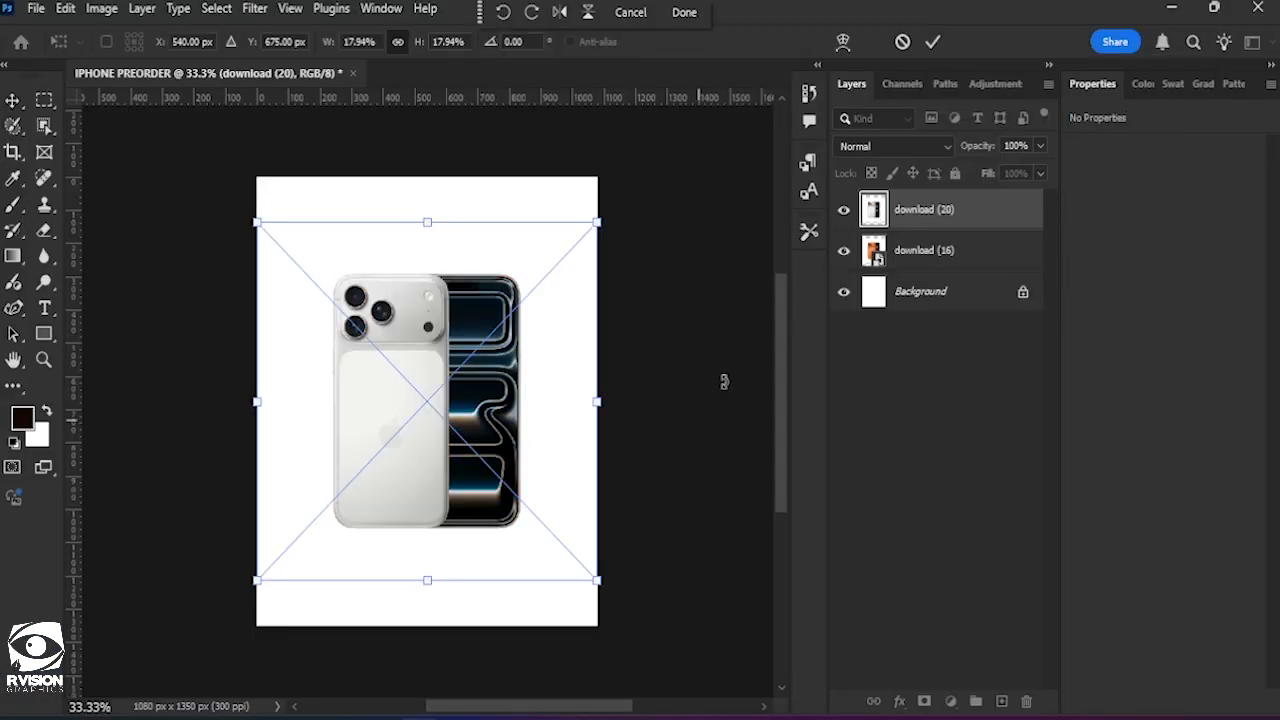
click(934, 43)
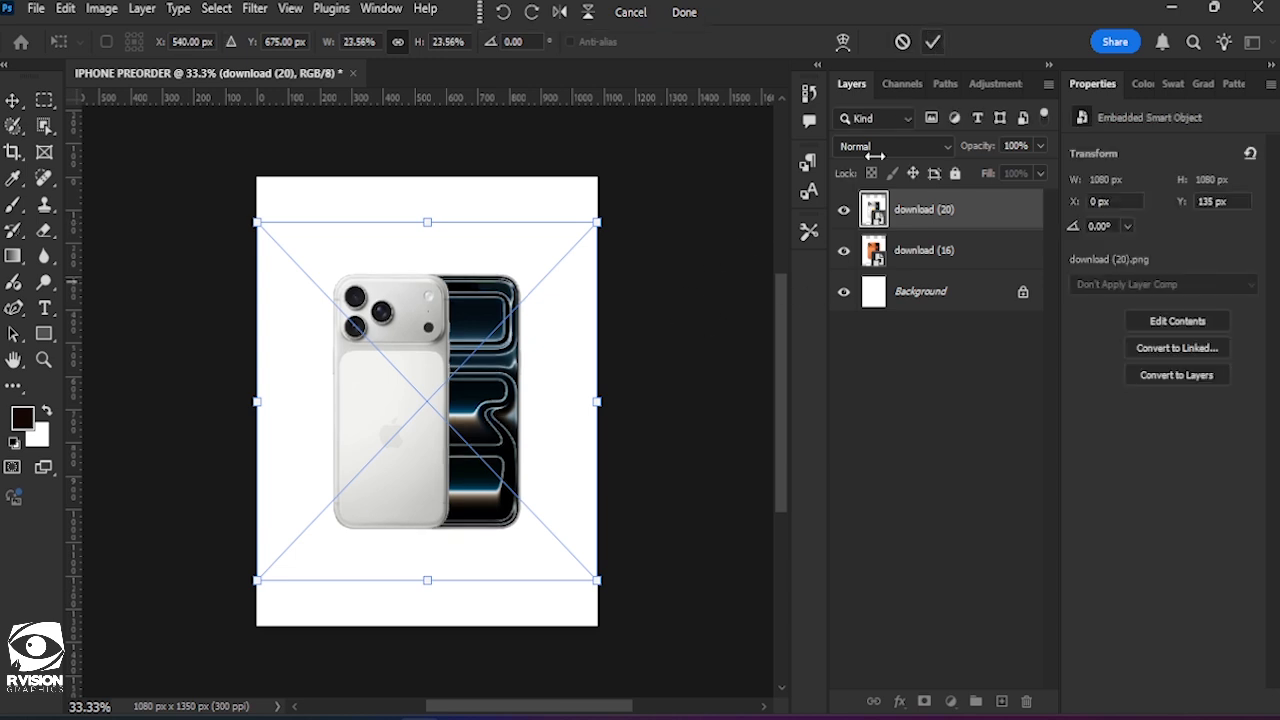
click(937, 41)
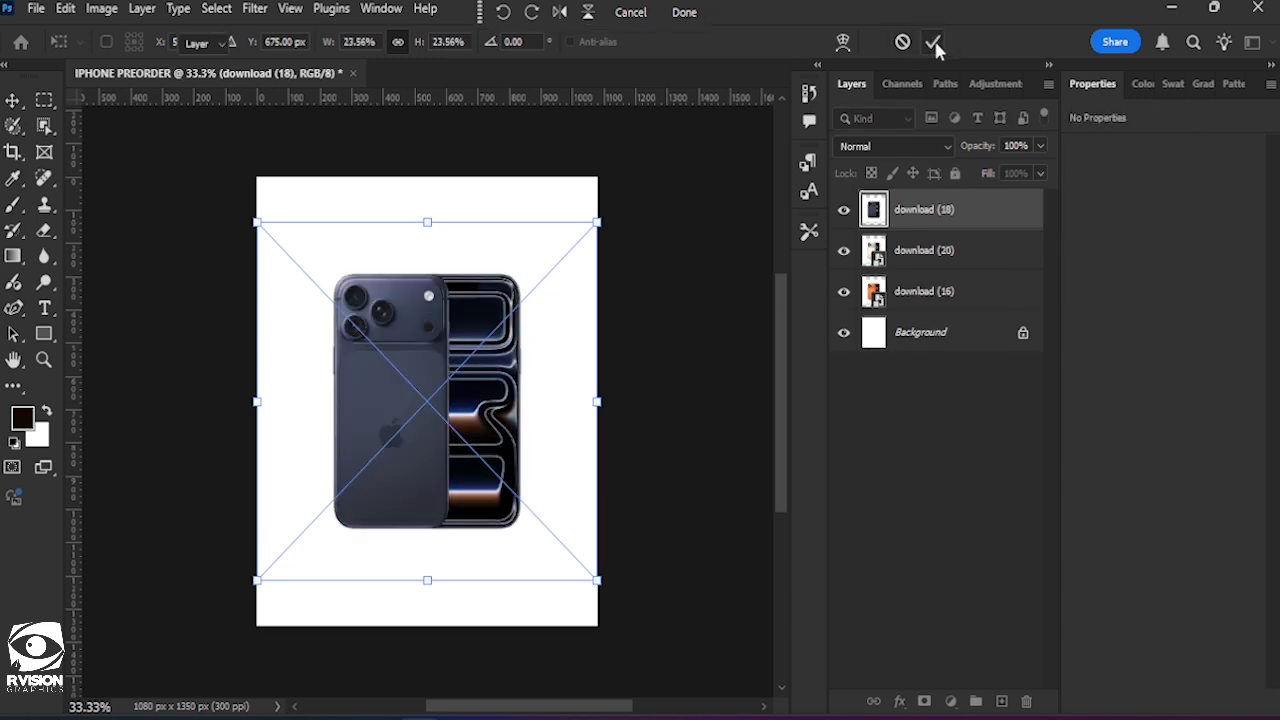
Select the download (18) and download (20) layers together and scale them to about 47% around their centre.
click(945, 264)
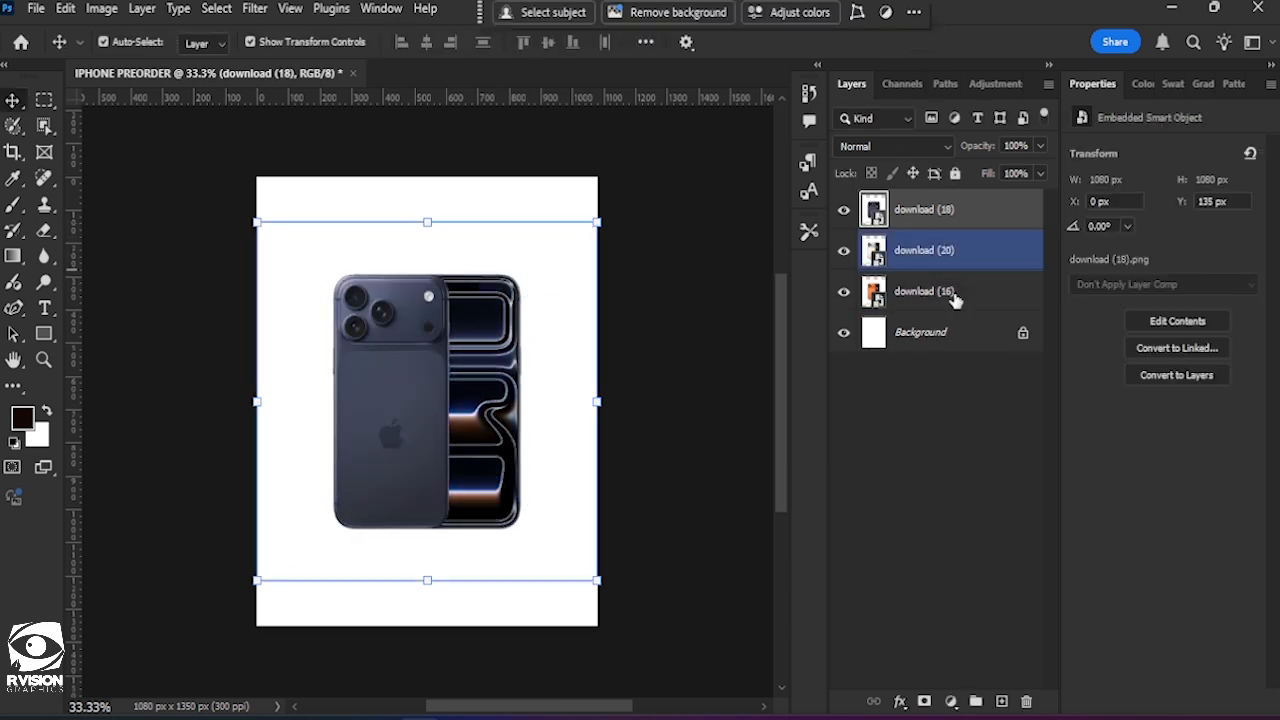
ctrl+click(937, 253)
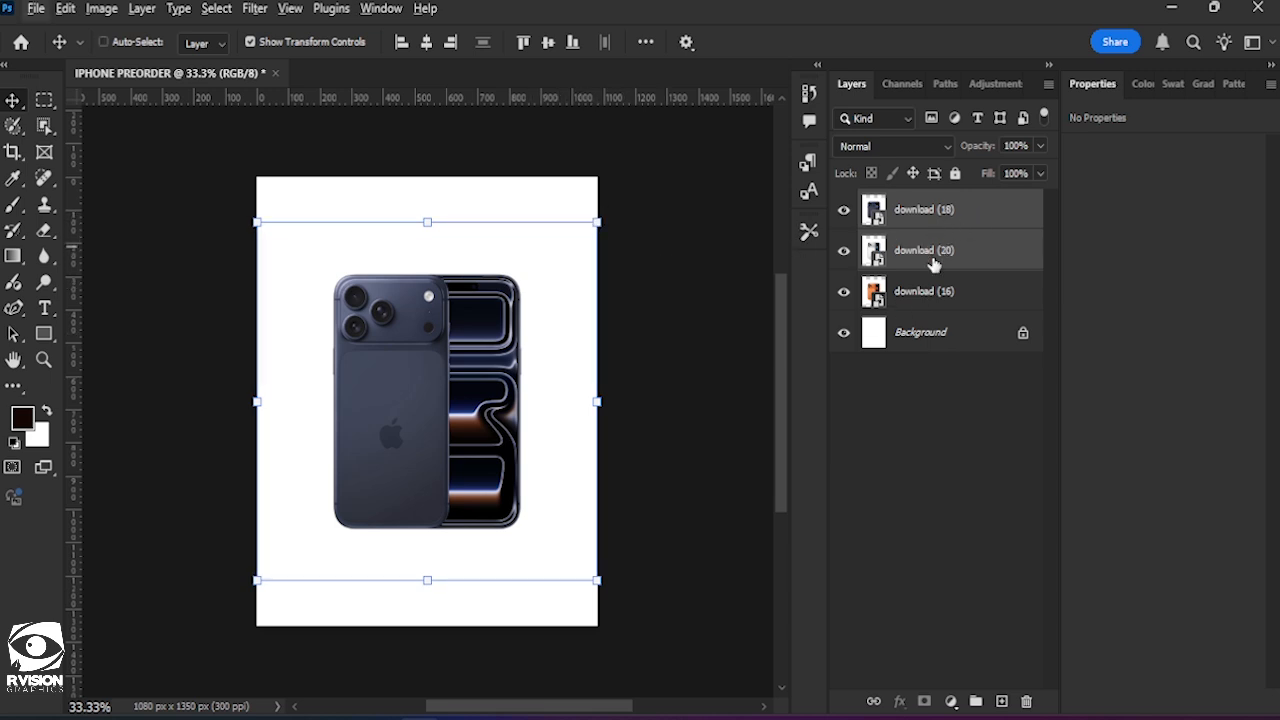
key(ctrl+t)
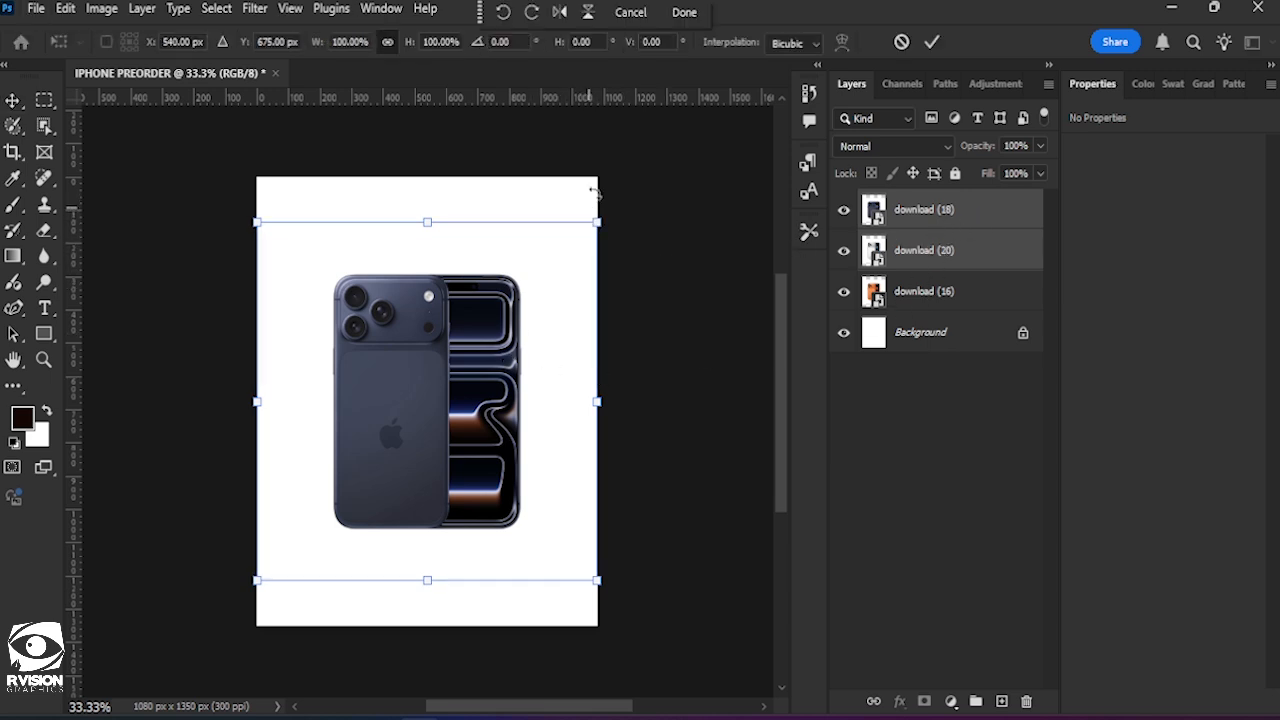
drag(597, 222, 508, 318)
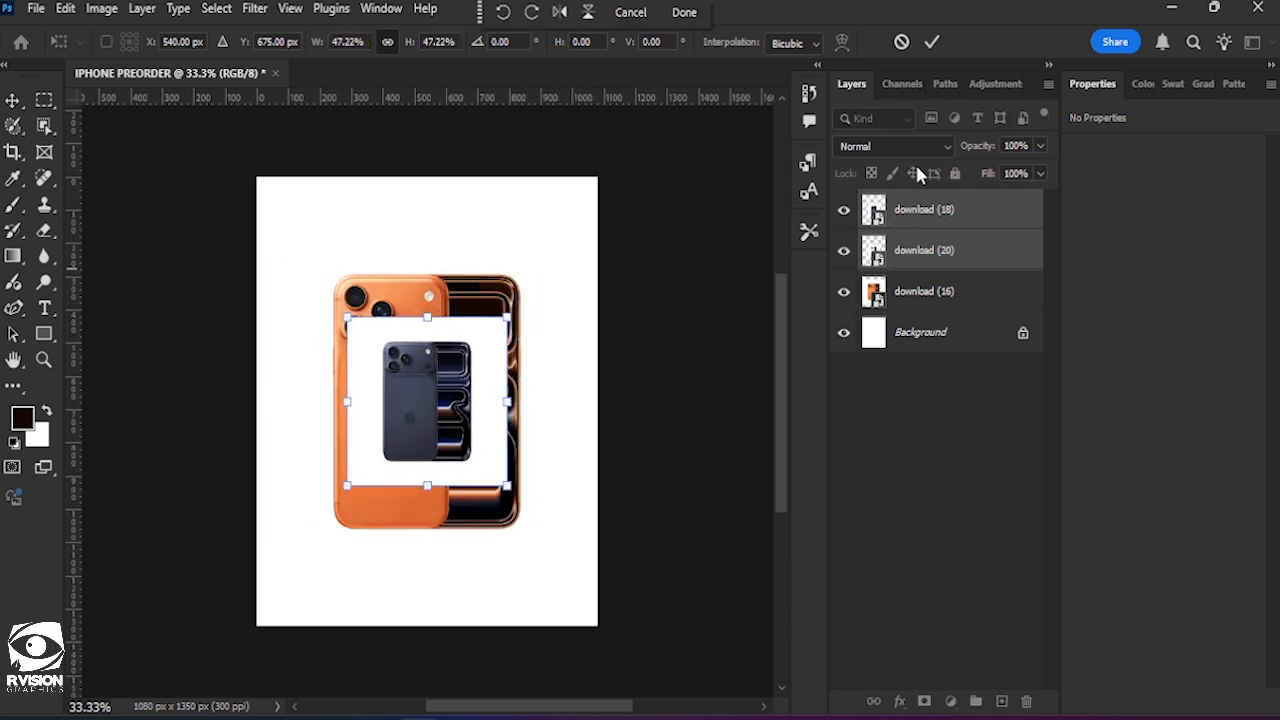
click(931, 42)
Scale the orange phone image, download (16), around its centre to about 720 x 720 px.
click(607, 322)
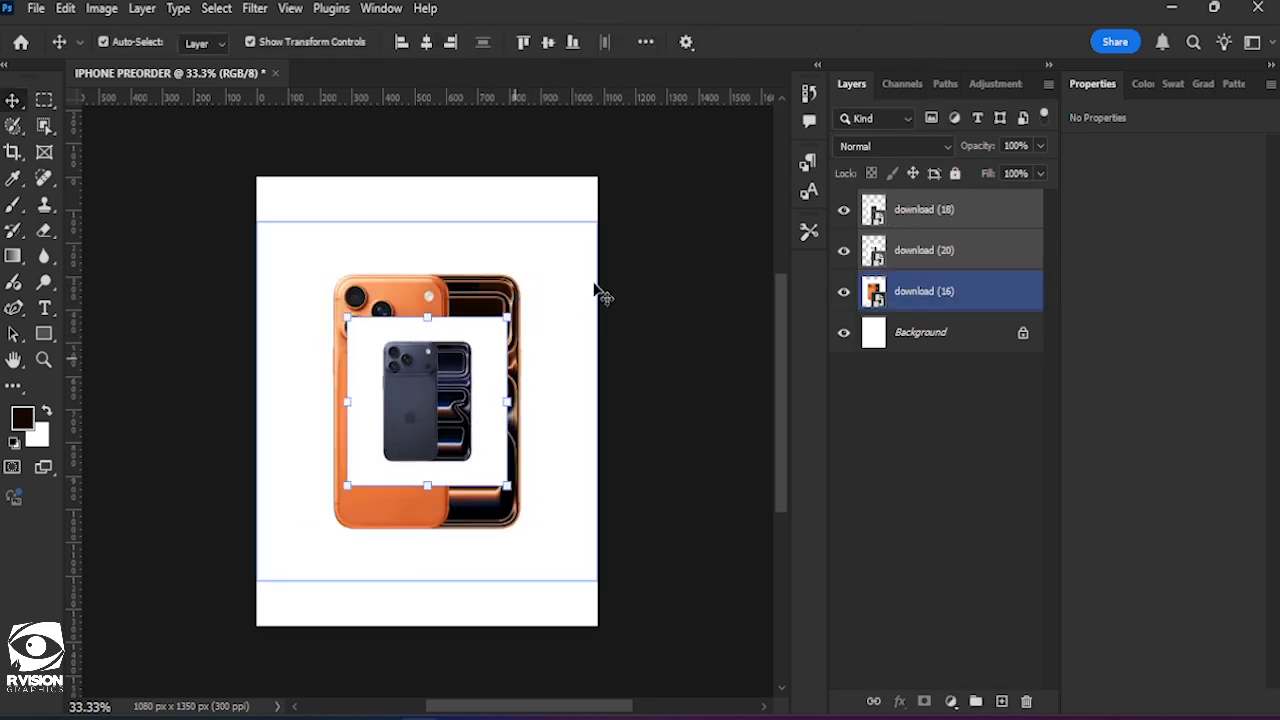
click(671, 231)
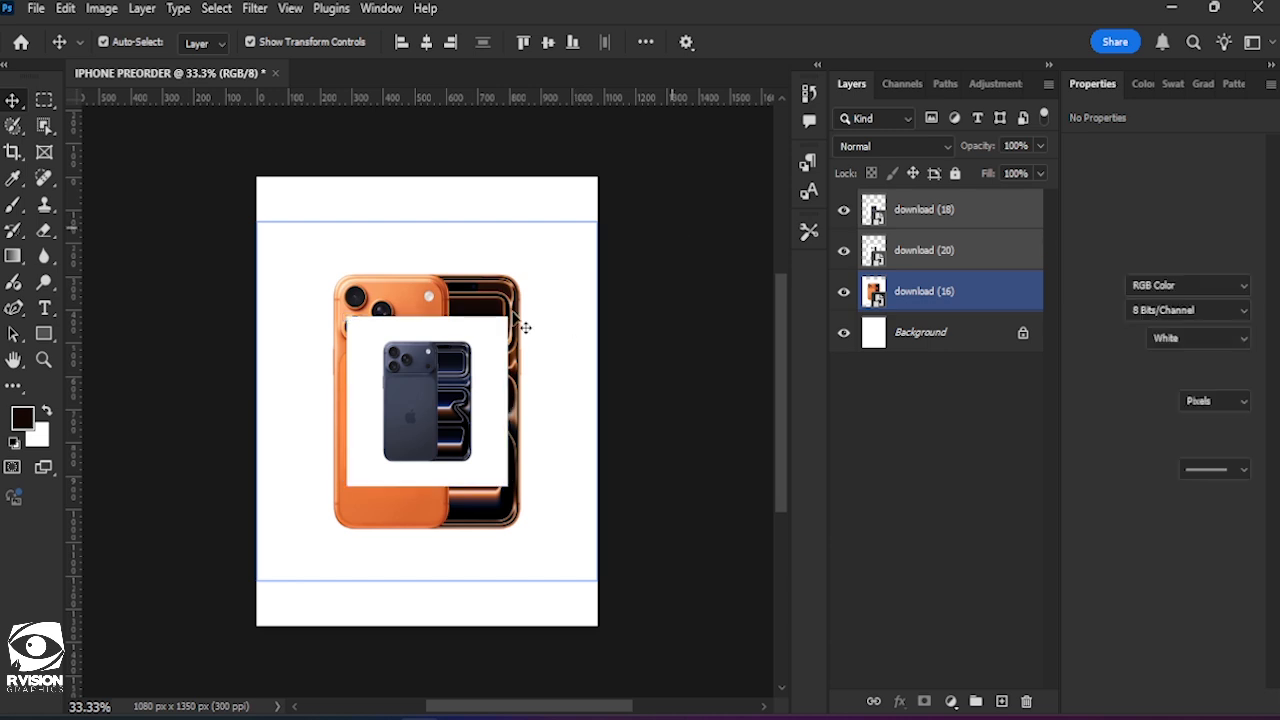
click(563, 287)
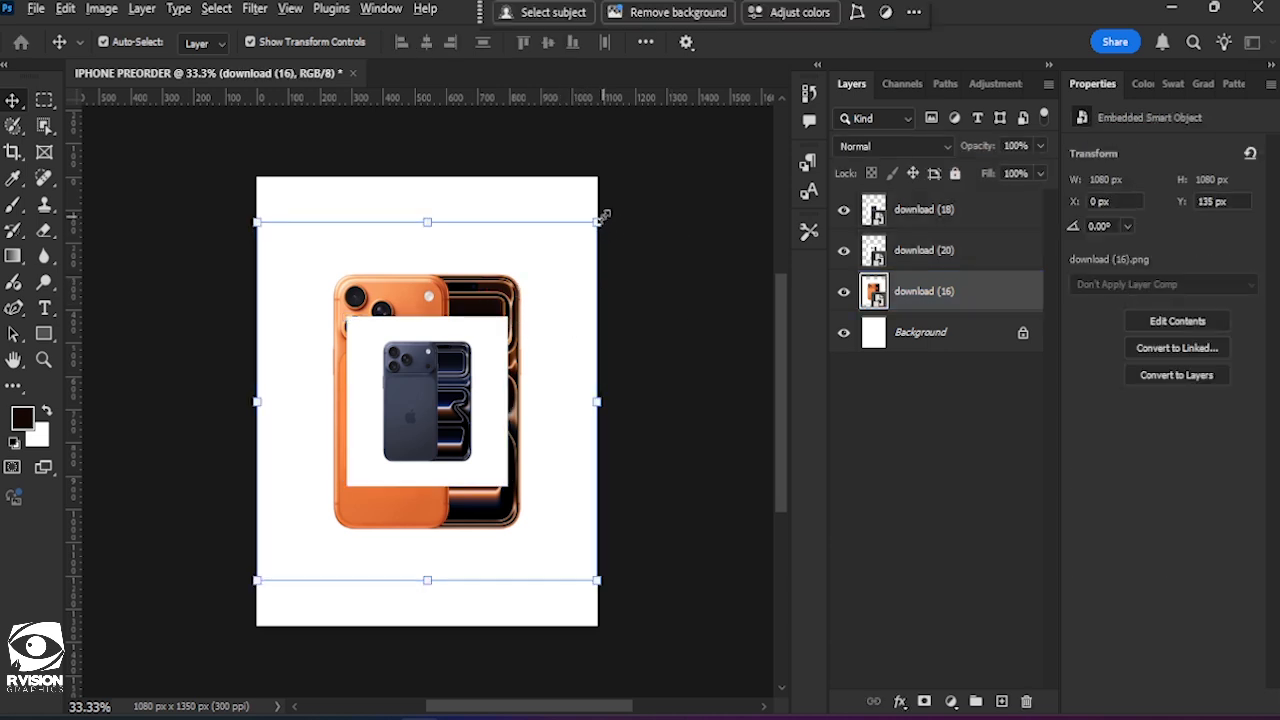
drag(601, 216, 542, 283)
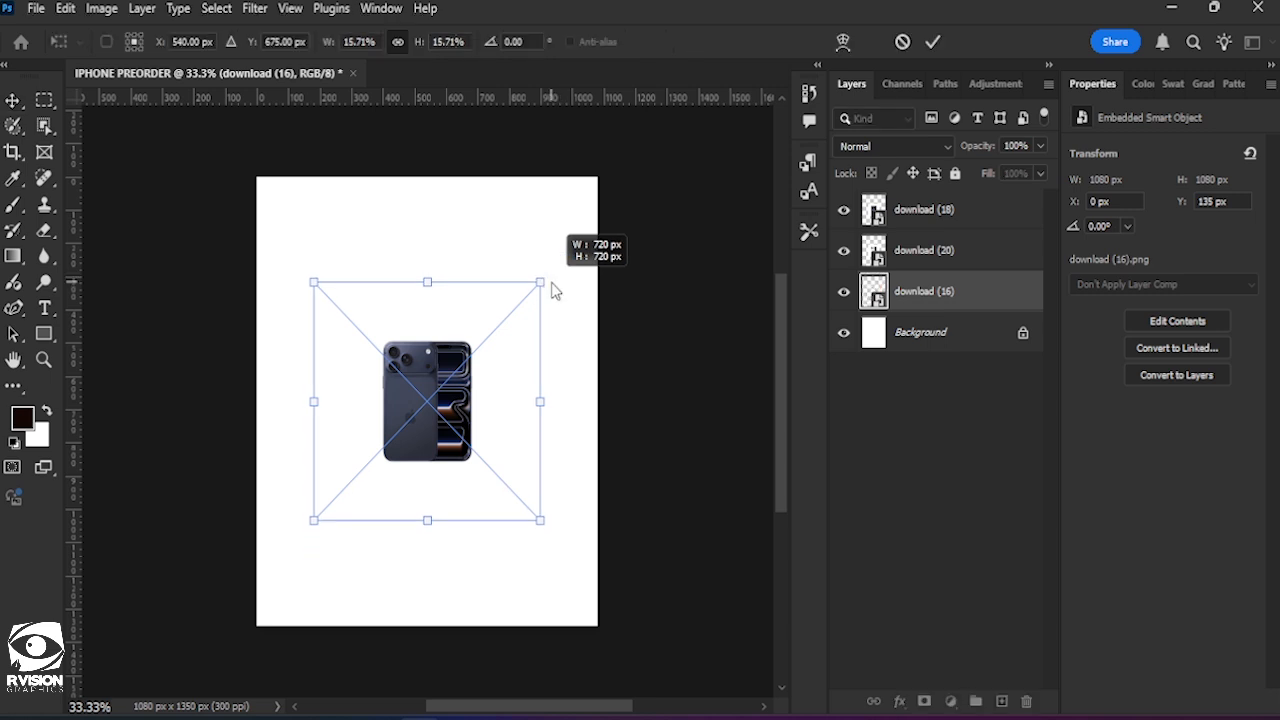
click(925, 42)
Move the blue phone to the lower left of the canvas and the white phone to the lower right.
click(945, 218)
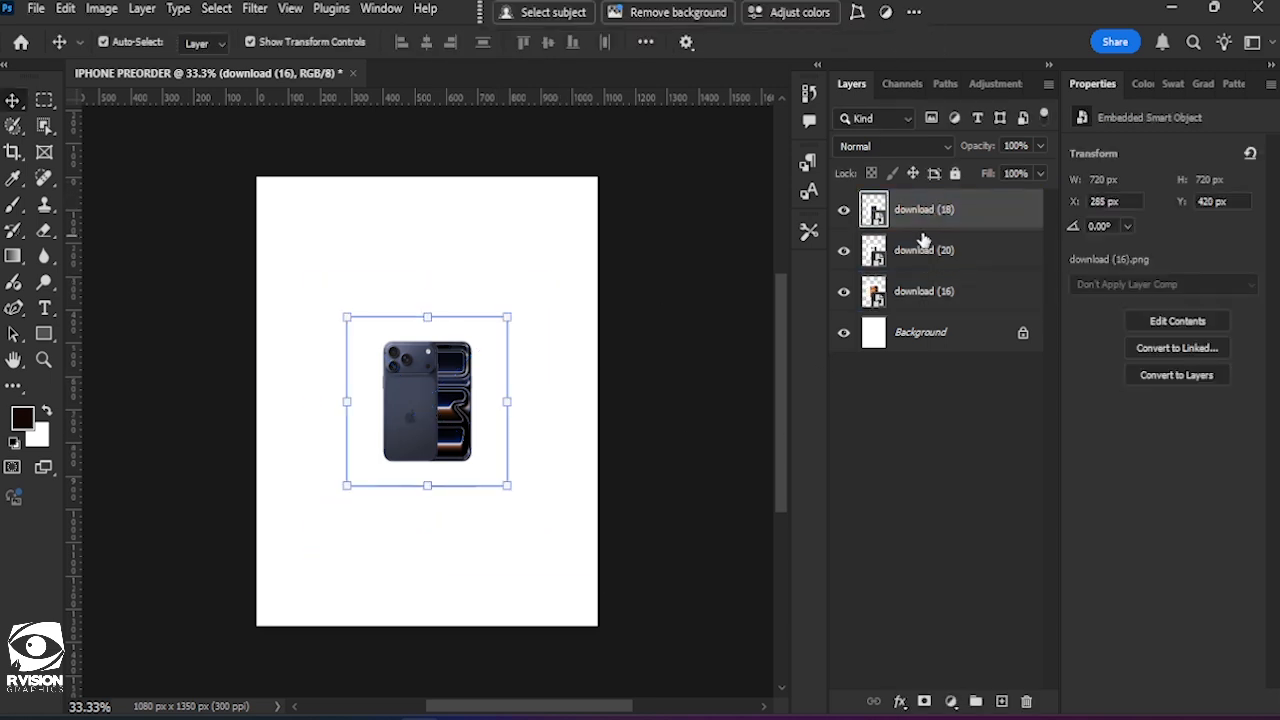
click(922, 250)
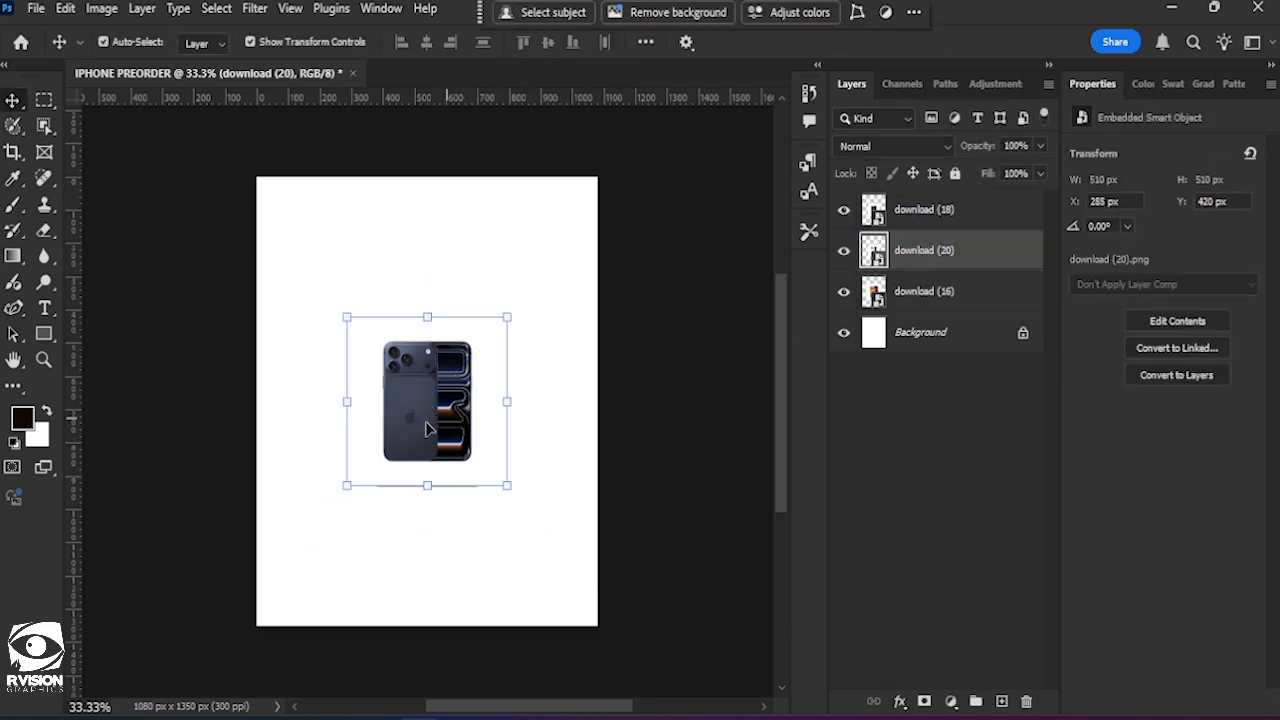
drag(427, 430, 337, 478)
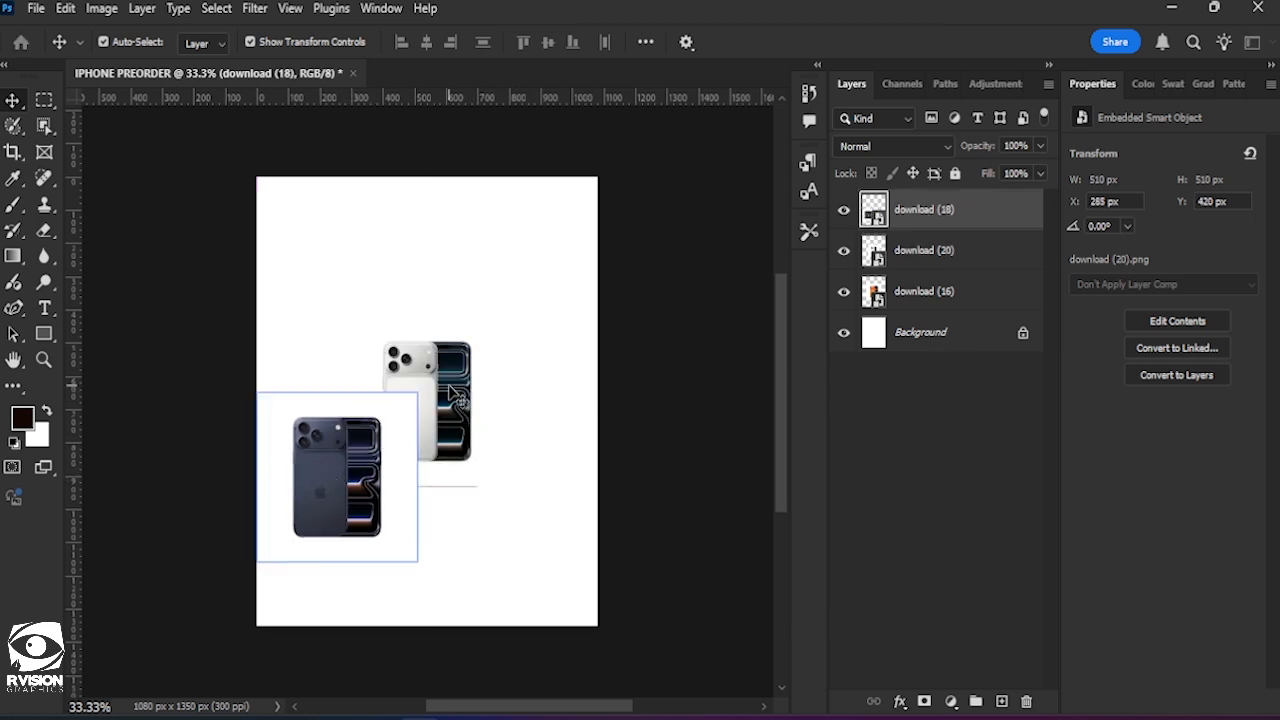
shift+click(483, 396)
drag(452, 397, 533, 472)
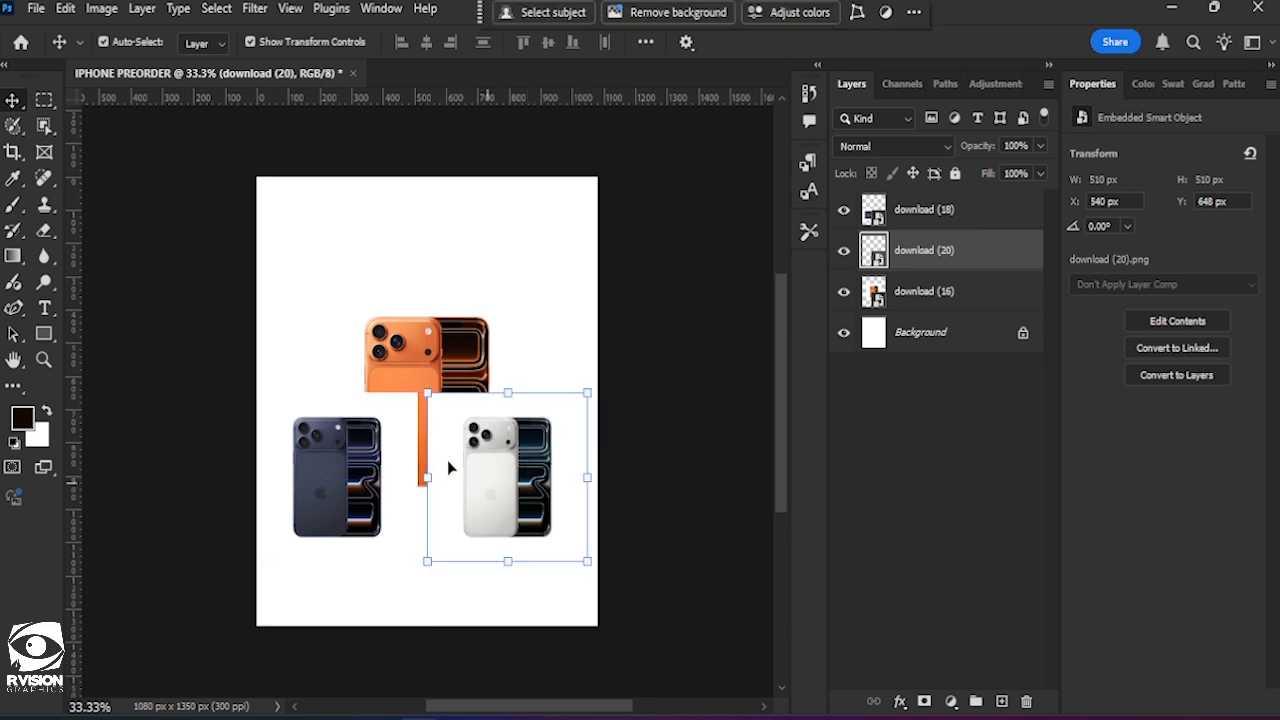
Rasterize the white phone layer, download (20), and remove its white background with the Magic Eraser Tool.
click(44, 230)
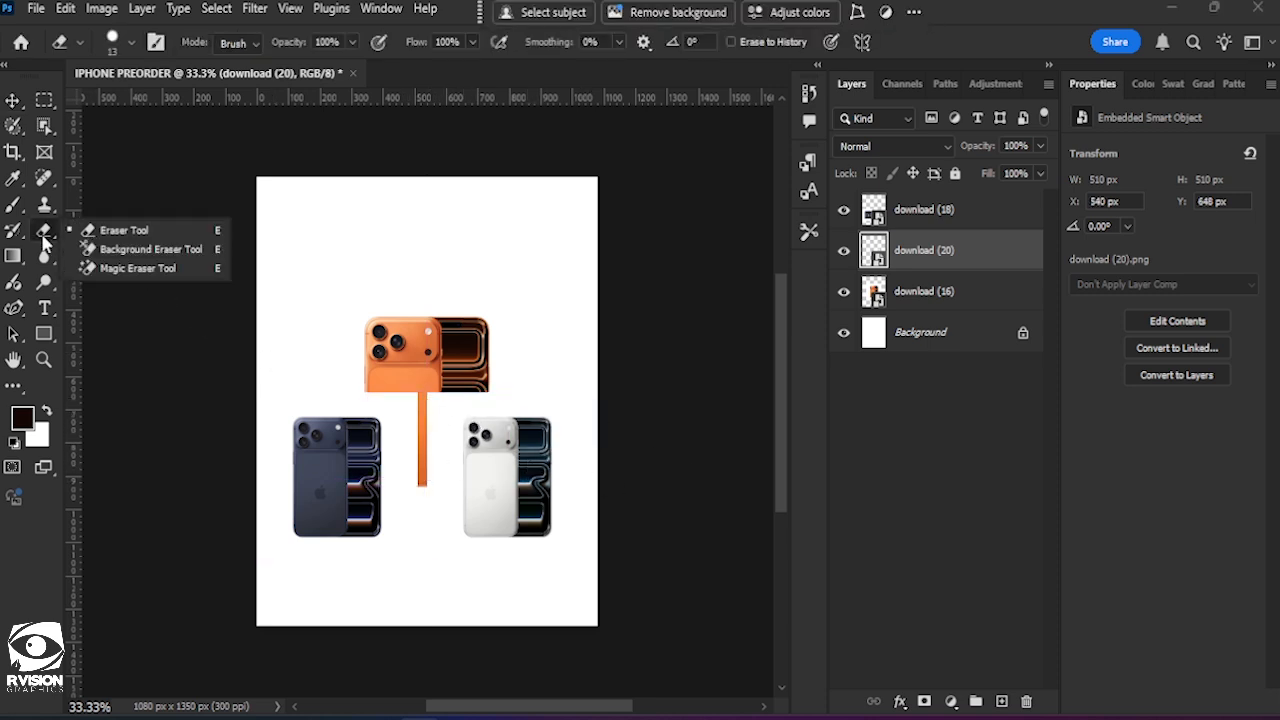
click(140, 268)
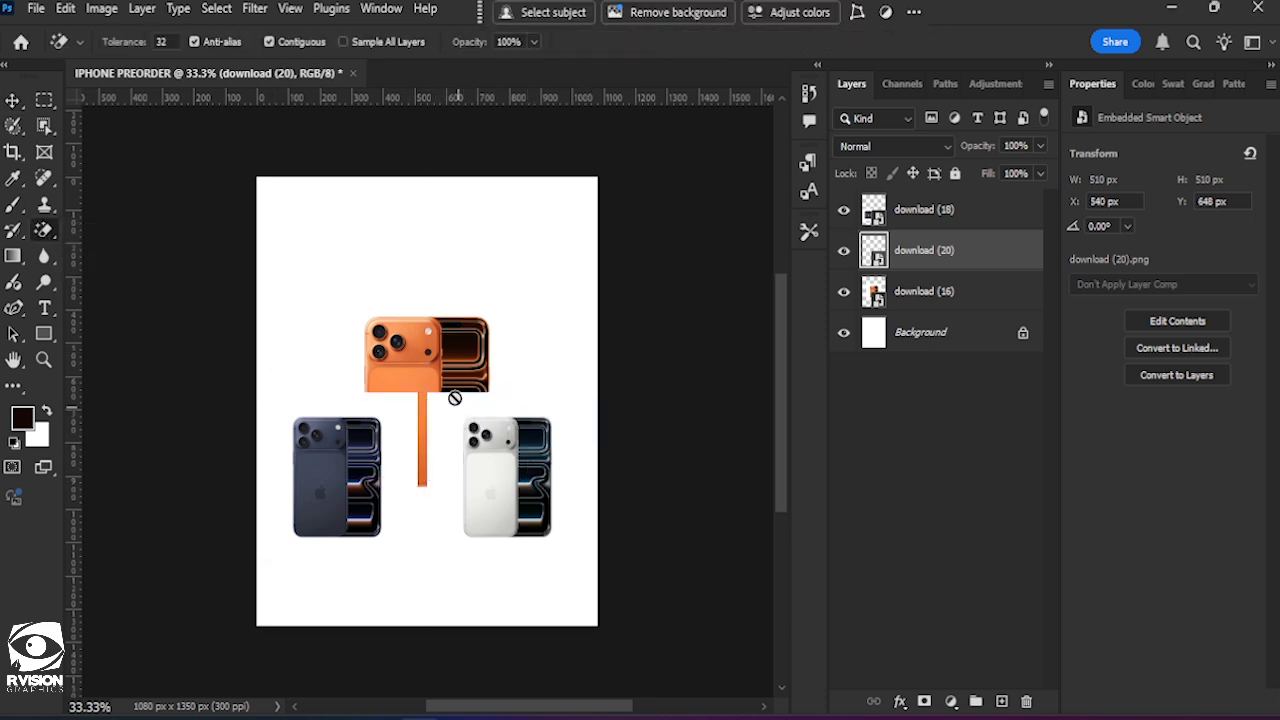
click(456, 405)
click(560, 283)
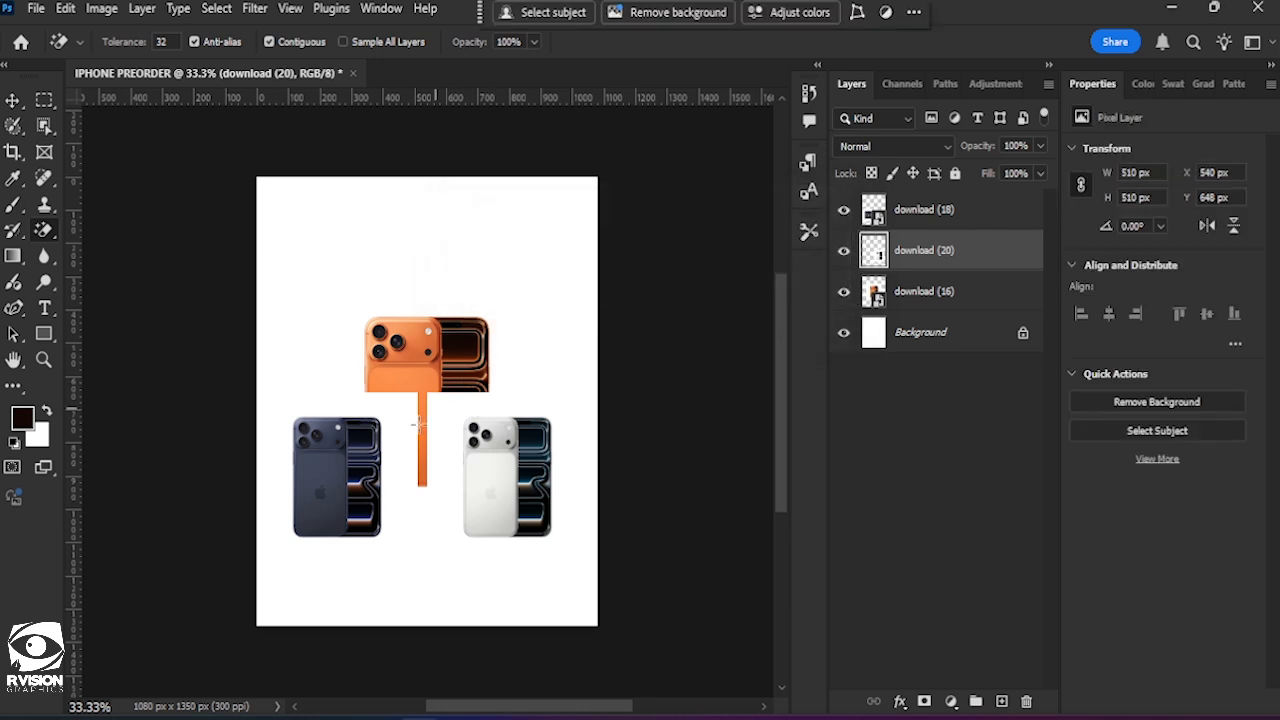
click(458, 407)
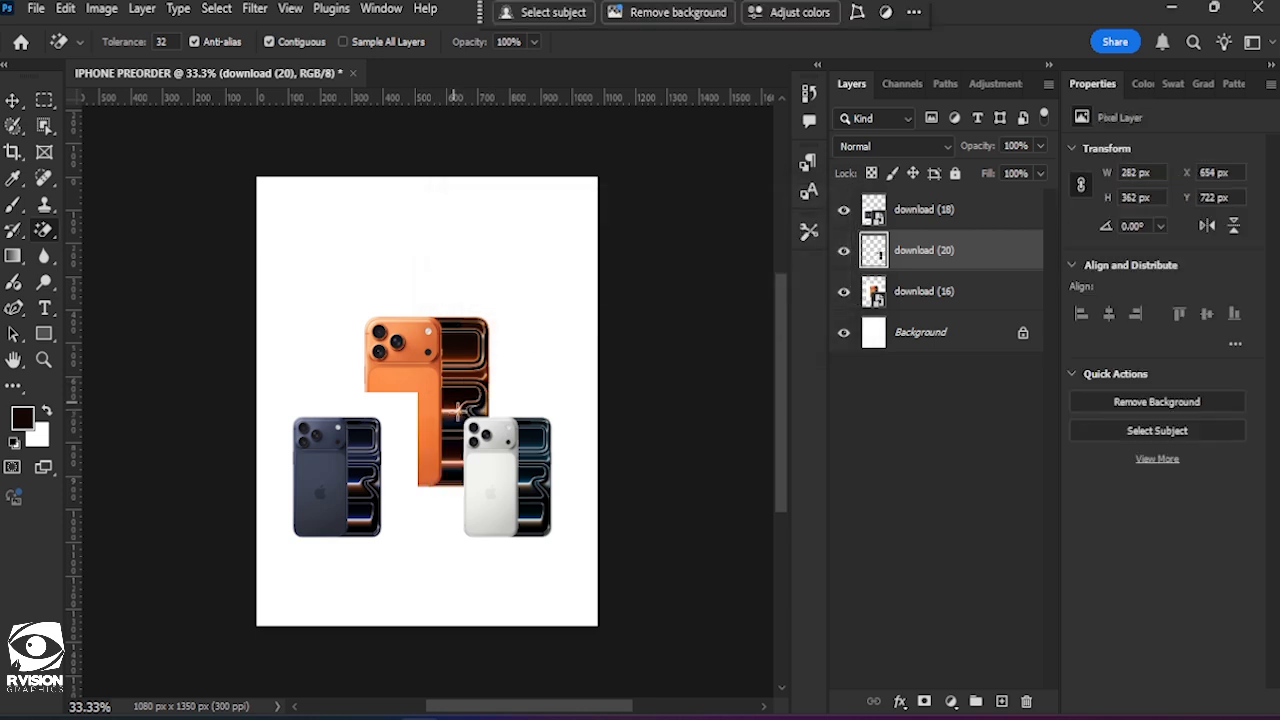
Rasterize the blue phone layer, download (18), and erase its white background with the Magic Eraser Tool.
click(914, 214)
click(404, 410)
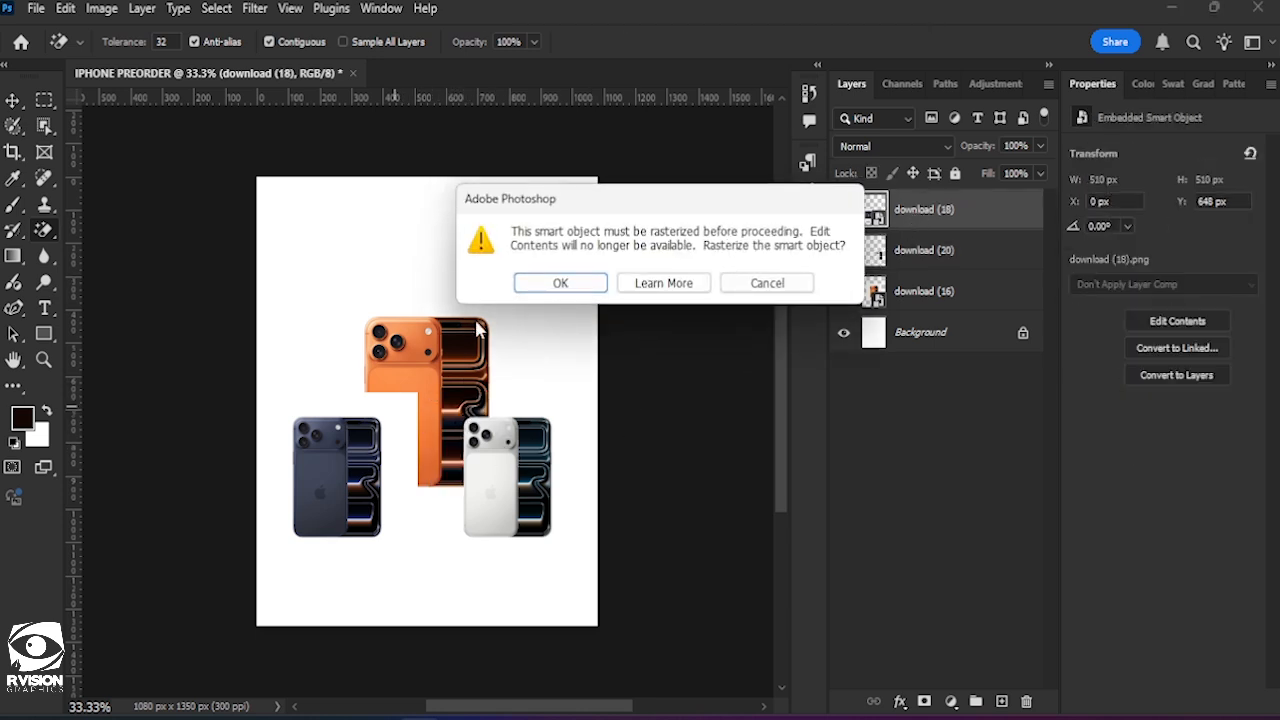
click(543, 287)
click(402, 425)
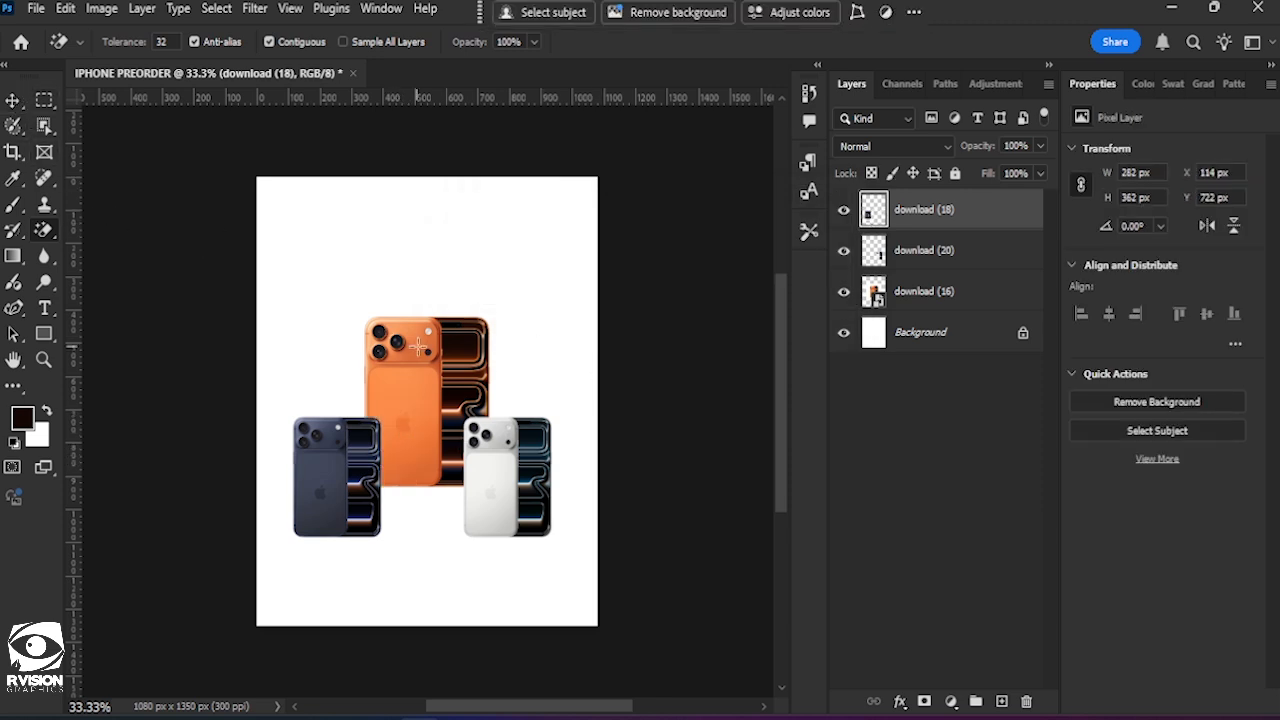
Add a black (000000) solid color fill layer and place it beneath the orange phone layer, download (16).
click(13, 100)
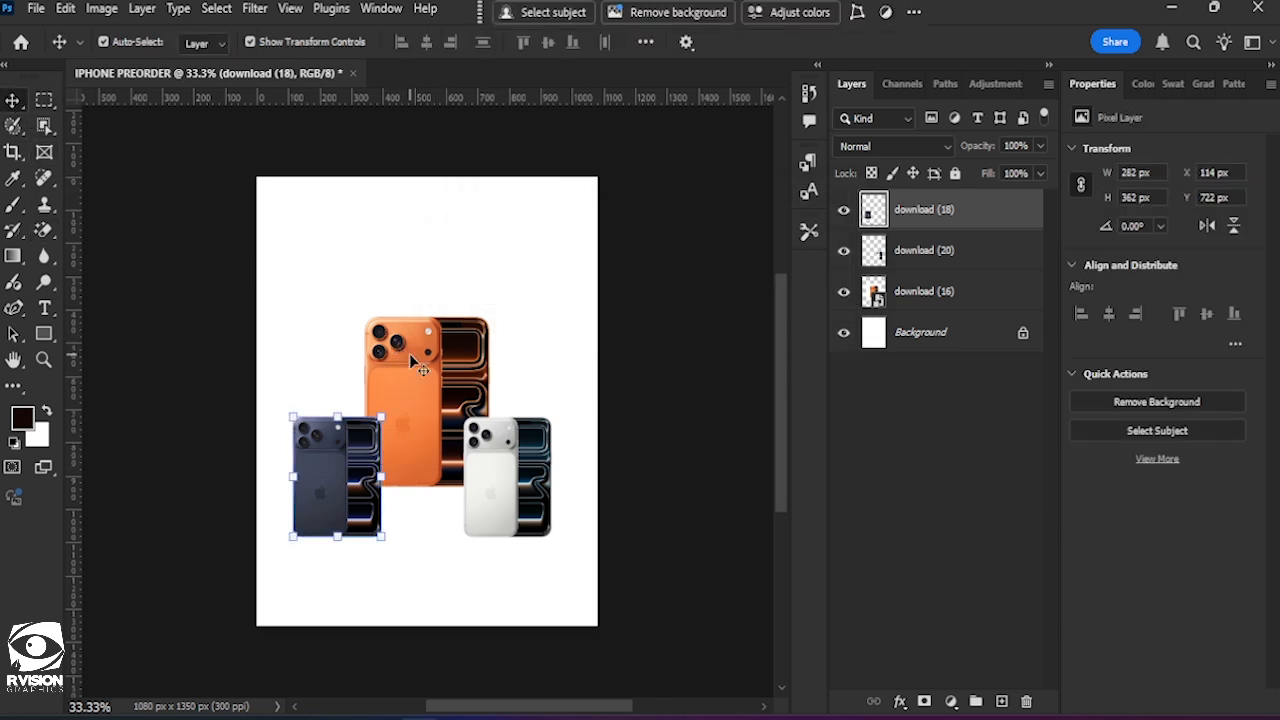
click(405, 352)
click(951, 701)
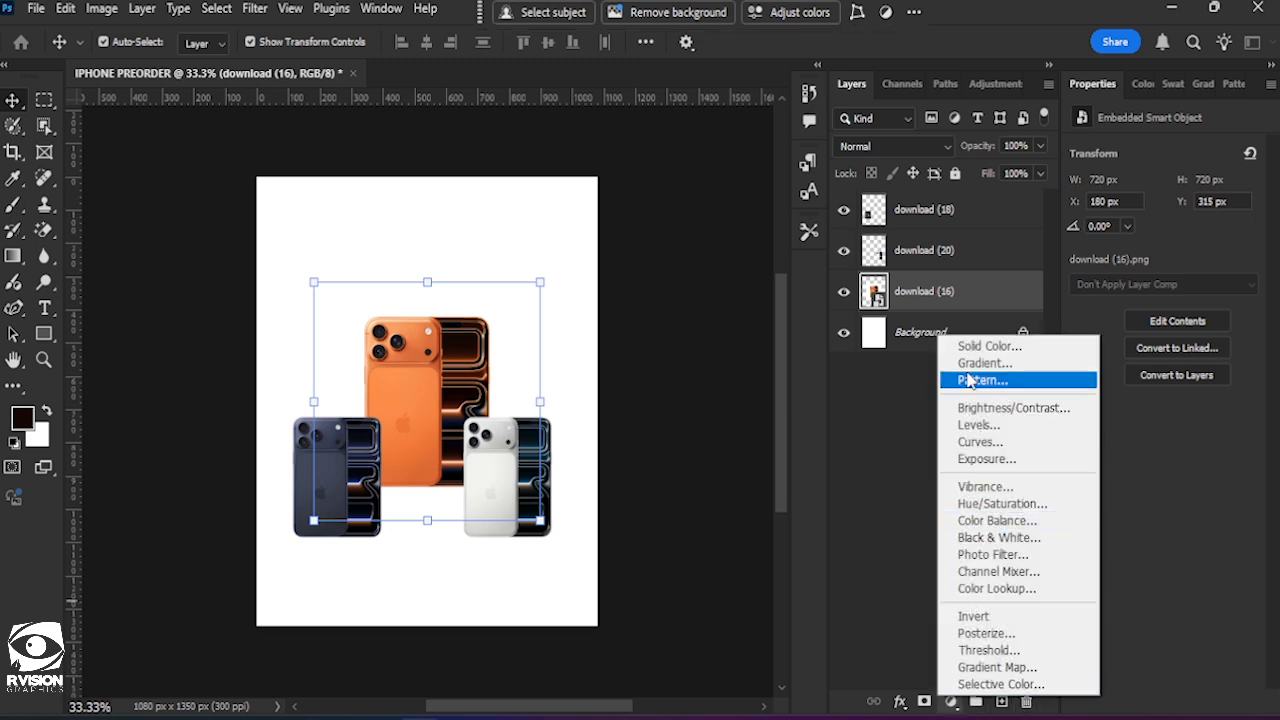
click(978, 343)
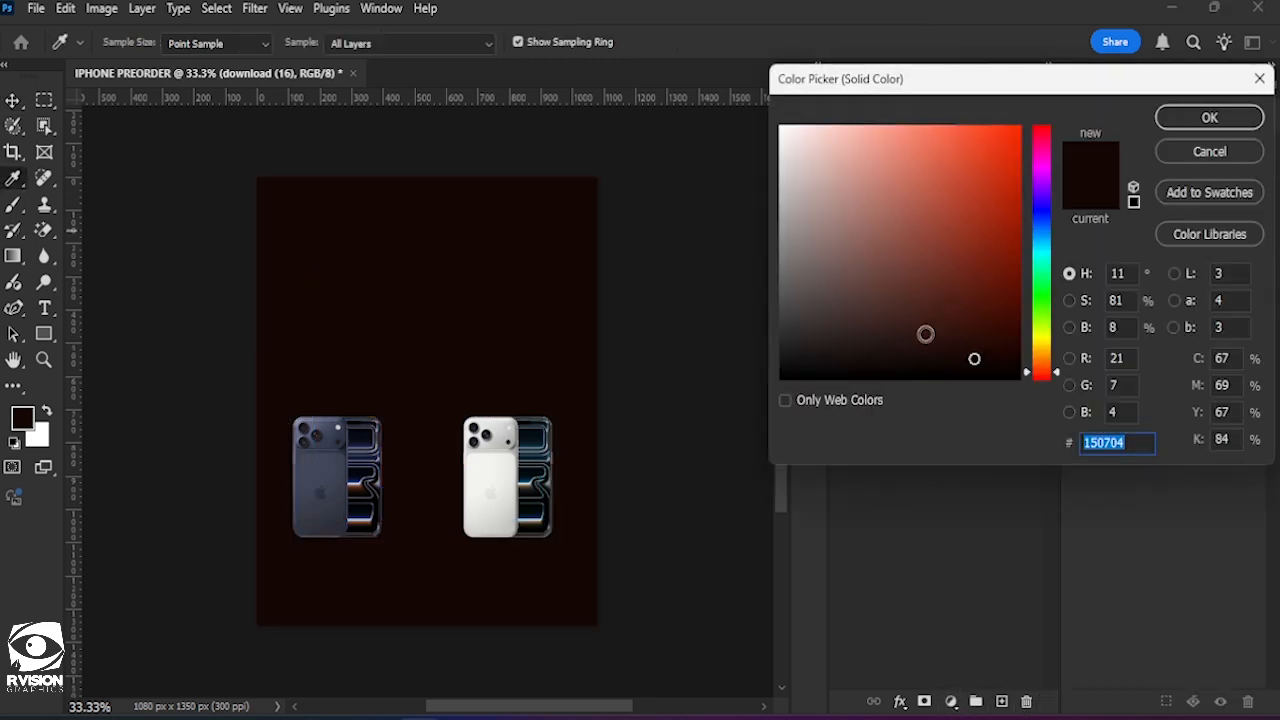
click(971, 378)
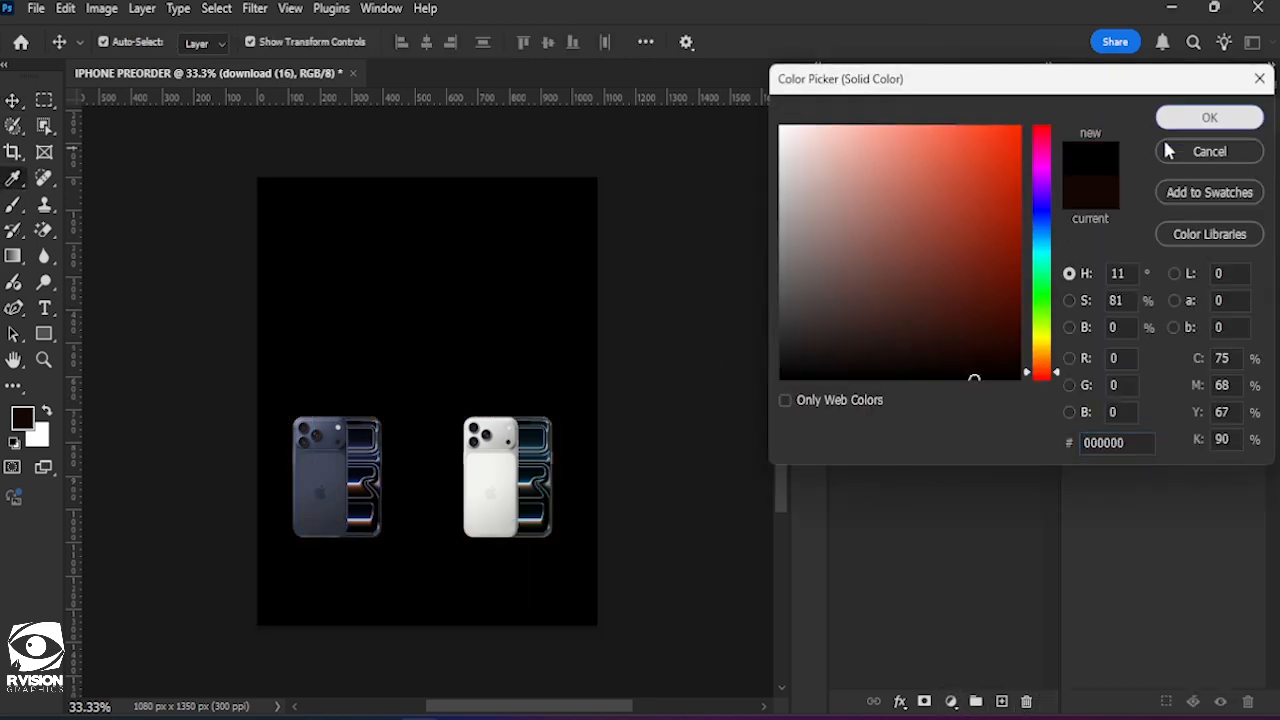
click(1205, 118)
drag(946, 290, 918, 356)
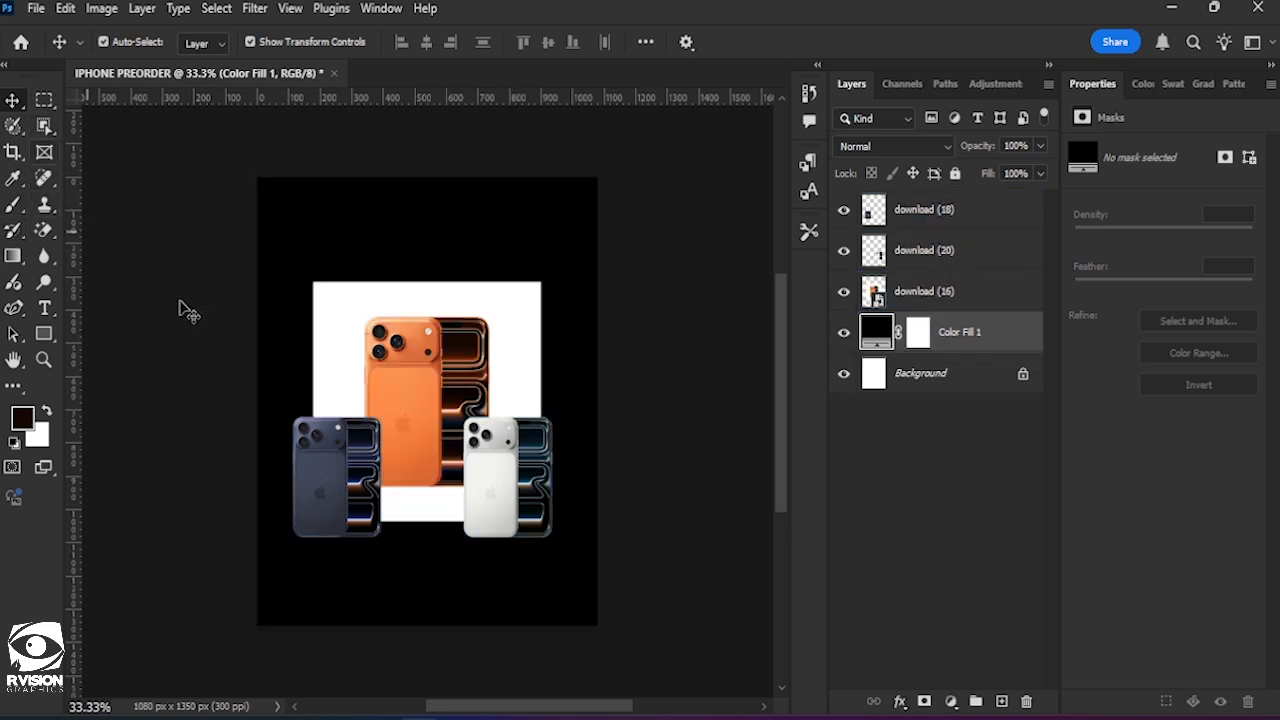
Rasterize the orange phone layer and erase its white background with the Magic Eraser Tool, then hide the black fill layer.
click(446, 328)
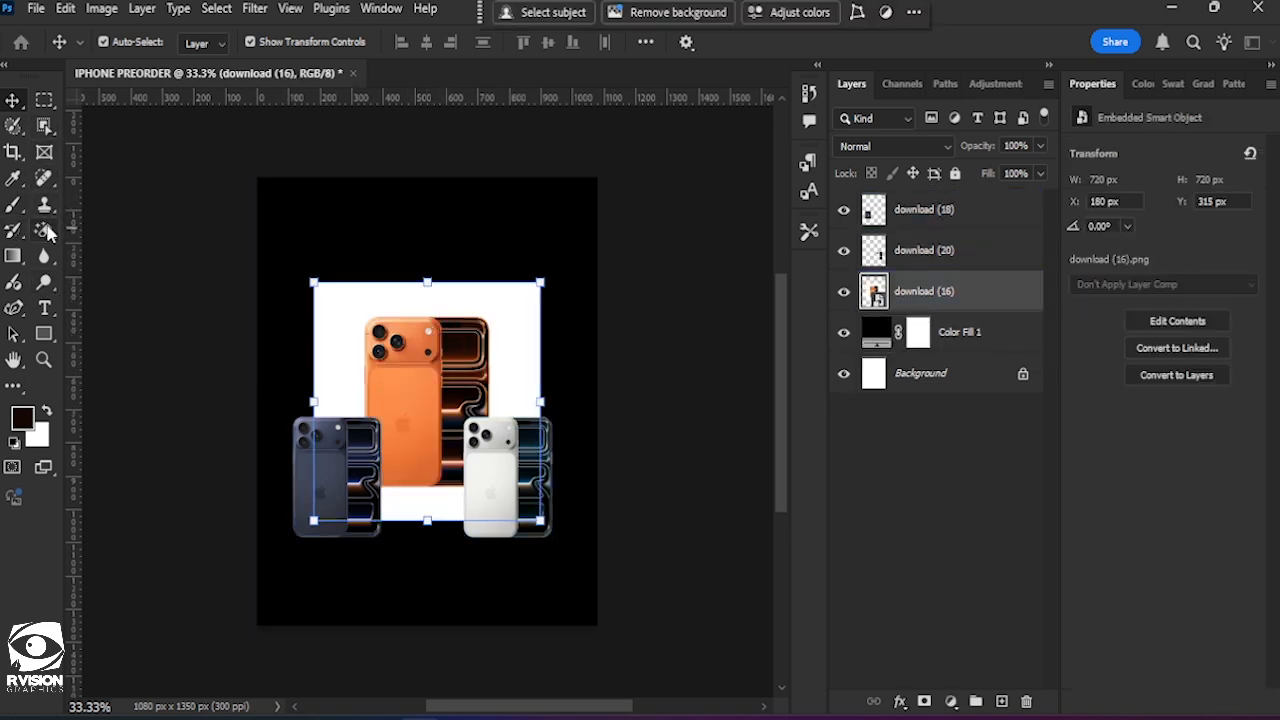
click(44, 230)
click(338, 295)
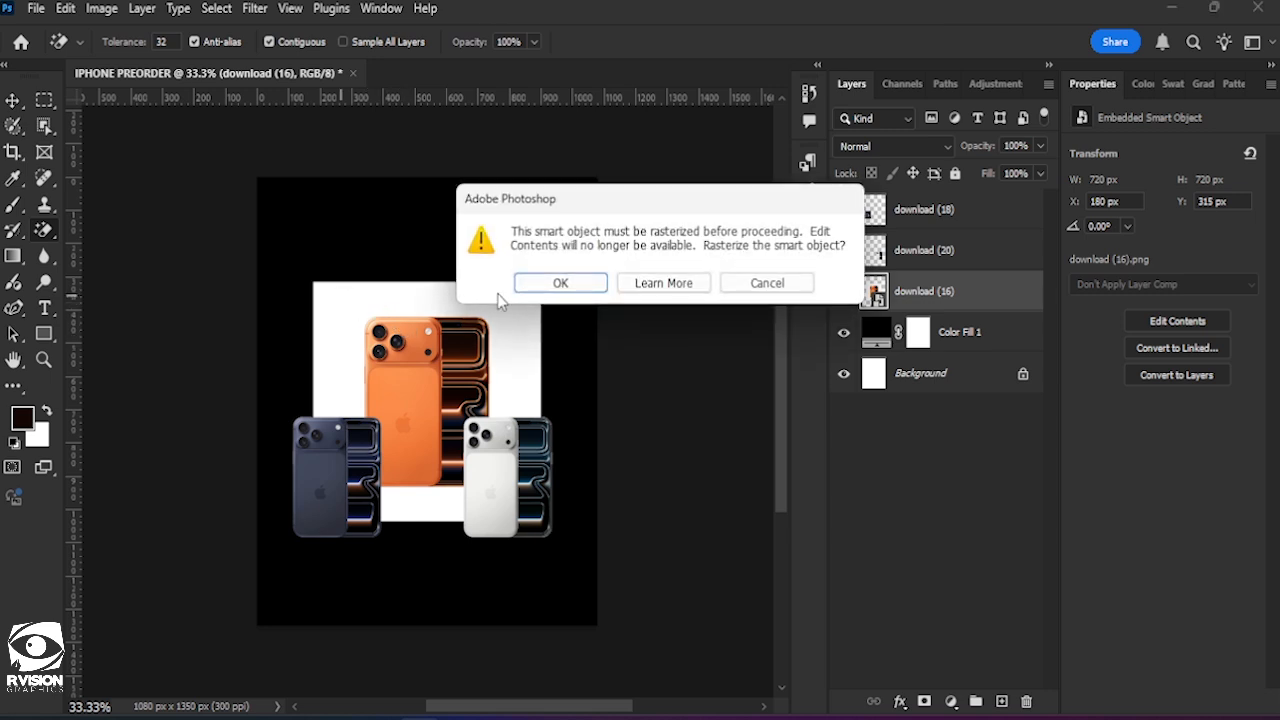
click(560, 284)
click(357, 298)
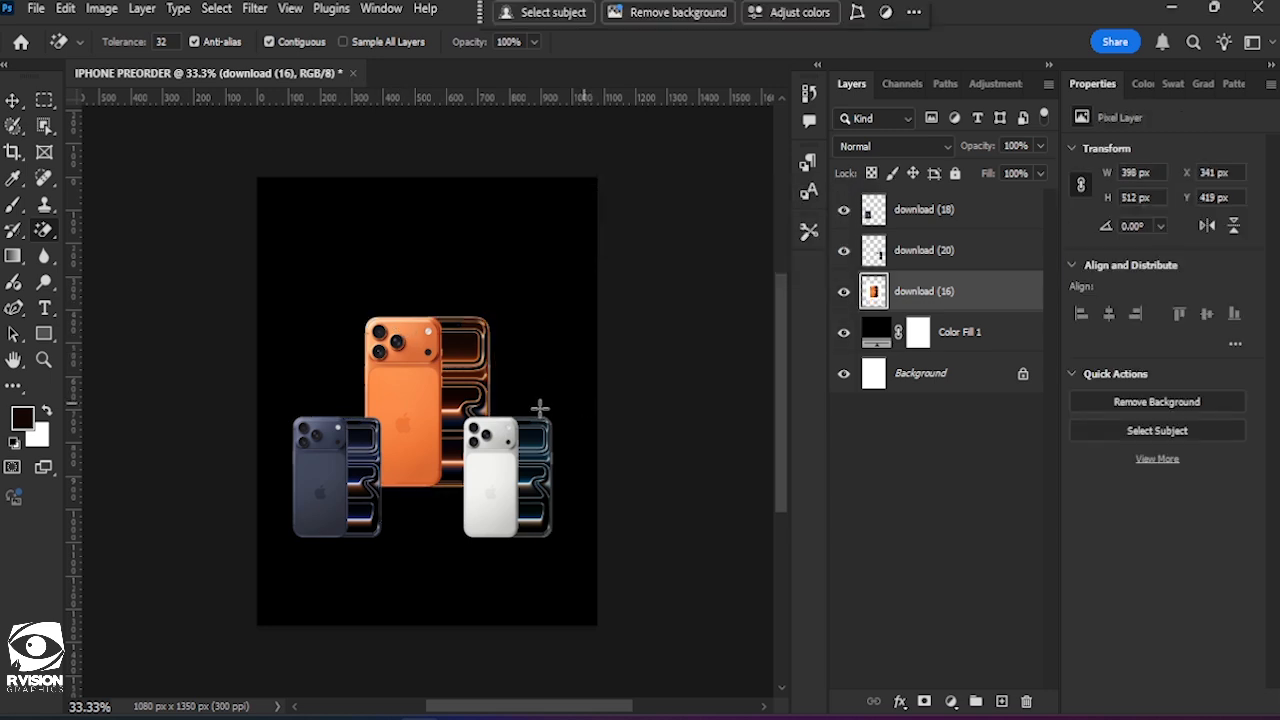
click(843, 332)
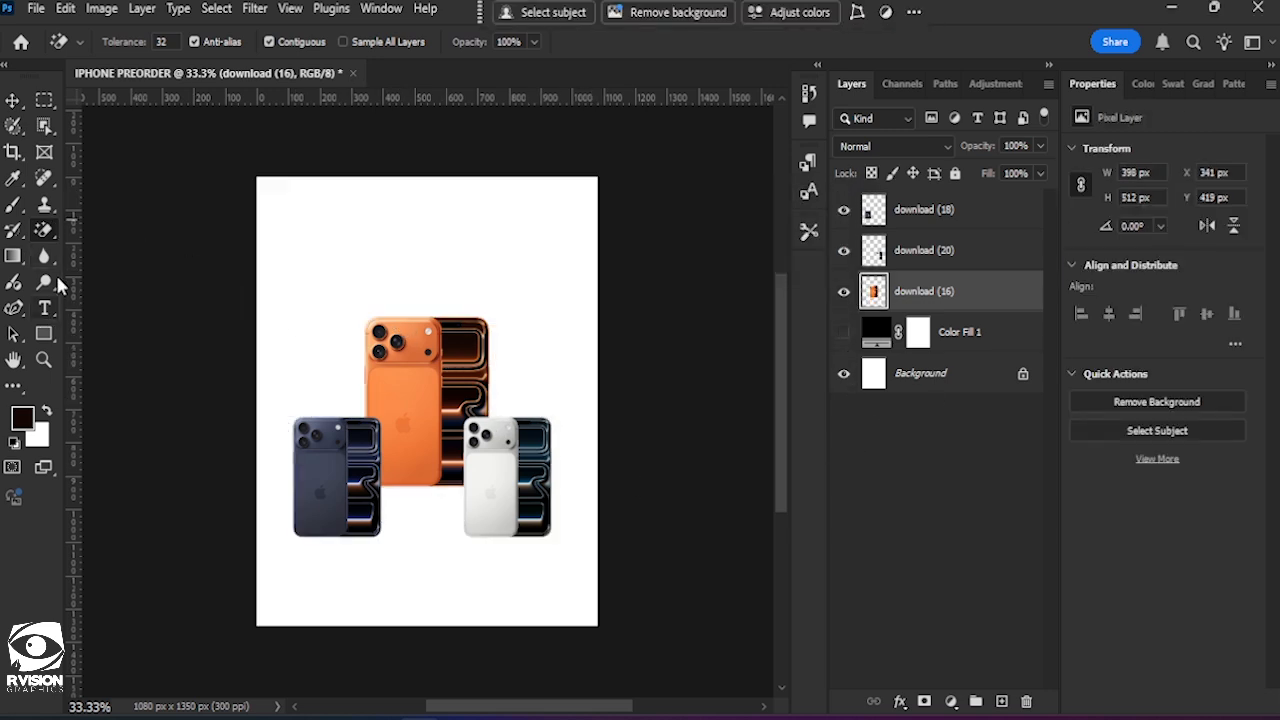
Bring the orange phone layer, download (16), in front of the other phones and lower it until its base lines up with theirs.
click(13, 100)
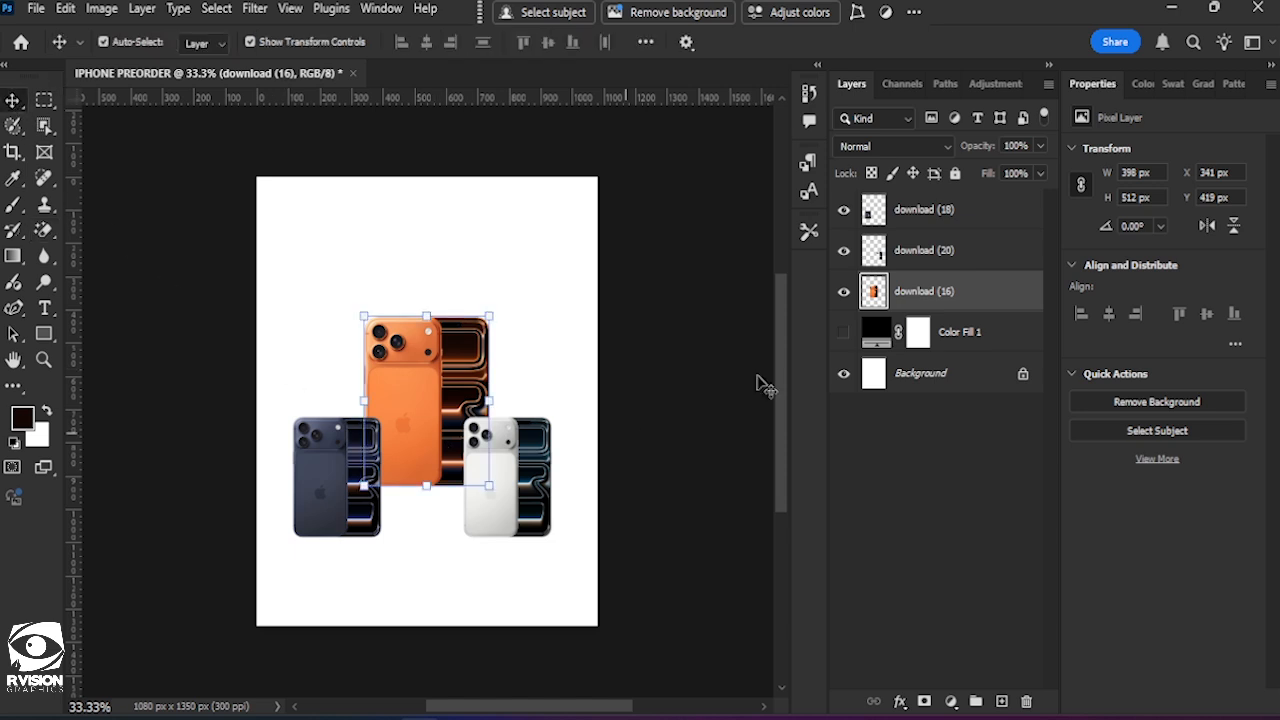
drag(902, 290, 903, 206)
drag(418, 387, 410, 438)
Flip the white phone, download (20), horizontally so its camera side faces outward.
click(519, 510)
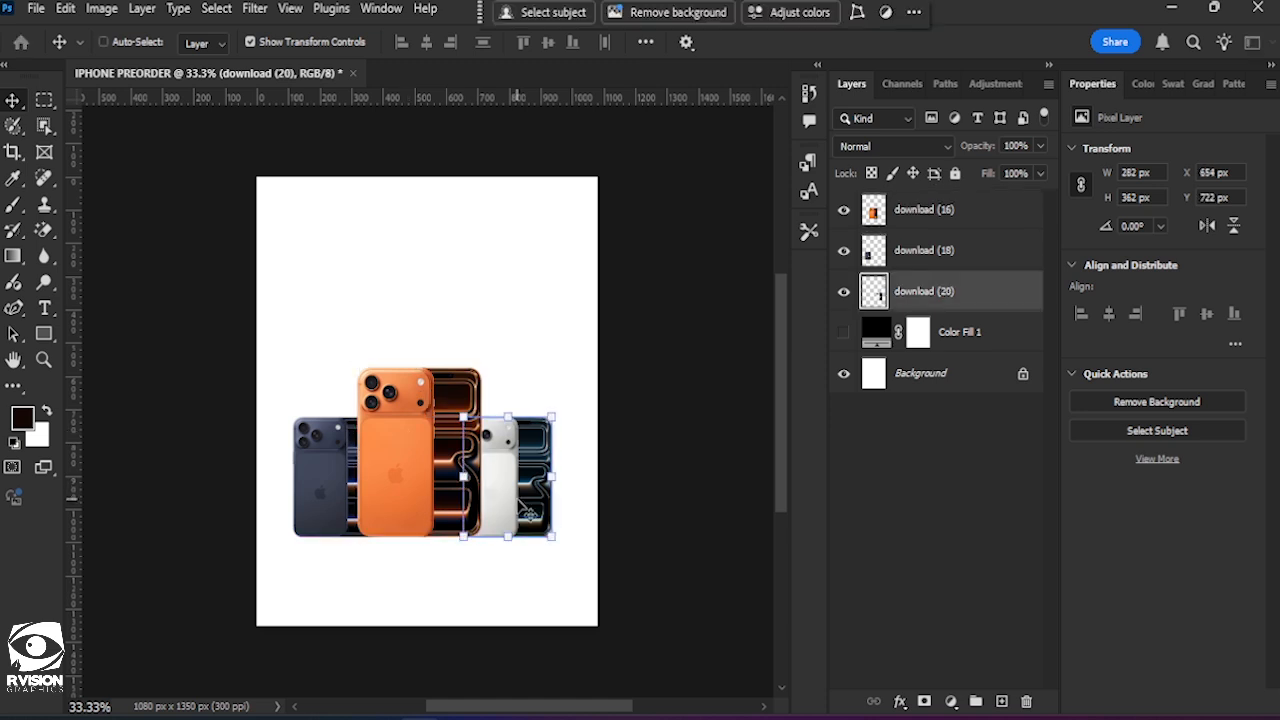
key(ctrl+t)
click(561, 12)
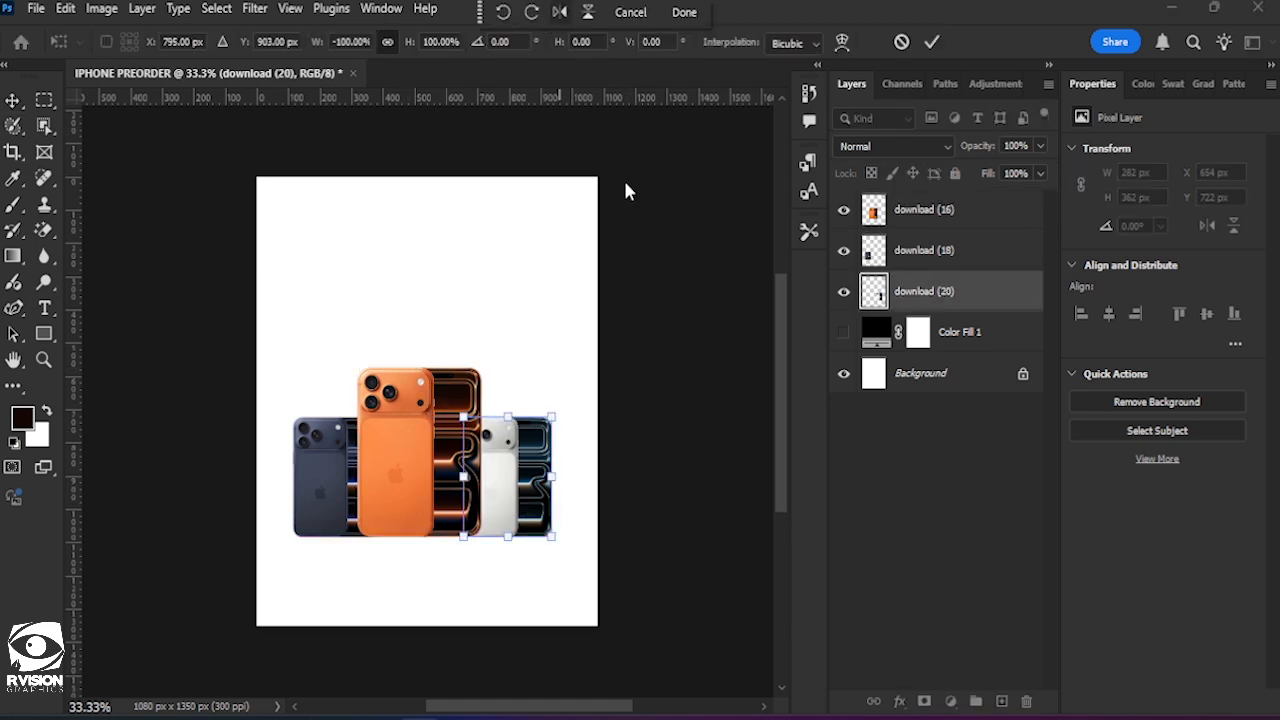
click(932, 42)
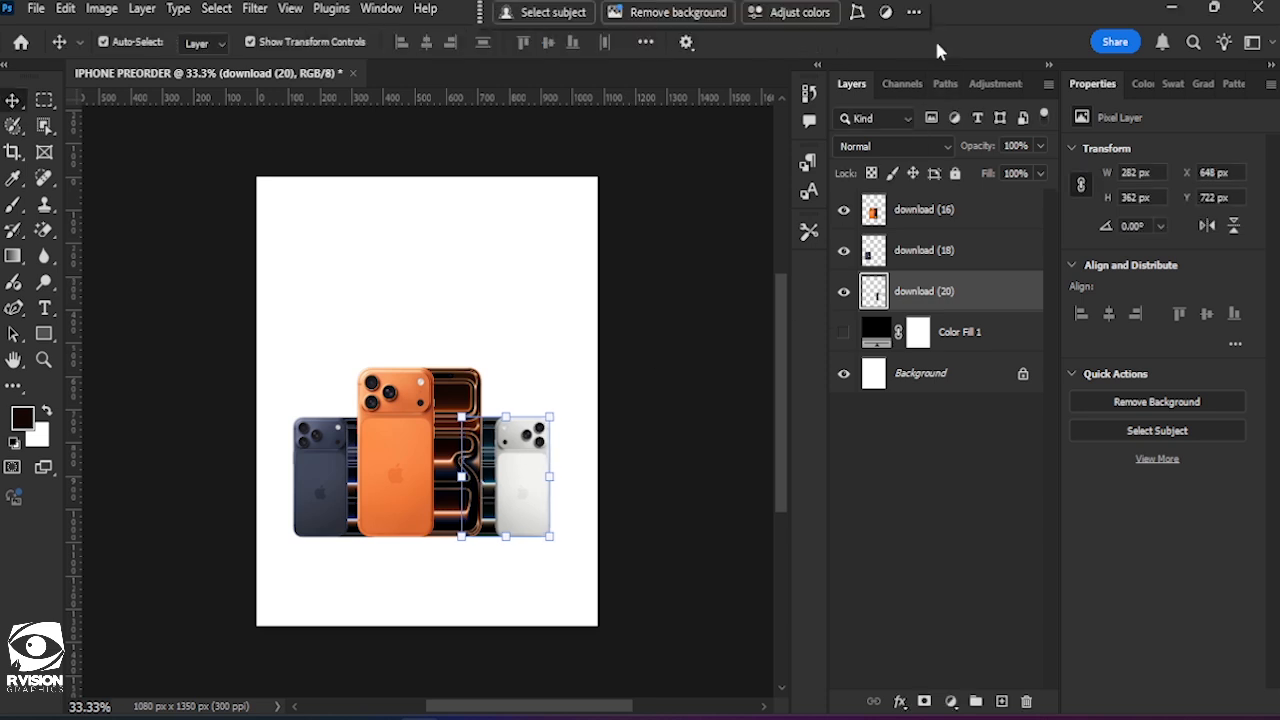
click(468, 312)
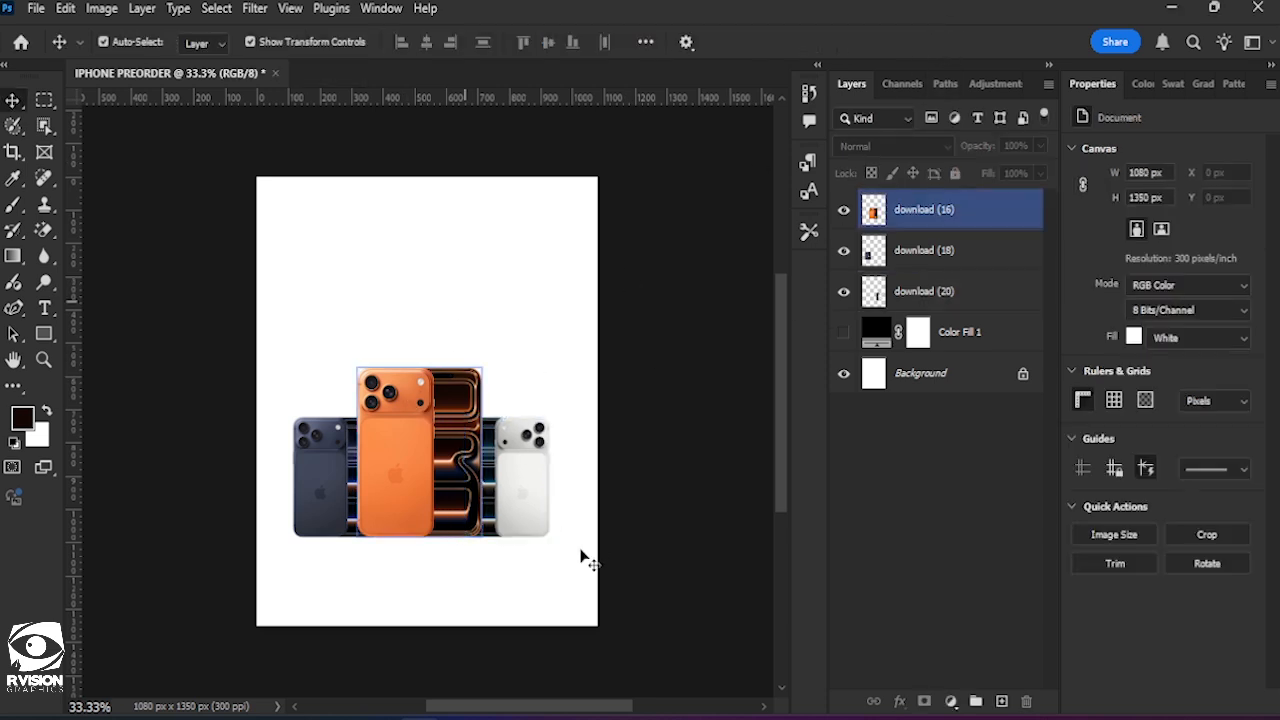
Select the three phone layers together and group them.
drag(600, 543, 290, 362)
key(ctrl+t)
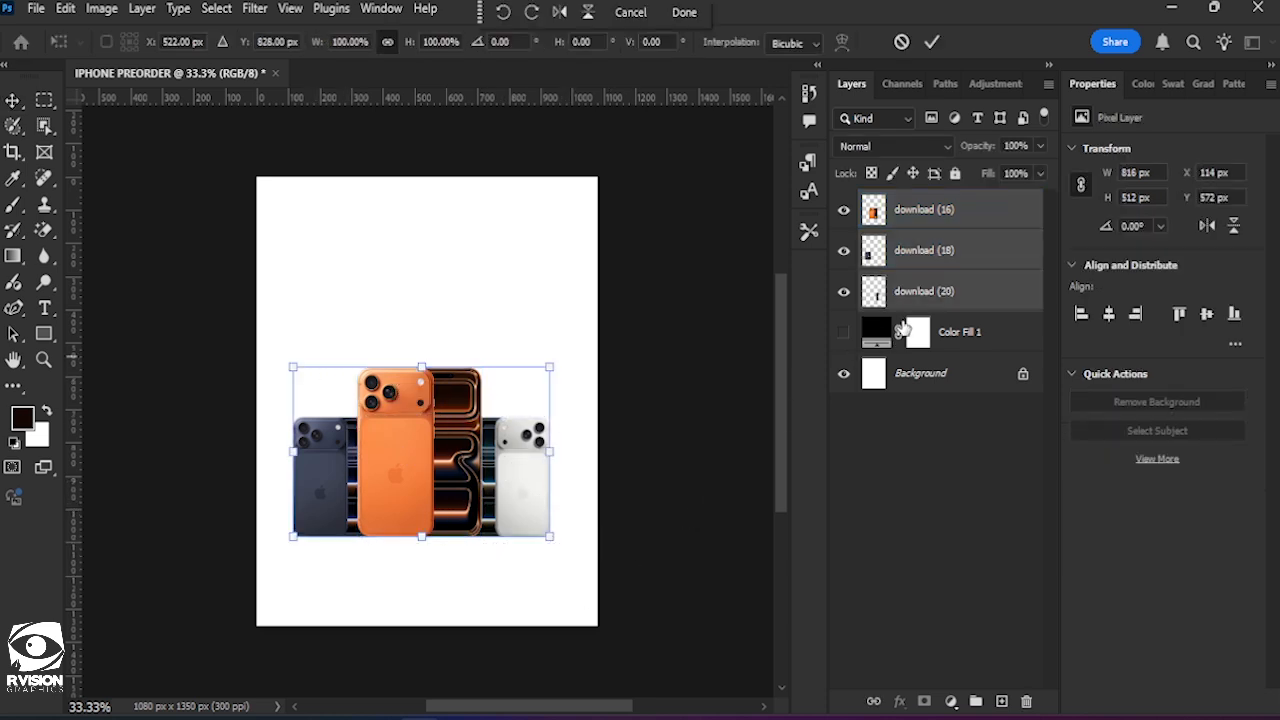
click(930, 43)
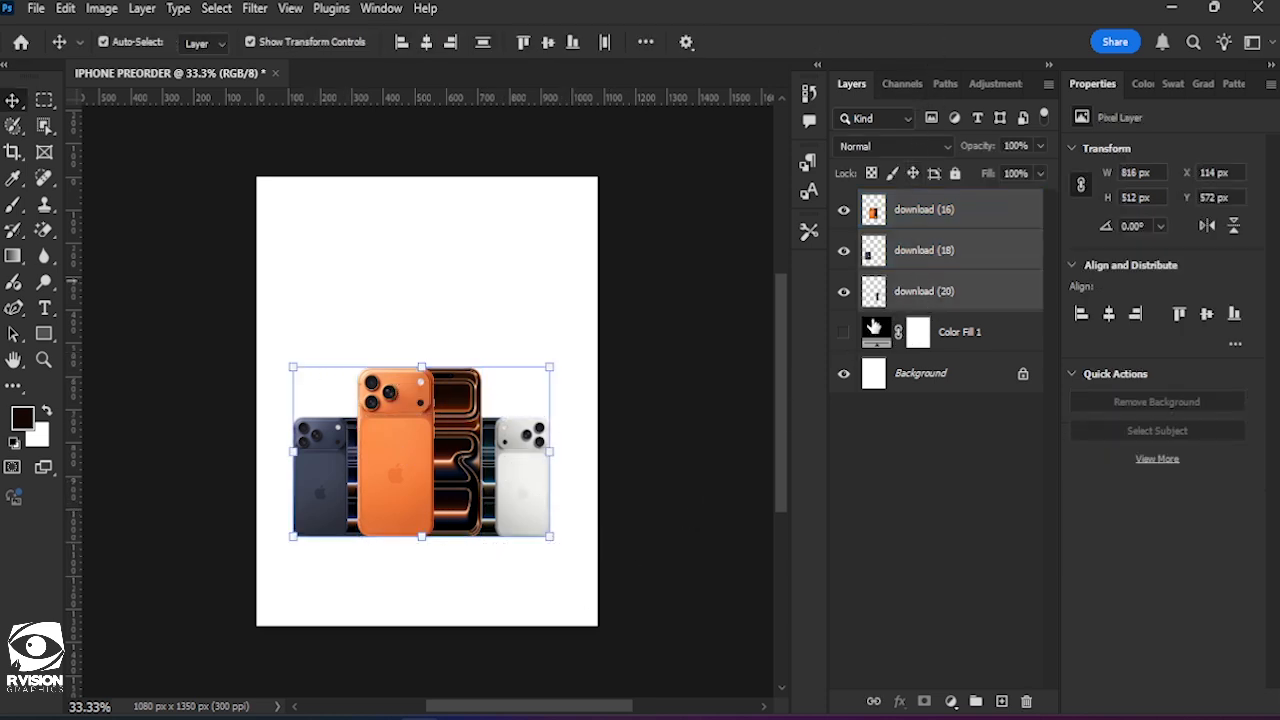
key(ctrl+g)
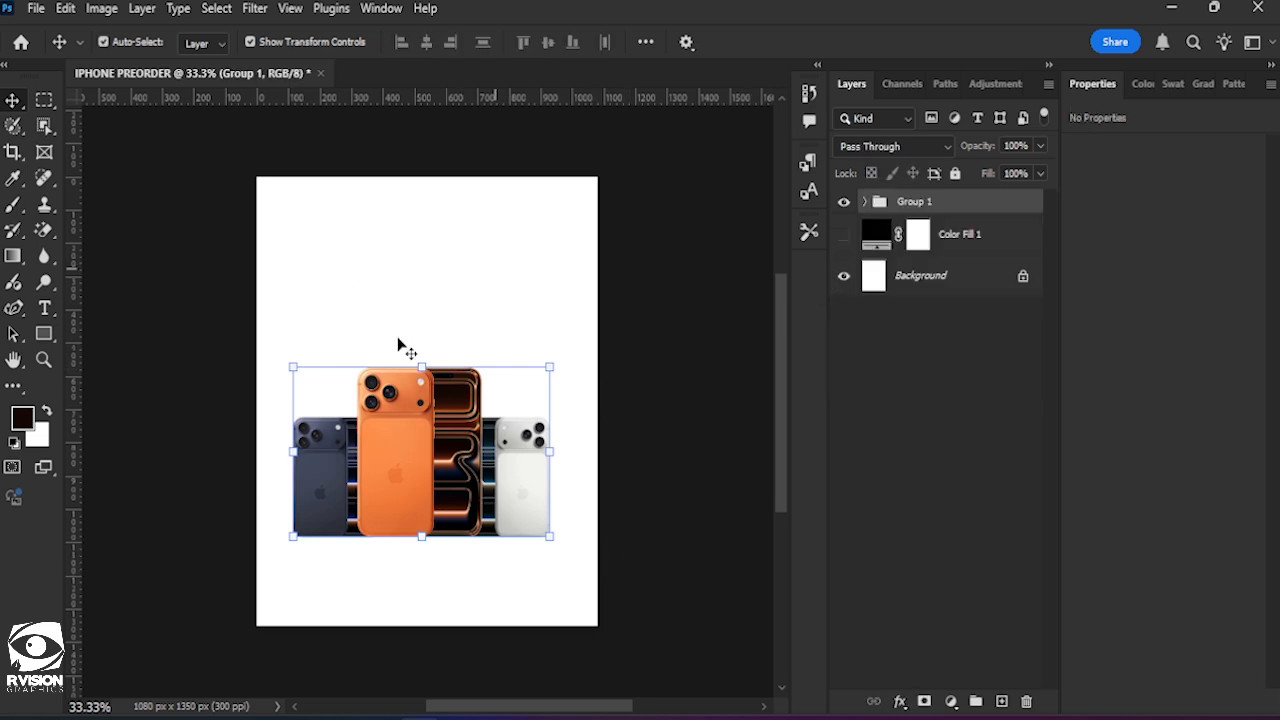
Centre the phone group horizontally on the canvas, then clear all selections.
scroll(477, 470, up, 1)
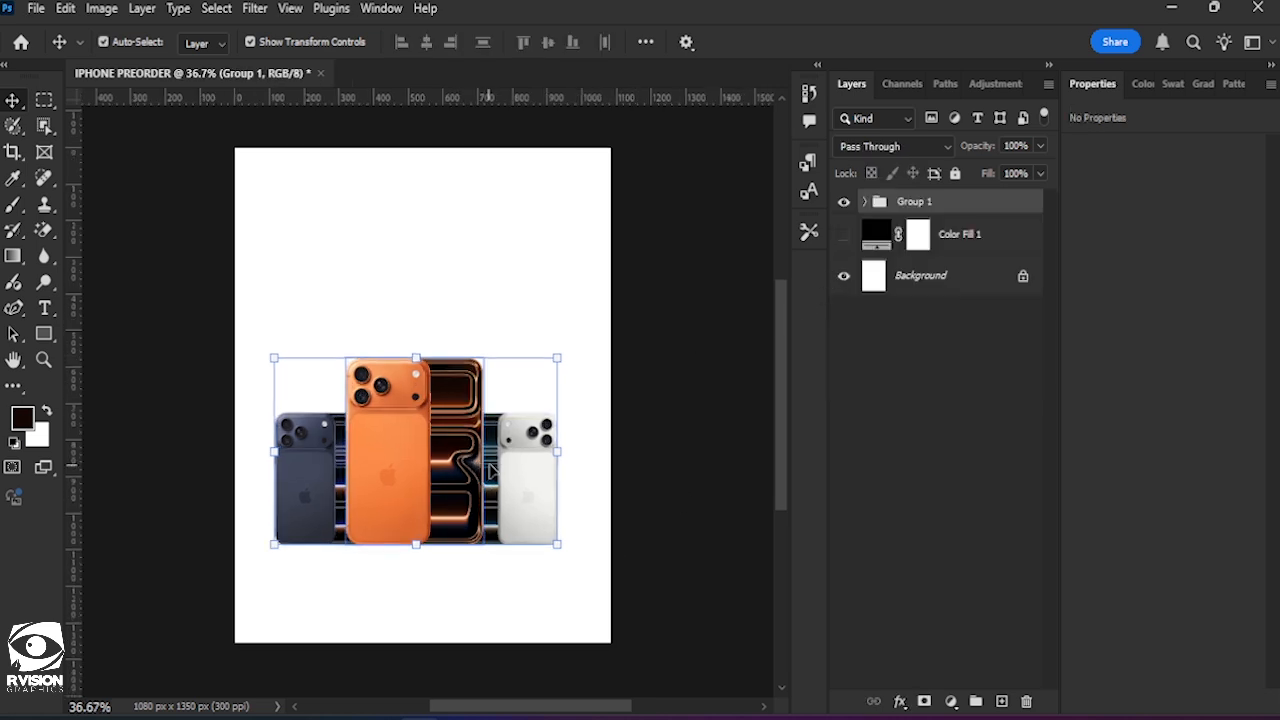
key(ctrl+a)
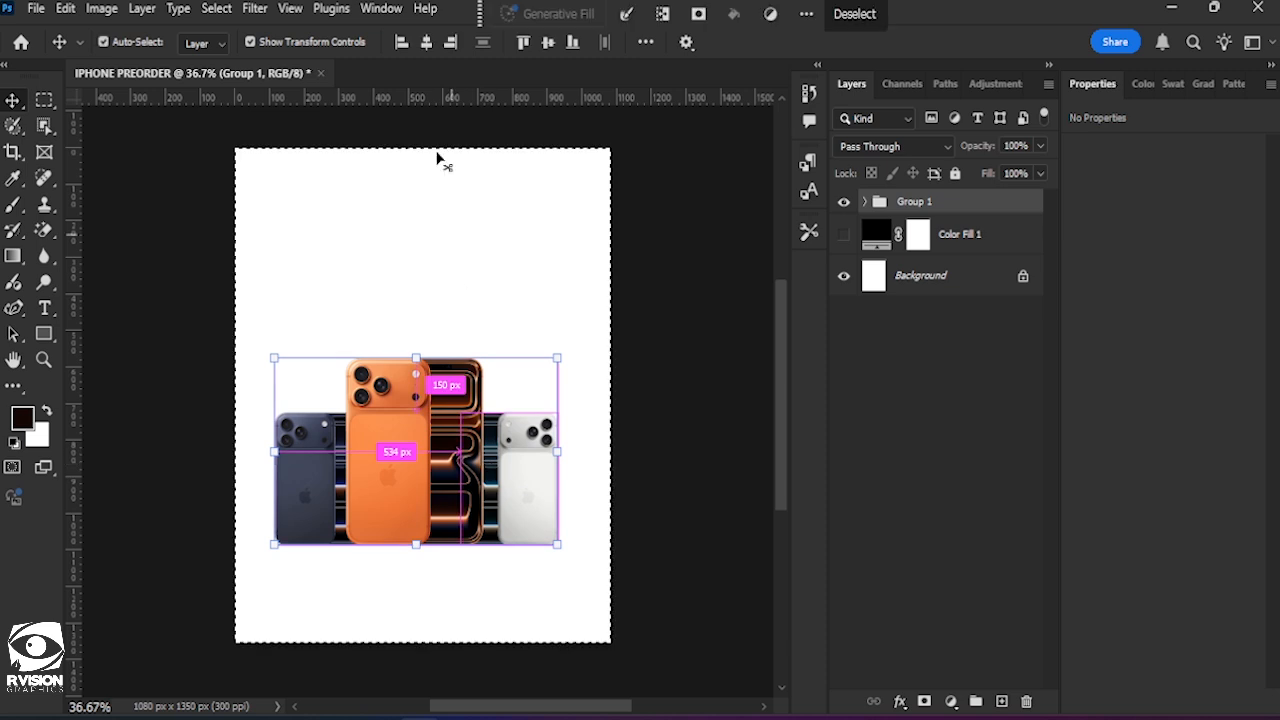
click(427, 43)
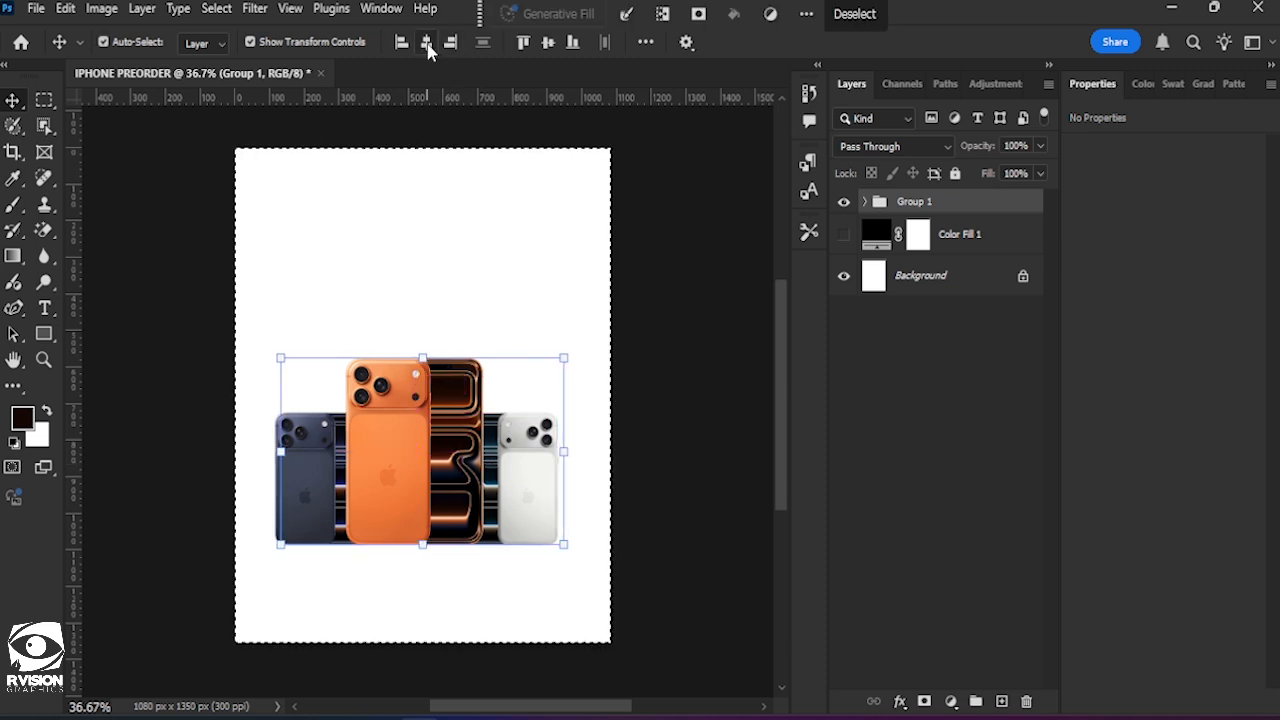
click(848, 16)
click(500, 222)
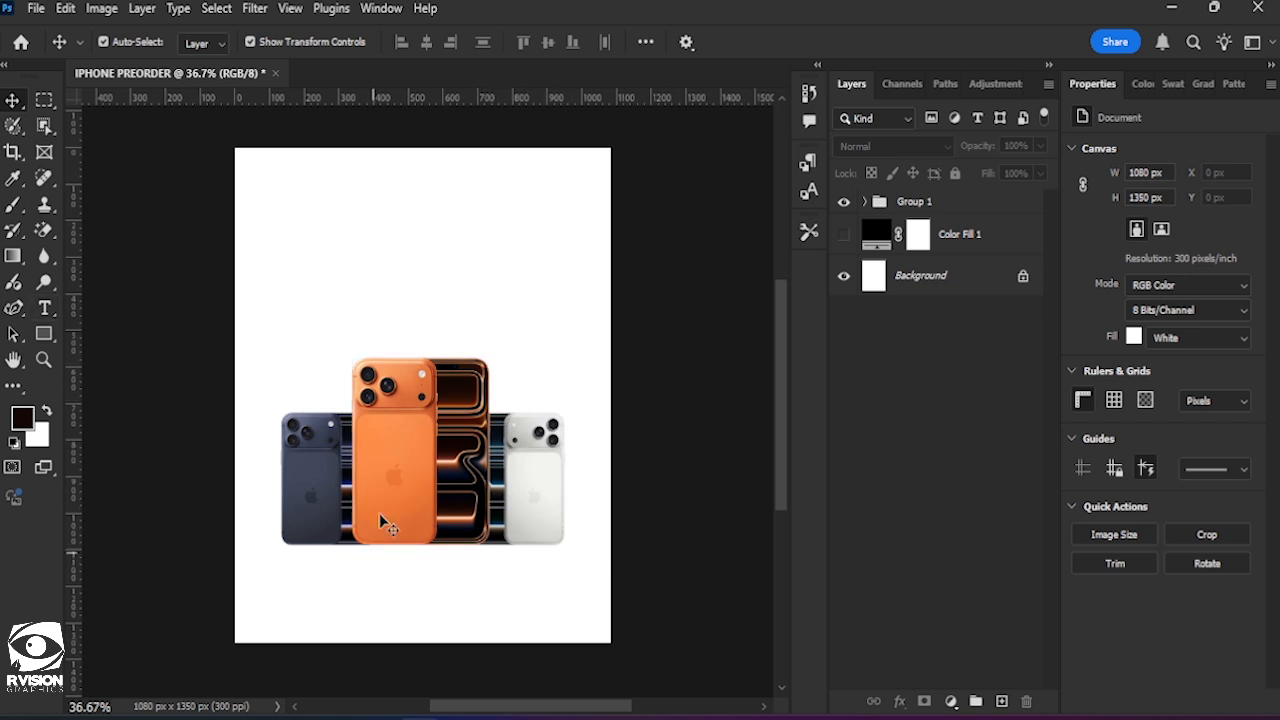
Add a blank layer above the phone group and set up a soft brush with 0% hardness, a flattened elliptical tip and 1300 px size.
click(970, 203)
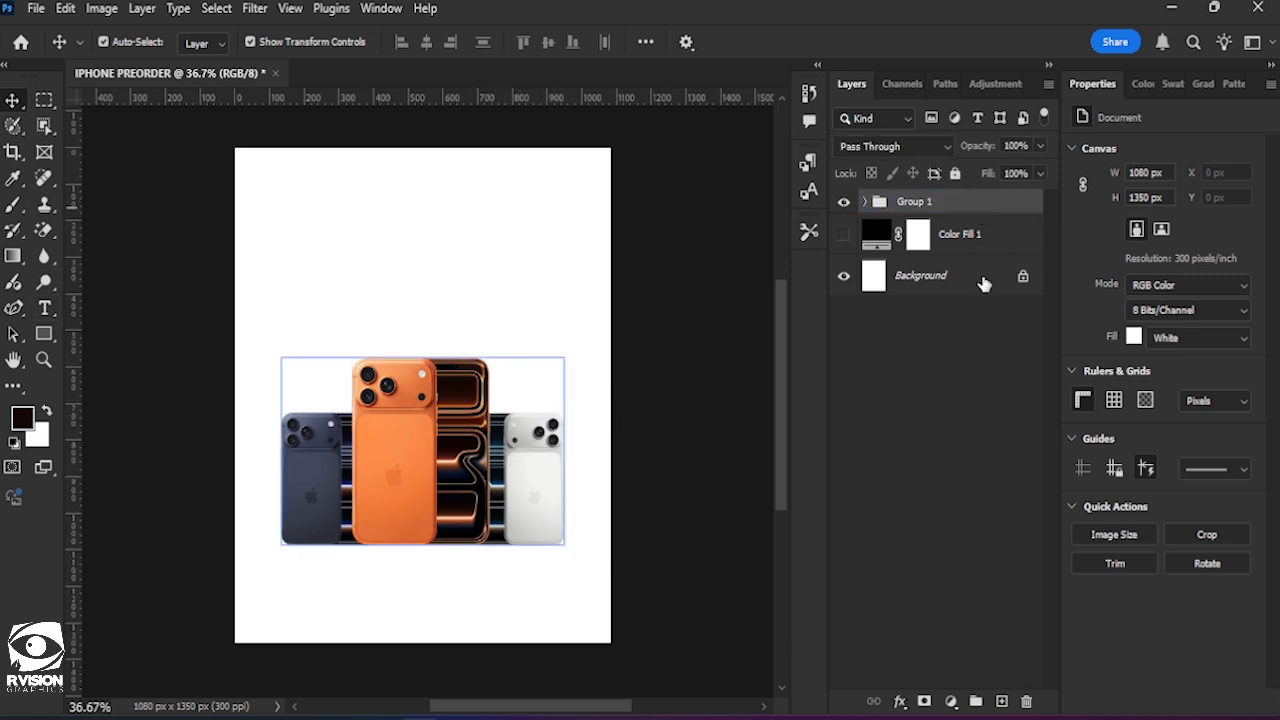
click(1003, 701)
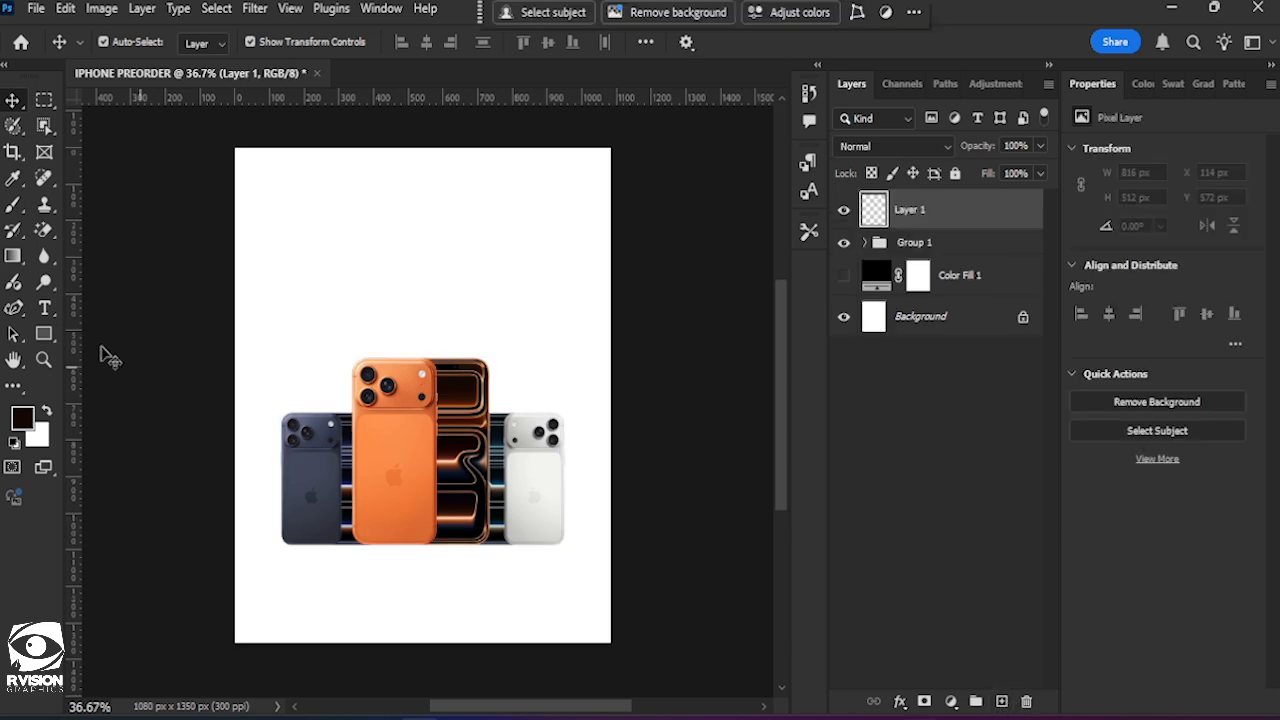
click(19, 212)
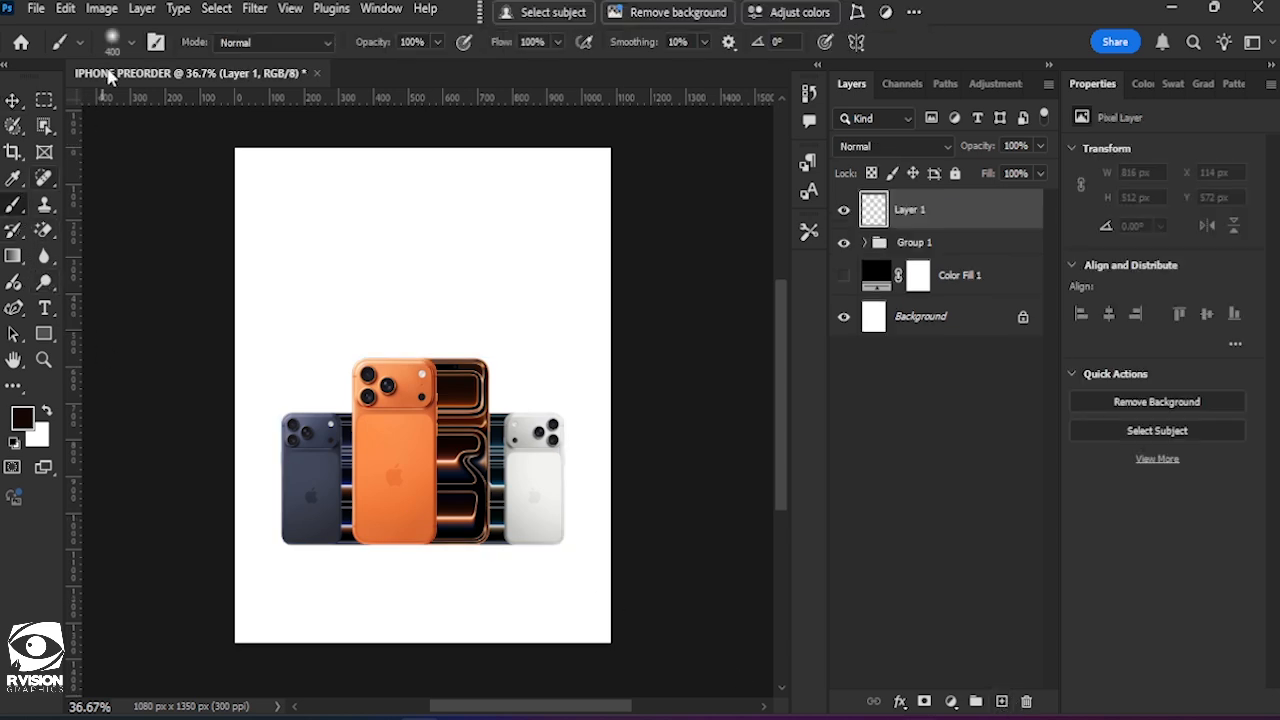
click(129, 40)
drag(55, 142, 55, 122)
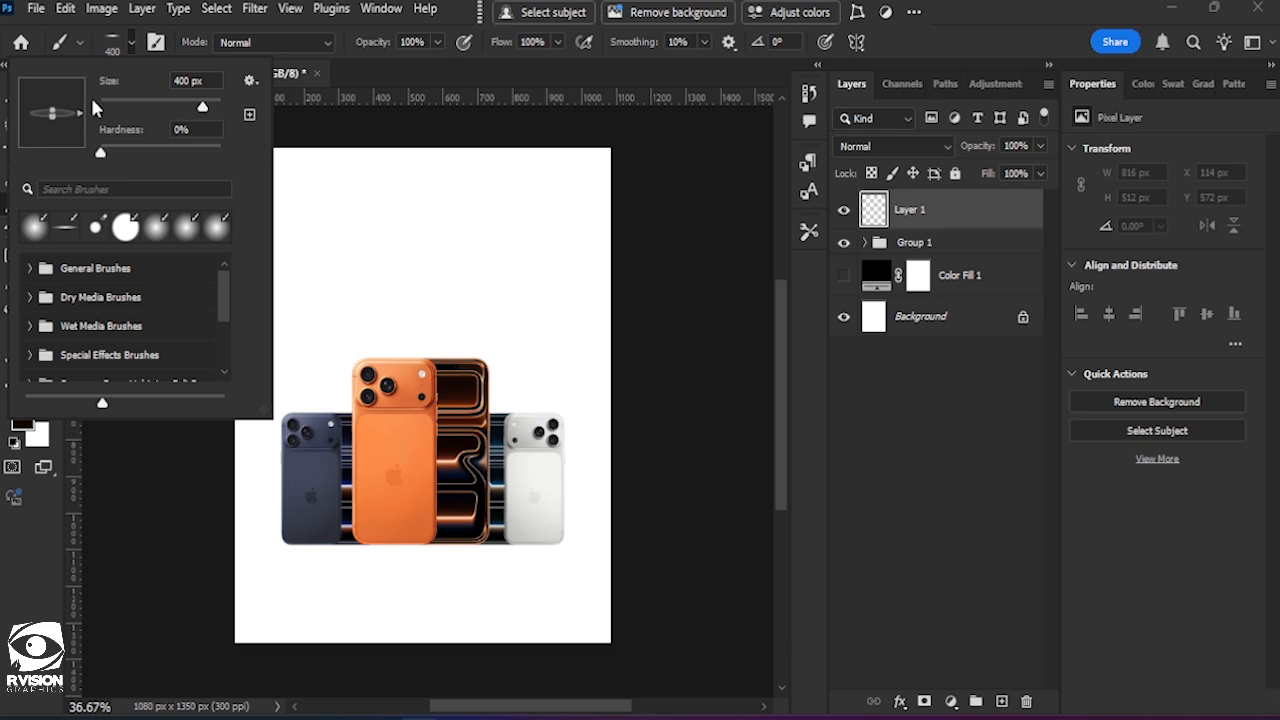
click(425, 8)
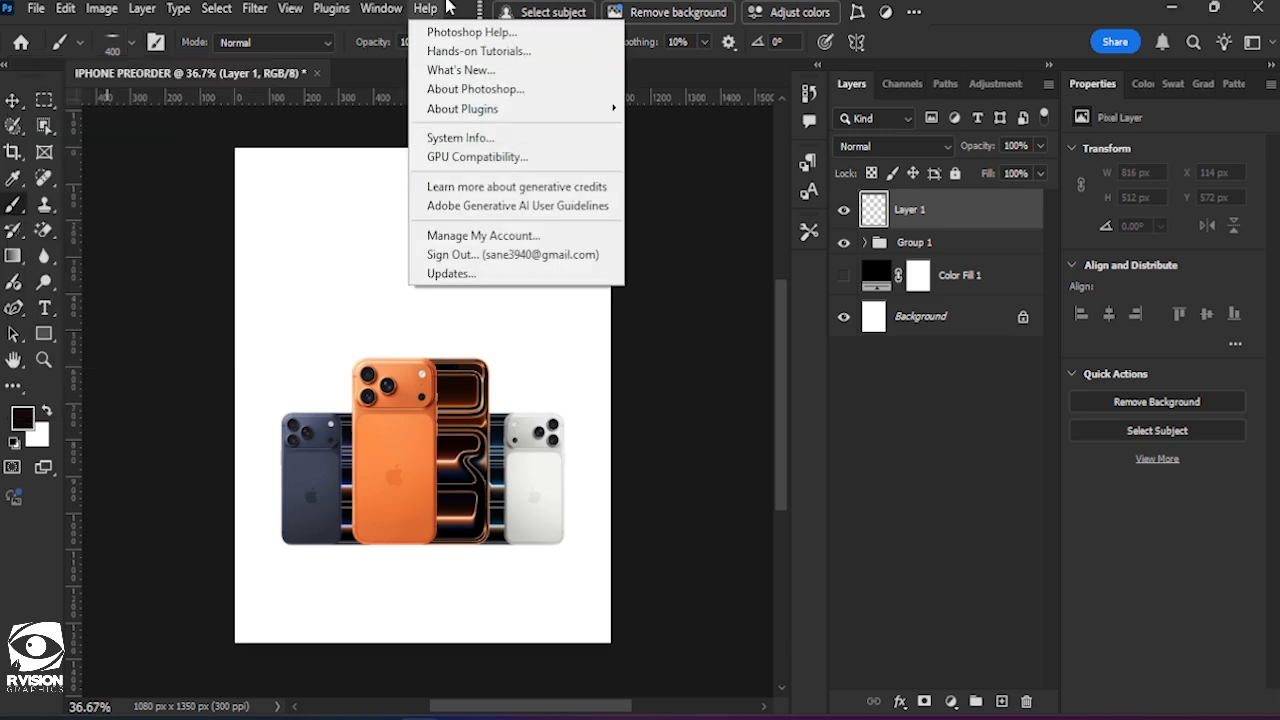
click(448, 6)
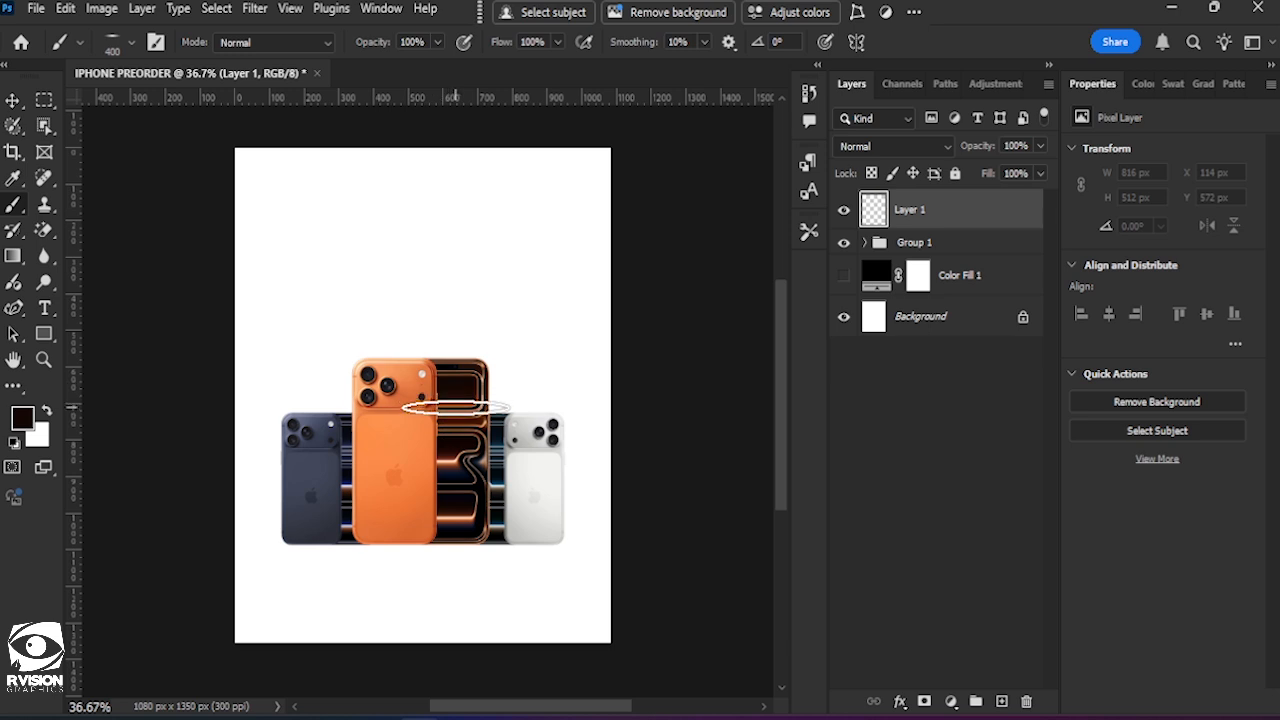
key(bracketright)
key(bracketright)
key(bracketright)
key(bracketright)
key(bracketright)
key(bracketright)
key(bracketright)
key(bracketright)
key(bracketright)
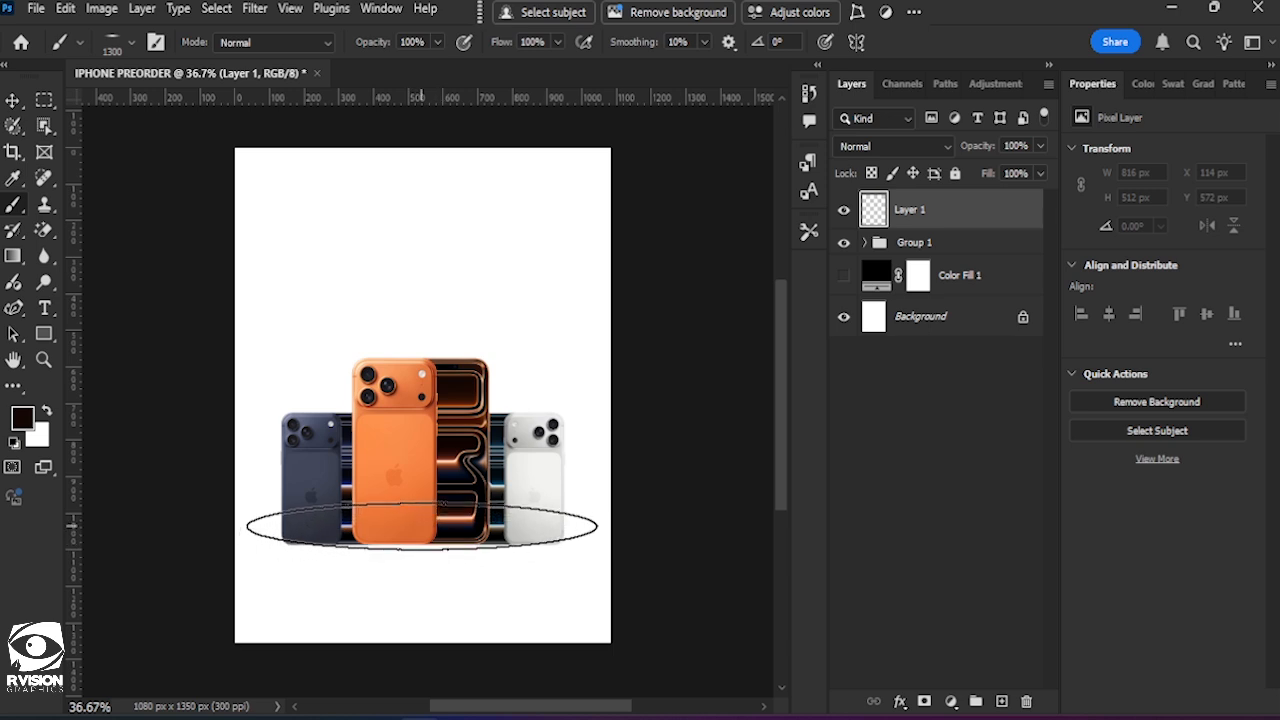
Try a dark shadow dab across the phones' bases, undo it, and flatten the brush tip further.
click(422, 526)
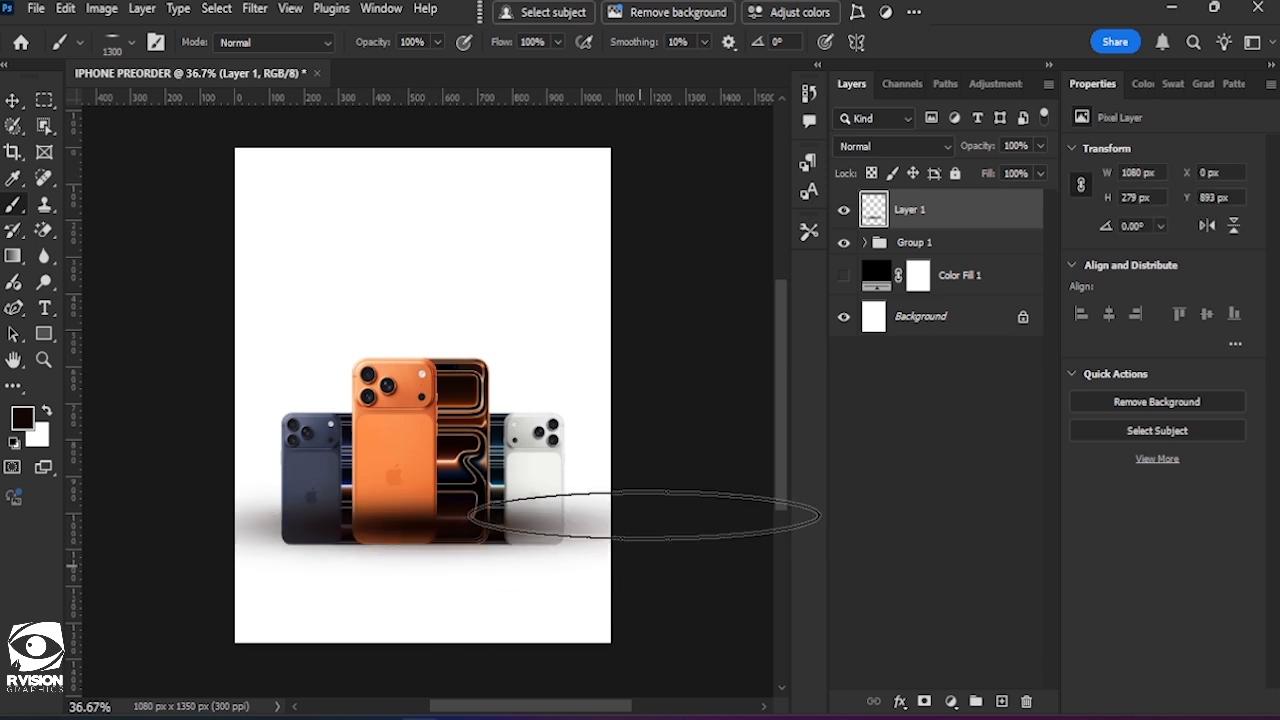
key(ctrl+z)
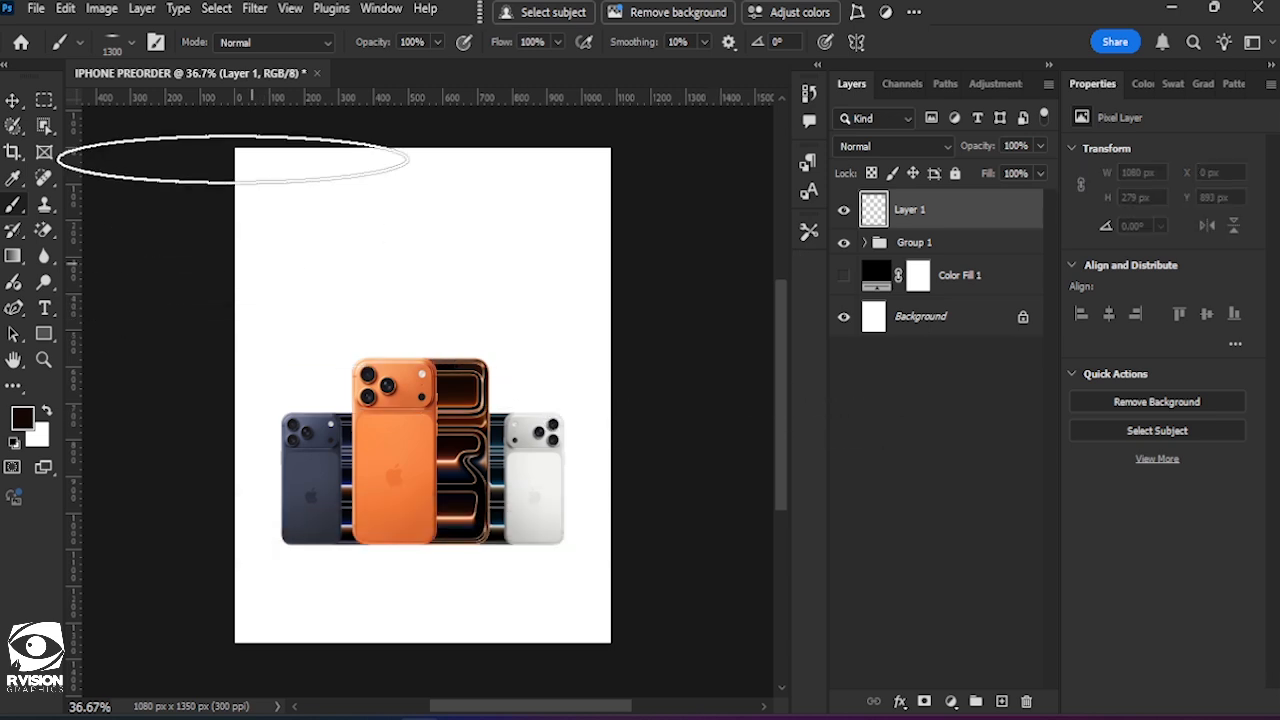
click(129, 42)
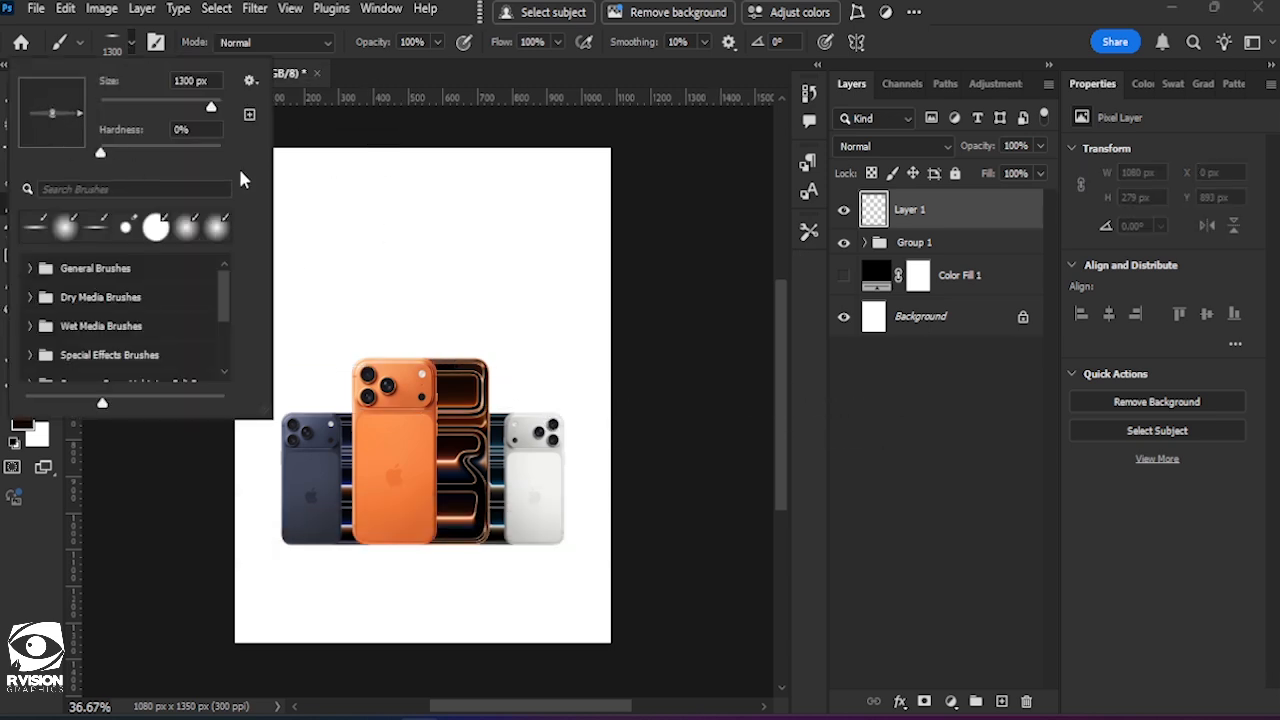
click(475, 8)
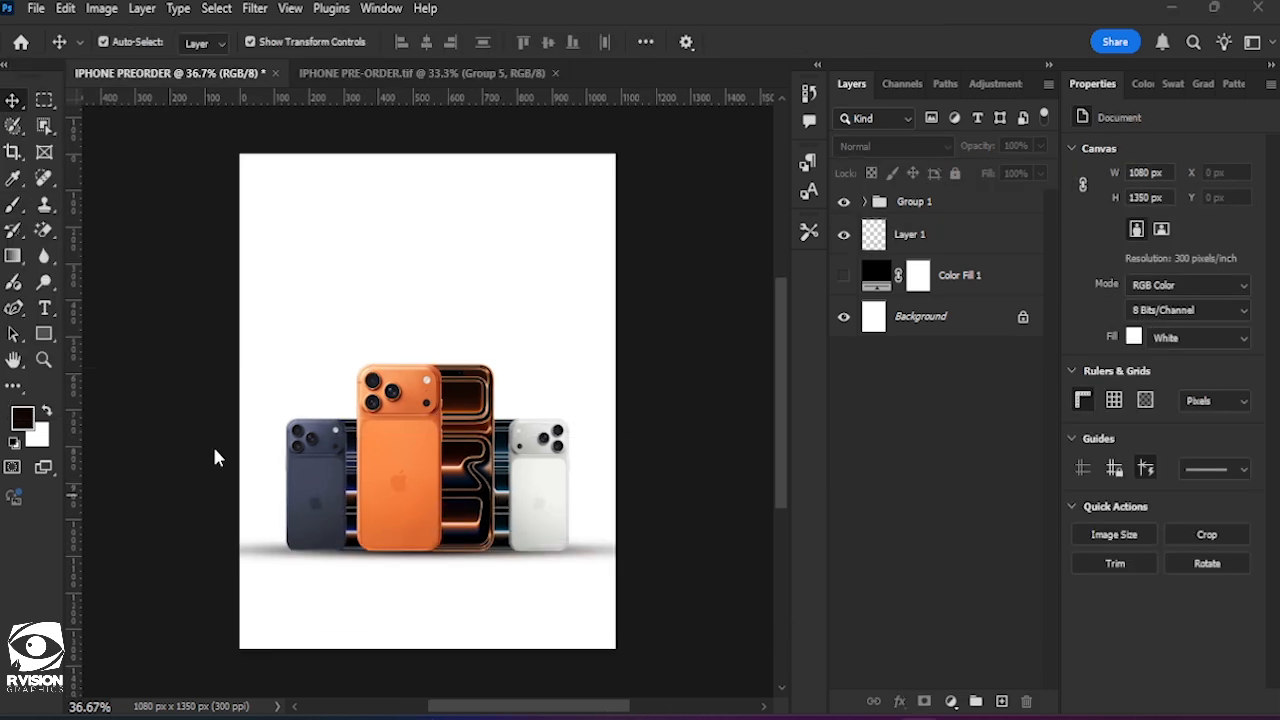
Add the headline text "iPhone 17 Pro Max" on the canvas above the phones.
click(45, 310)
click(306, 313)
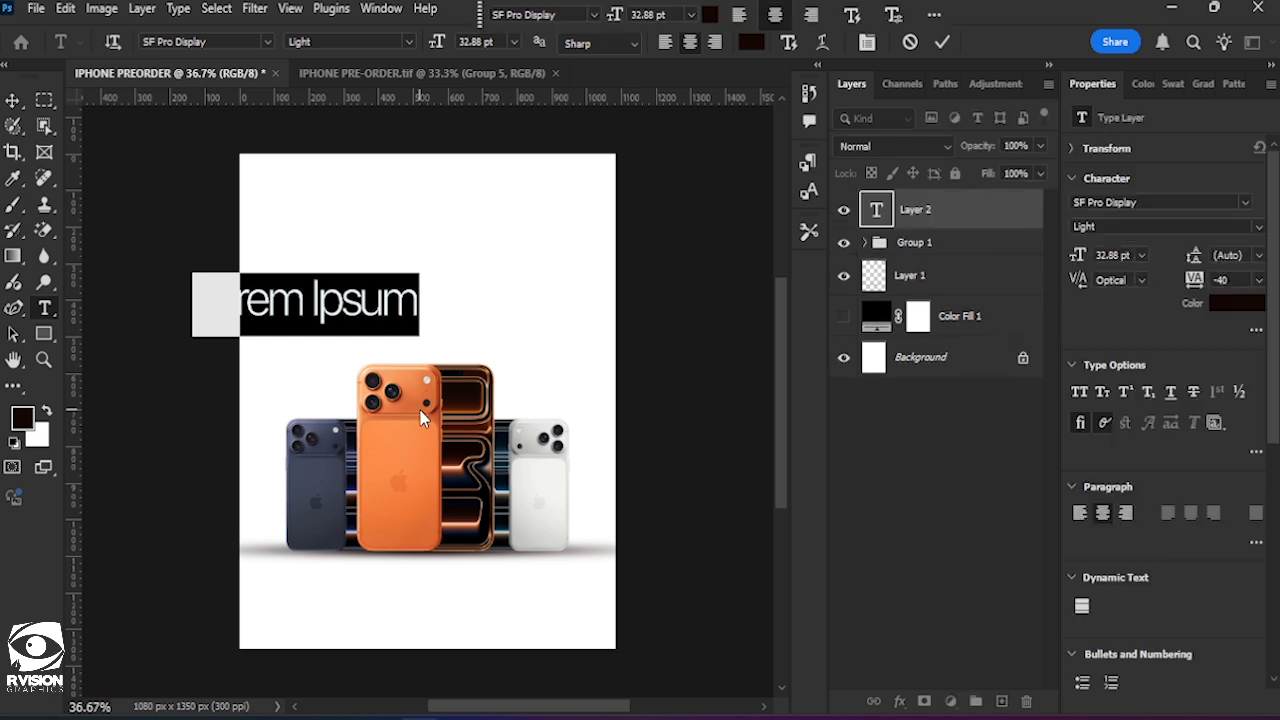
text(iPhon)
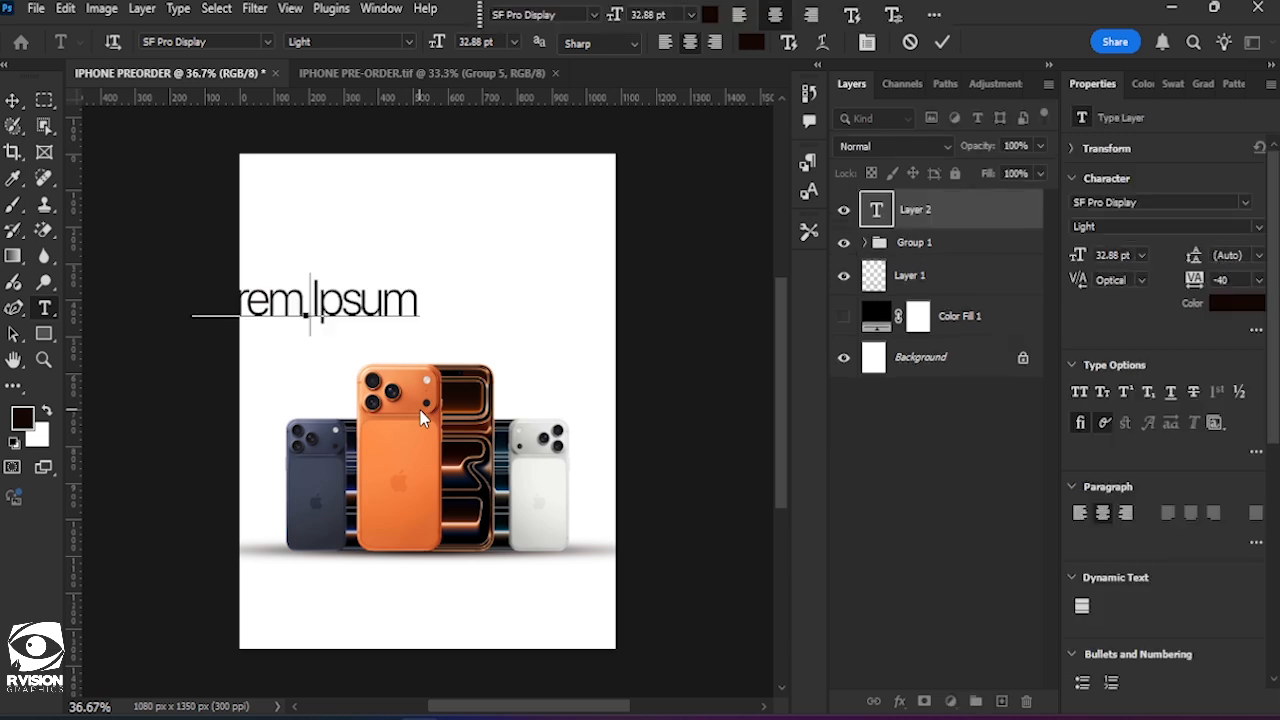
text(e )
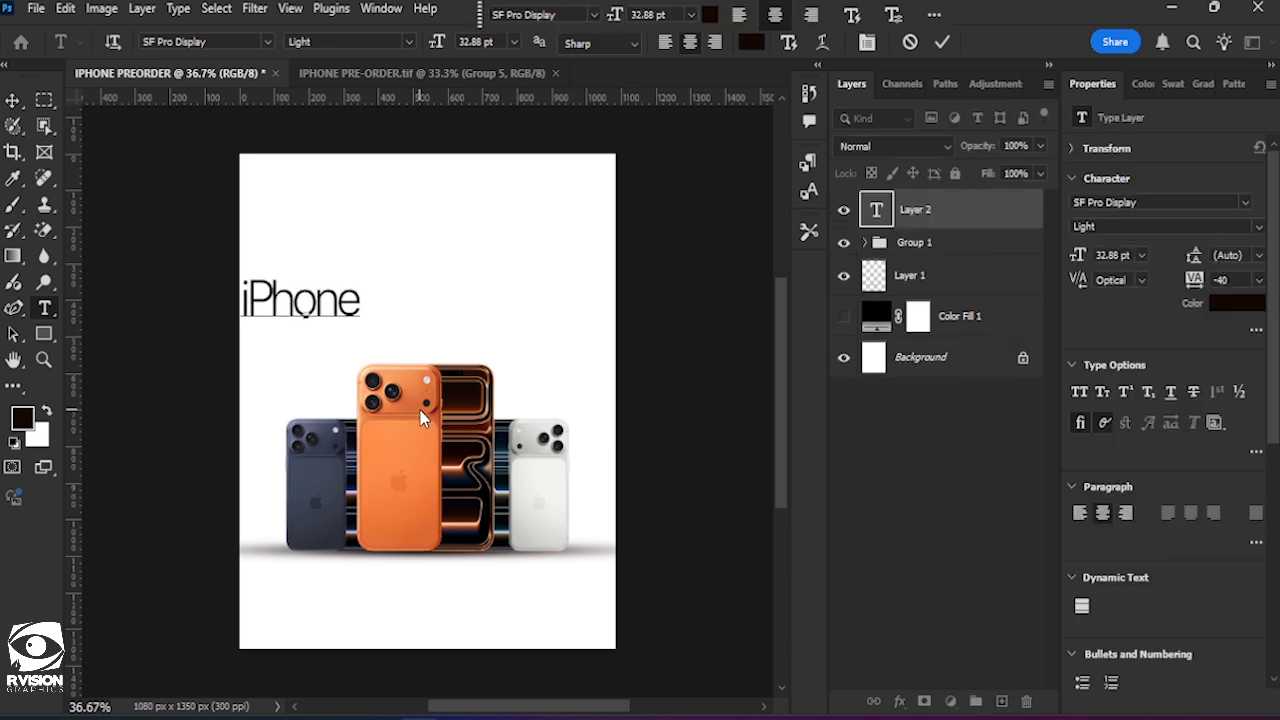
text(1)
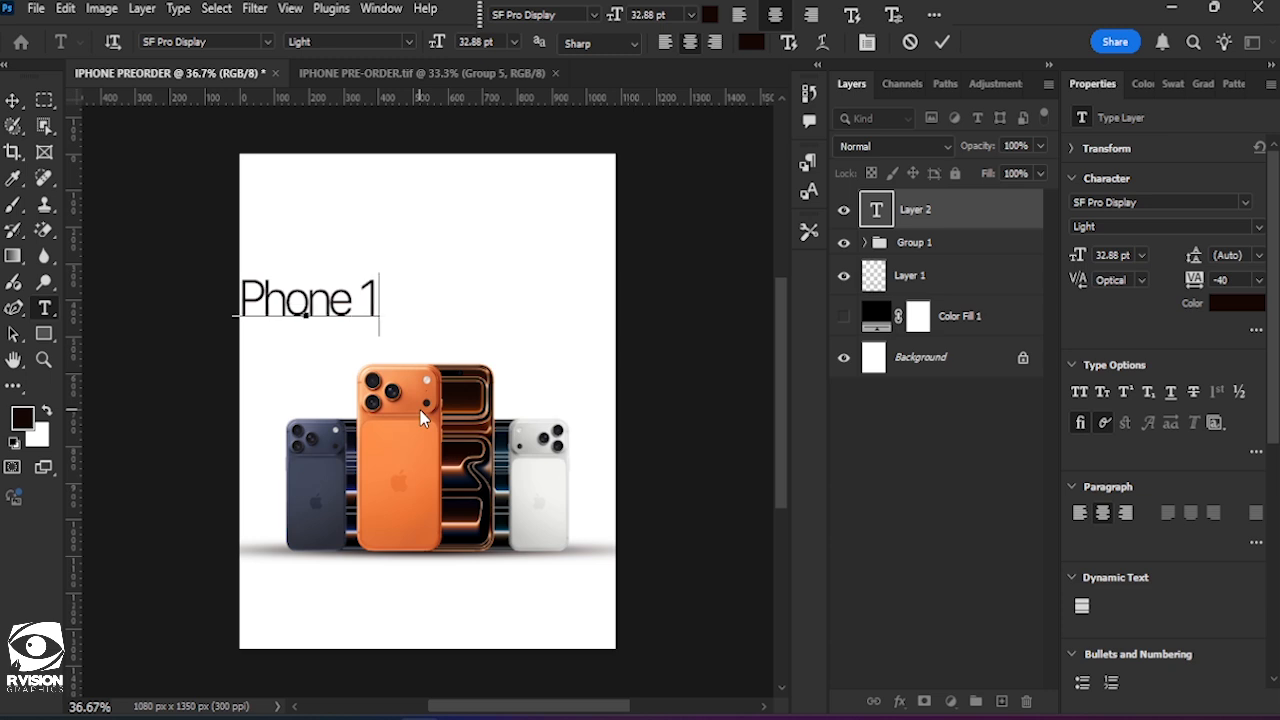
text(7 Pro Ma)
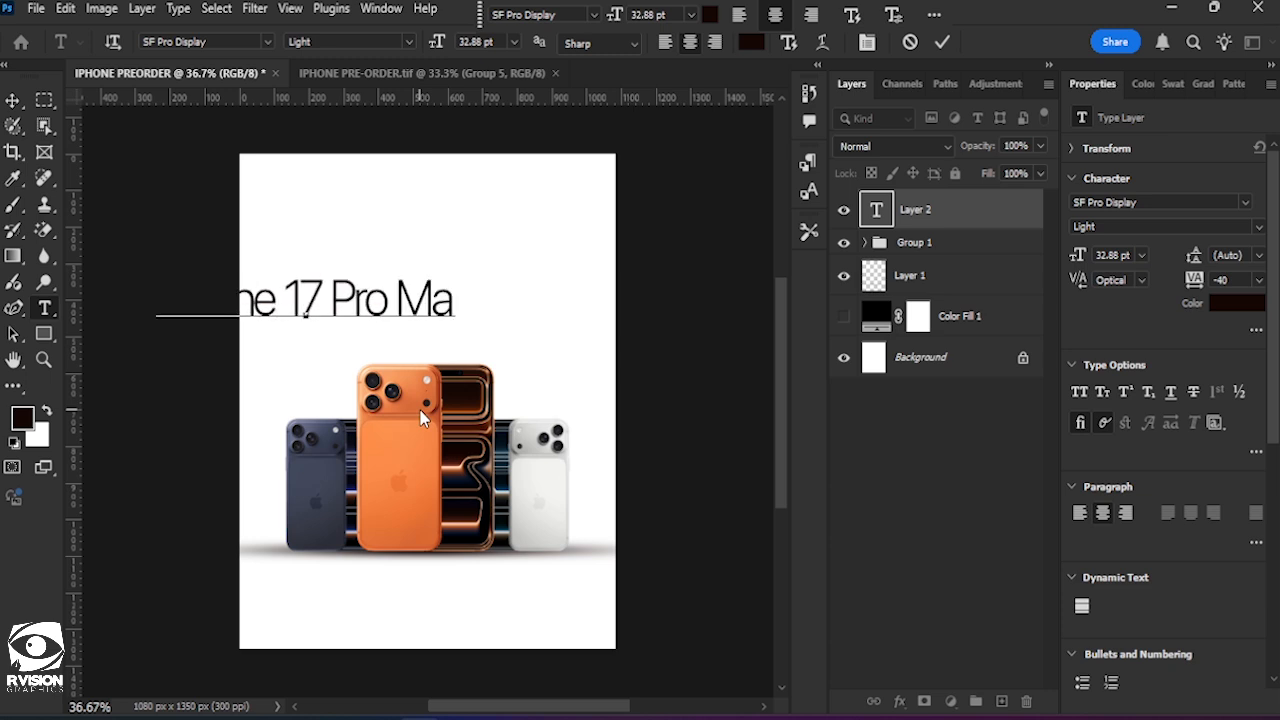
text(x)
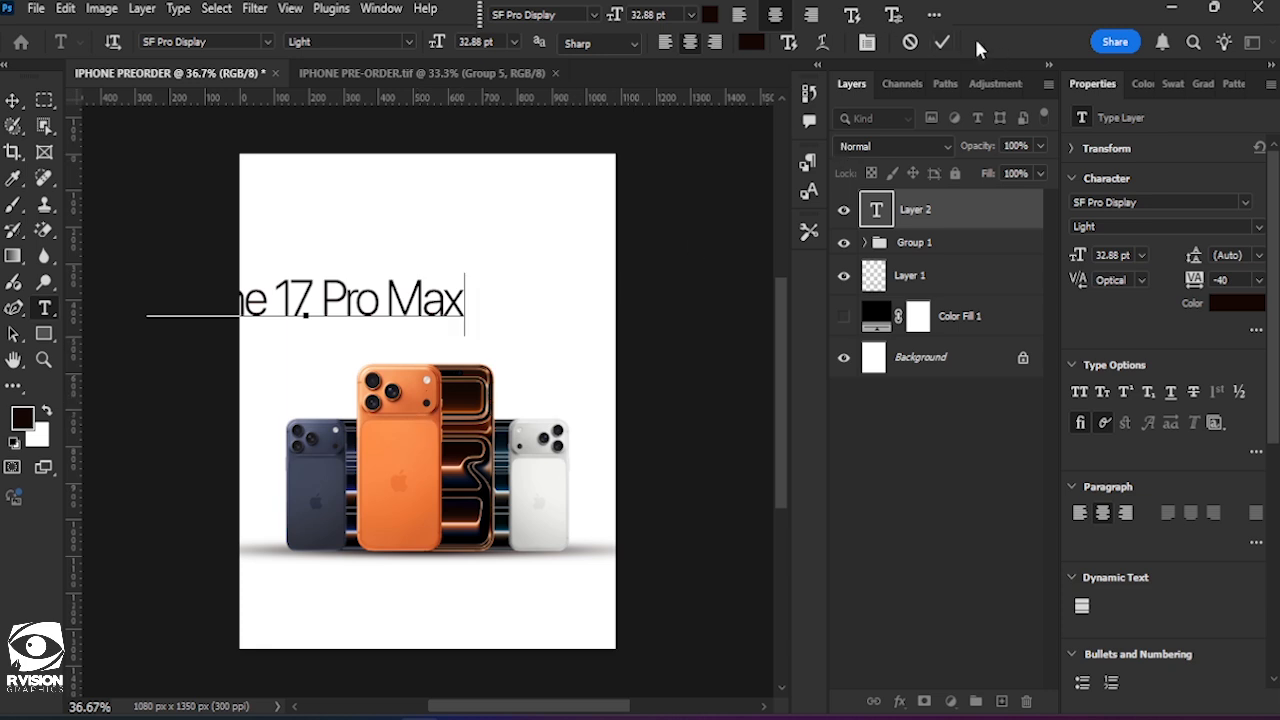
click(943, 42)
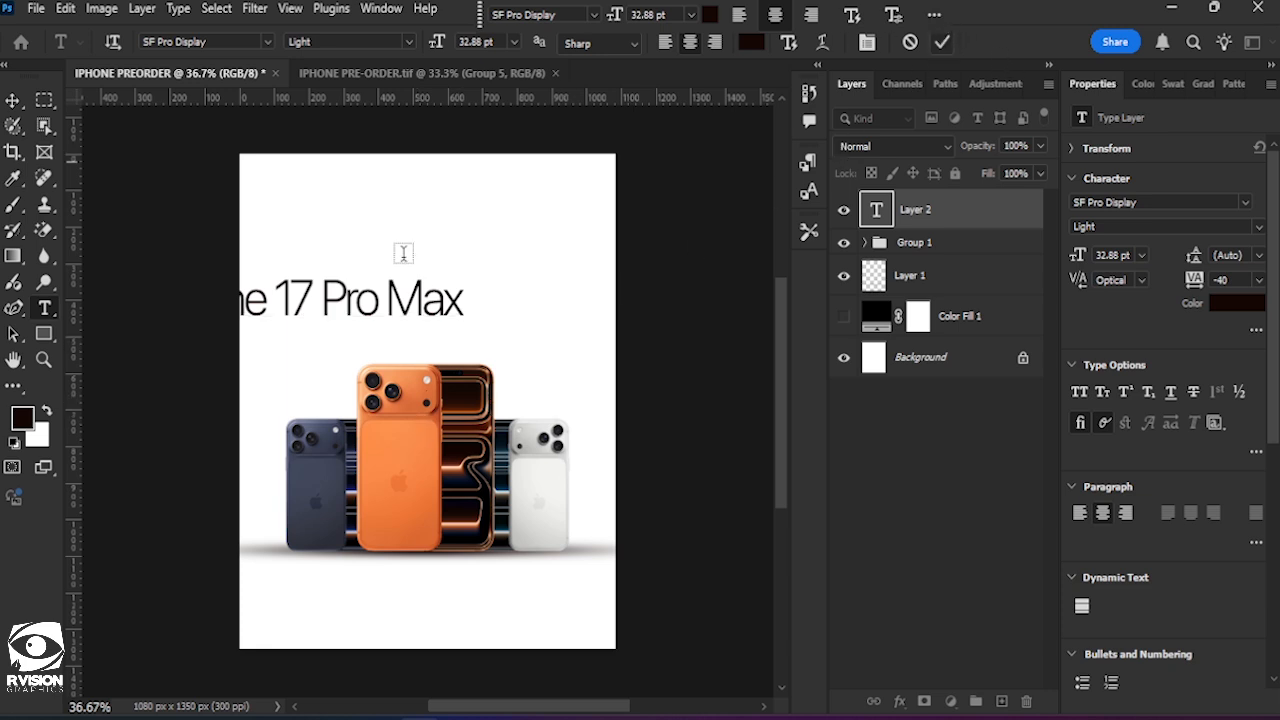
Move the headline to the middle just above the phones and scale it down to about 64%.
click(14, 100)
drag(325, 311, 461, 323)
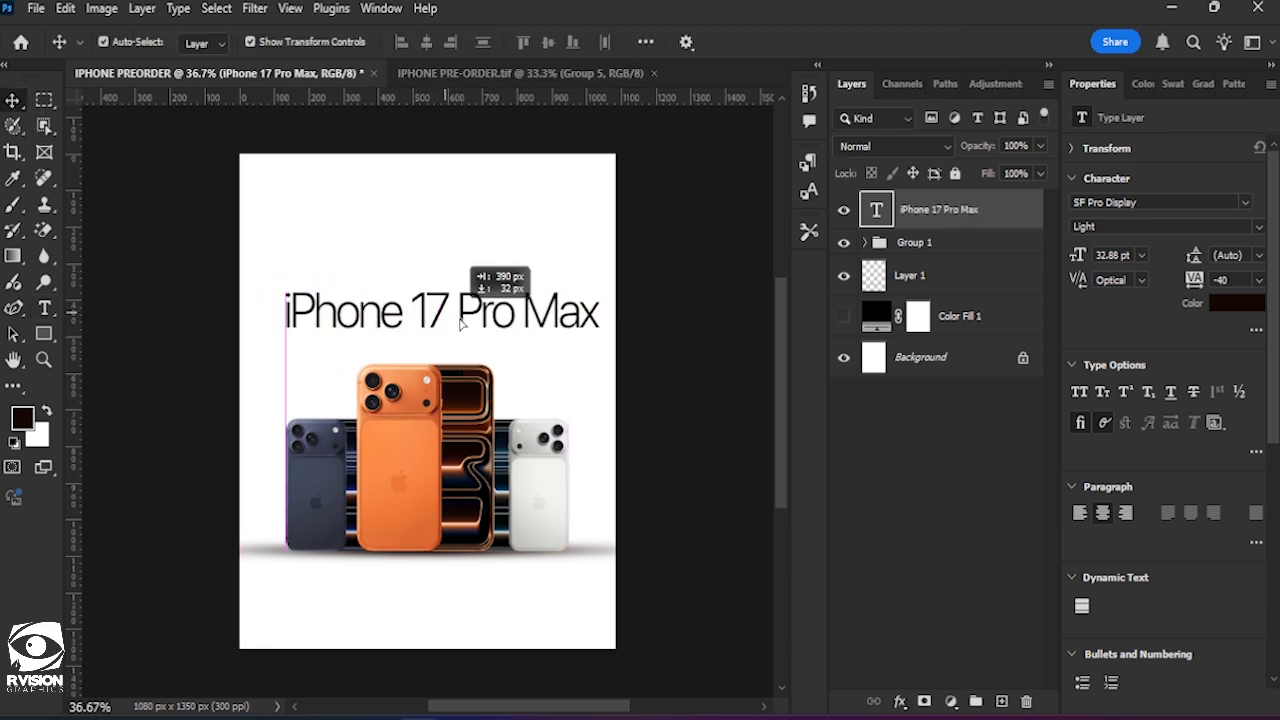
key(ctrl+t)
drag(597, 294, 535, 316)
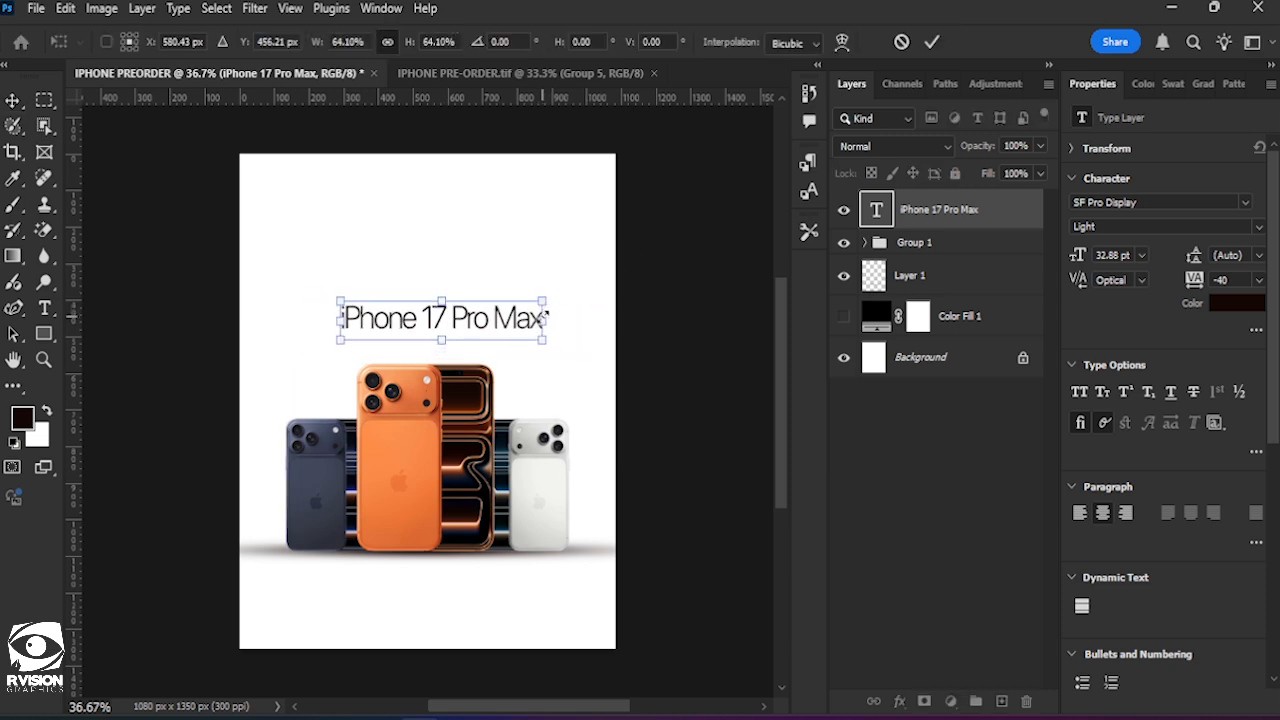
click(932, 44)
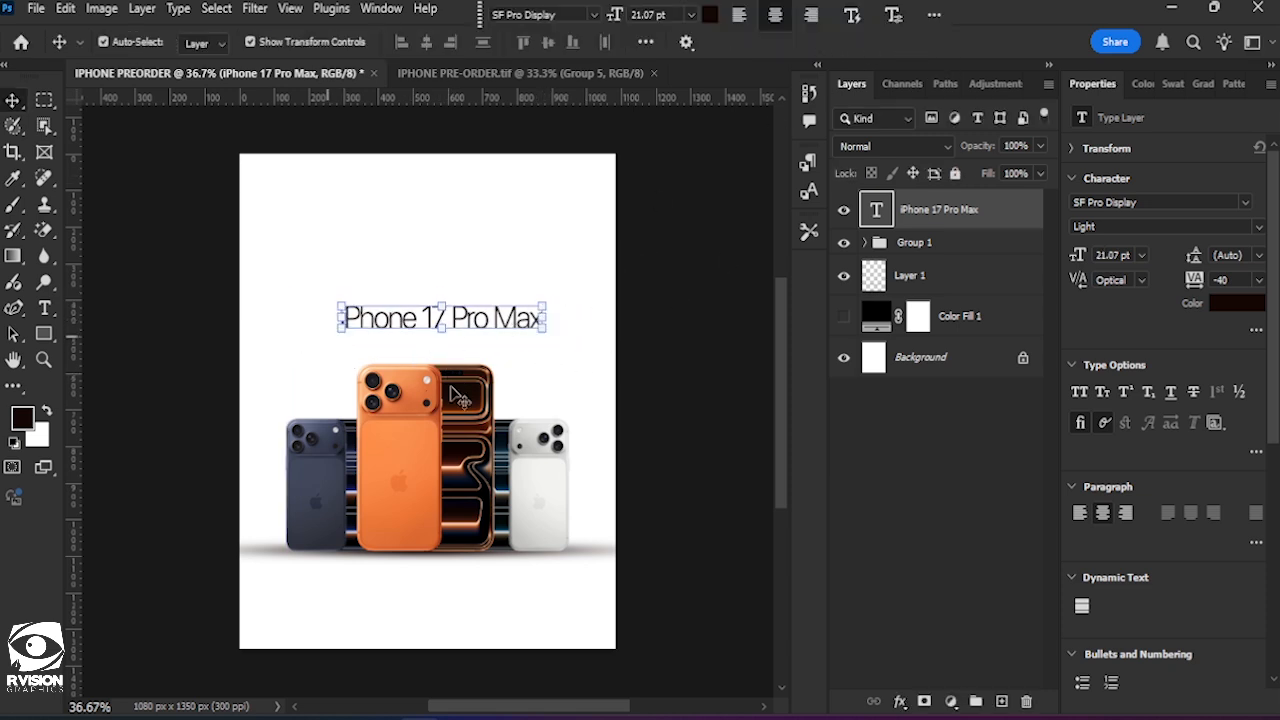
Duplicate the headline just below itself and replace the copy's text with "Best Buy offers you wift delivery of all iPhone 17 Models.".
alt+drag(493, 332, 483, 348)
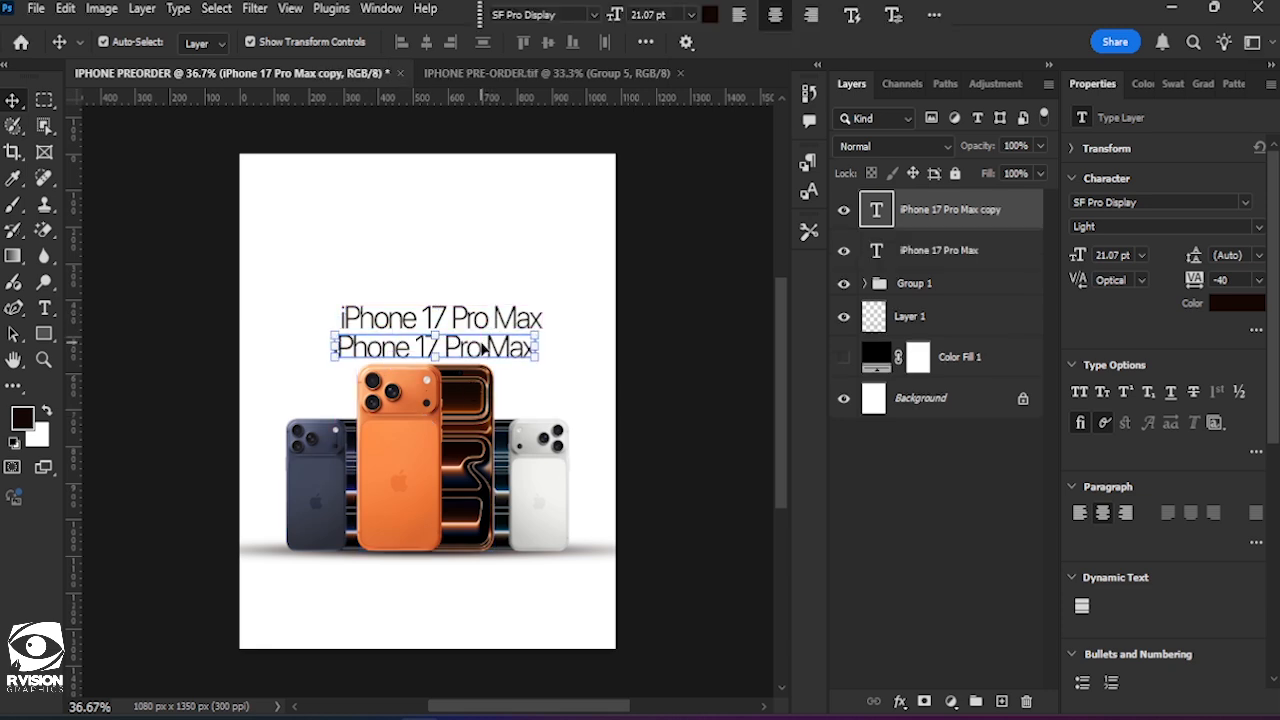
double_click(483, 348)
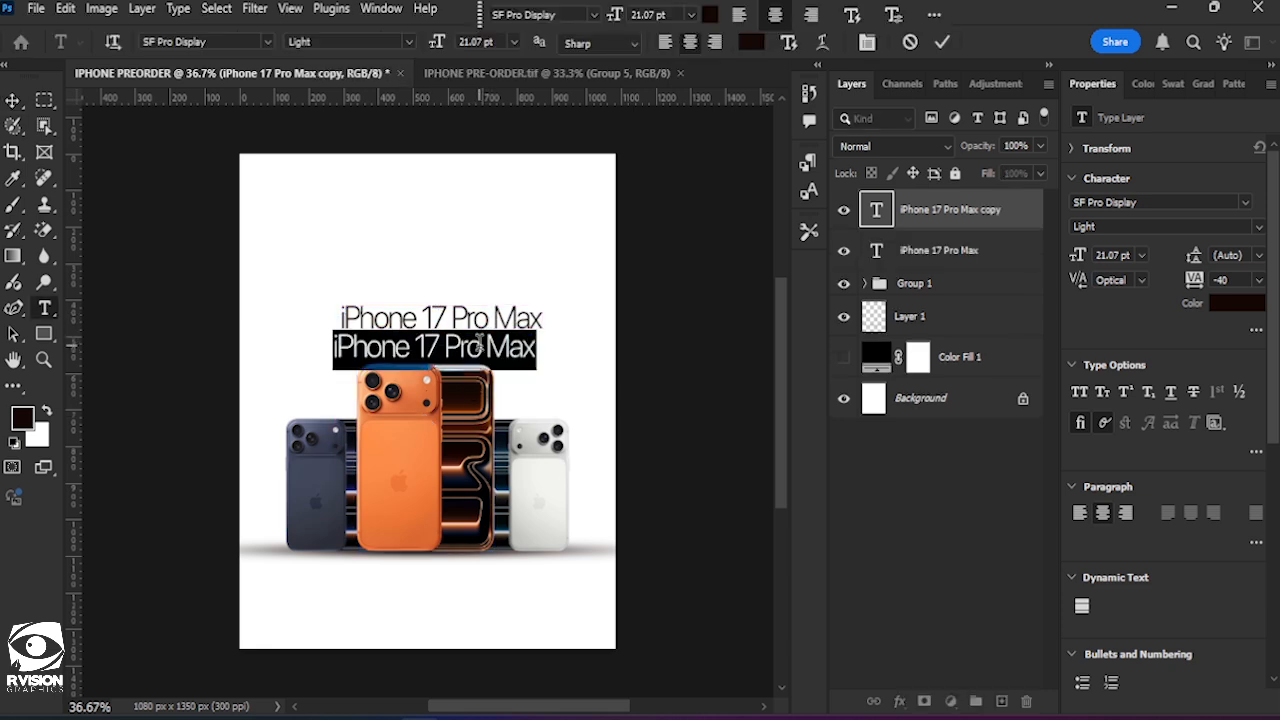
text(Be)
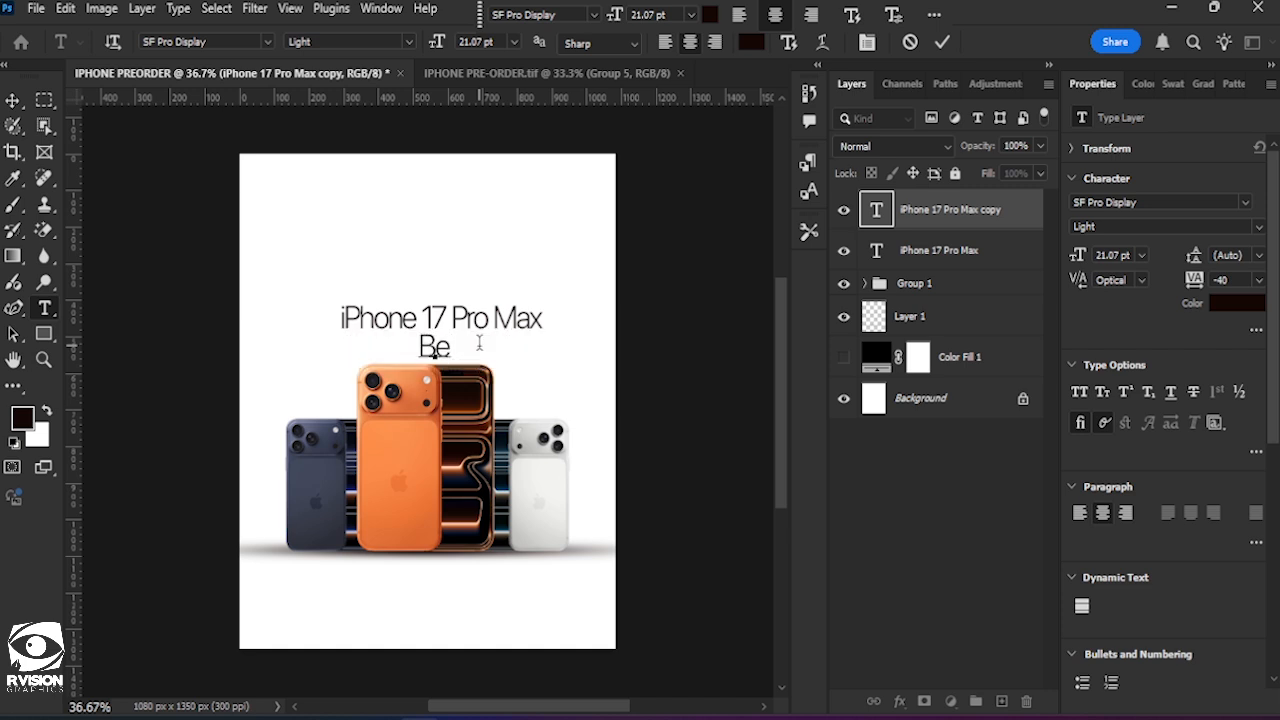
text(st Buy)
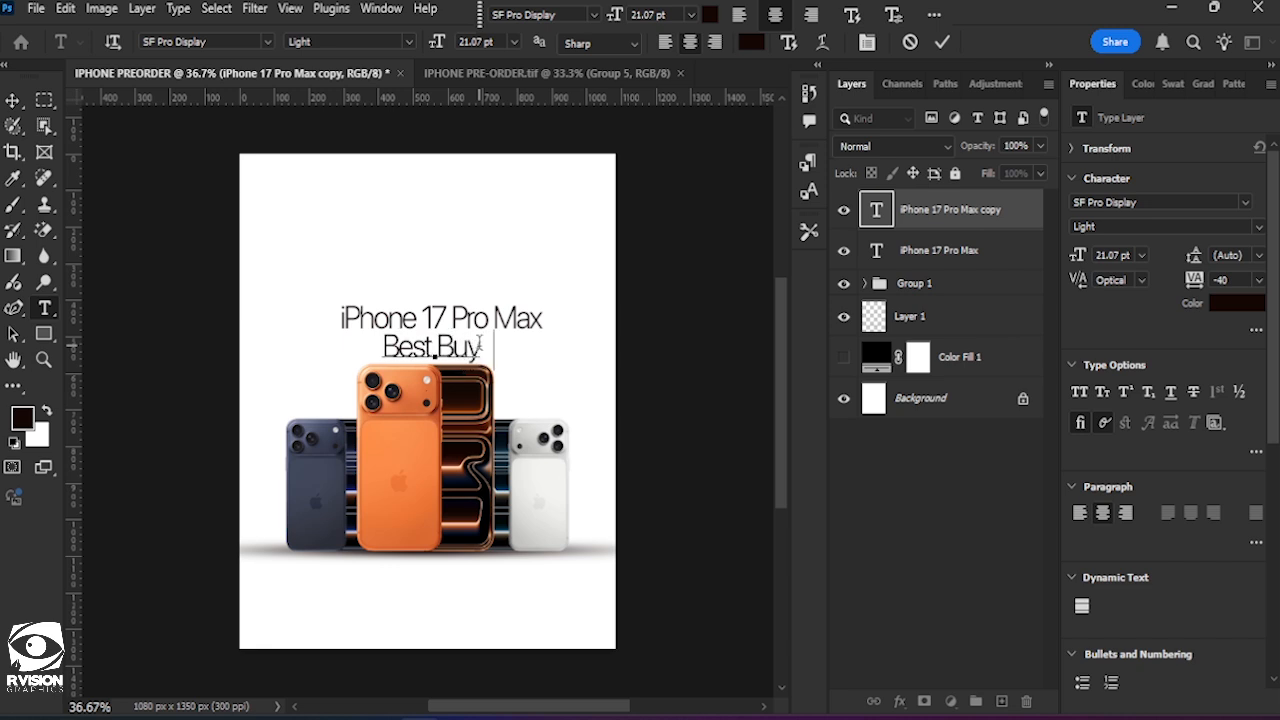
text( offers)
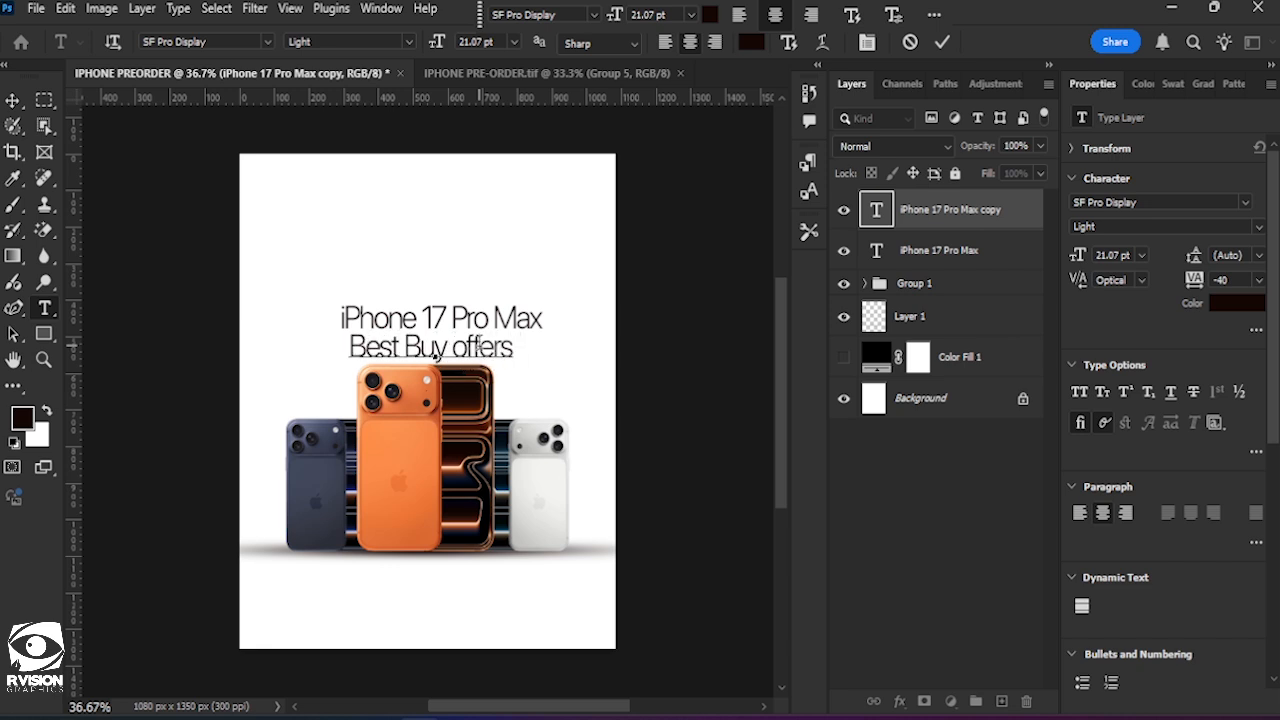
text( you)
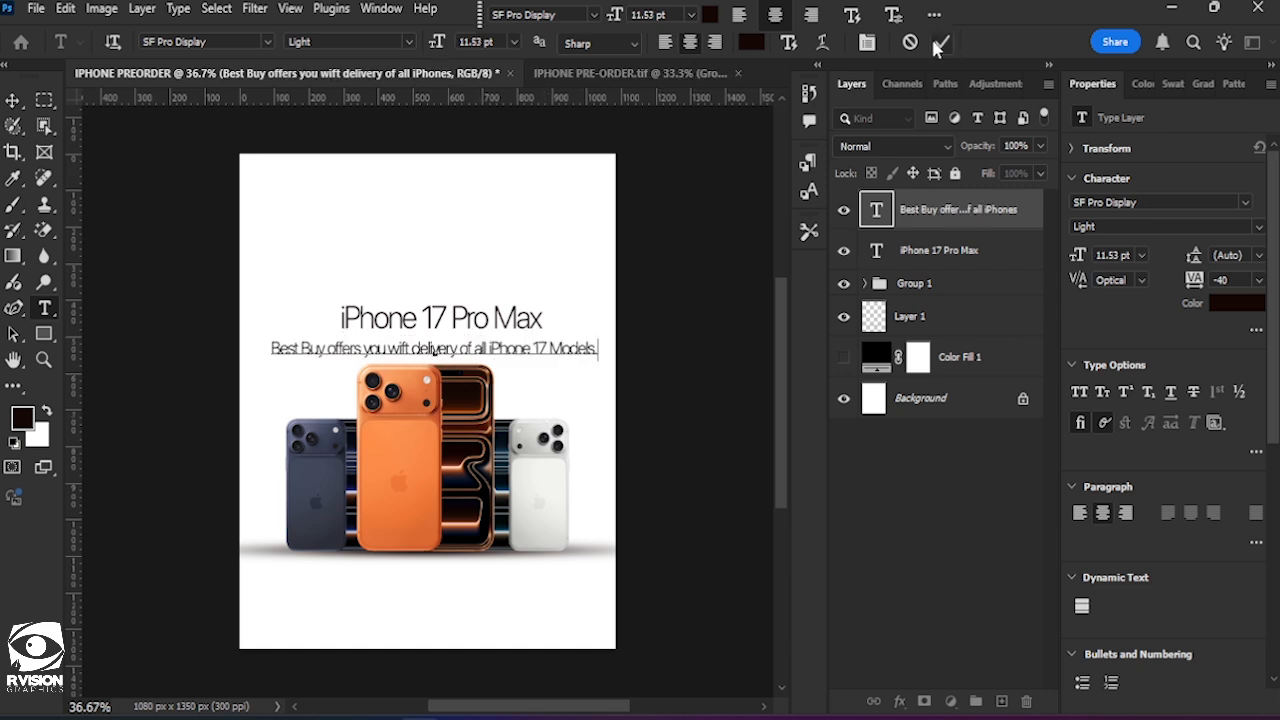
click(941, 44)
key(v)
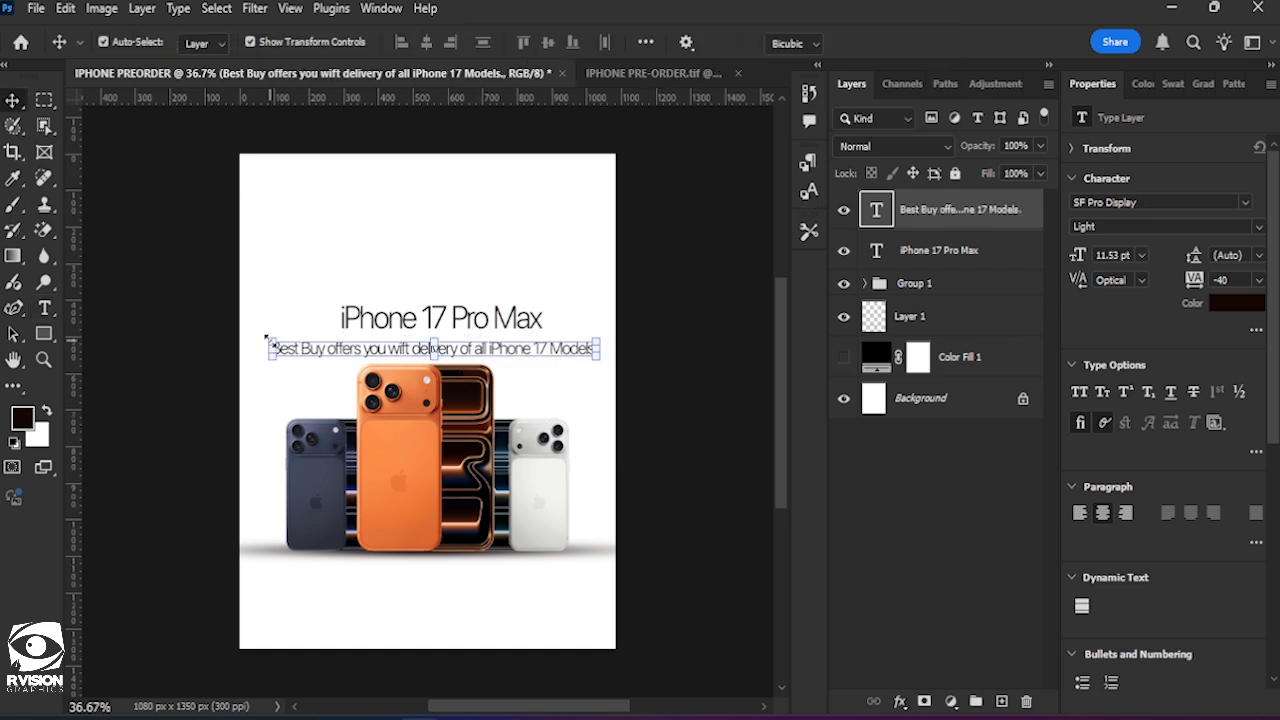
Scale the subheading down to about 8.35 pt, set its tracking to -20 and deselect it.
drag(270, 338, 316, 344)
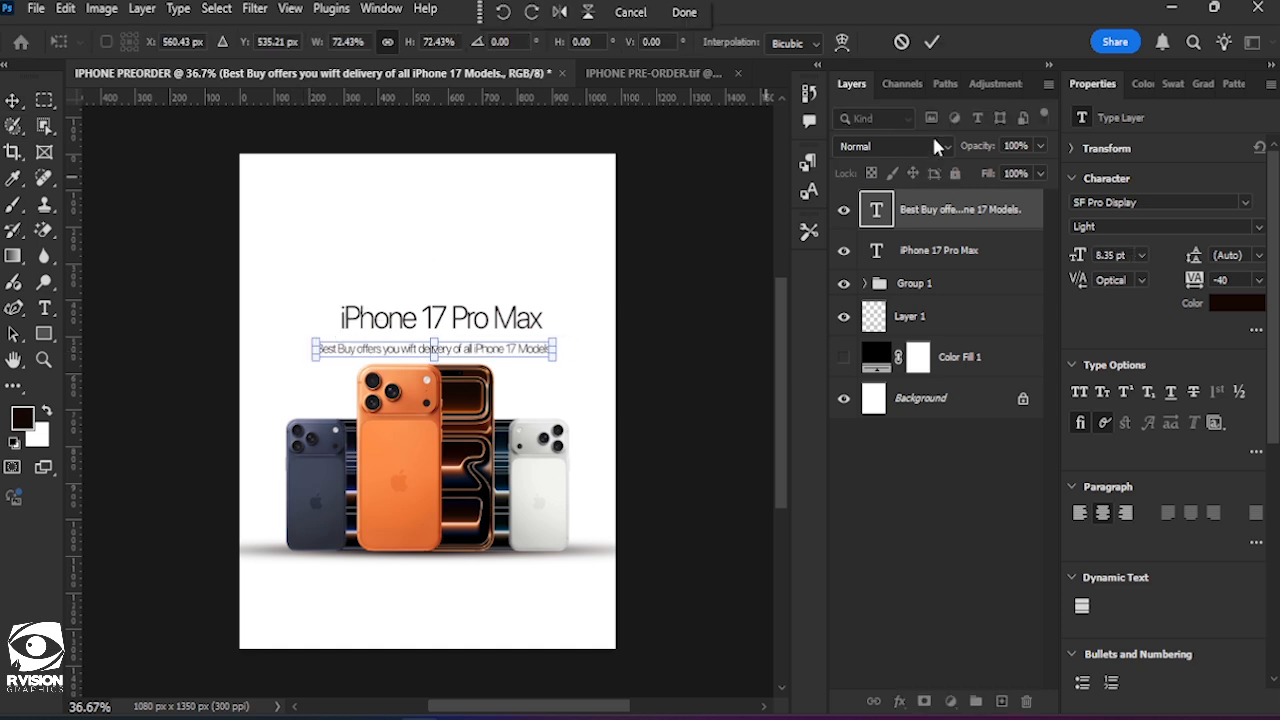
click(932, 42)
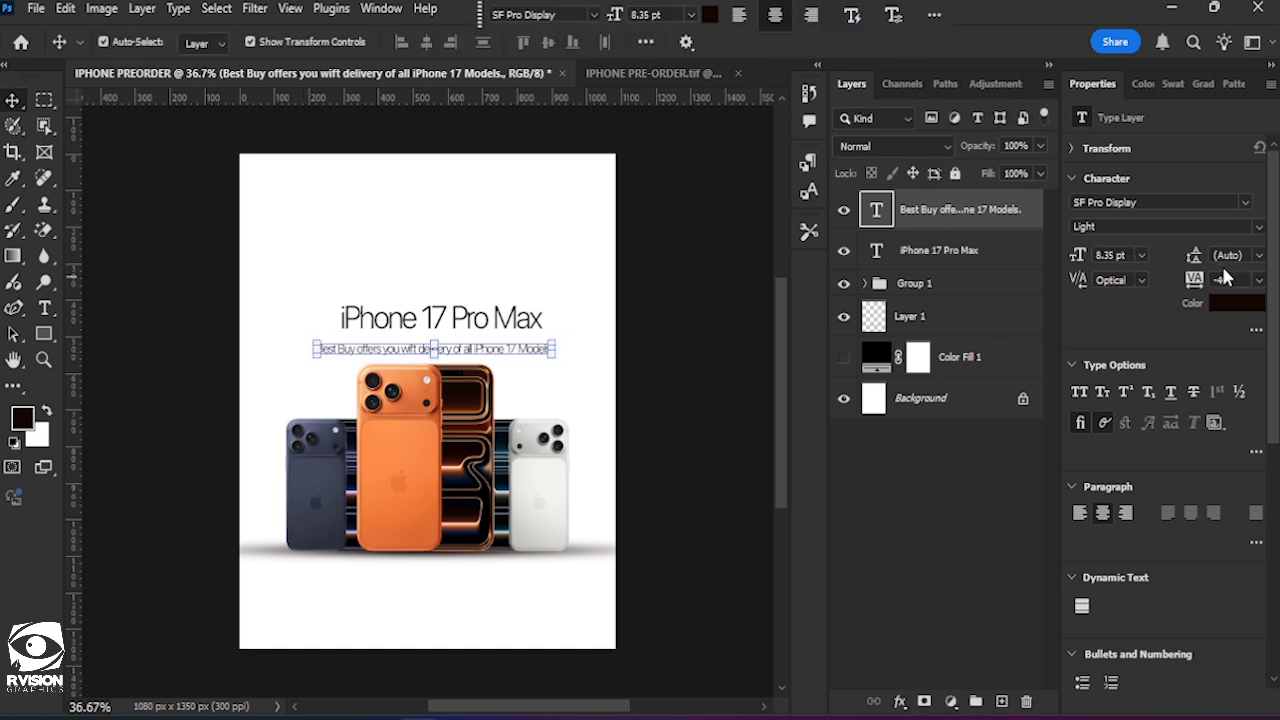
text(-20)
key(Return)
click(669, 402)
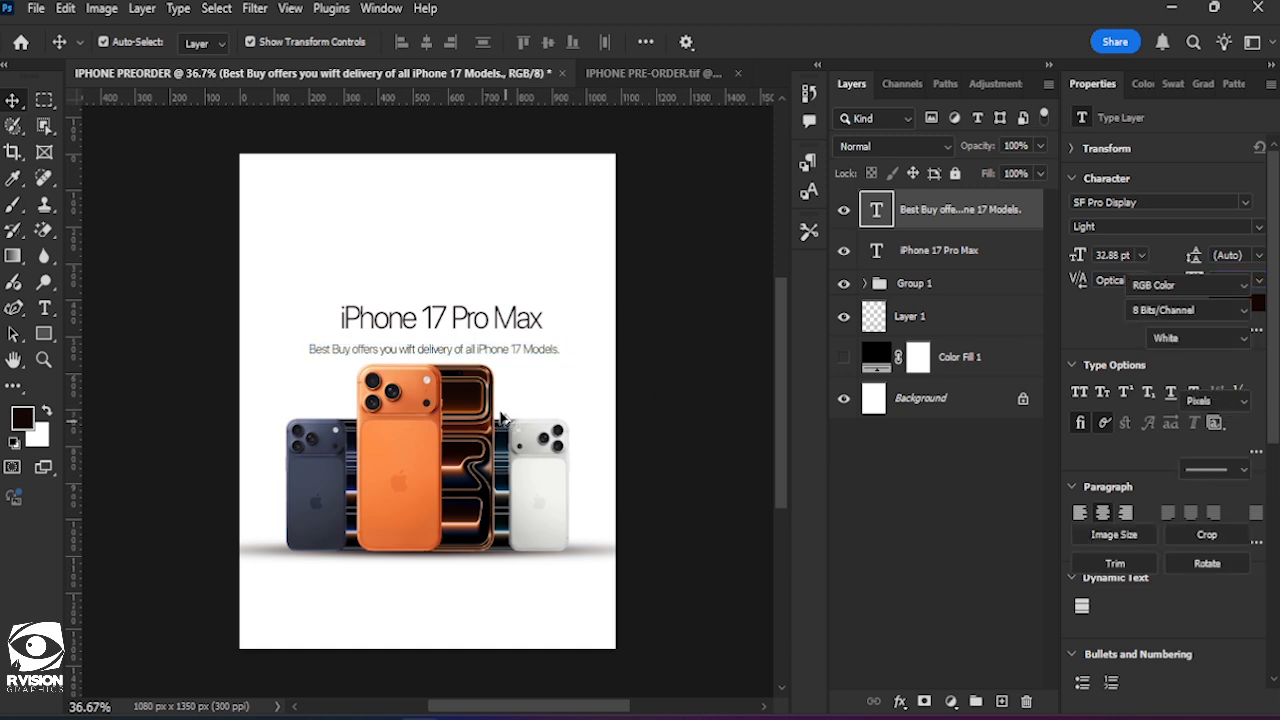
Scale the subheading down to about 6.93 pt and set its tracking to 0.
scroll(517, 388, up, 3)
click(423, 300)
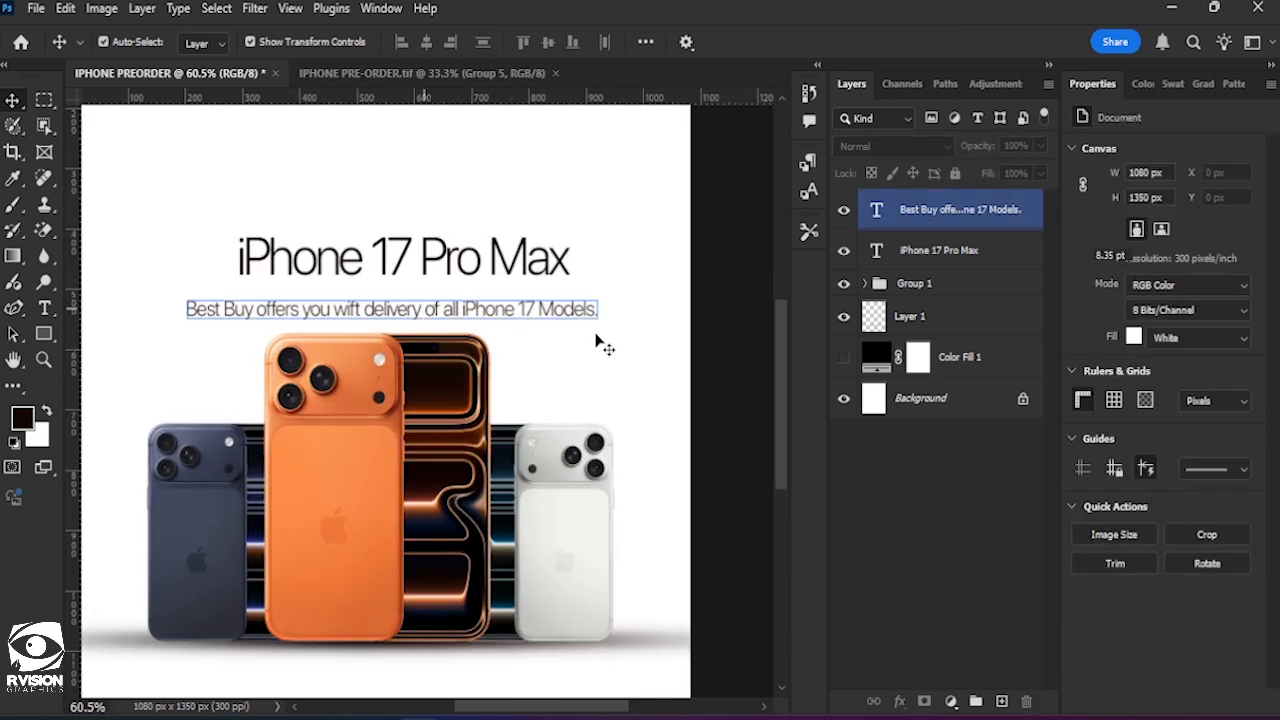
drag(598, 300, 567, 298)
click(932, 41)
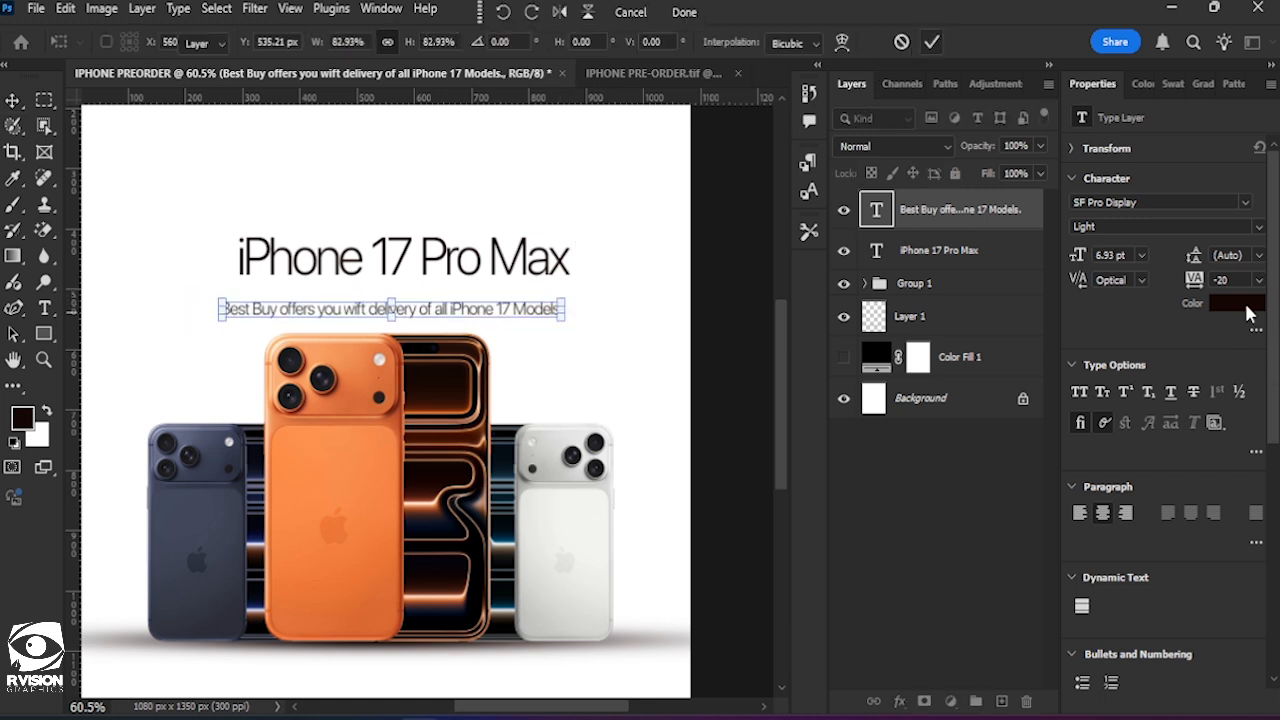
click(1222, 280)
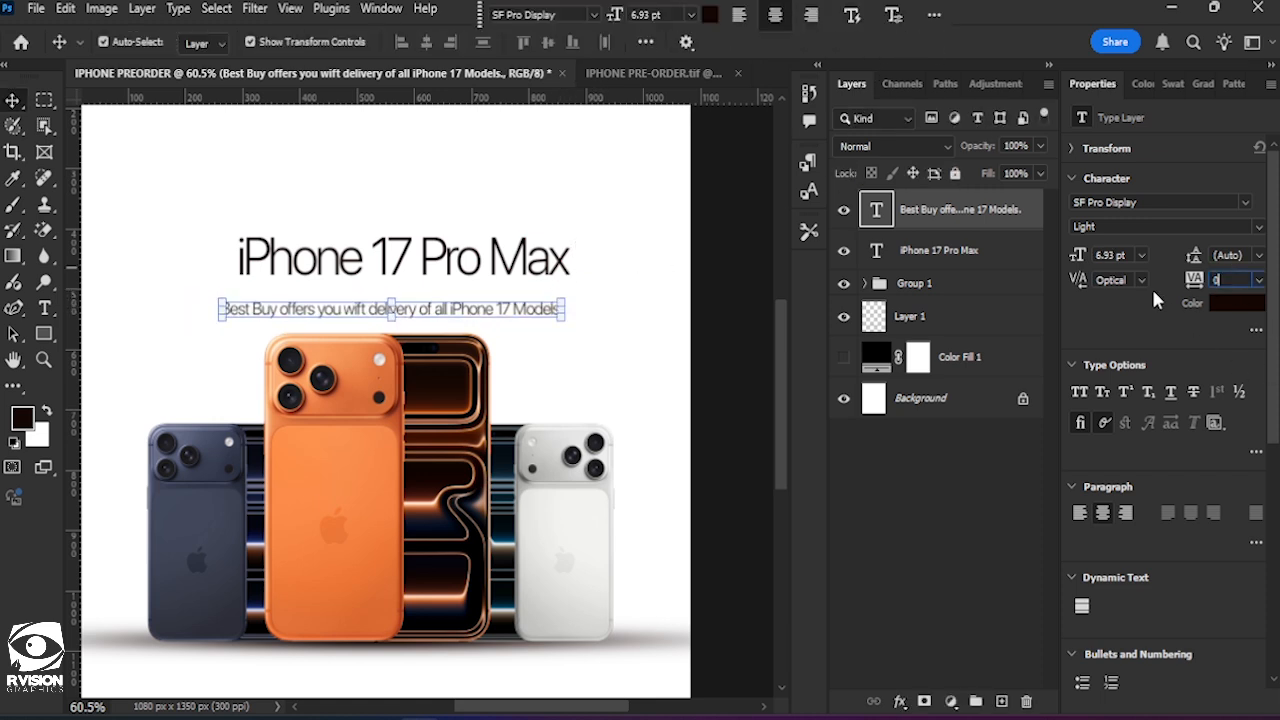
text(0)
key(Return)
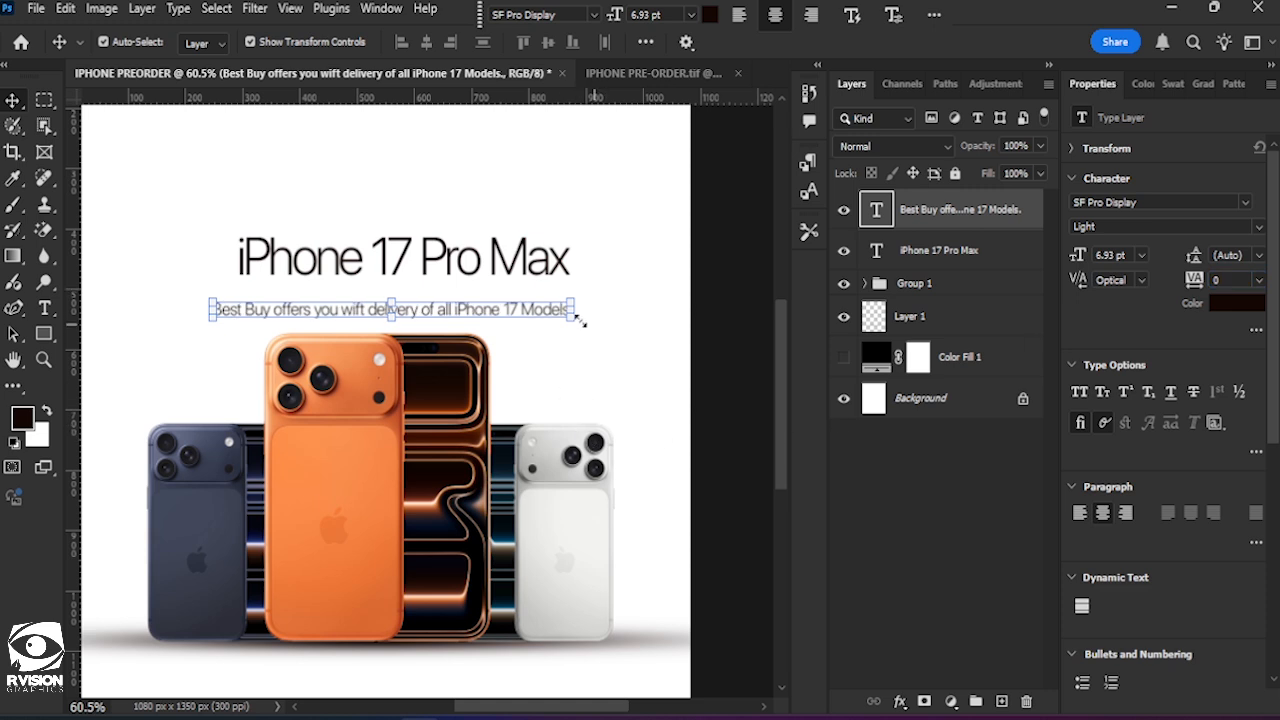
Shrink the subheading to about 5.17 pt, move it up close beneath the headline and deselect it.
drag(577, 320, 474, 277)
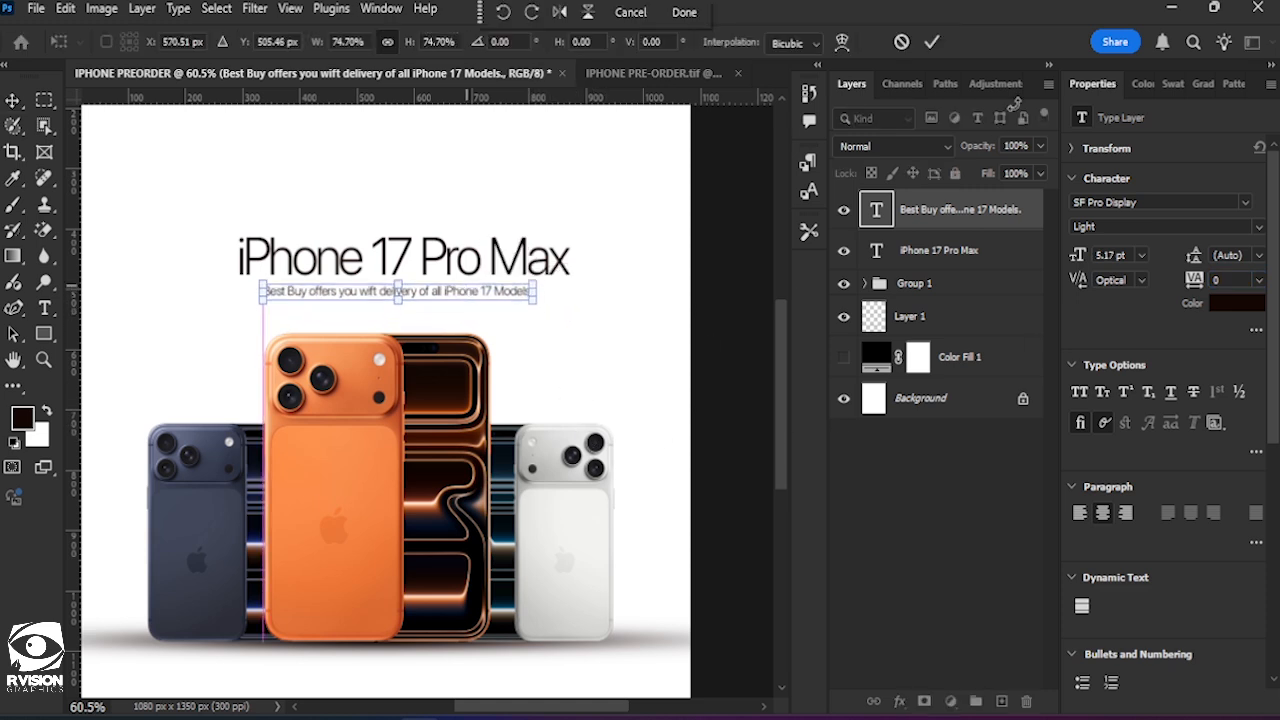
click(934, 50)
click(602, 336)
Enlarge the subheading to about 6.68 pt and place it horizontally centred on the canvas beneath the headline.
scroll(577, 362, down, 1)
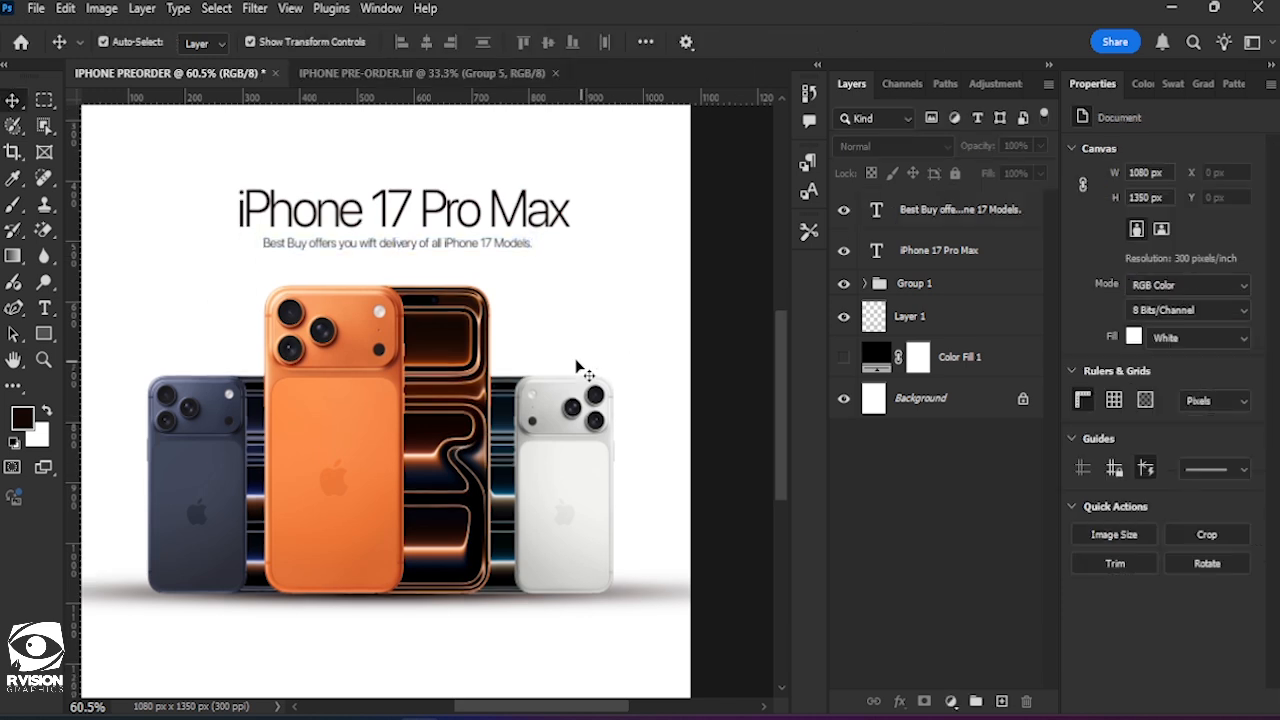
scroll(577, 365, down, 1)
scroll(480, 340, up, 2)
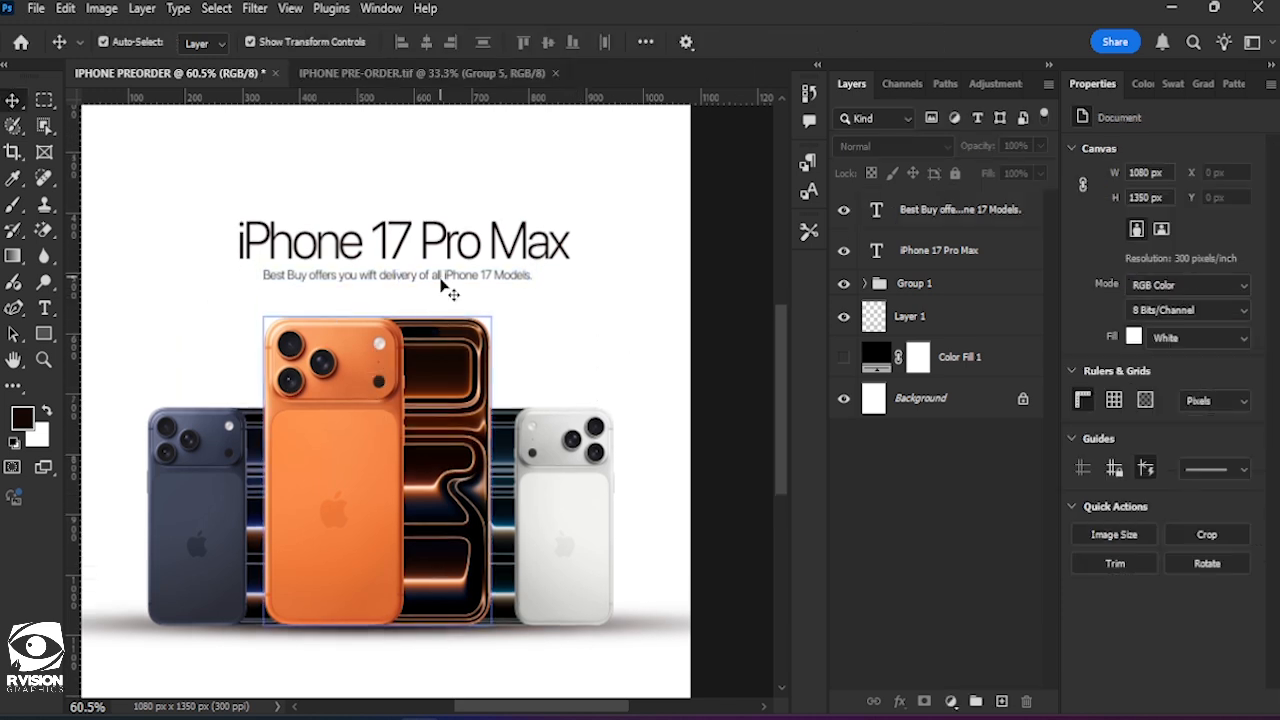
double_click(447, 283)
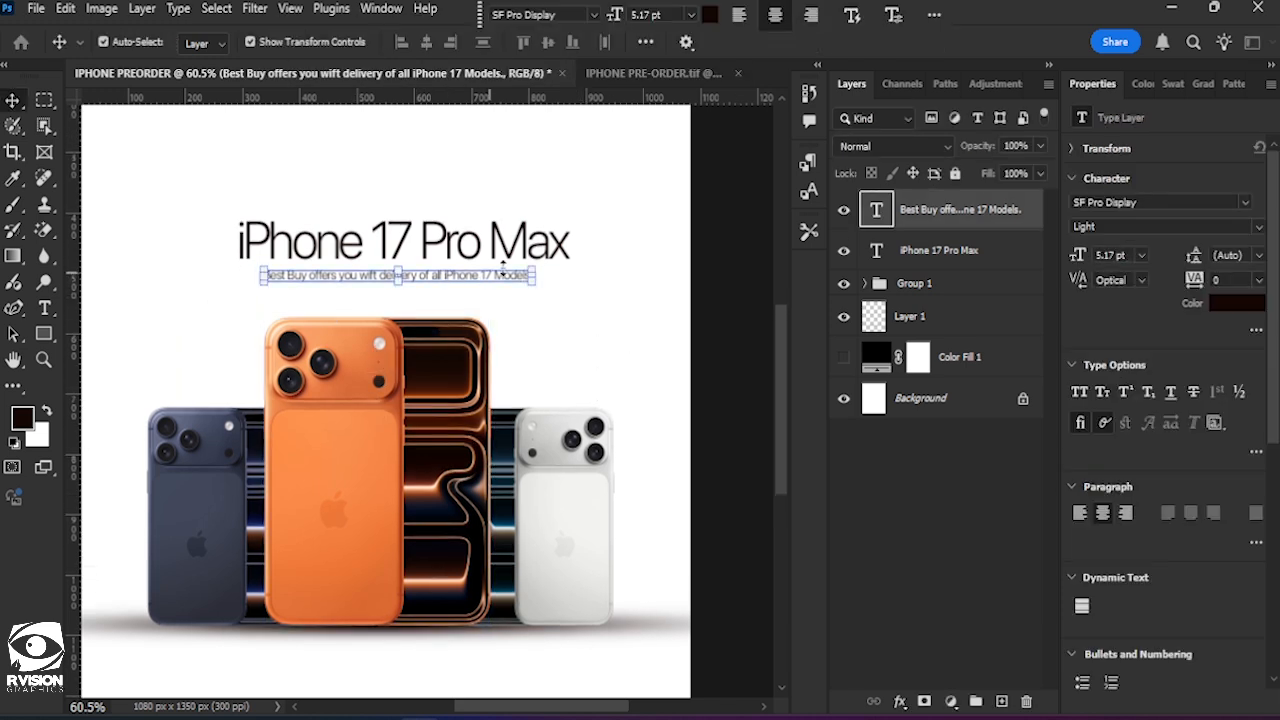
drag(531, 272, 554, 317)
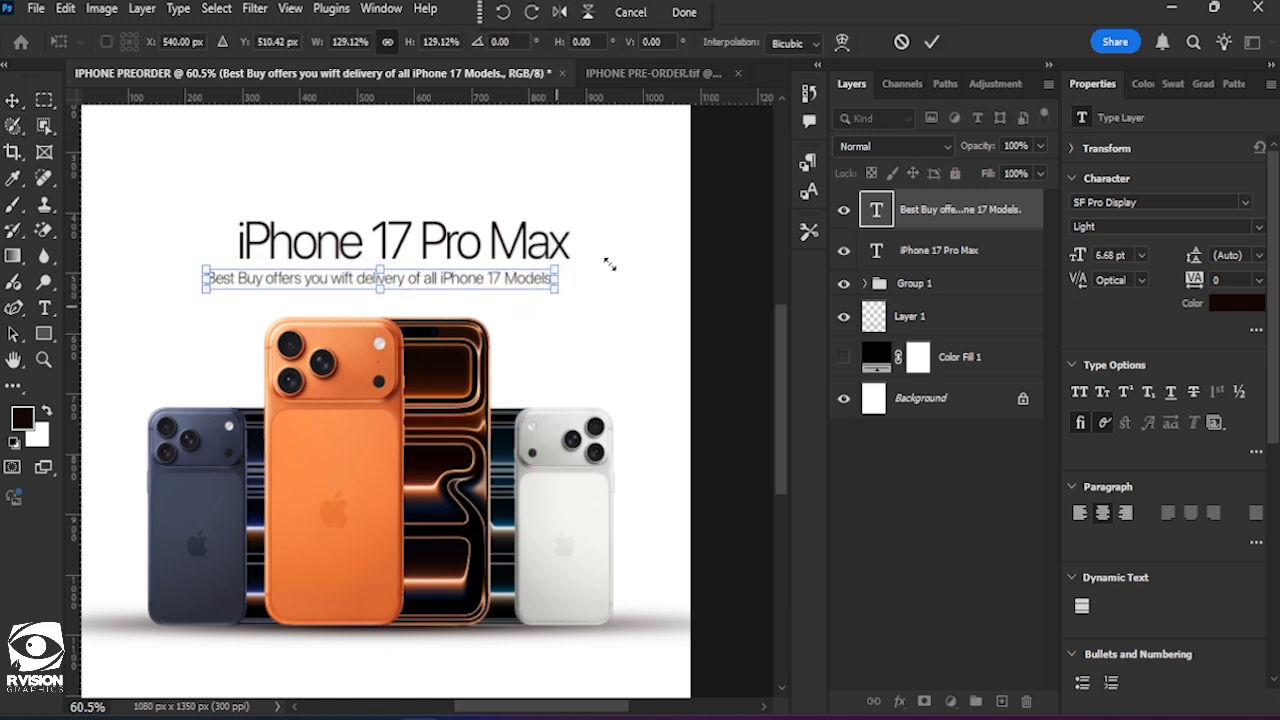
click(931, 41)
Recolour the words "Pro Max" in the headline to orange fd8e49, then fit the whole flyer in view.
shift+click(469, 259)
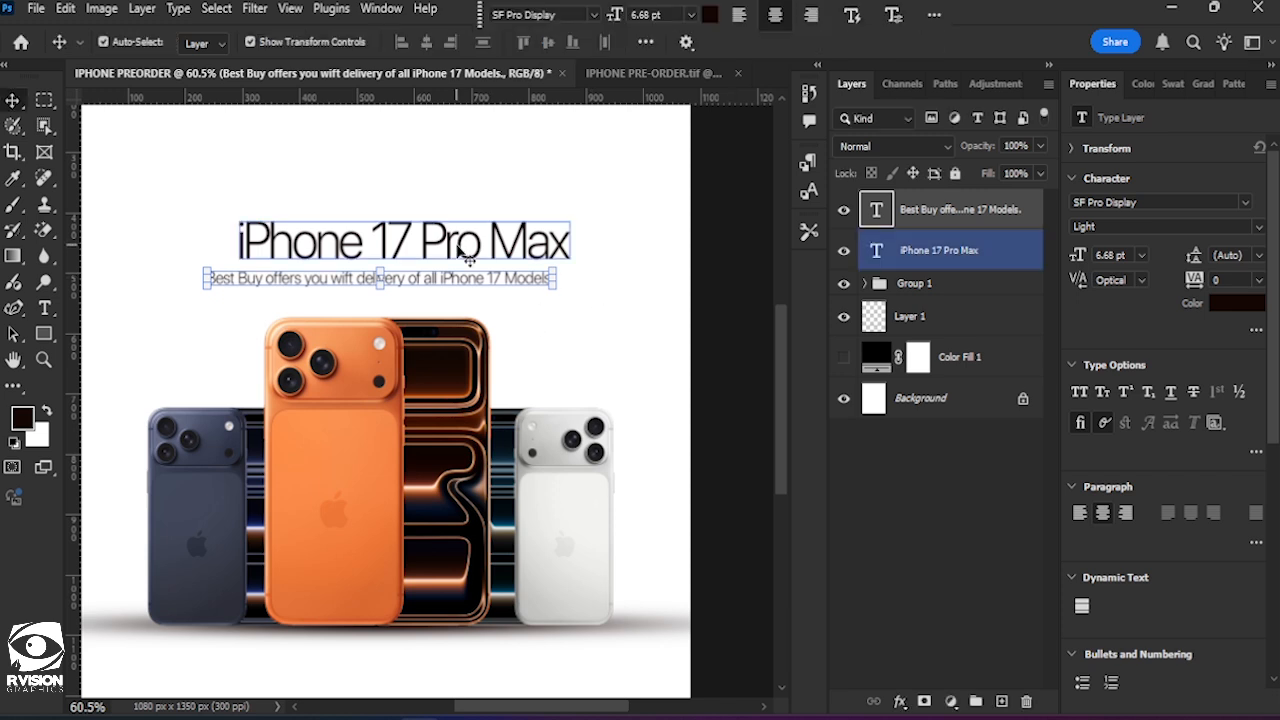
double_click(457, 245)
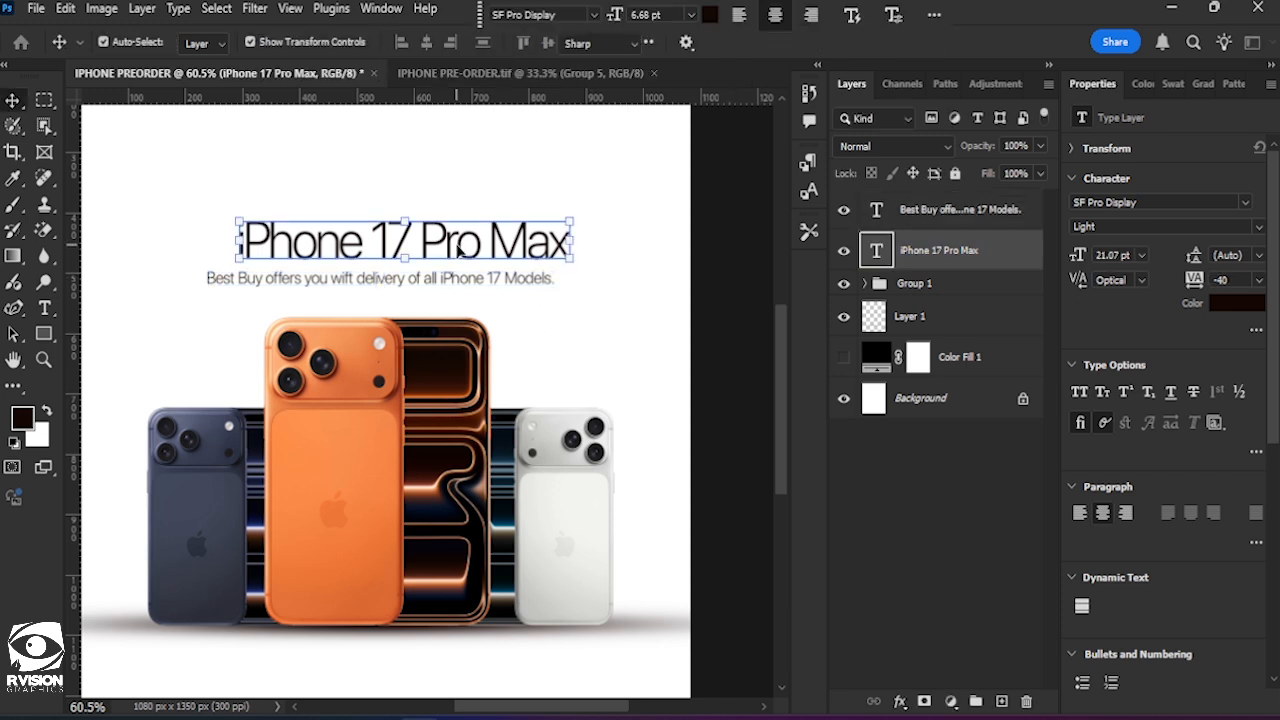
drag(414, 224, 608, 237)
click(751, 41)
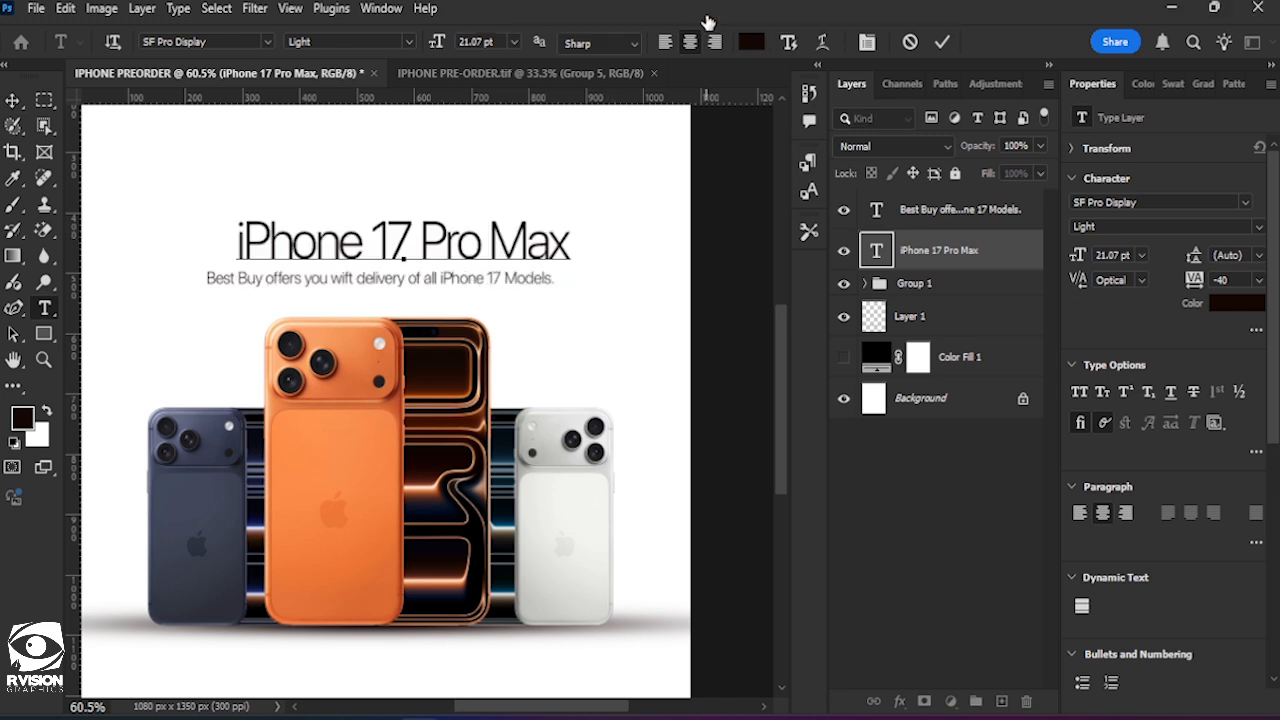
text(fd8e49)
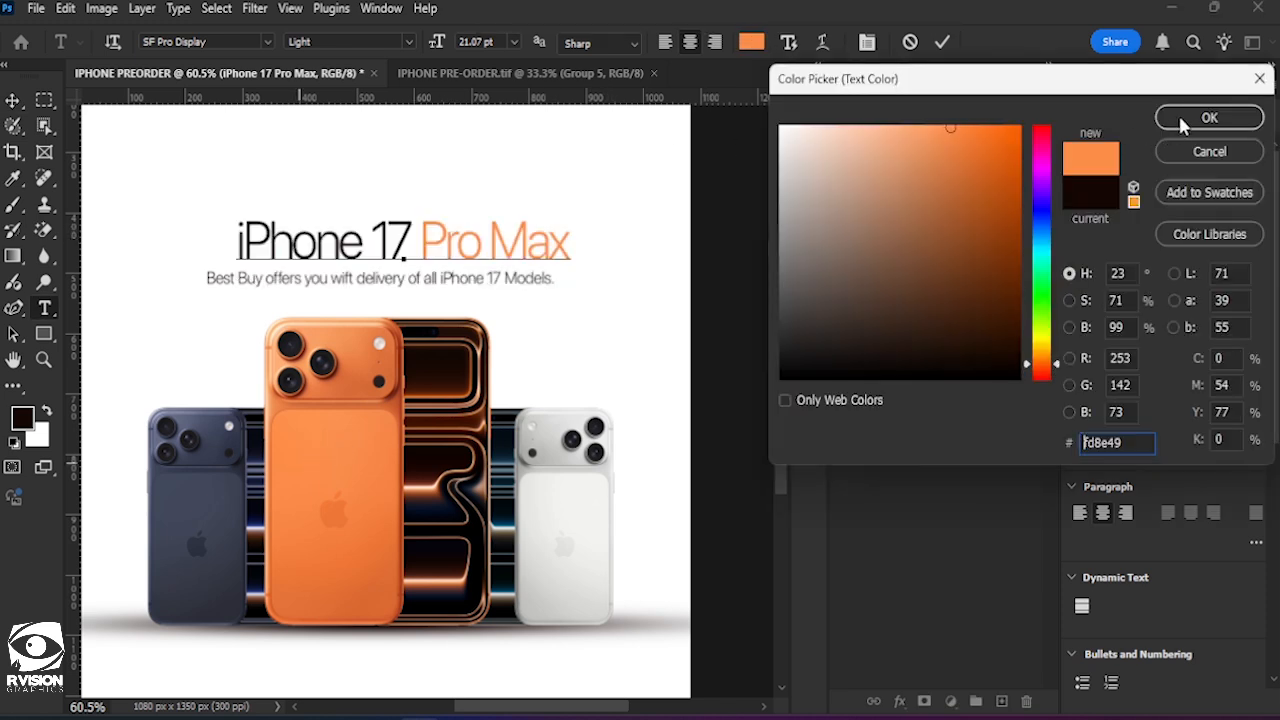
click(1183, 122)
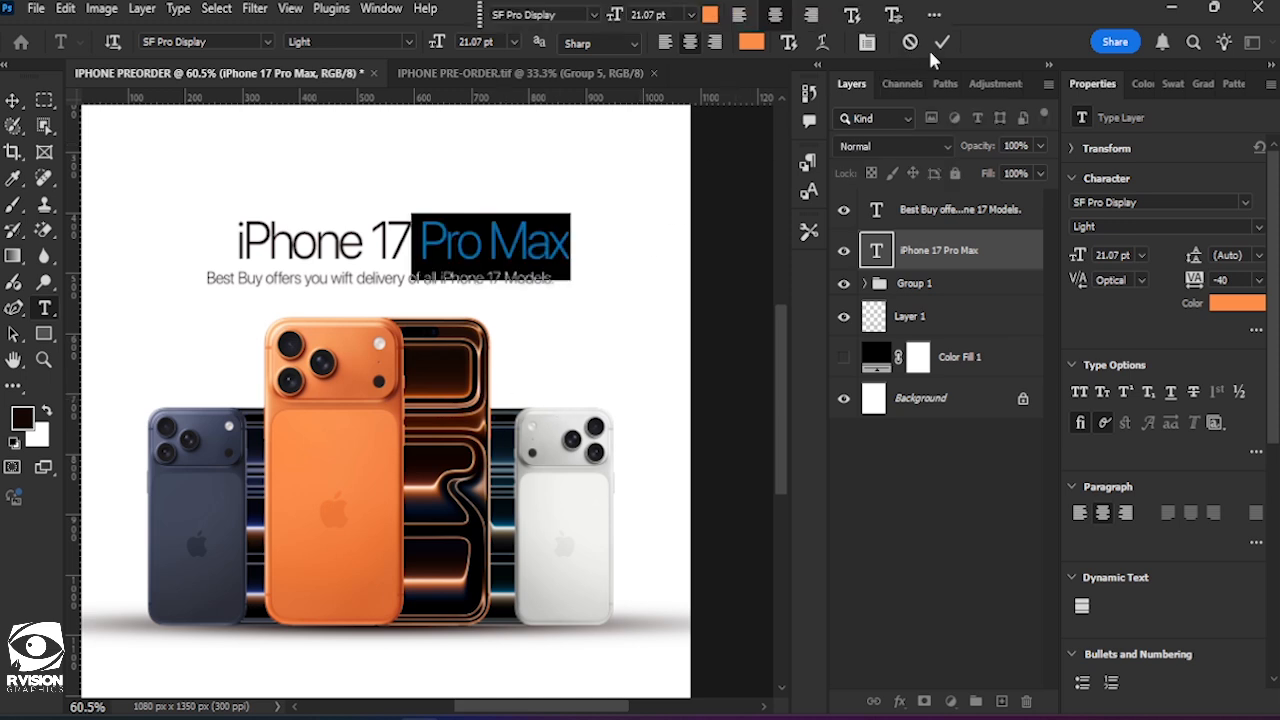
click(941, 41)
key(v)
key(ctrl+0)
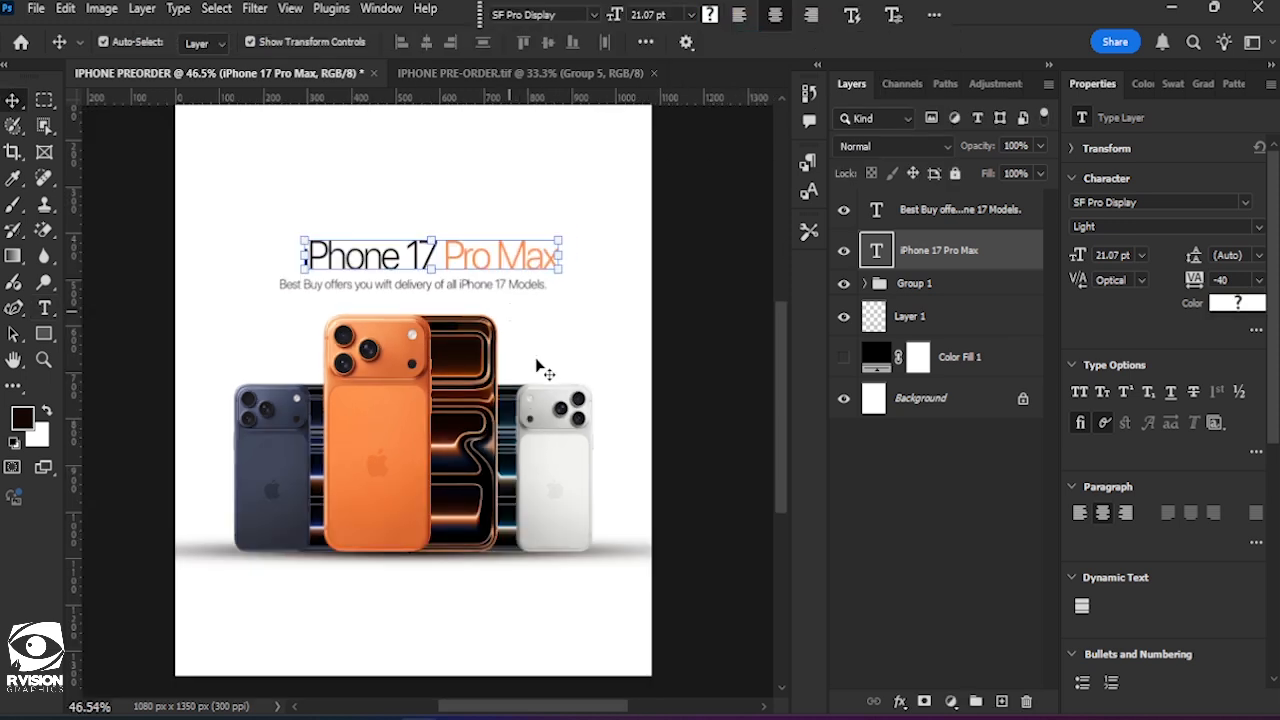
Centre the "iPhone 17 Pro Max" headline horizontally on the canvas and clear the selection.
click(563, 371)
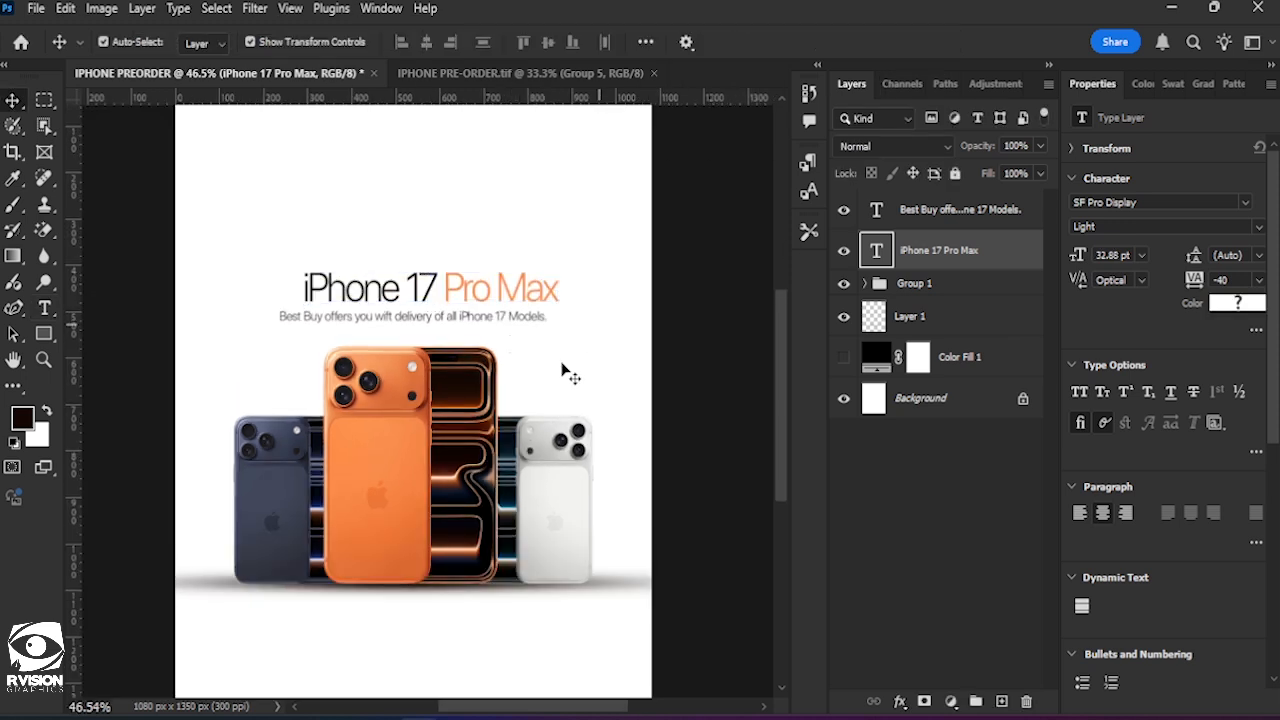
click(432, 292)
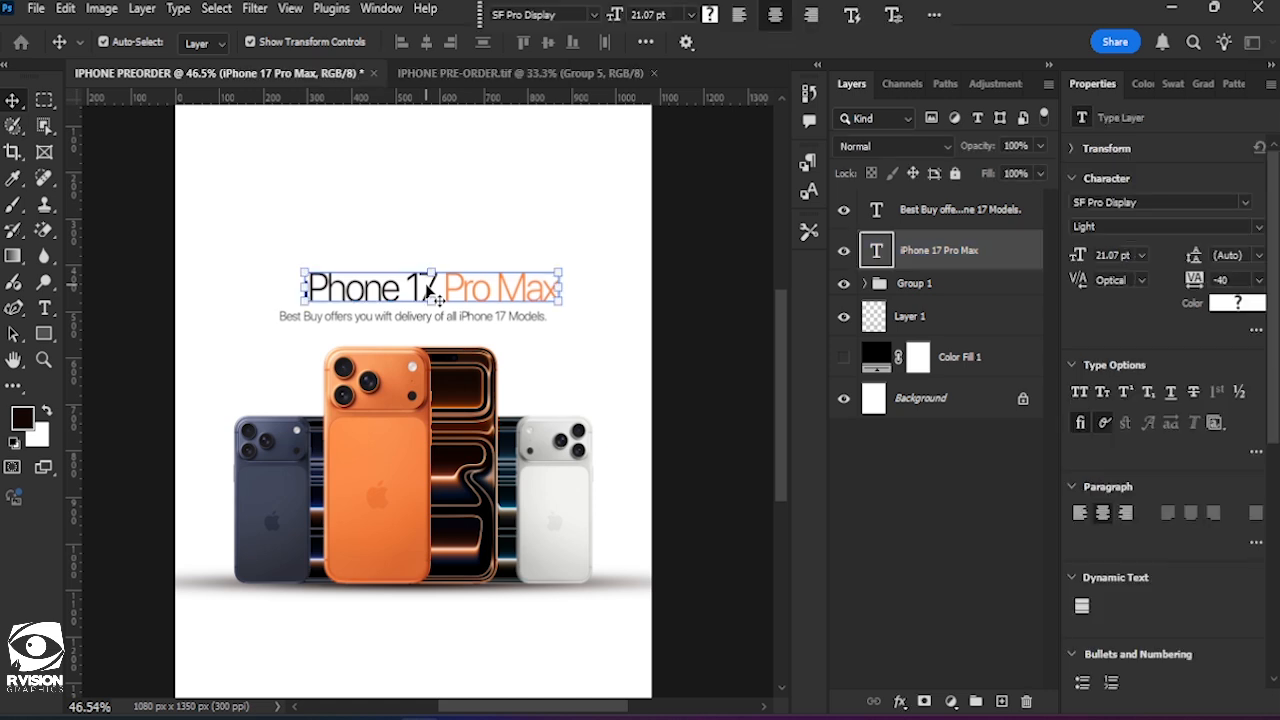
key(ctrl+a)
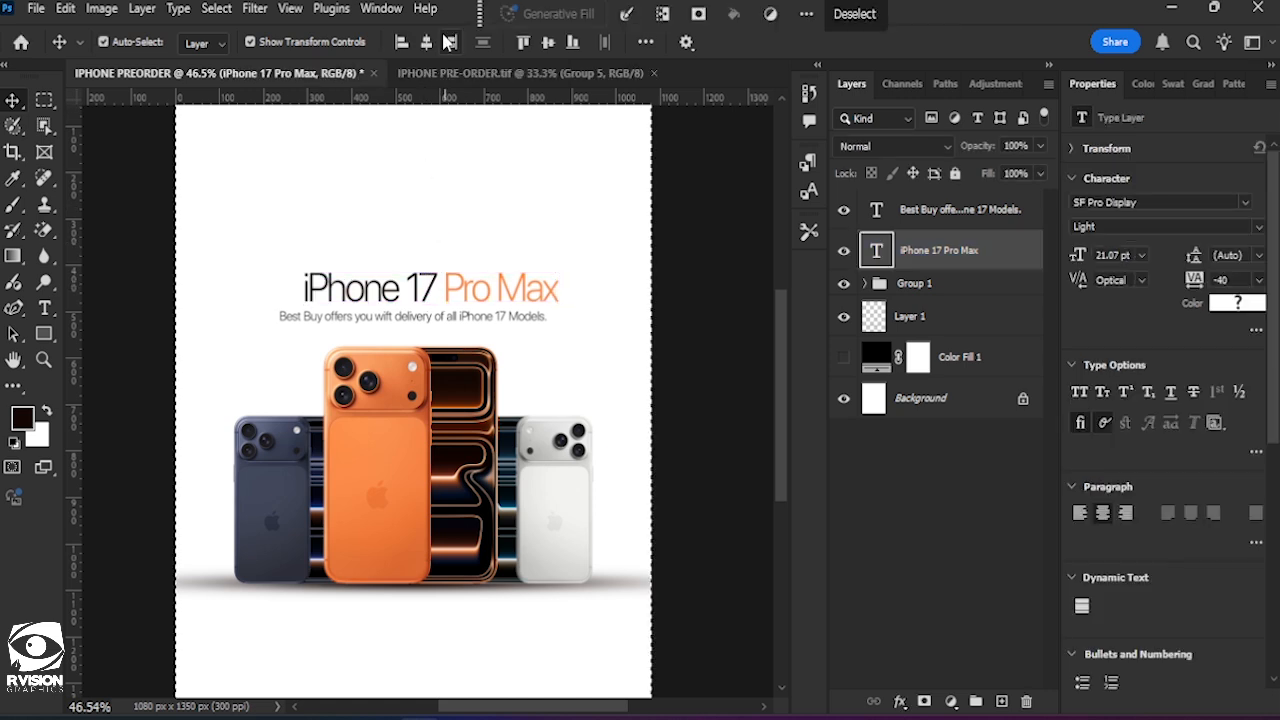
click(426, 42)
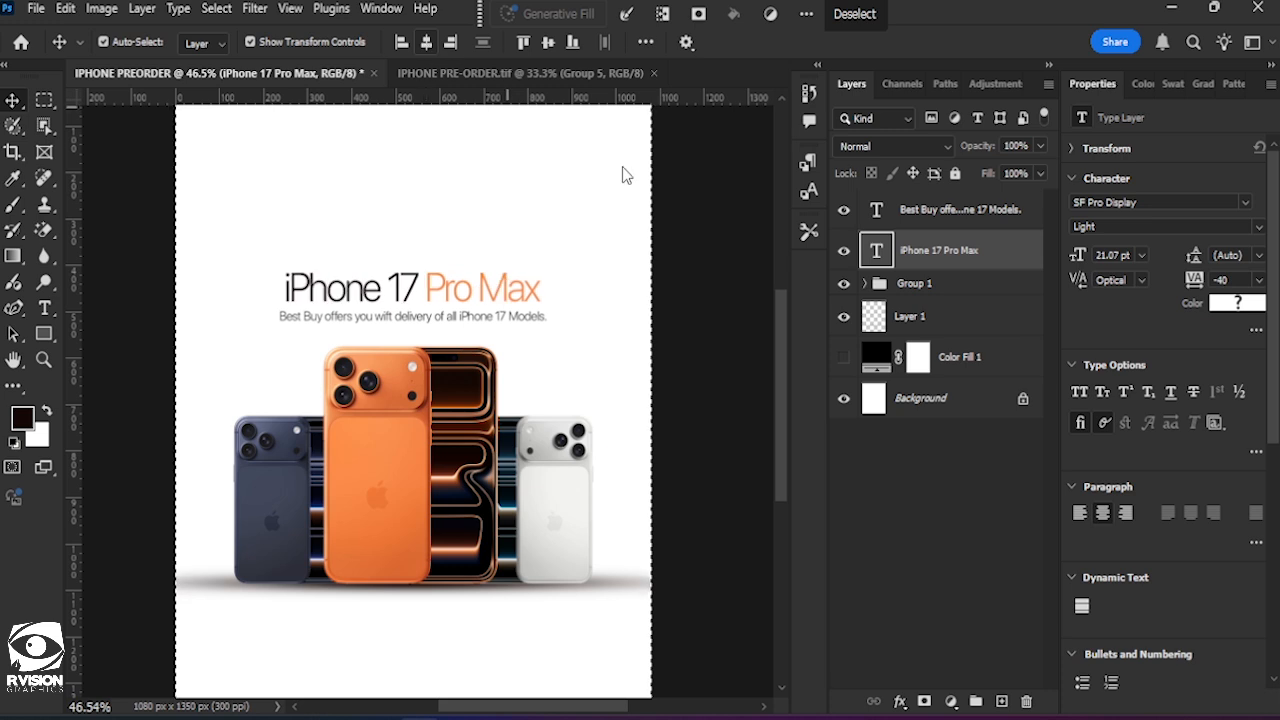
click(855, 14)
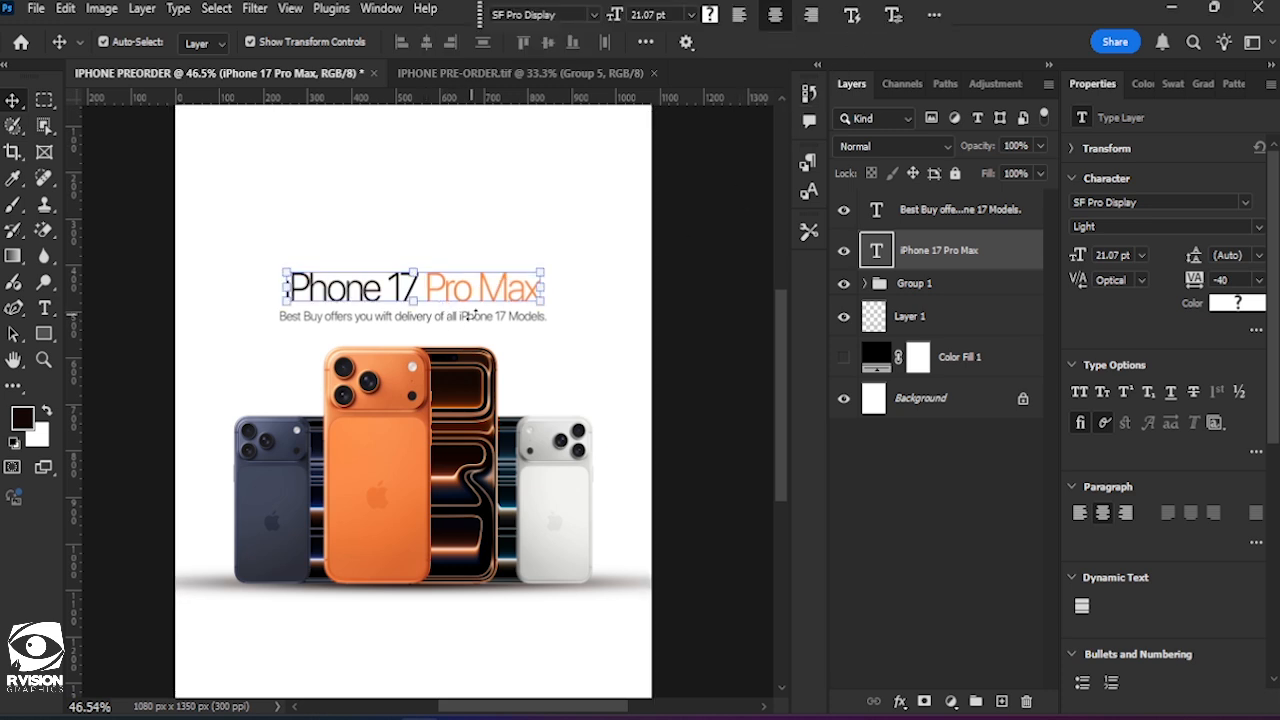
Nudge the delivery subheading slightly up so it sits closer beneath the headline, then deselect it.
click(480, 337)
click(483, 318)
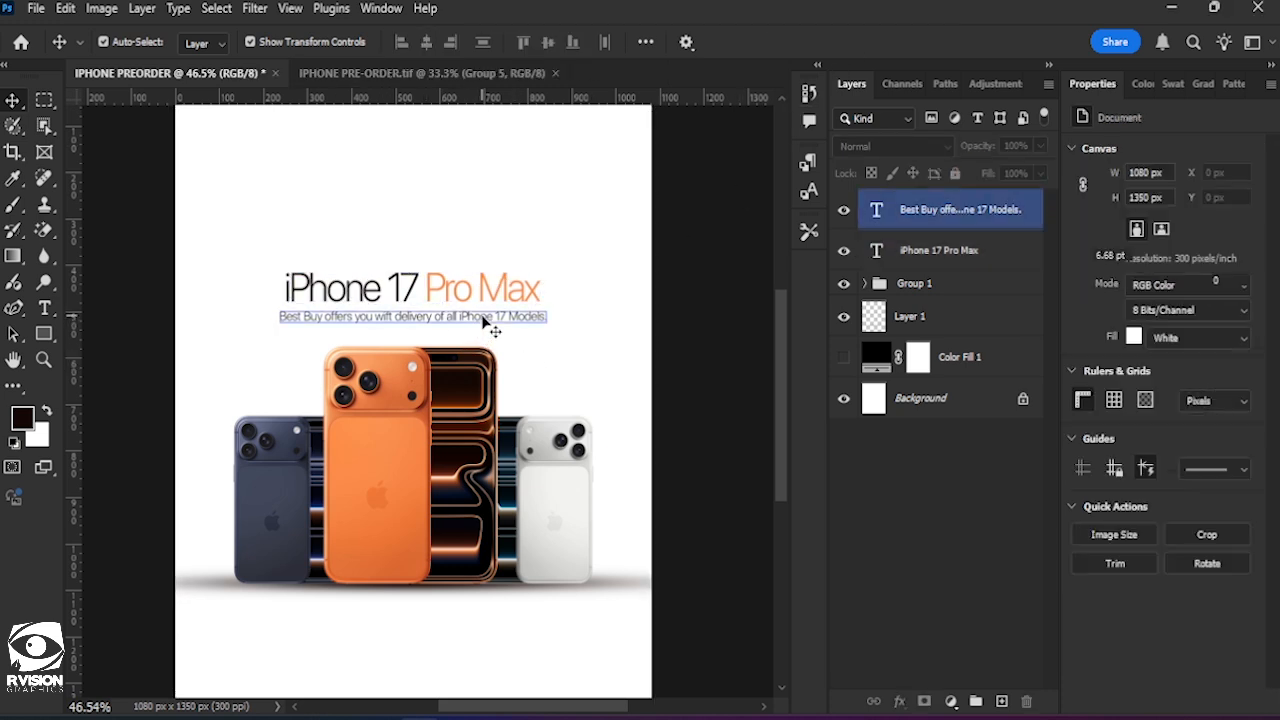
key(ctrl+a)
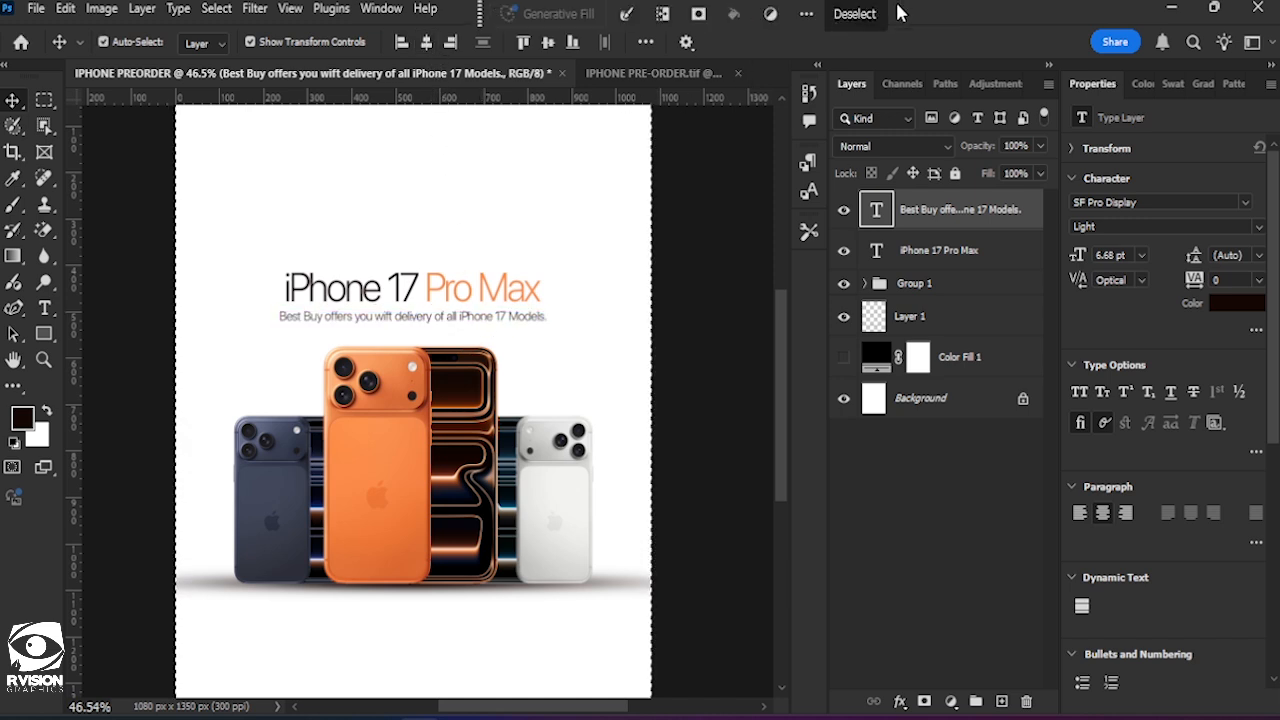
key(ctrl+d)
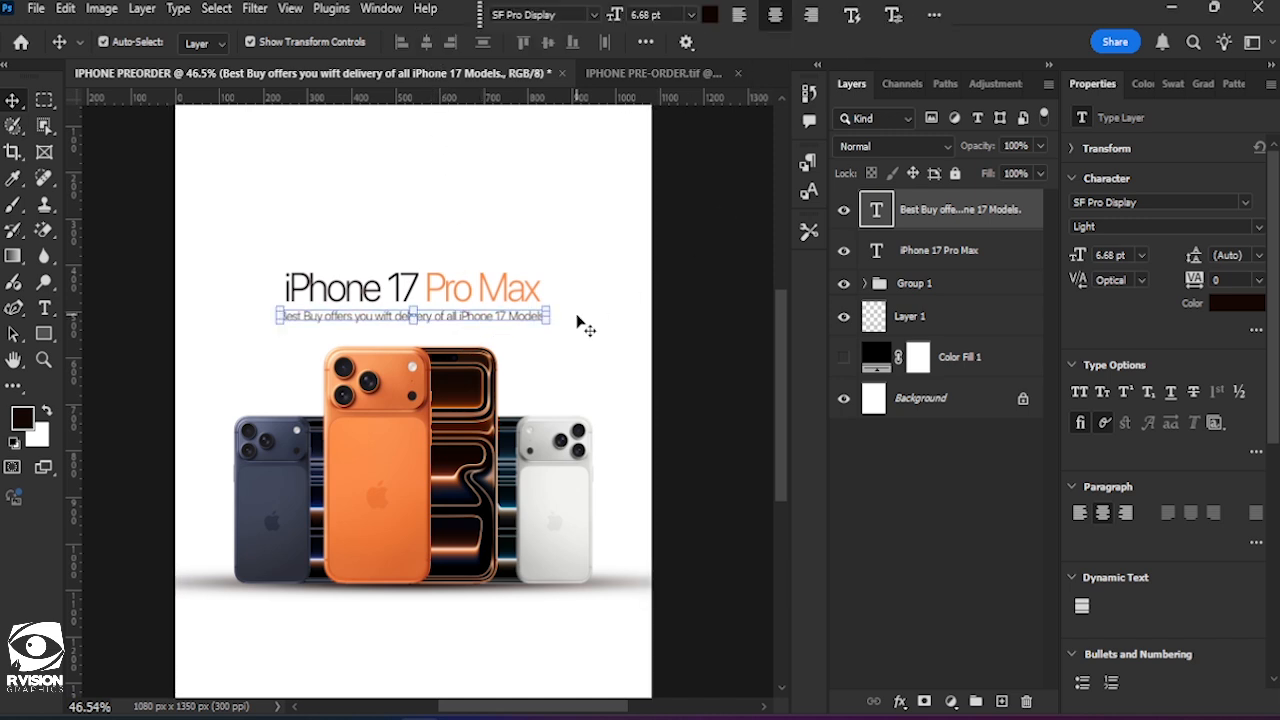
key(Up)
key(Up)
key(Up)
key(Up)
key(Up)
key(Up)
key(Up)
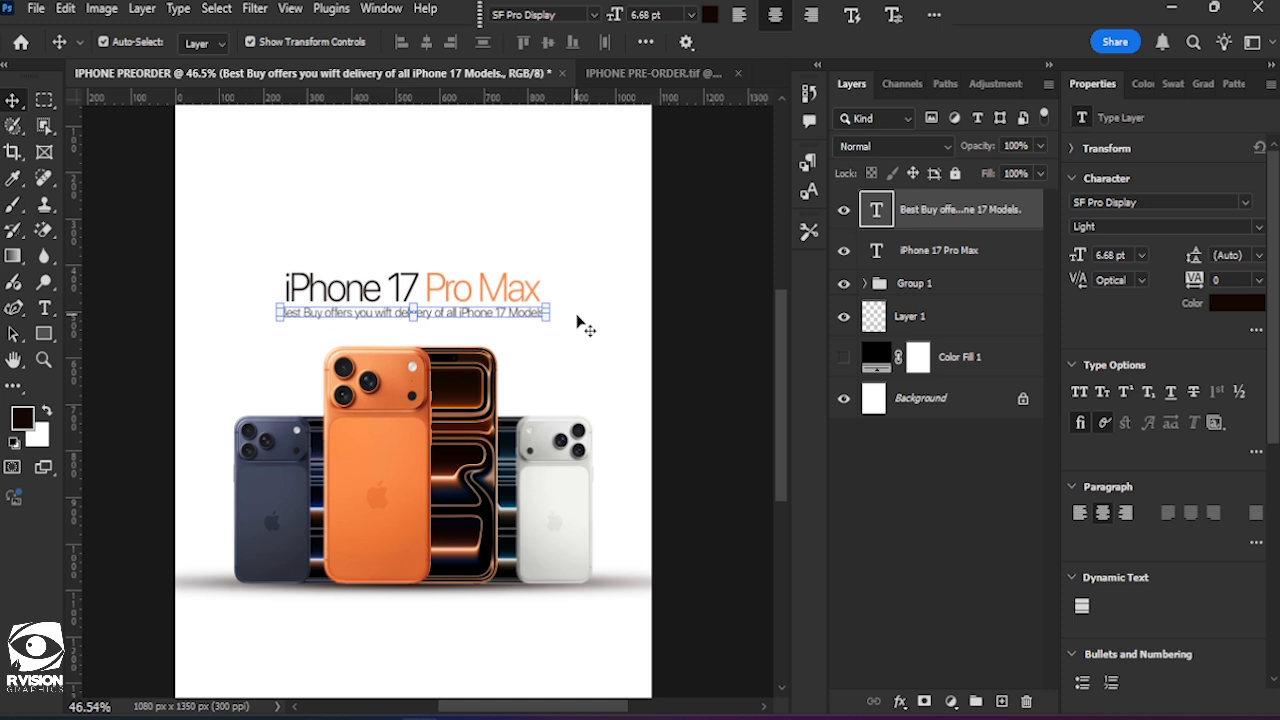
click(656, 306)
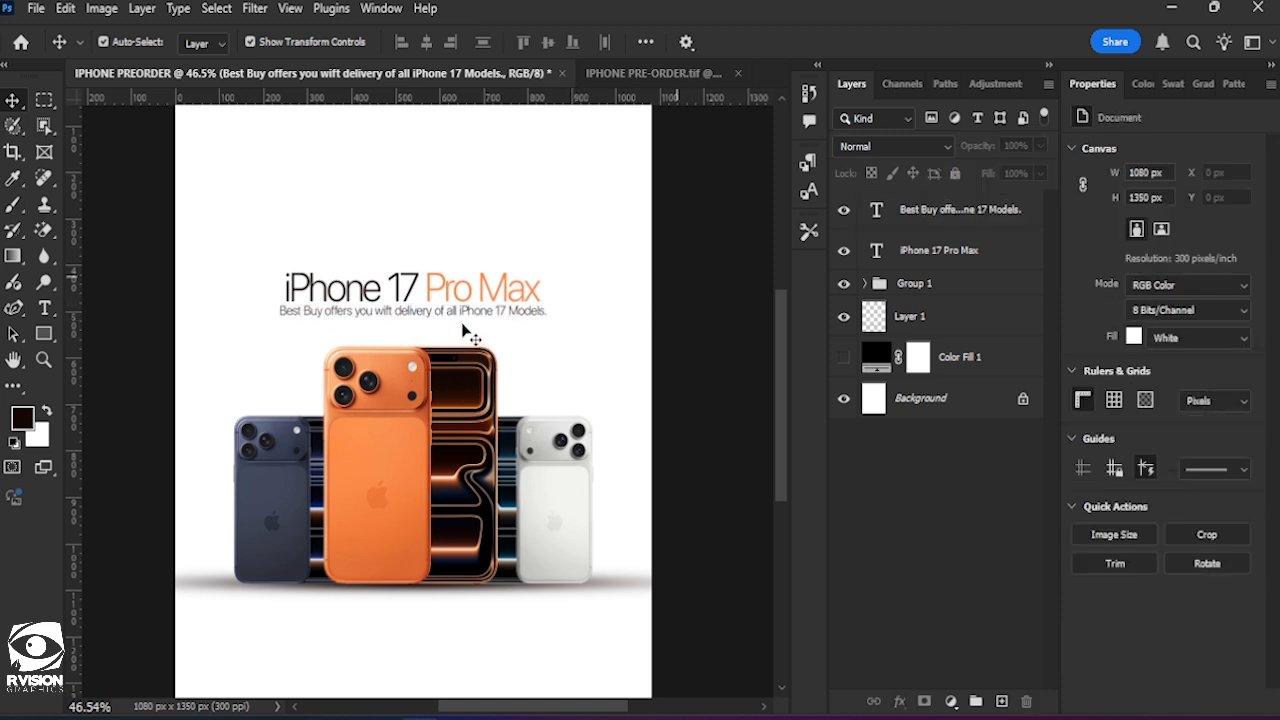
Place the "BEST BUY!" image Untitled-1 from the FOR TUTORIAL folder, scaled to about 306 x 270 px and centred above the headline.
scroll(470, 337, up, 2)
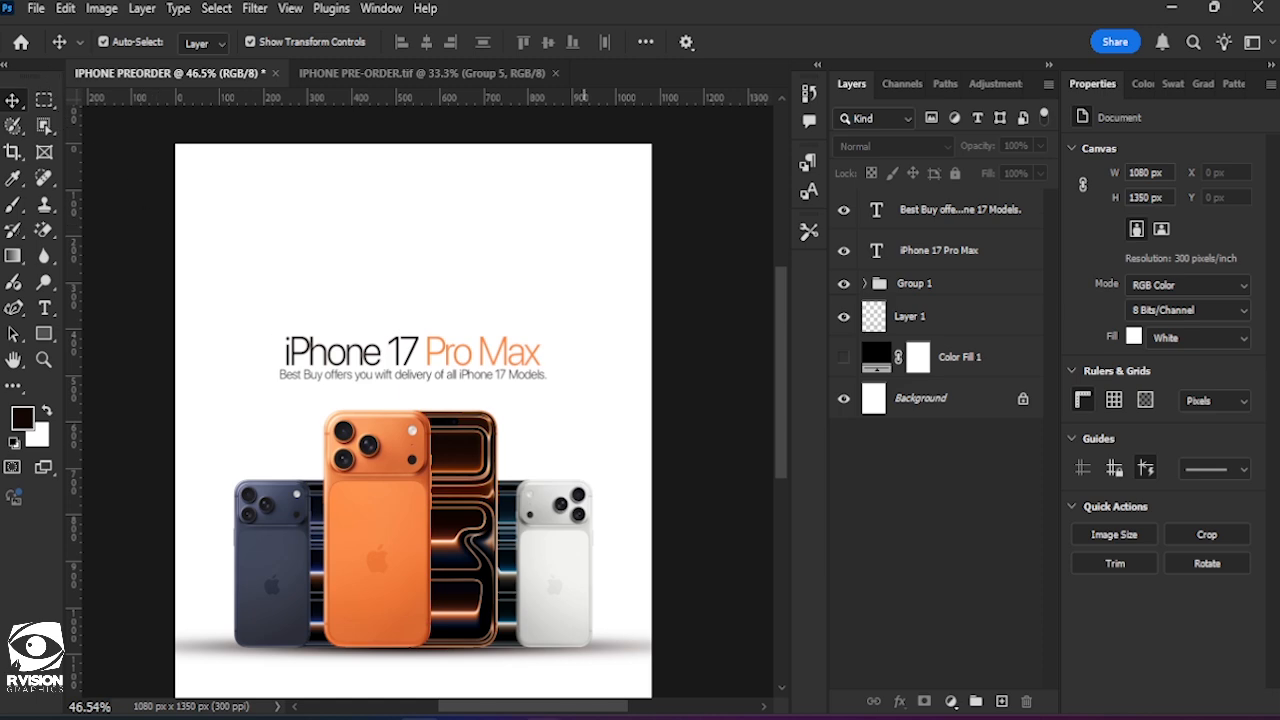
click(709, 652)
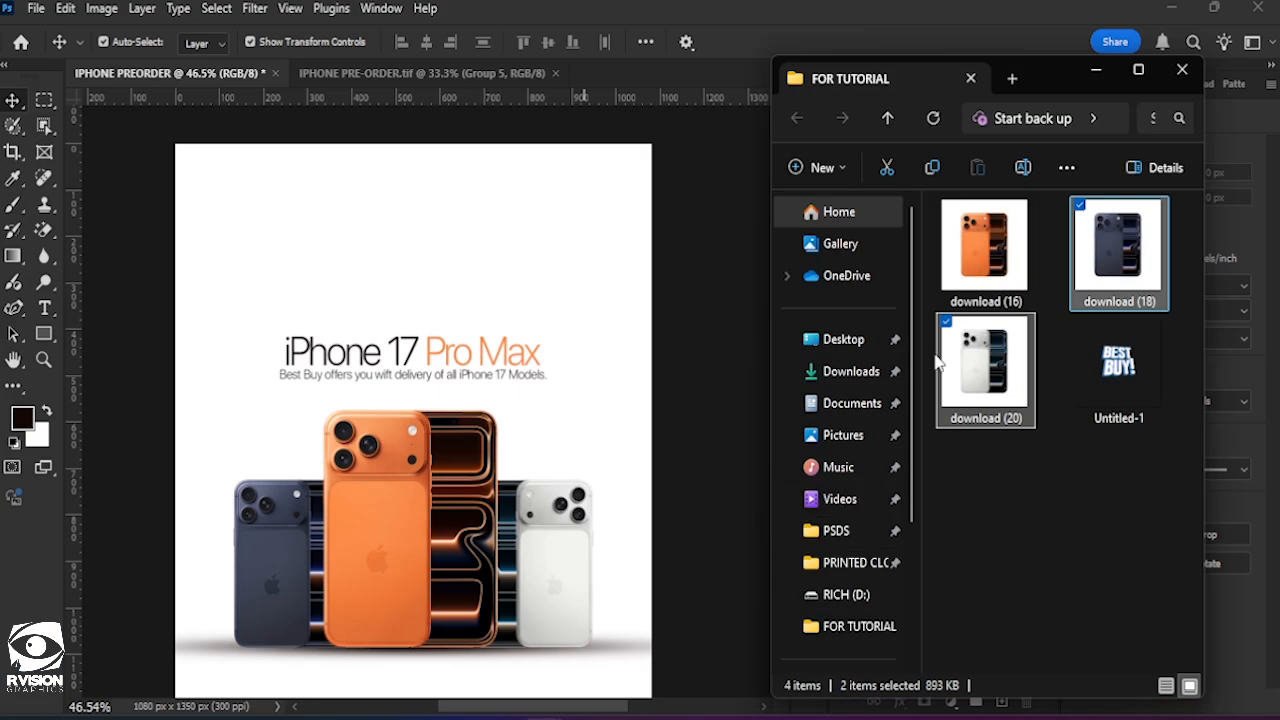
click(1118, 370)
drag(1118, 370, 543, 343)
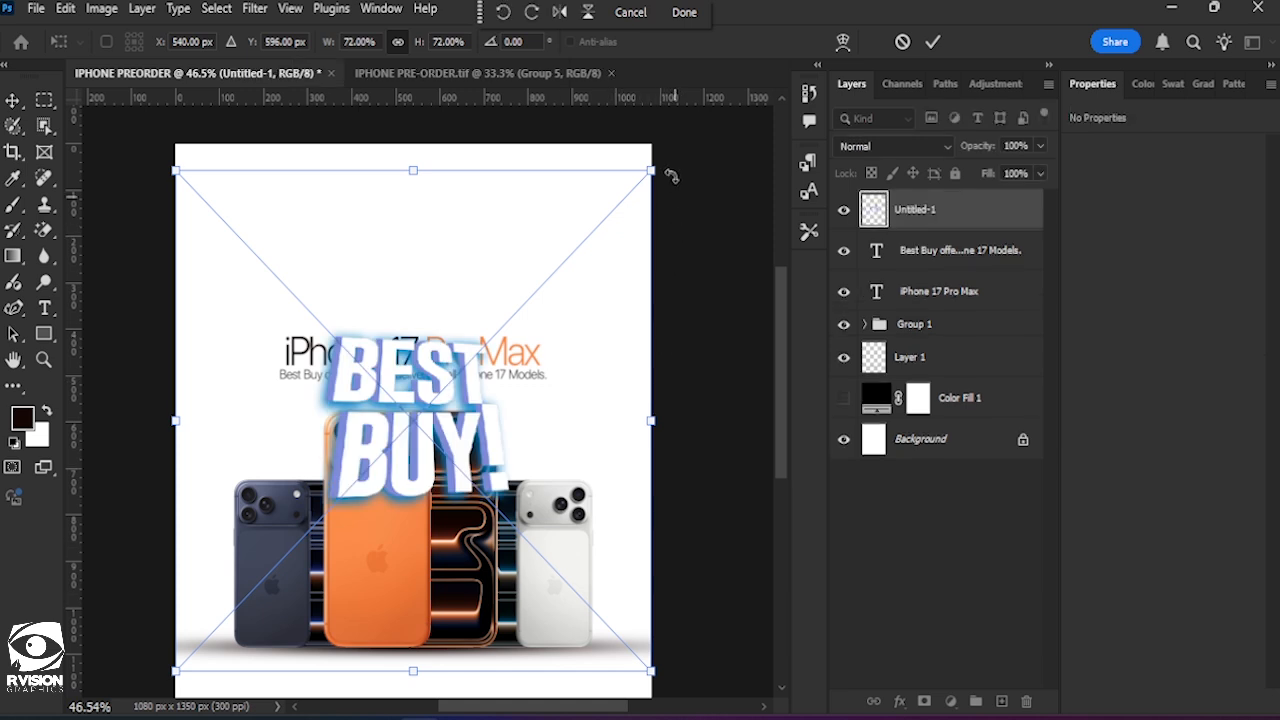
drag(671, 176, 614, 206)
drag(420, 446, 420, 304)
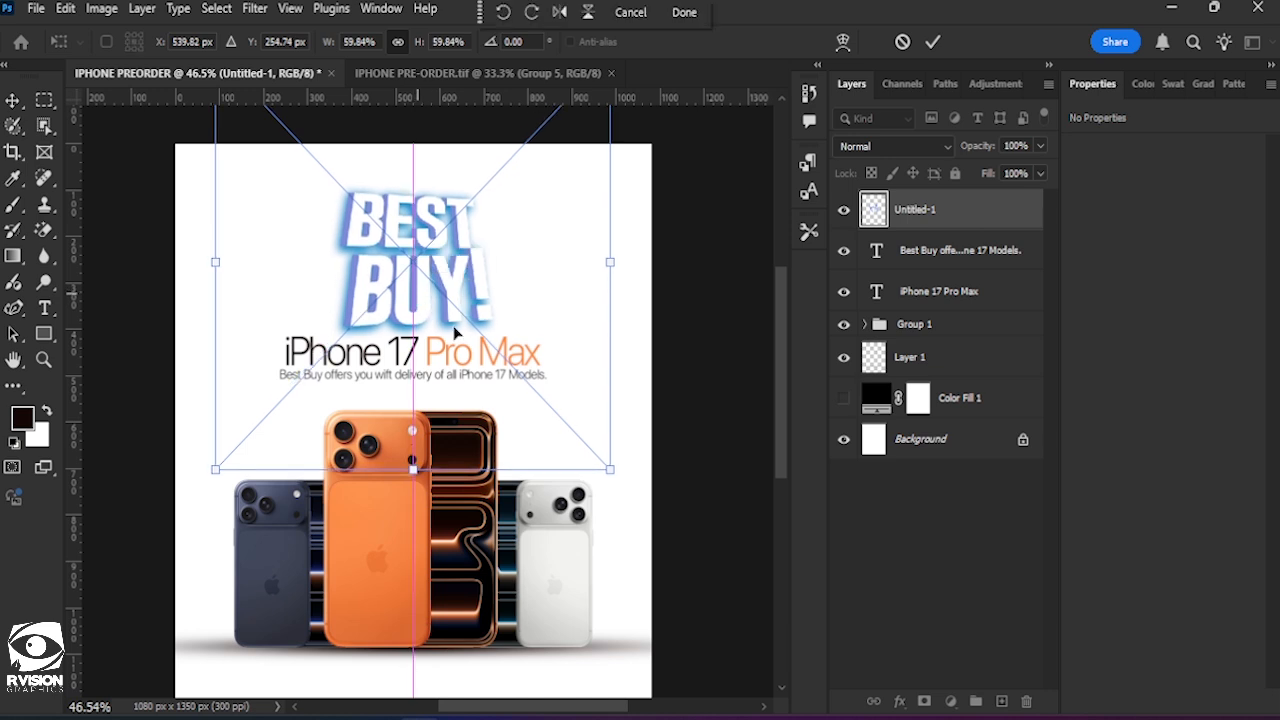
drag(610, 470, 571, 430)
drag(432, 285, 433, 297)
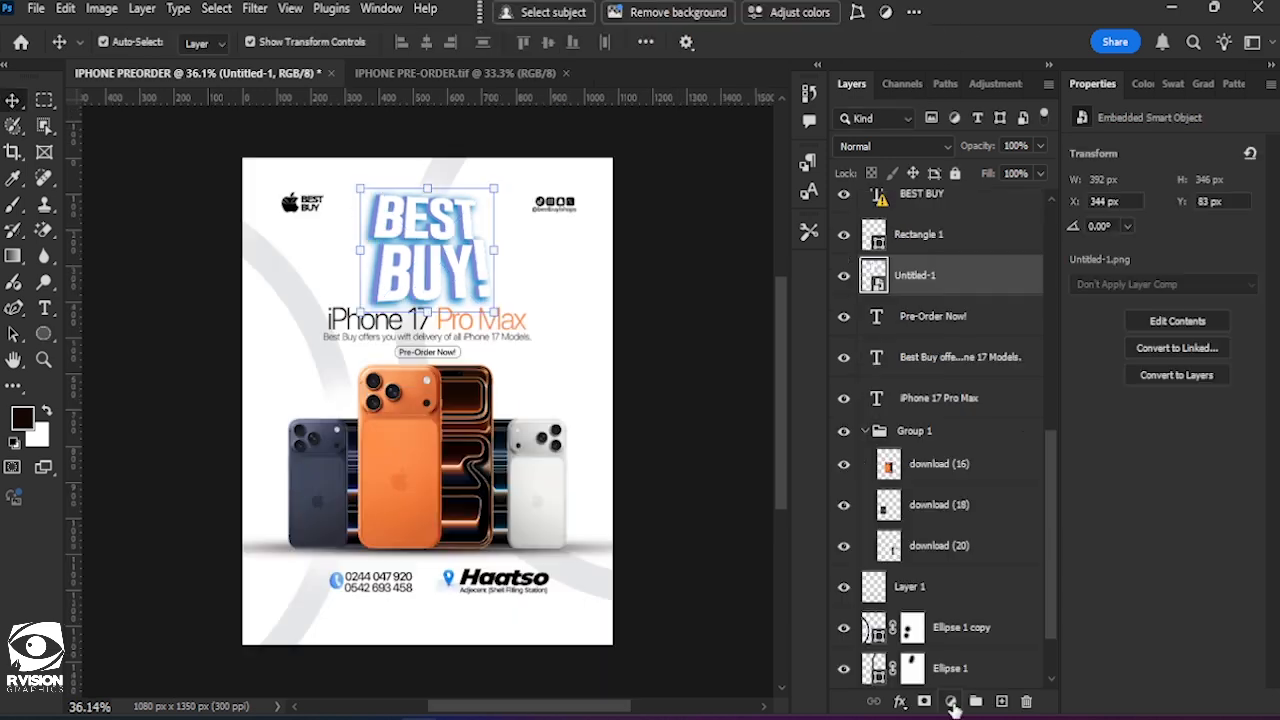
Add a Hue/Saturation adjustment above the "BEST BUY!" image and clip it to that layer only.
click(951, 701)
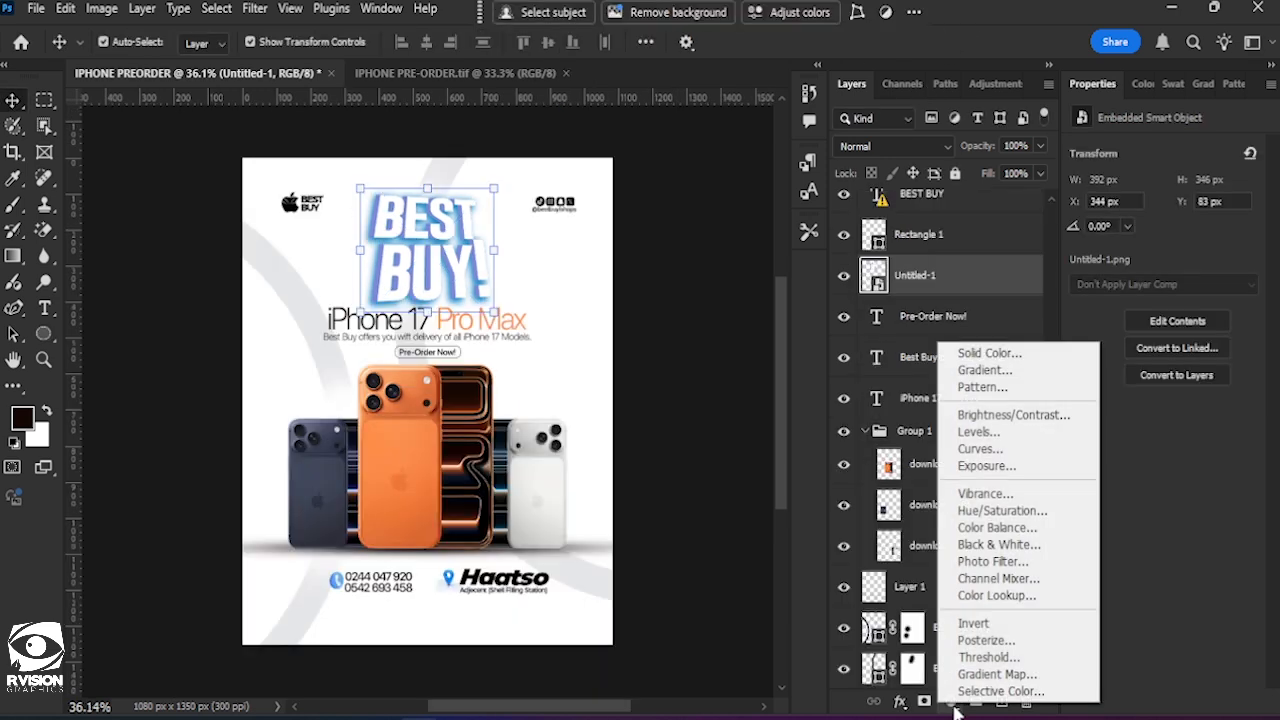
click(1008, 512)
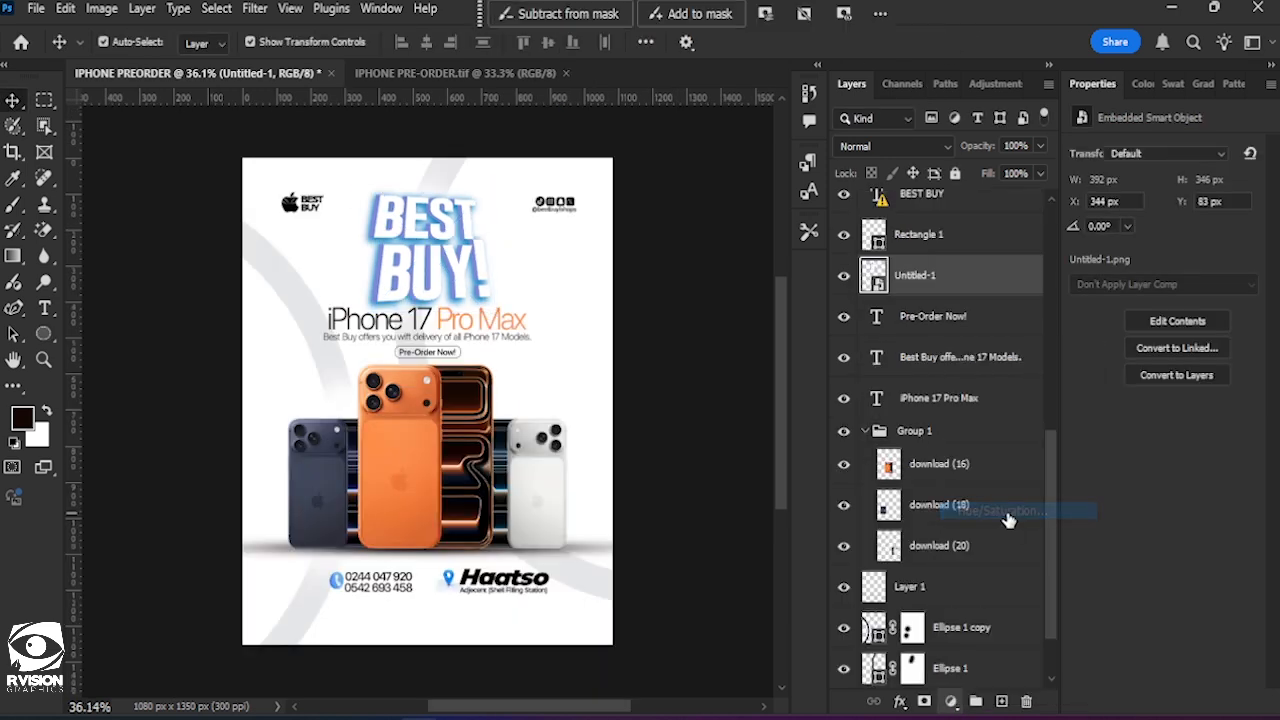
click(1006, 515)
click(1027, 548)
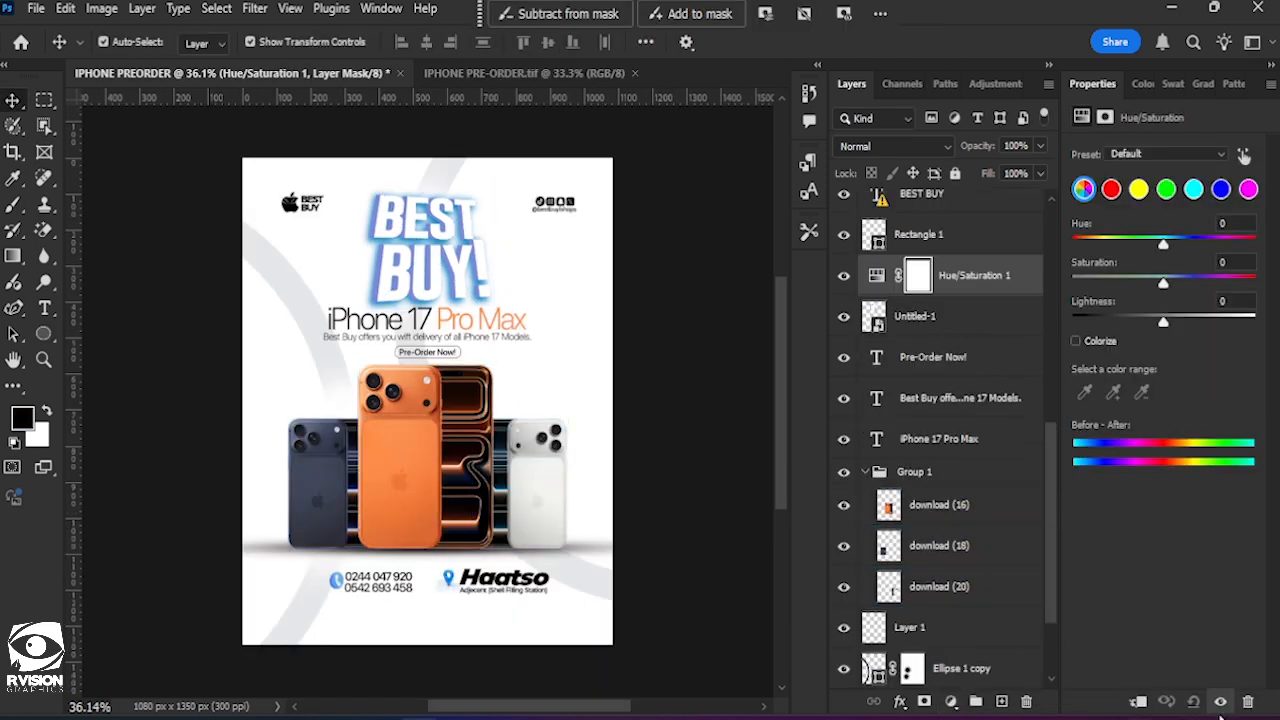
click(567, 442)
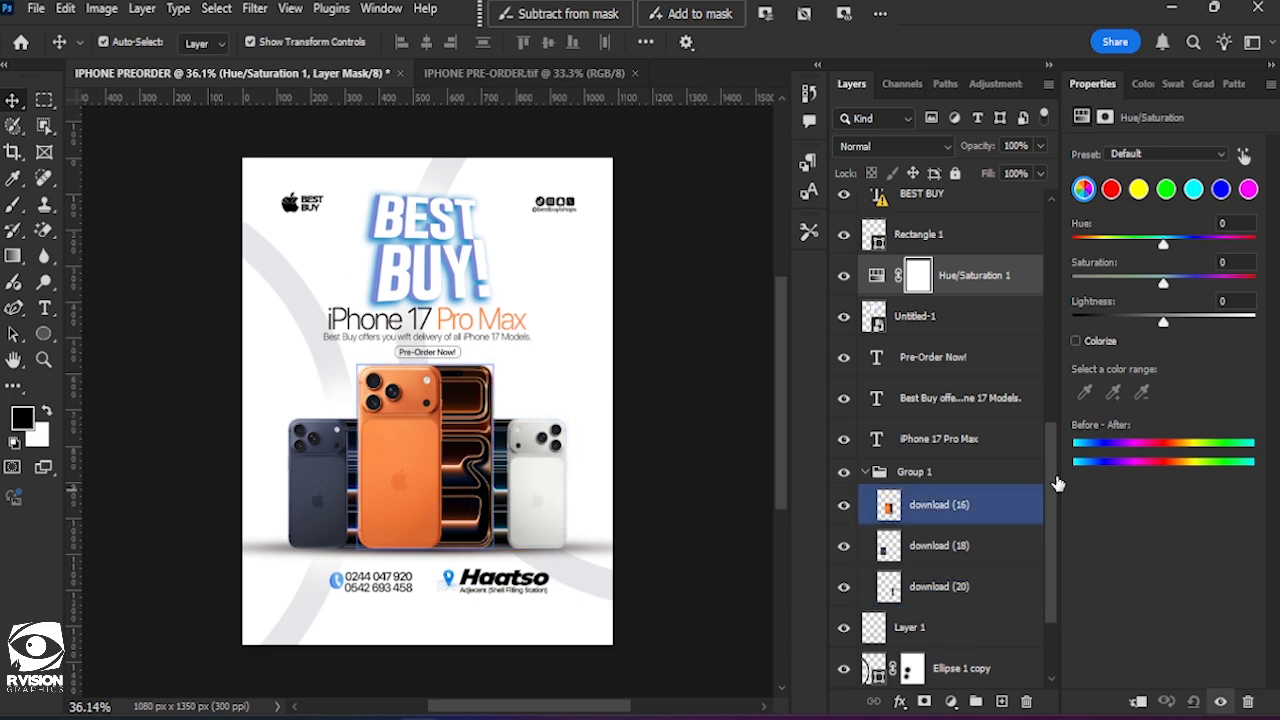
click(950, 701)
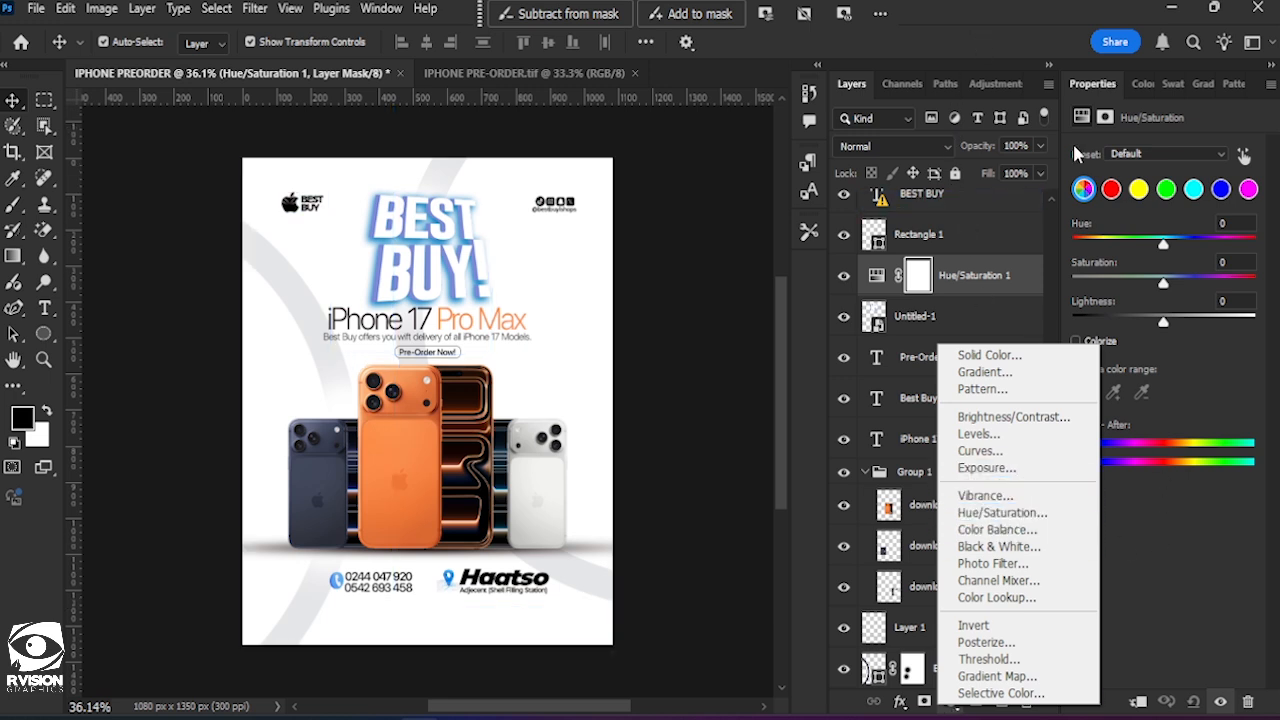
click(1205, 594)
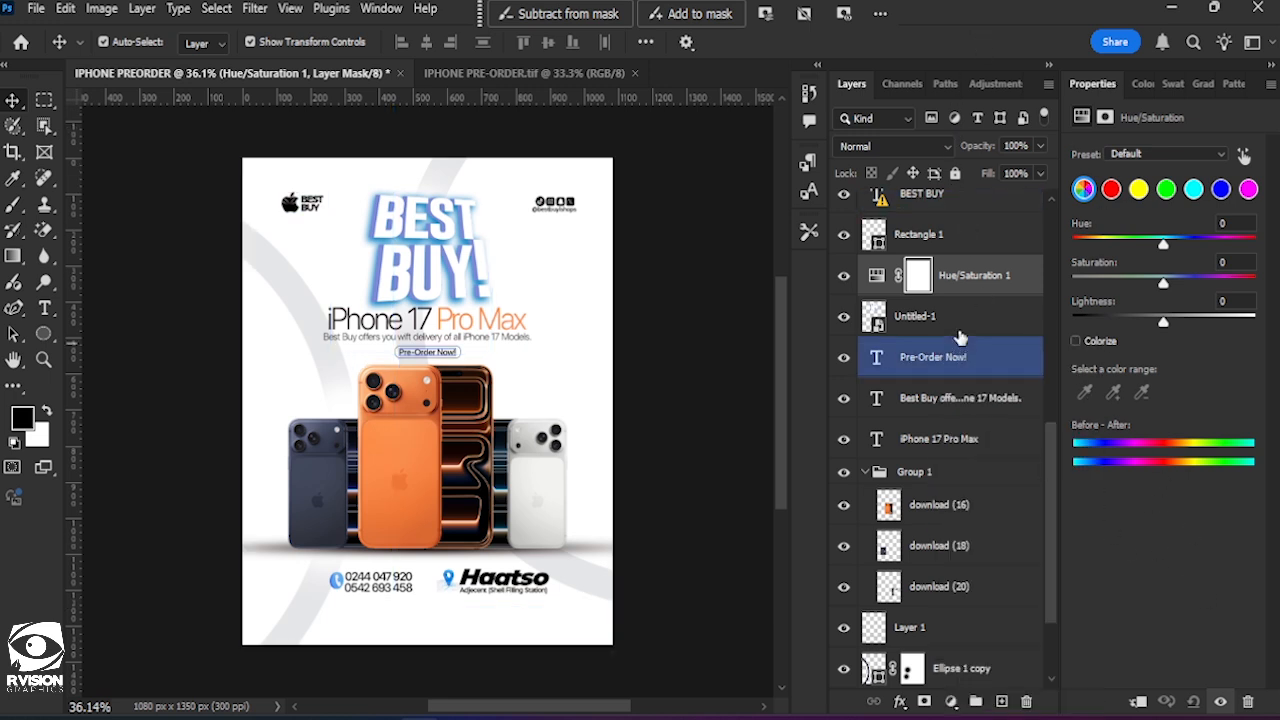
click(1137, 704)
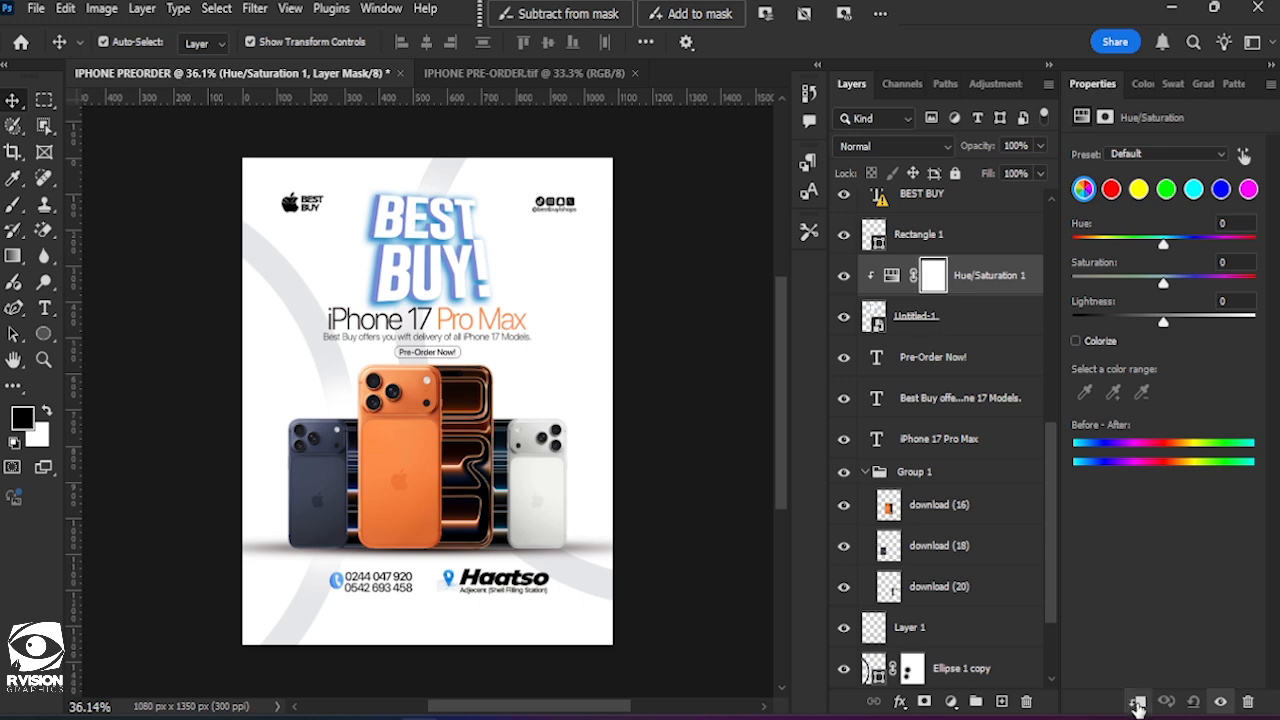
Set the clipped adjustment's hue to +180 to recolour the "BEST BUY!" image's blue glow, then deselect everything.
click(960, 398)
drag(1165, 246, 1066, 257)
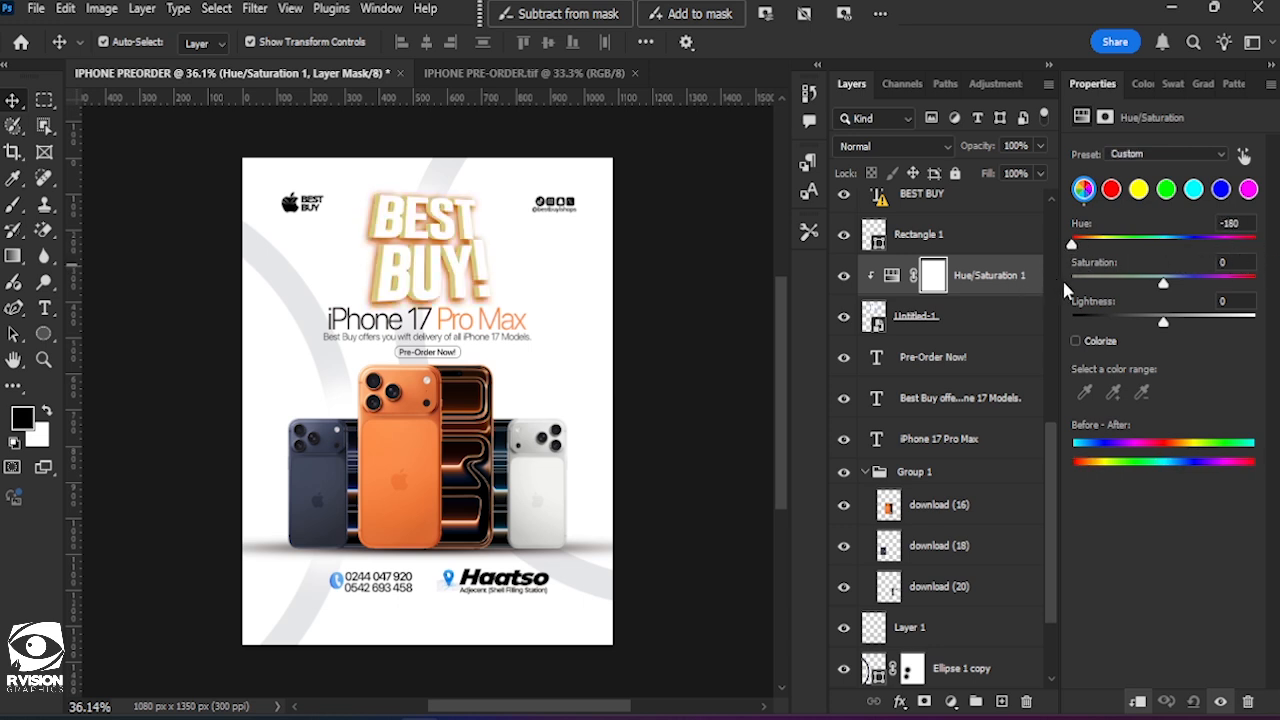
drag(1063, 278, 1274, 262)
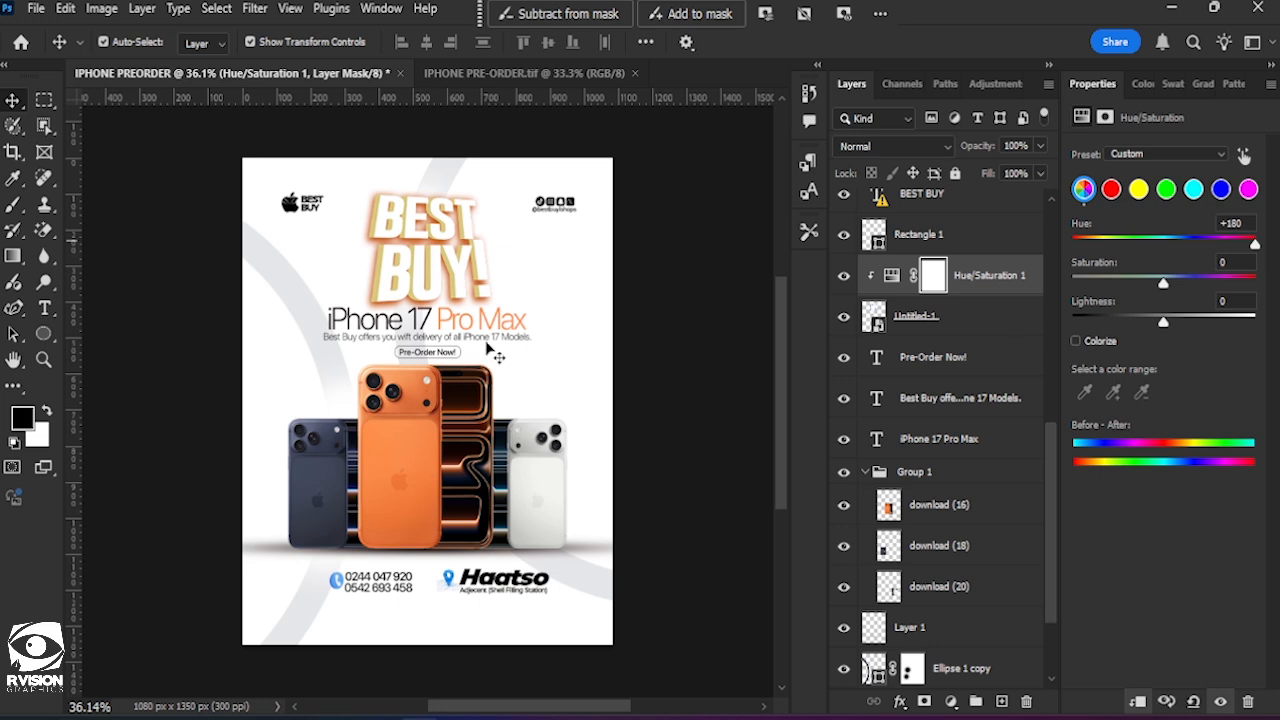
click(664, 461)
click(449, 263)
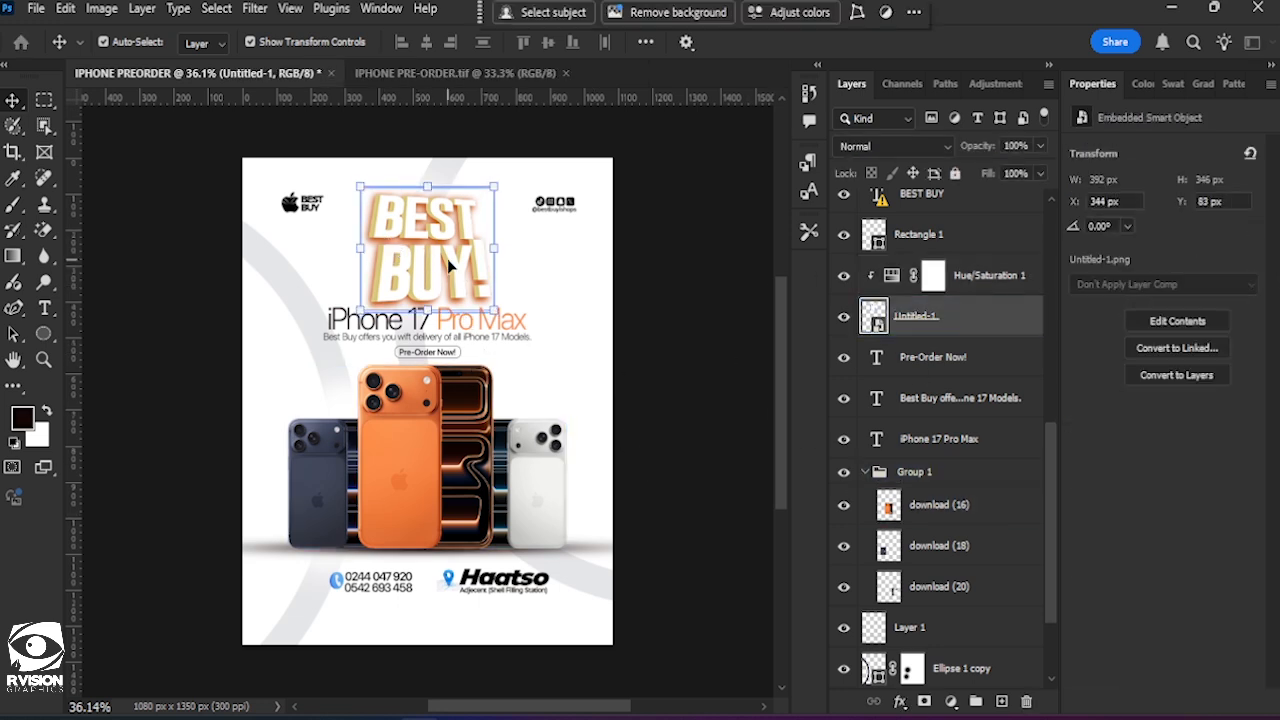
click(649, 318)
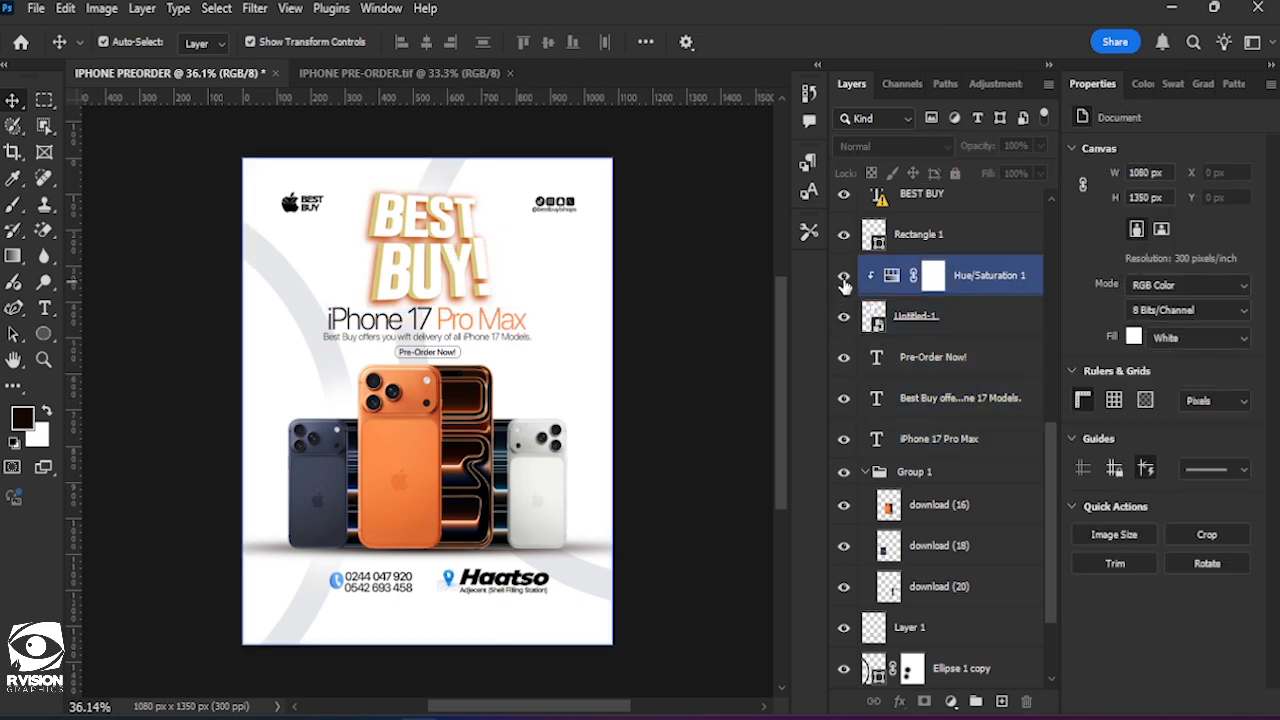
Toggle the Hue/Saturation adjustment's visibility to compare the "BEST BUY!" image with and without the hue shift.
click(844, 280)
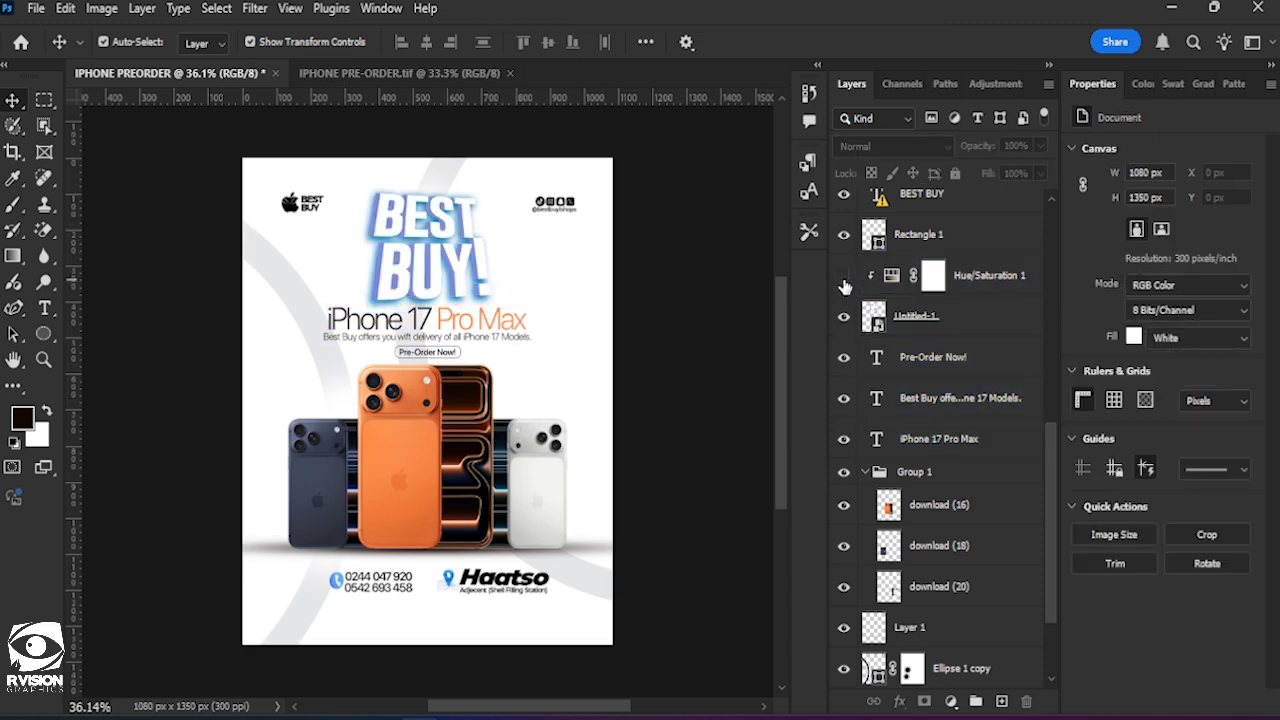
click(844, 280)
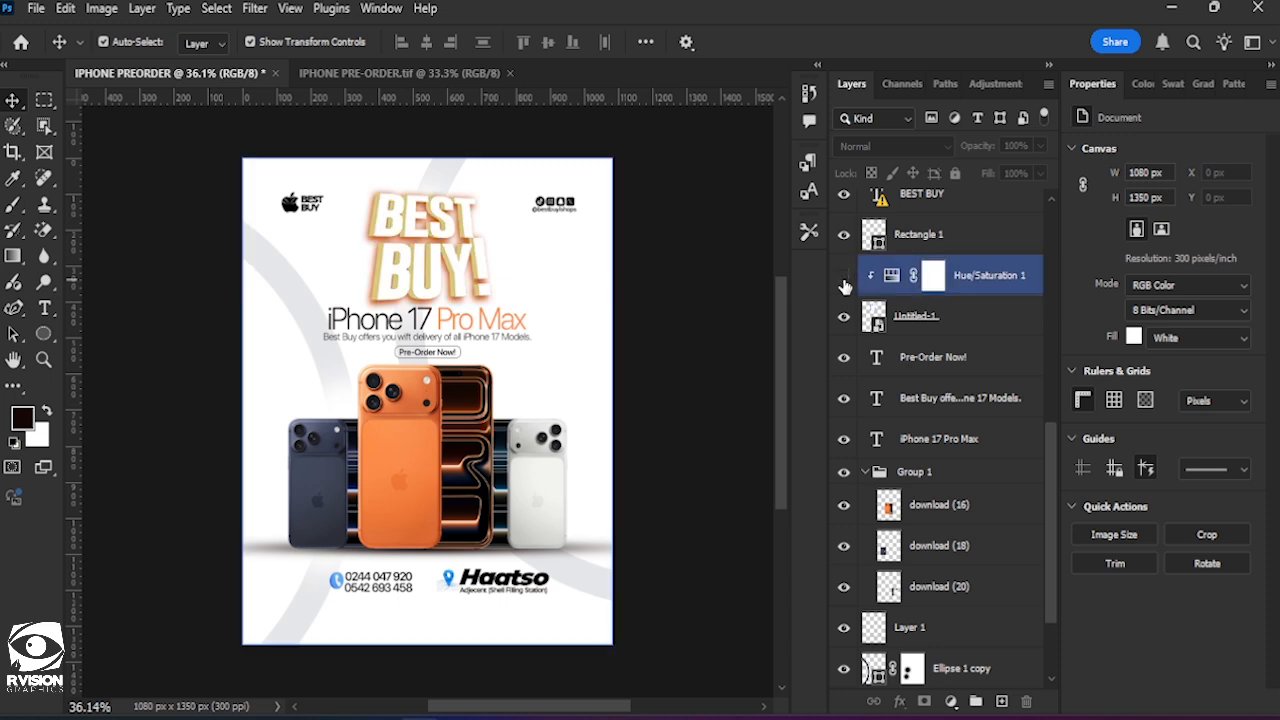
click(844, 284)
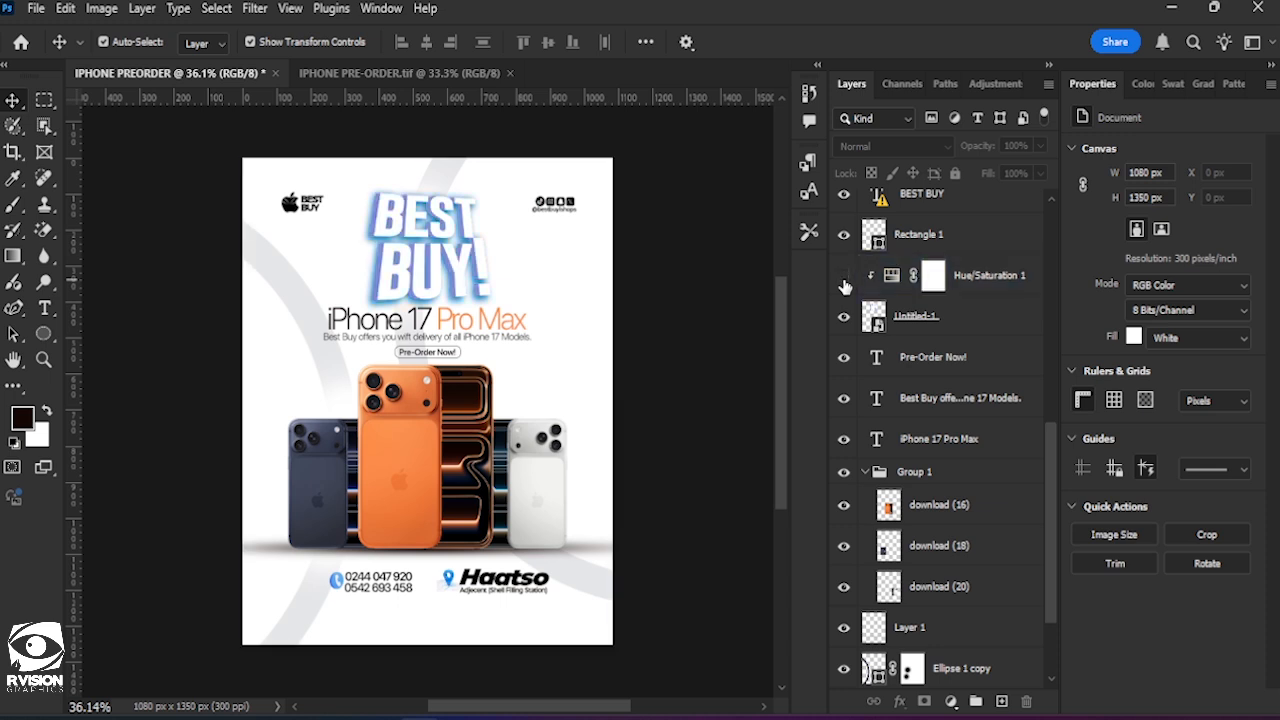
Confirm the placement of the "BEST BUY!" image above the headline and deselect it.
click(931, 42)
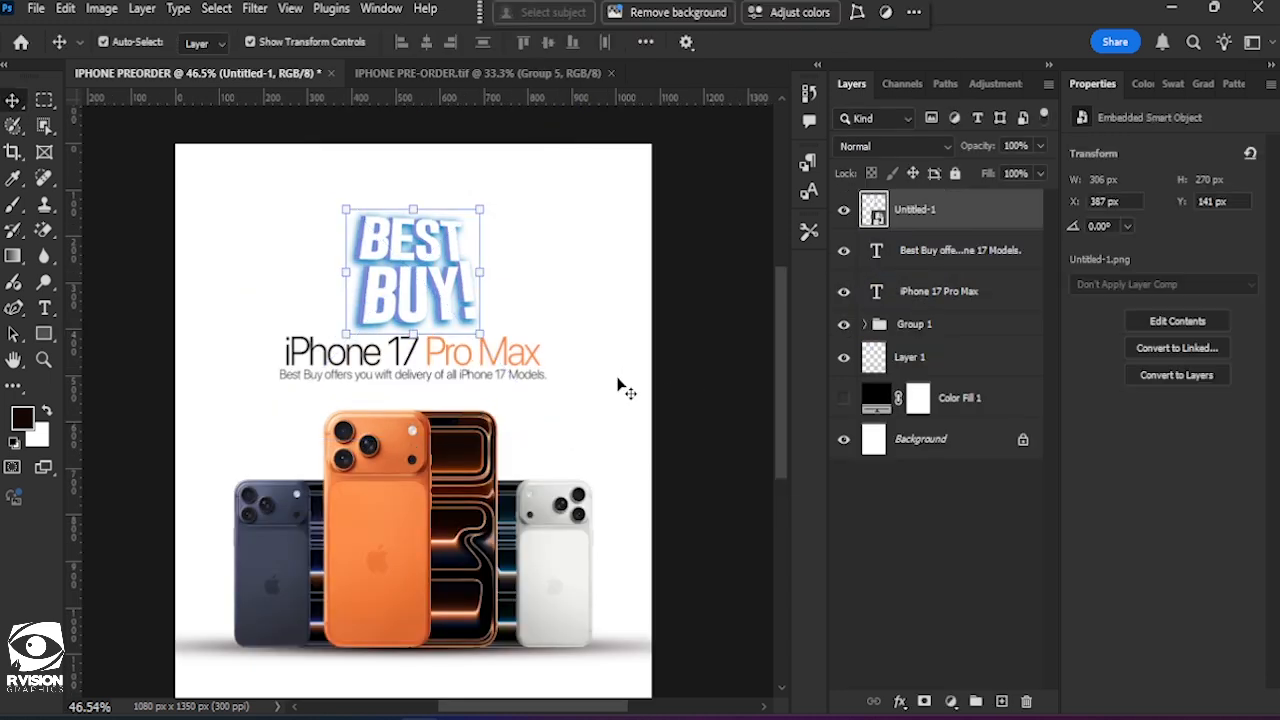
click(551, 374)
Duplicate the "Best Buy offers you…" subheading and place the copy just beneath it, above the phones.
scroll(429, 394, down, 1)
scroll(410, 385, down, 1)
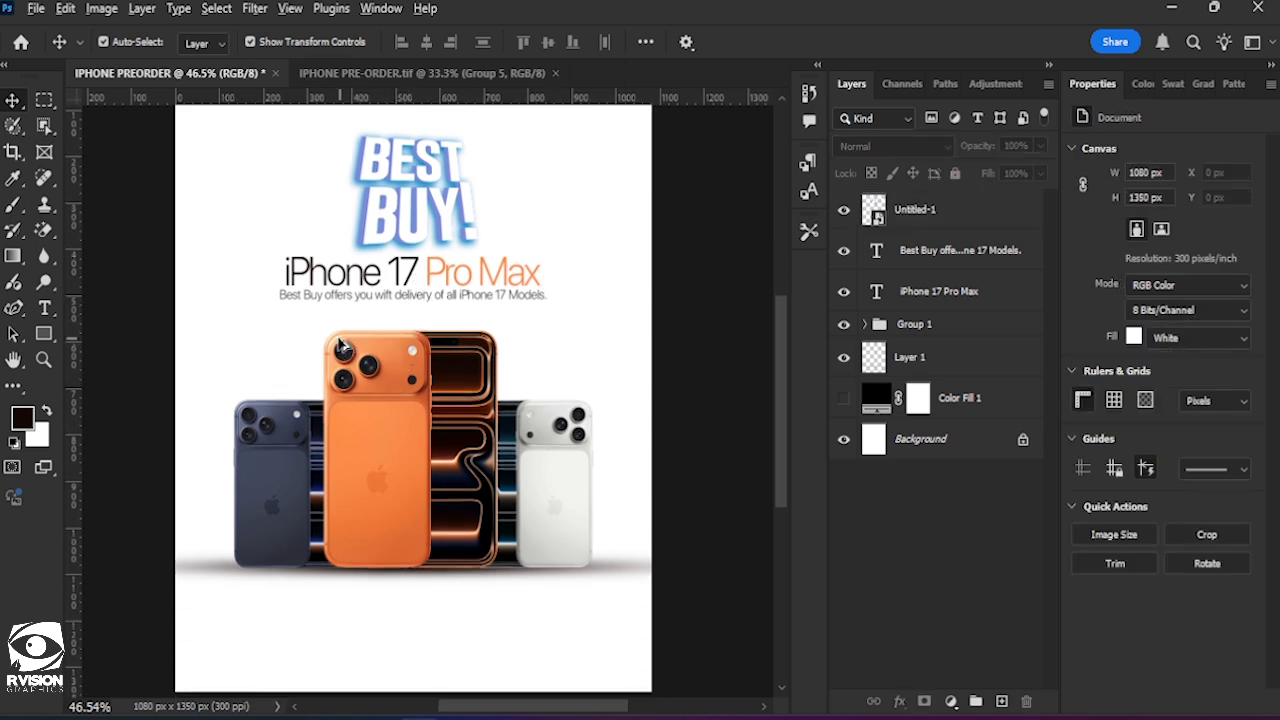
scroll(440, 365, up, 5)
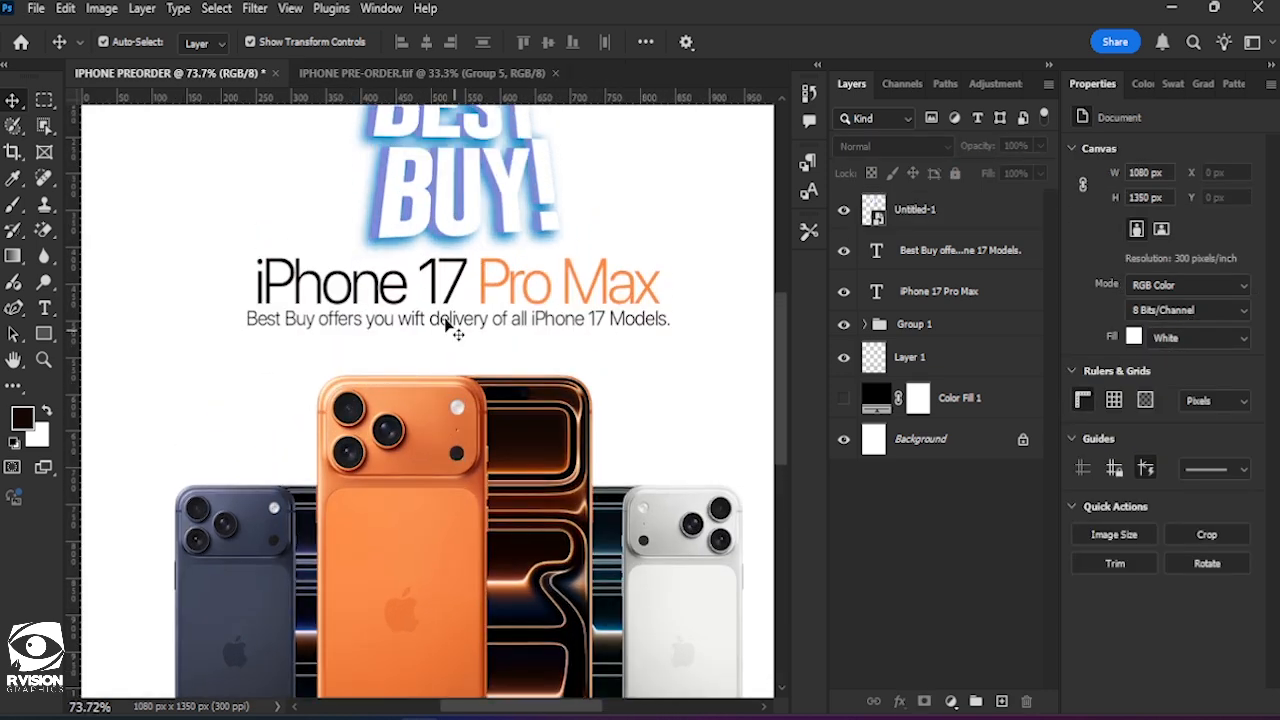
click(449, 327)
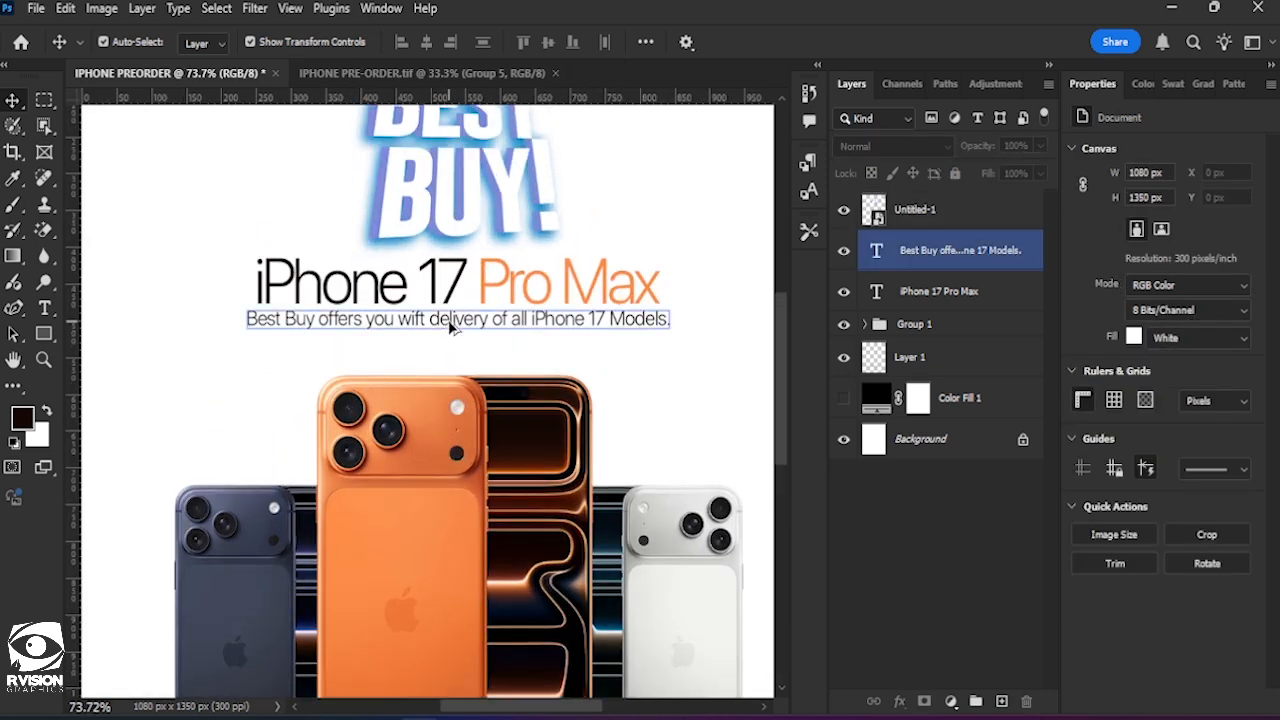
drag(449, 324, 455, 358)
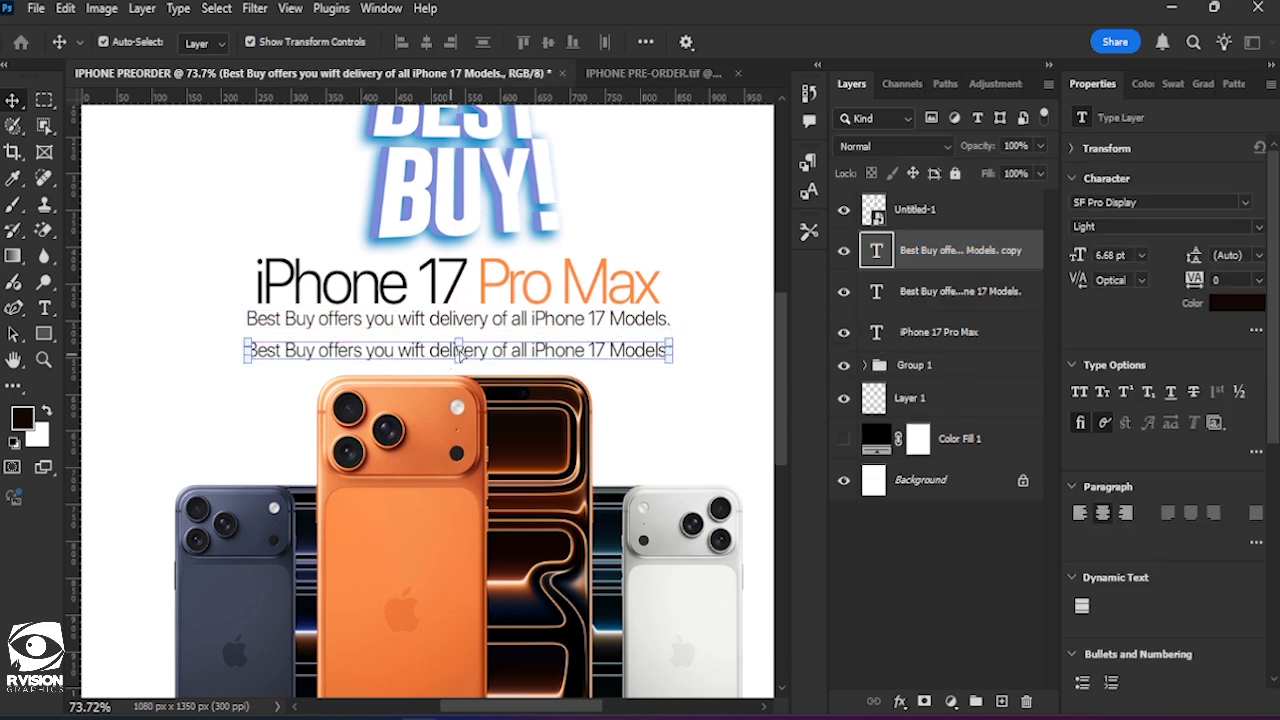
Replace the duplicated subheading's text with "Pre-Order Now!" and commit the text edit.
double_click(460, 355)
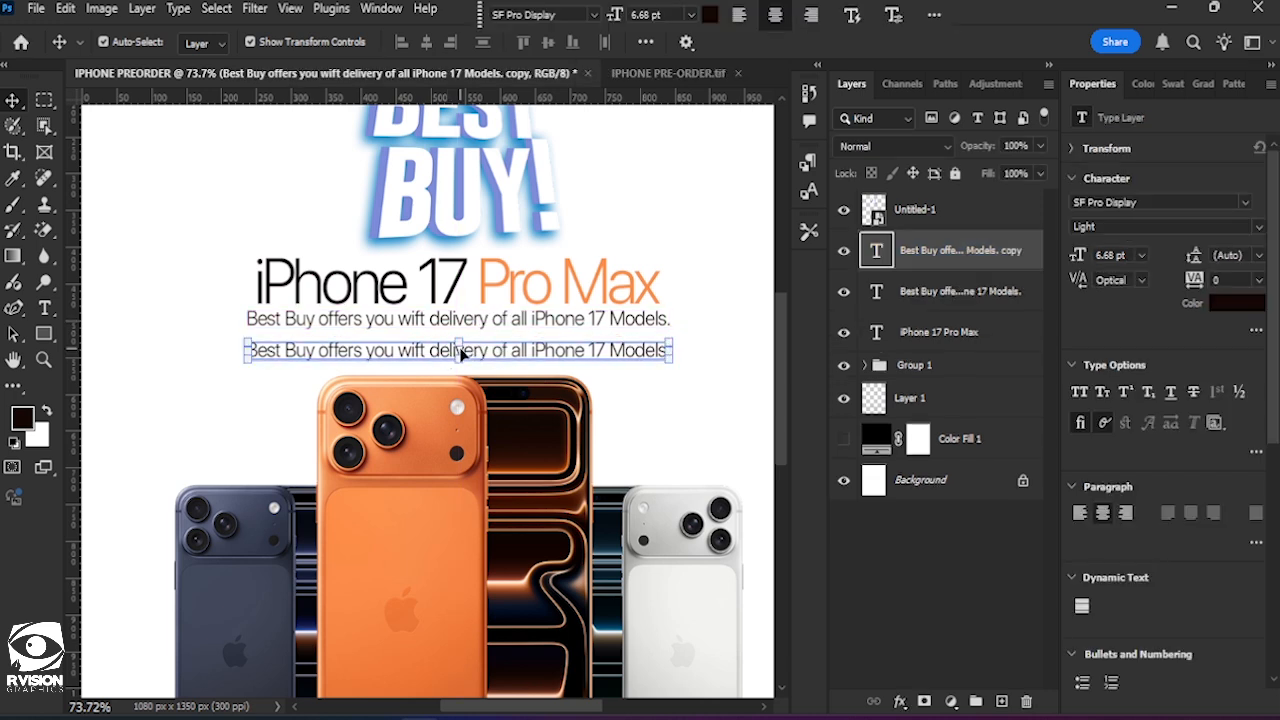
double_click(483, 352)
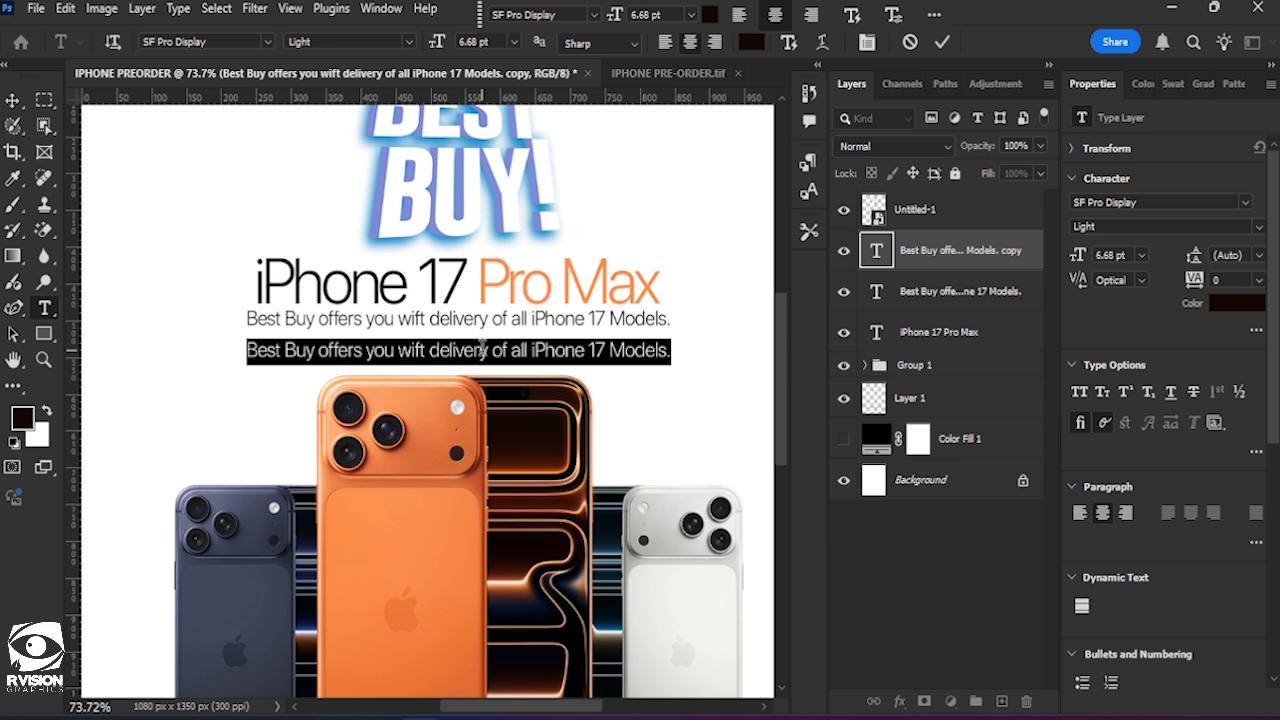
text(P)
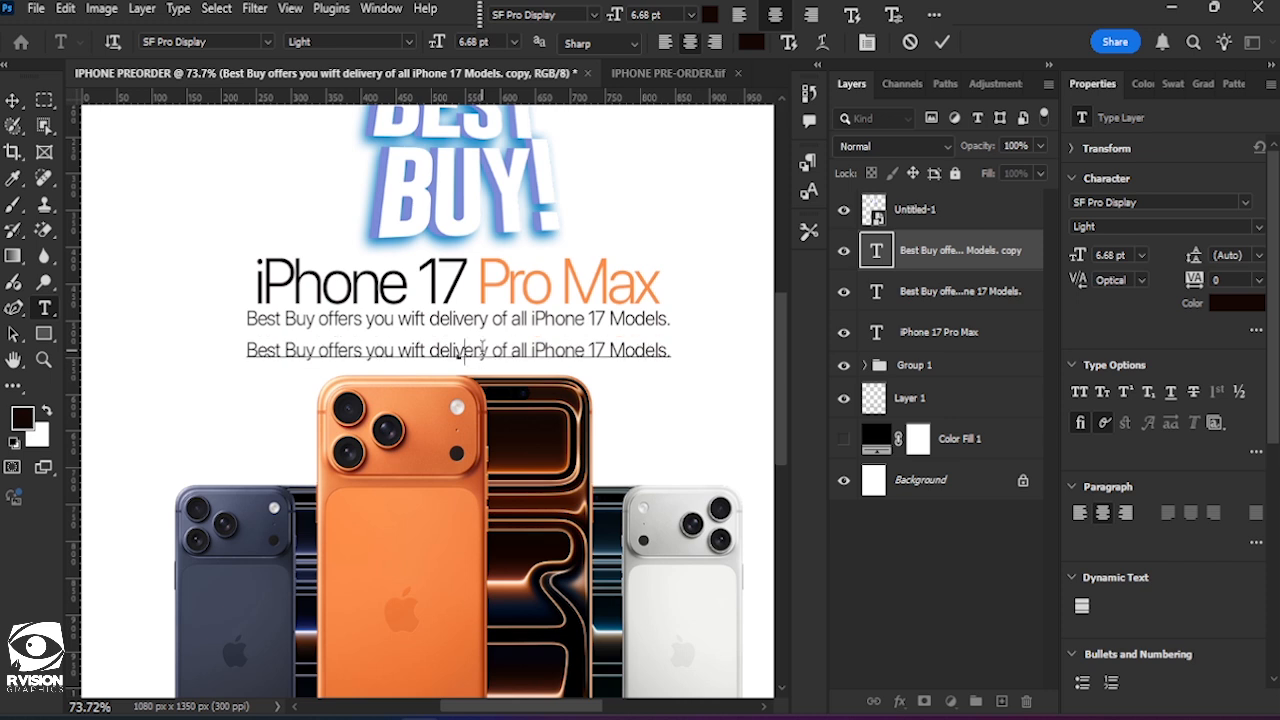
text(re-O)
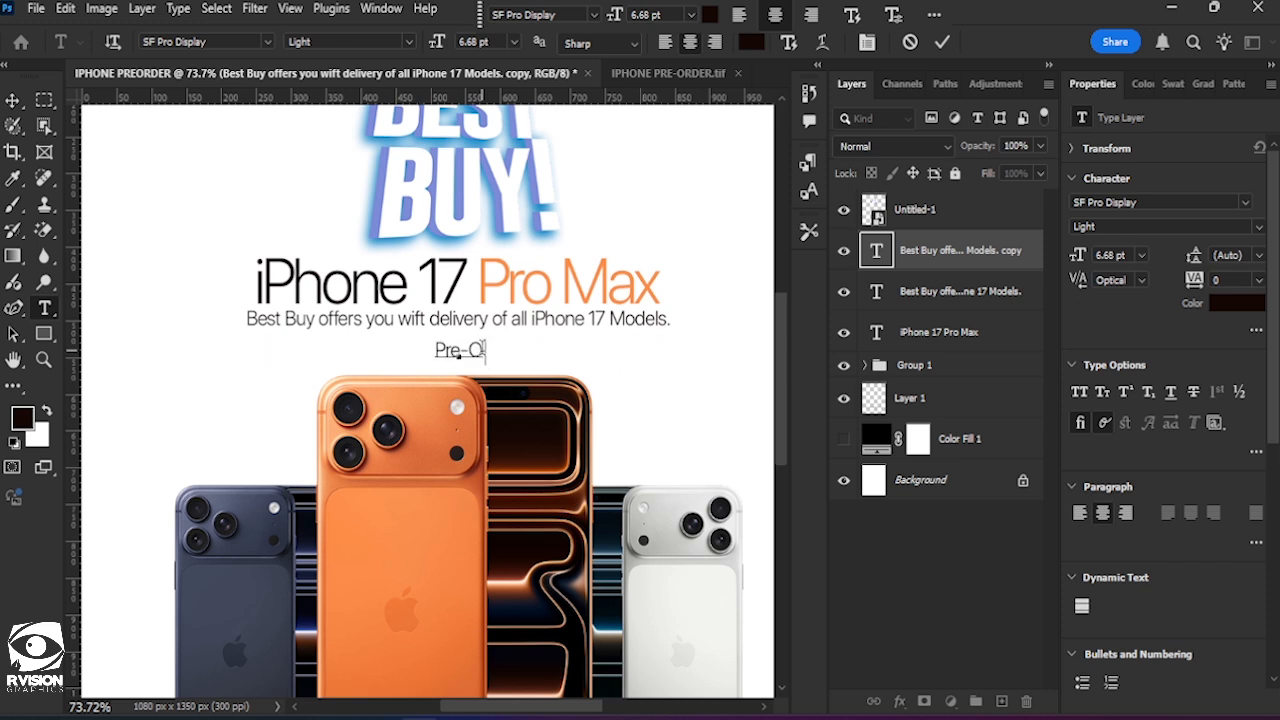
text(rder No)
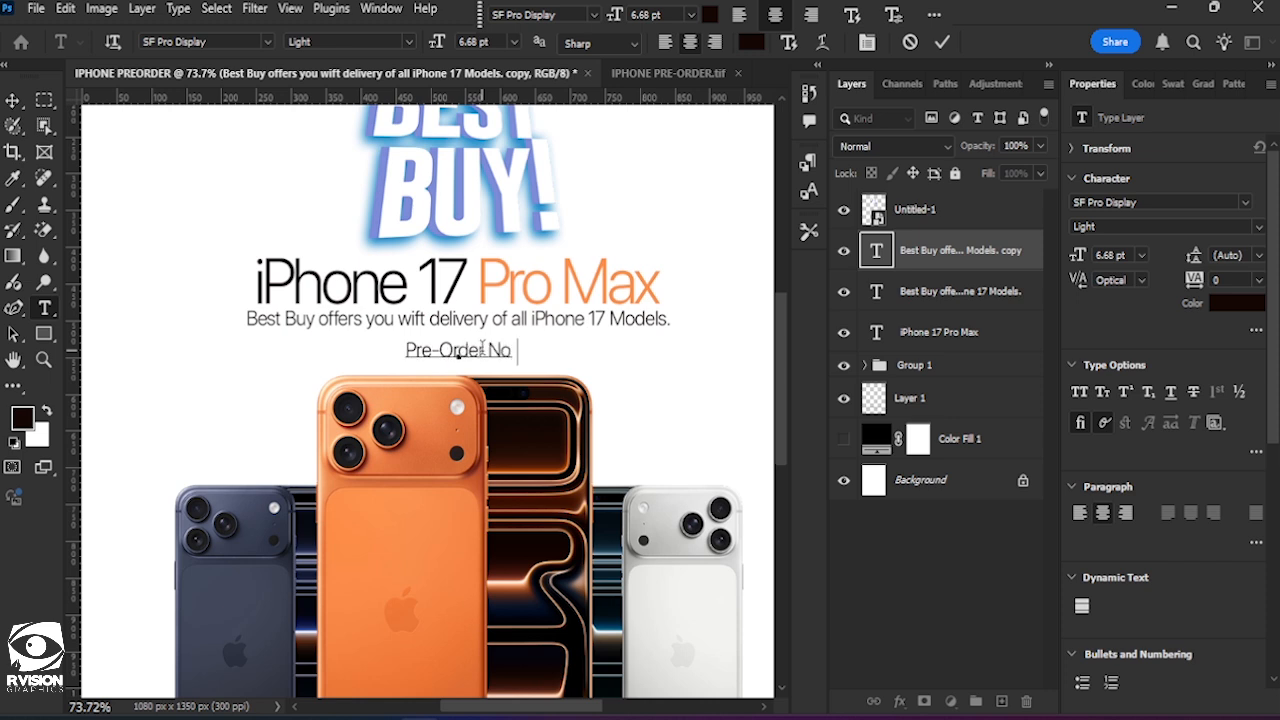
text(w!)
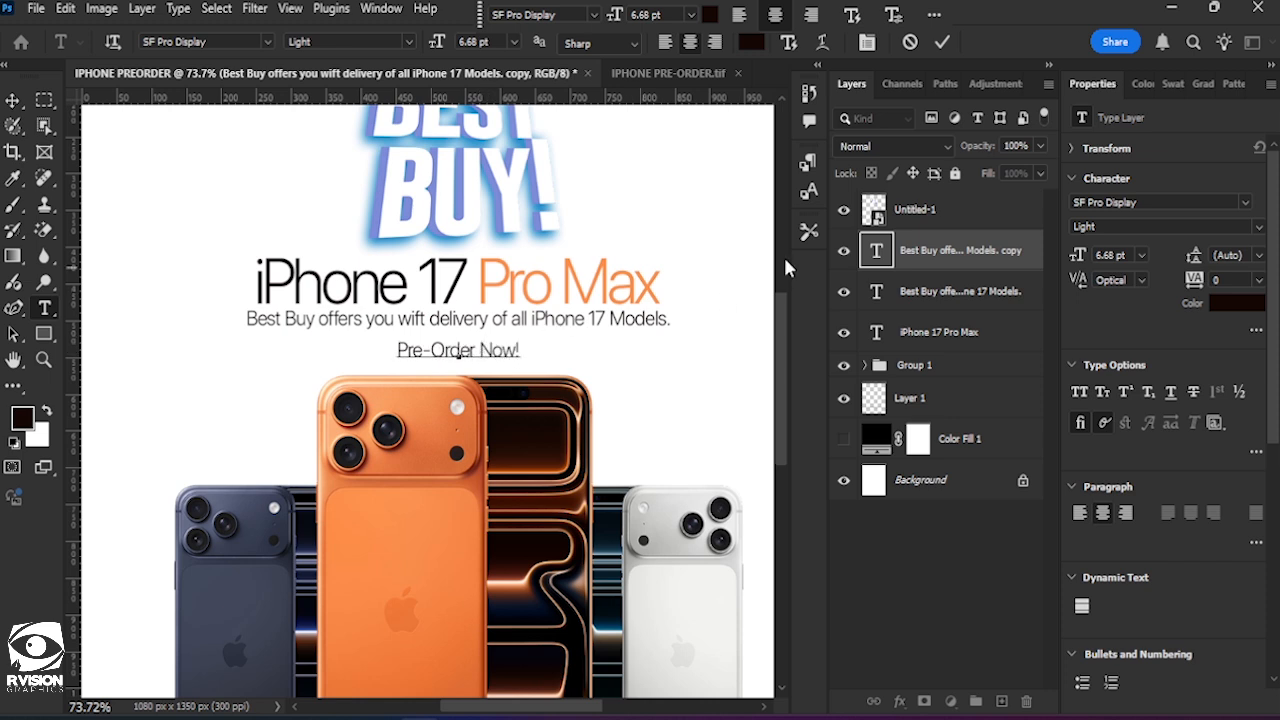
click(940, 44)
key(v)
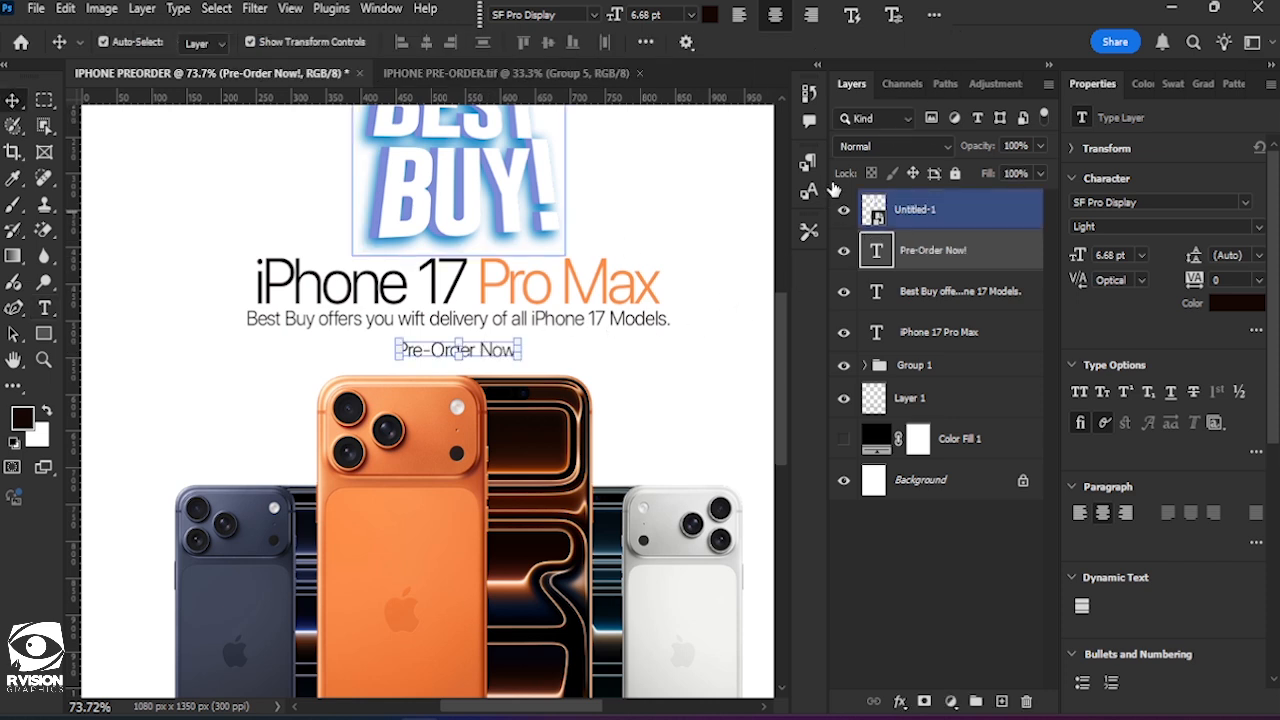
Set the "Pre-Order Now!" text's font weight to Semibold and deselect it.
click(1259, 227)
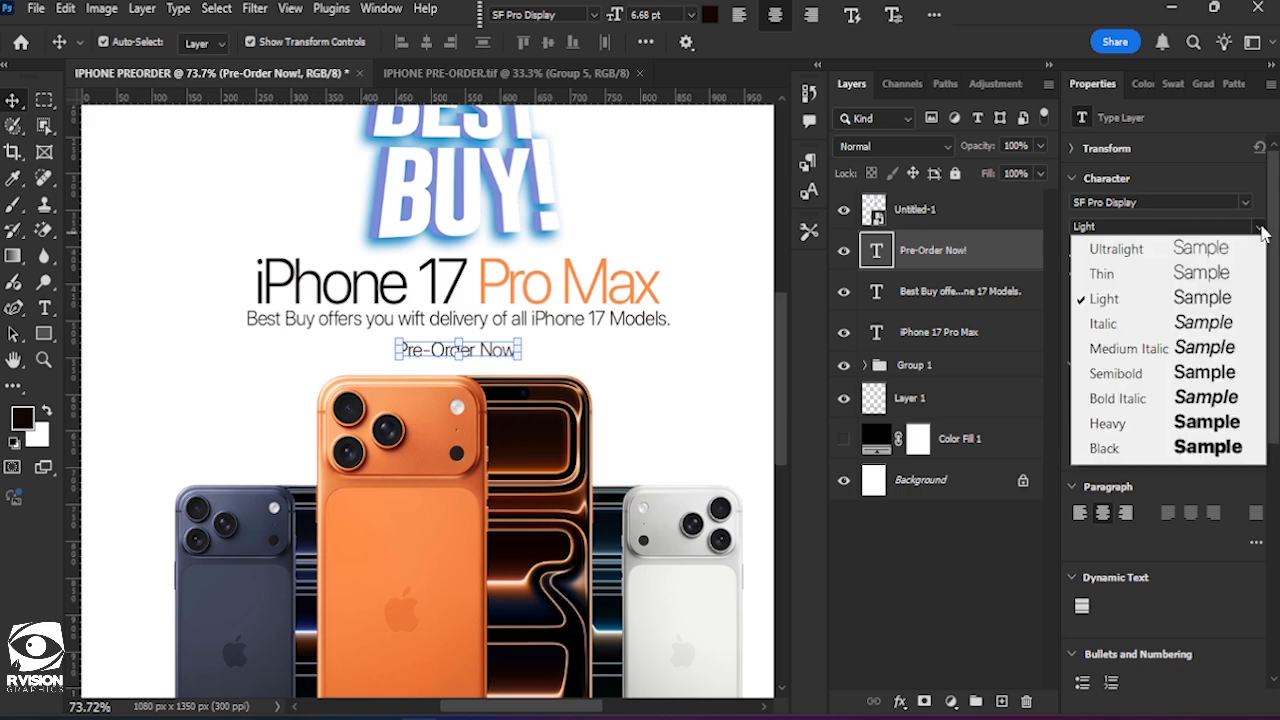
click(1202, 386)
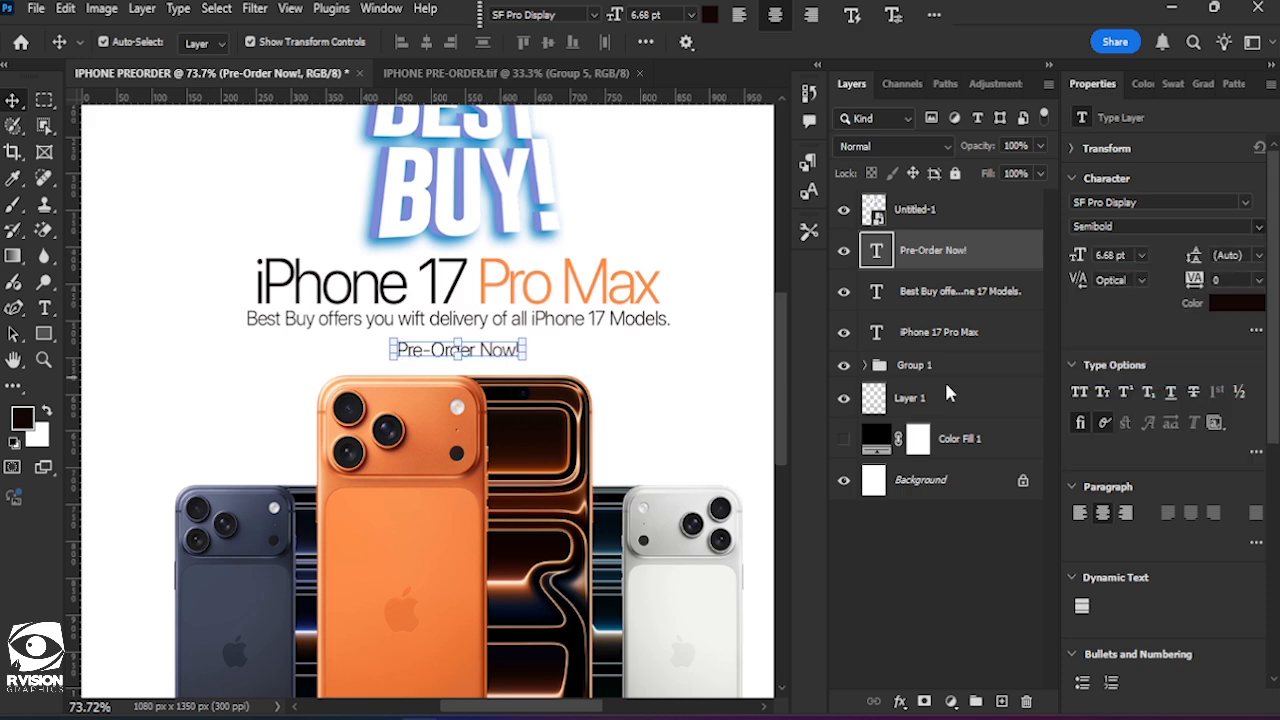
click(623, 361)
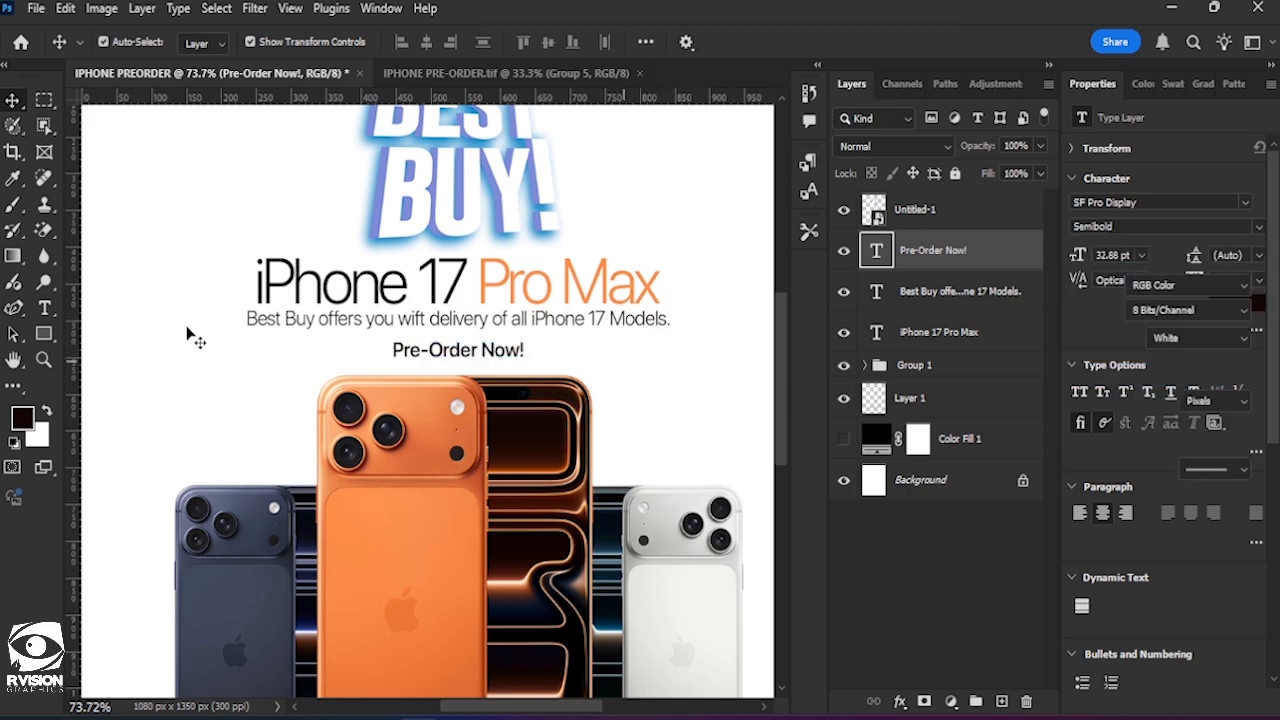
Draw an unfilled rectangle with a 0.95 px stroke, about 220 x 39 px, around the "Pre-Order Now!" text.
key(u)
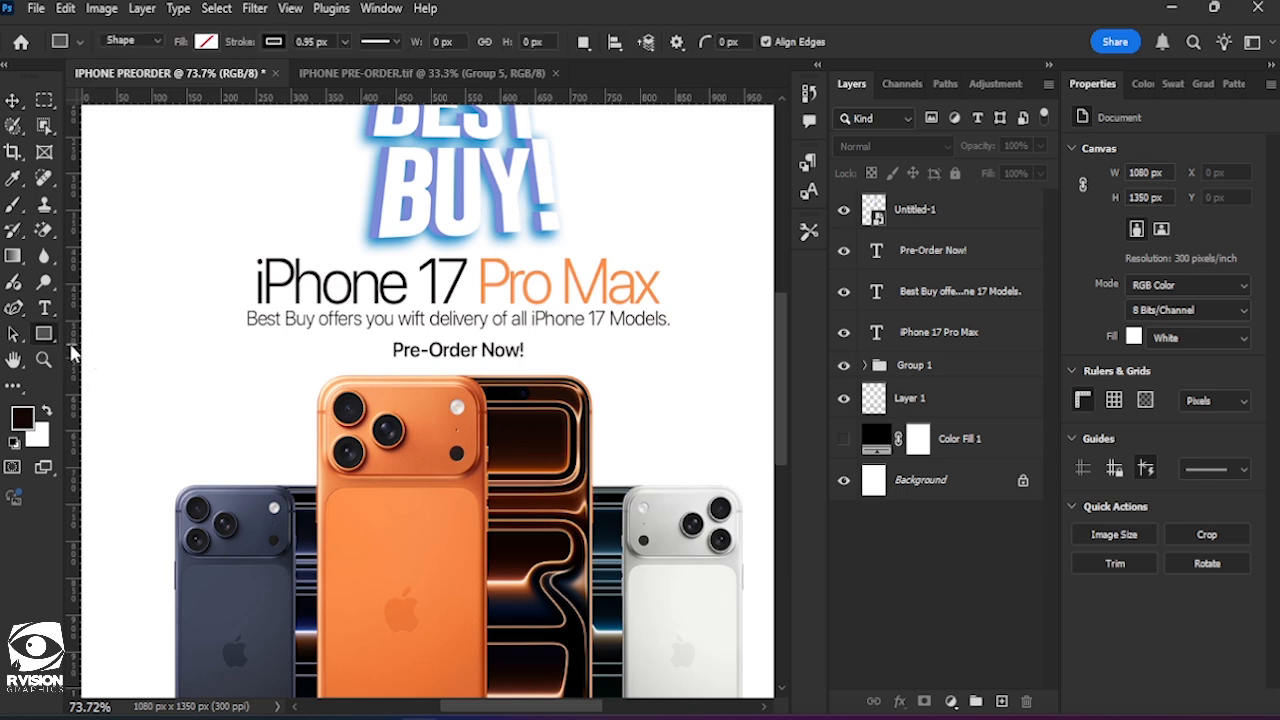
right_click(43, 334)
click(128, 334)
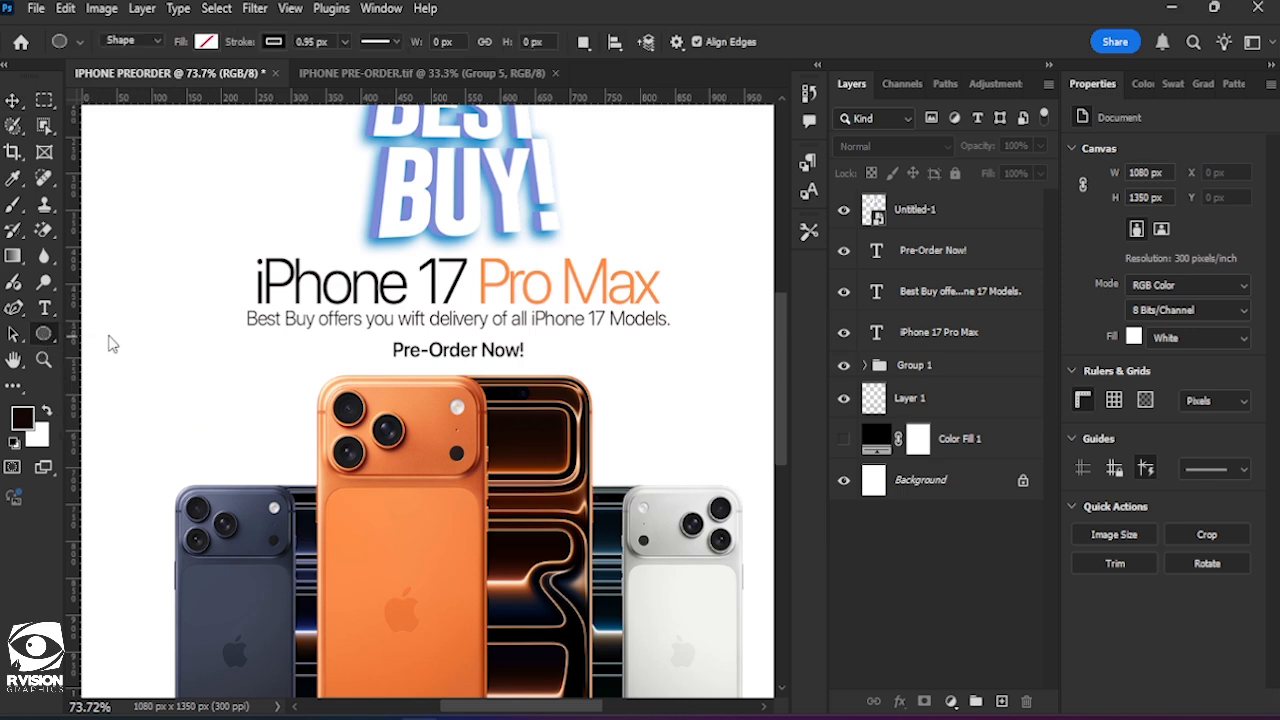
scroll(400, 370, up, 2)
scroll(422, 372, right, 2)
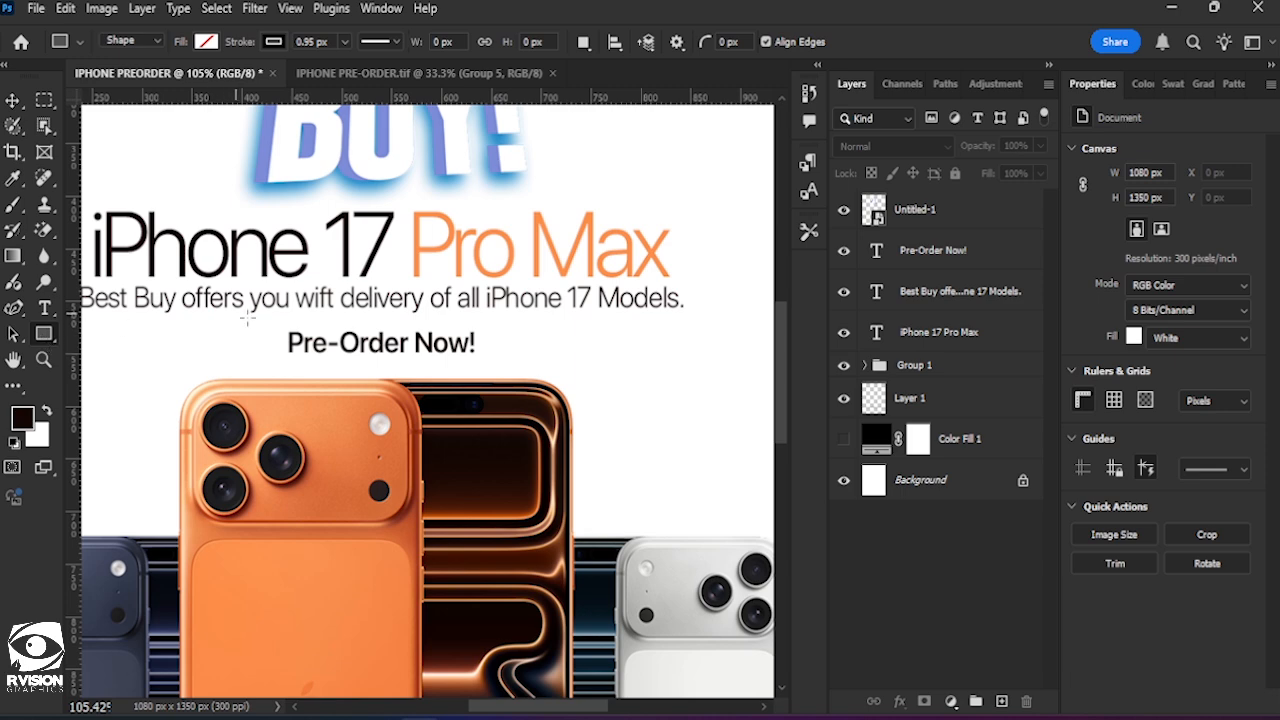
drag(270, 322, 490, 363)
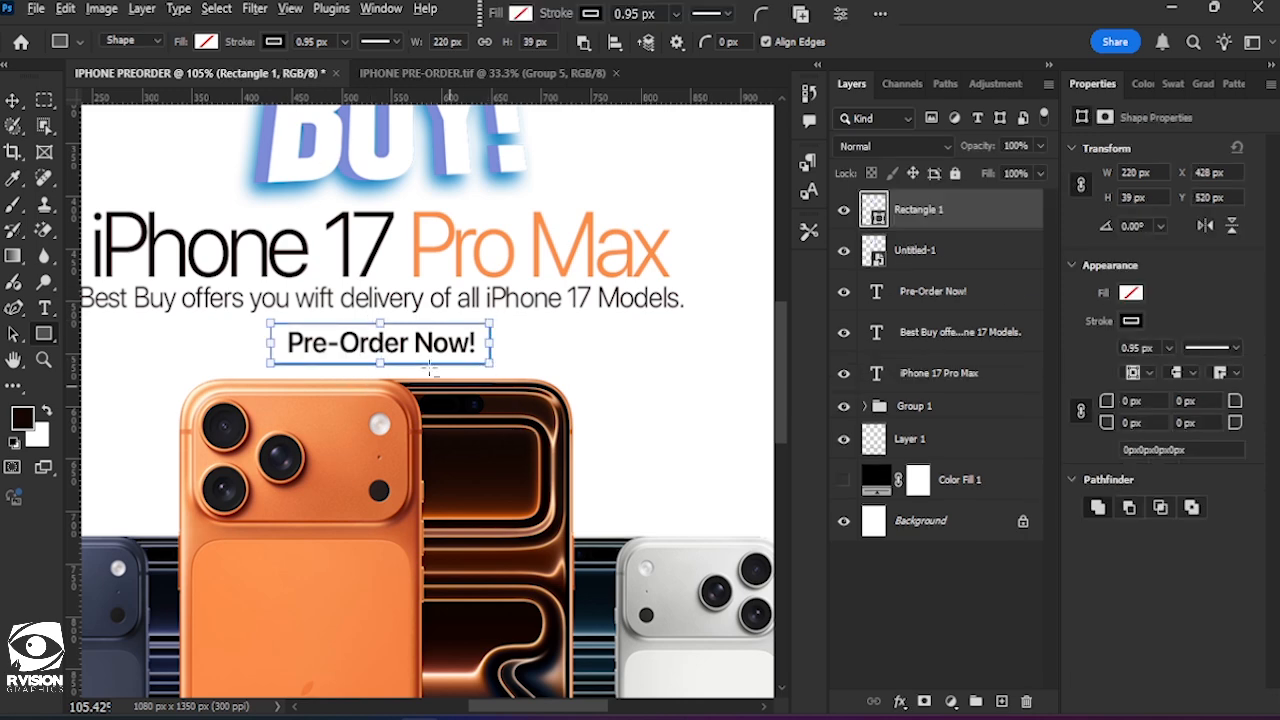
scroll(425, 366, up, 3)
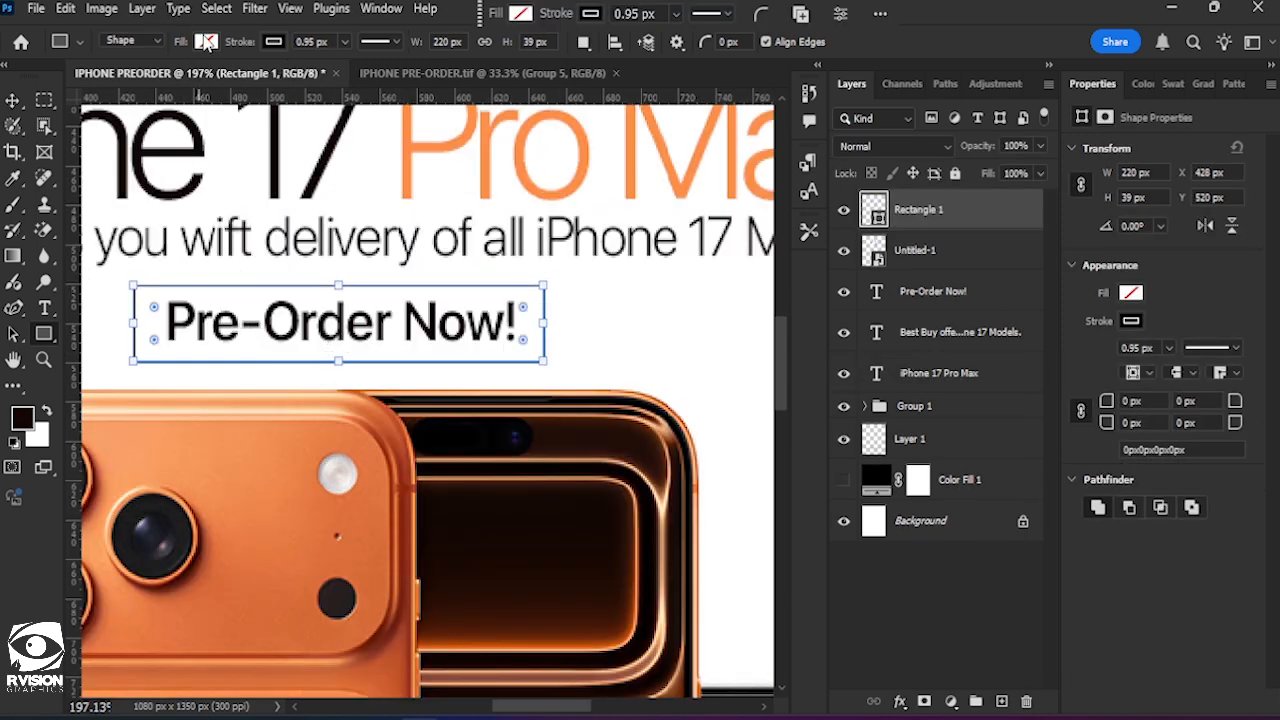
click(206, 41)
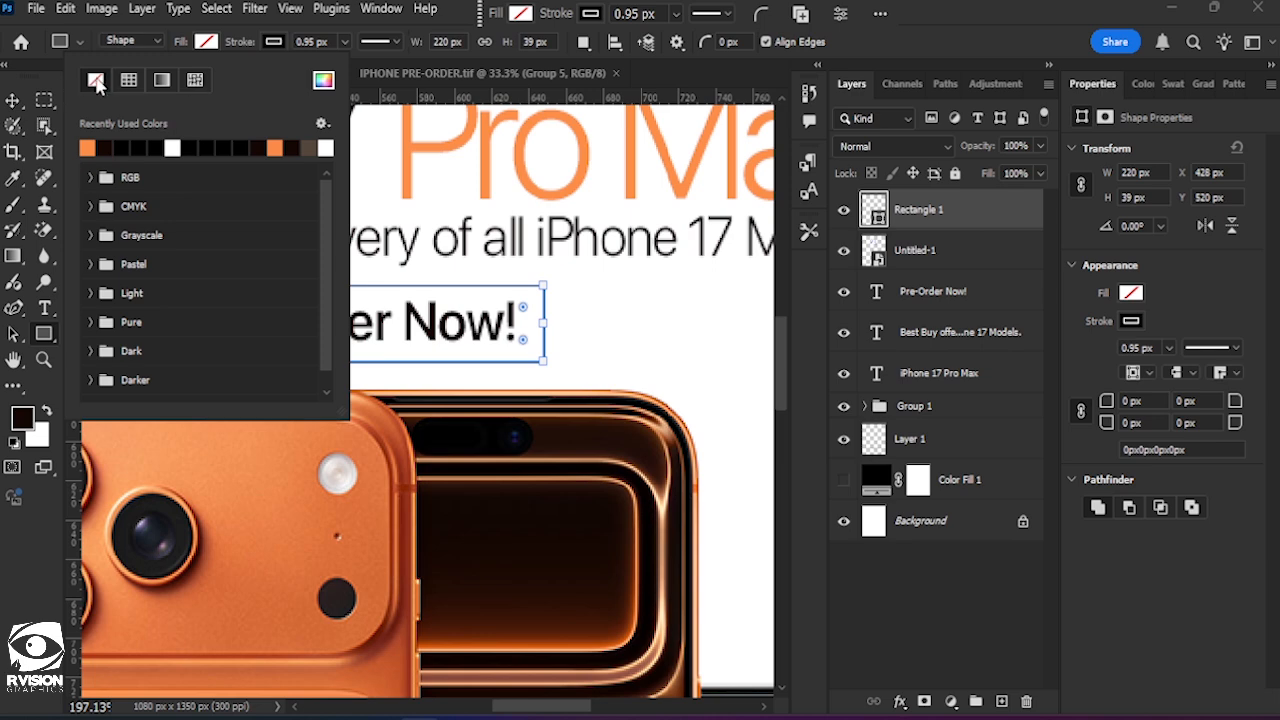
click(269, 42)
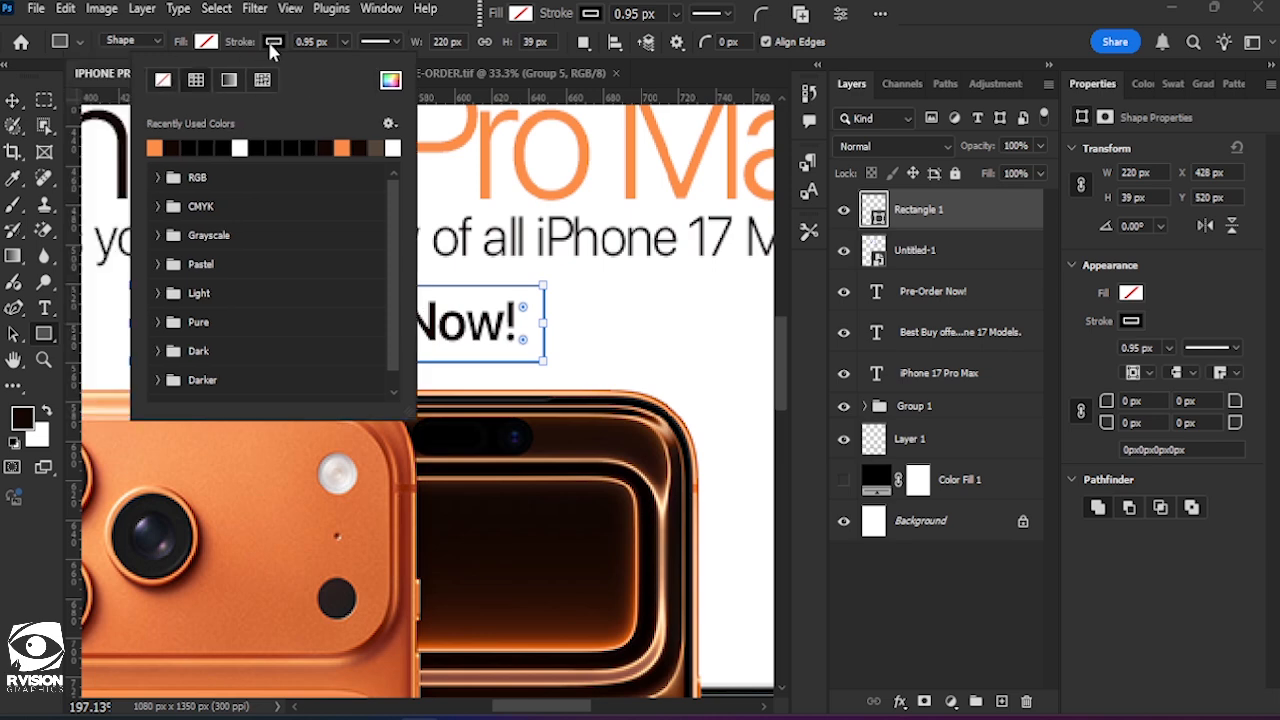
click(463, 9)
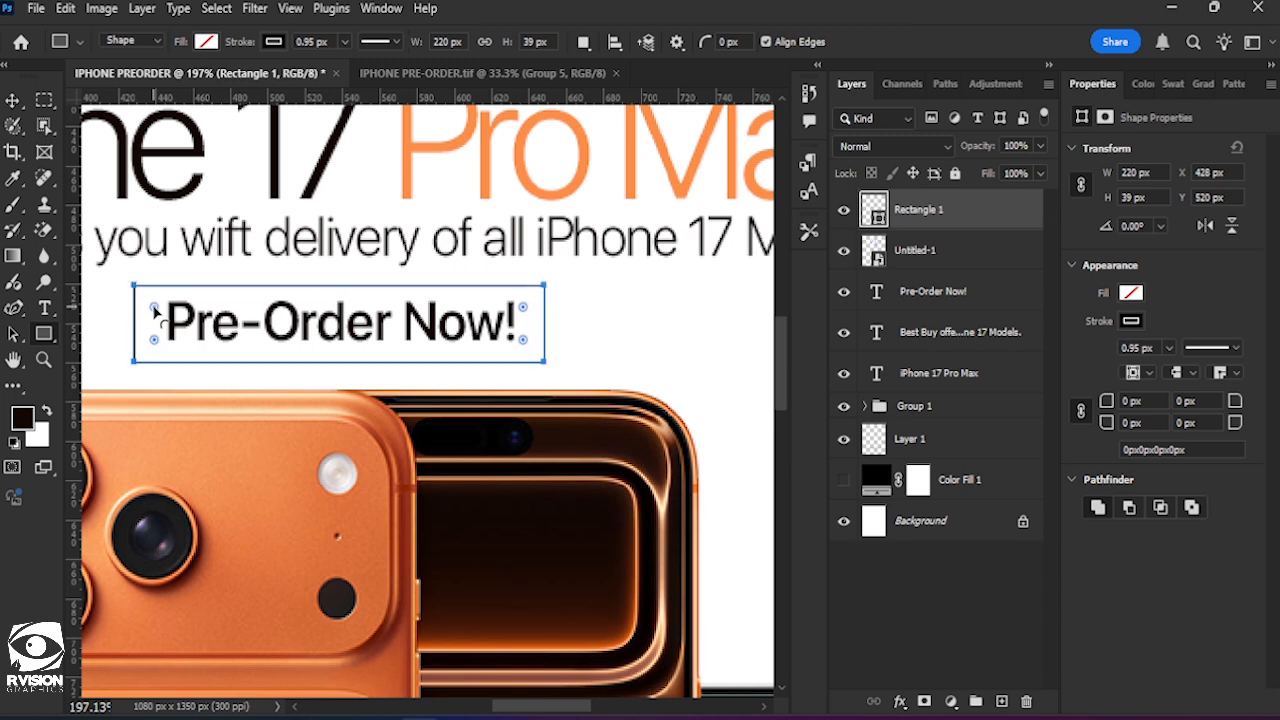
Round all four corners of the "Pre-Order Now!" outline to about 16 px and deselect it.
drag(155, 311, 165, 318)
key(v)
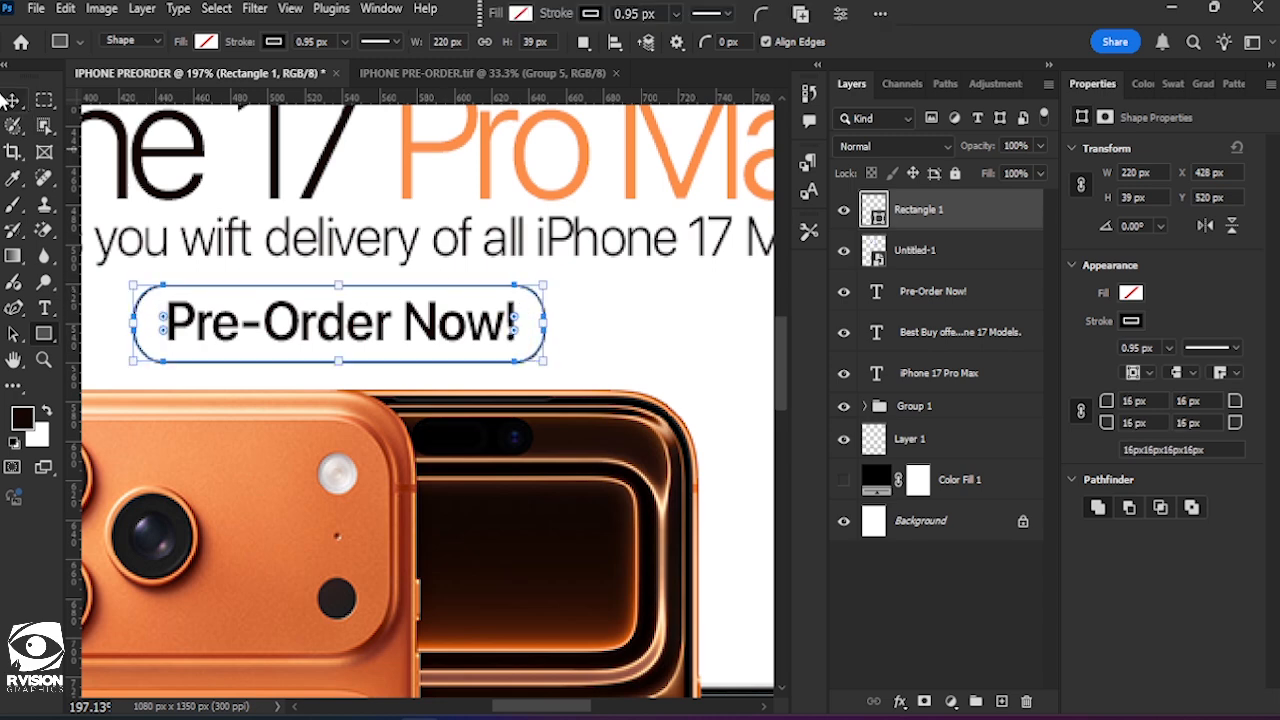
click(638, 331)
Select the "Pre-Order Now!" text with its rounded outline, align both by their horizontal centres, and deselect them.
alt+scroll(638, 331, down, 3)
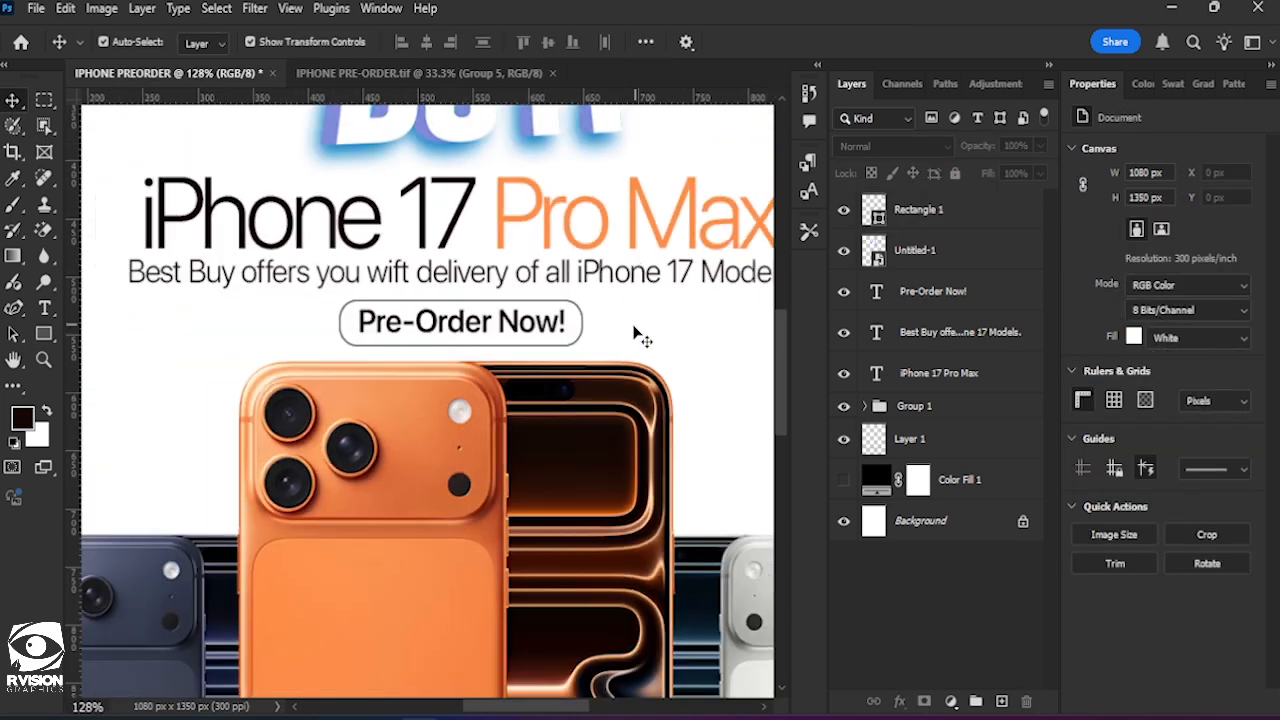
scroll(591, 374, up, 2)
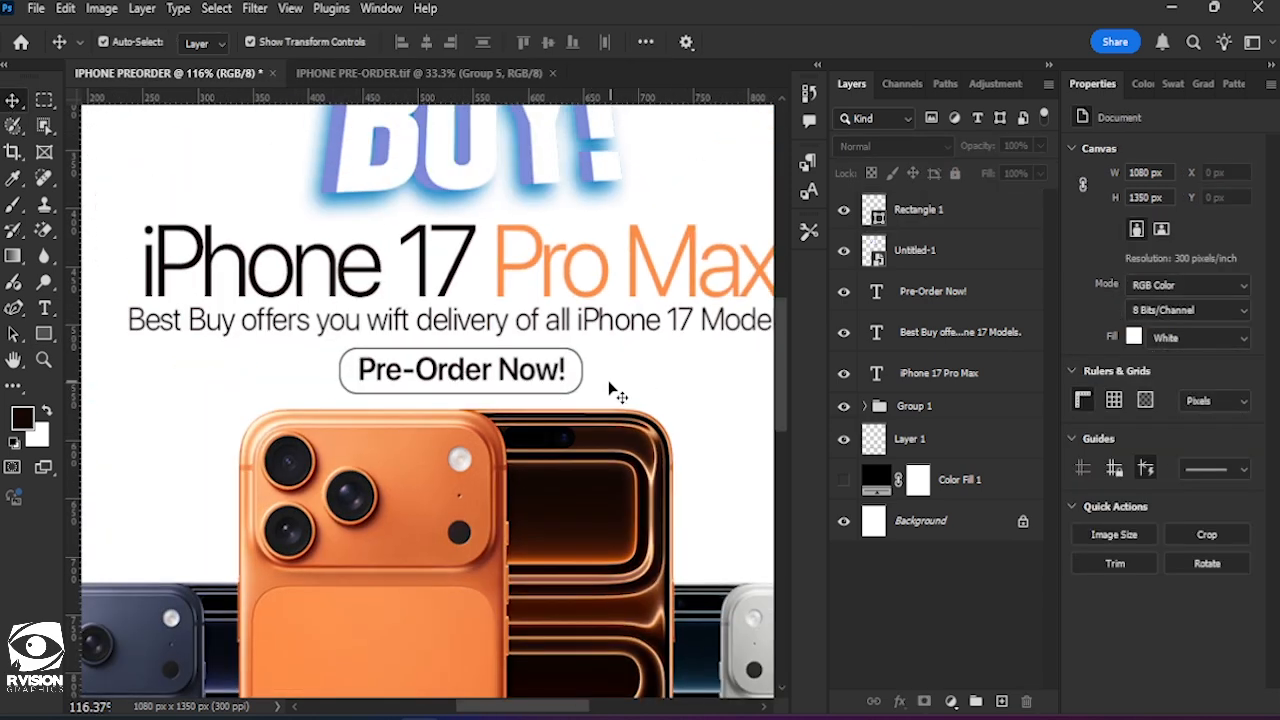
drag(608, 387, 478, 361)
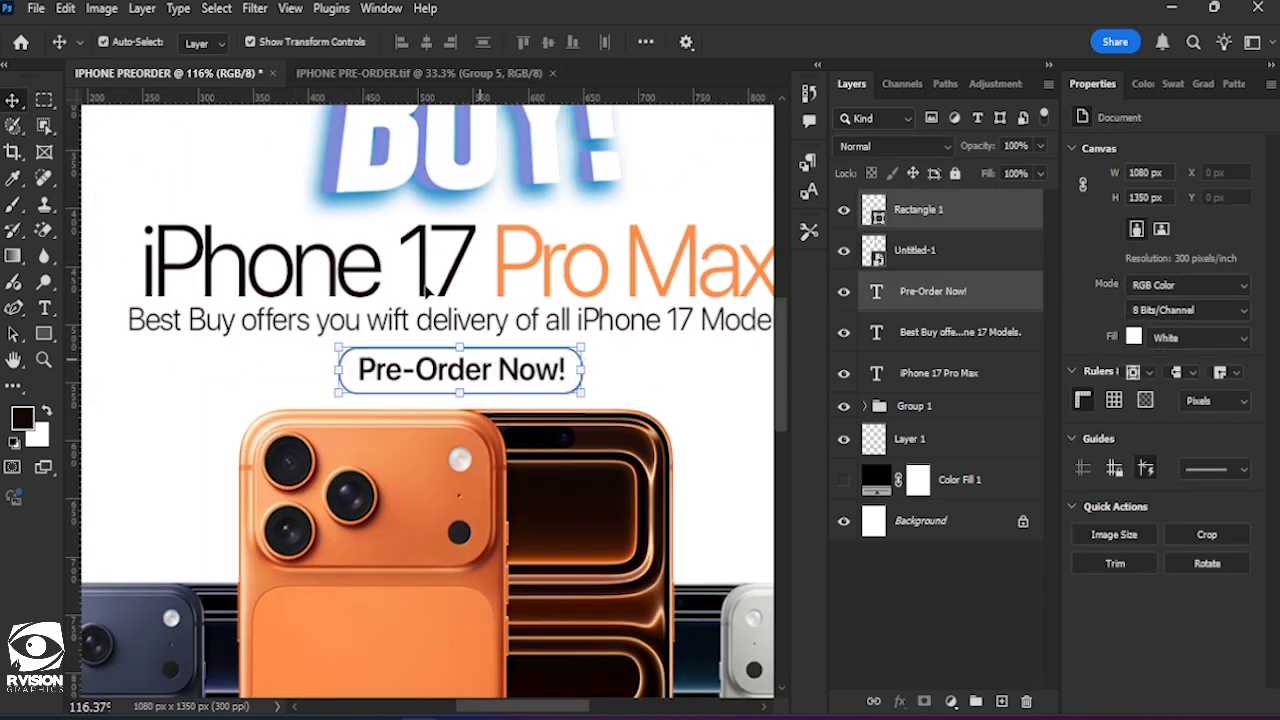
click(426, 43)
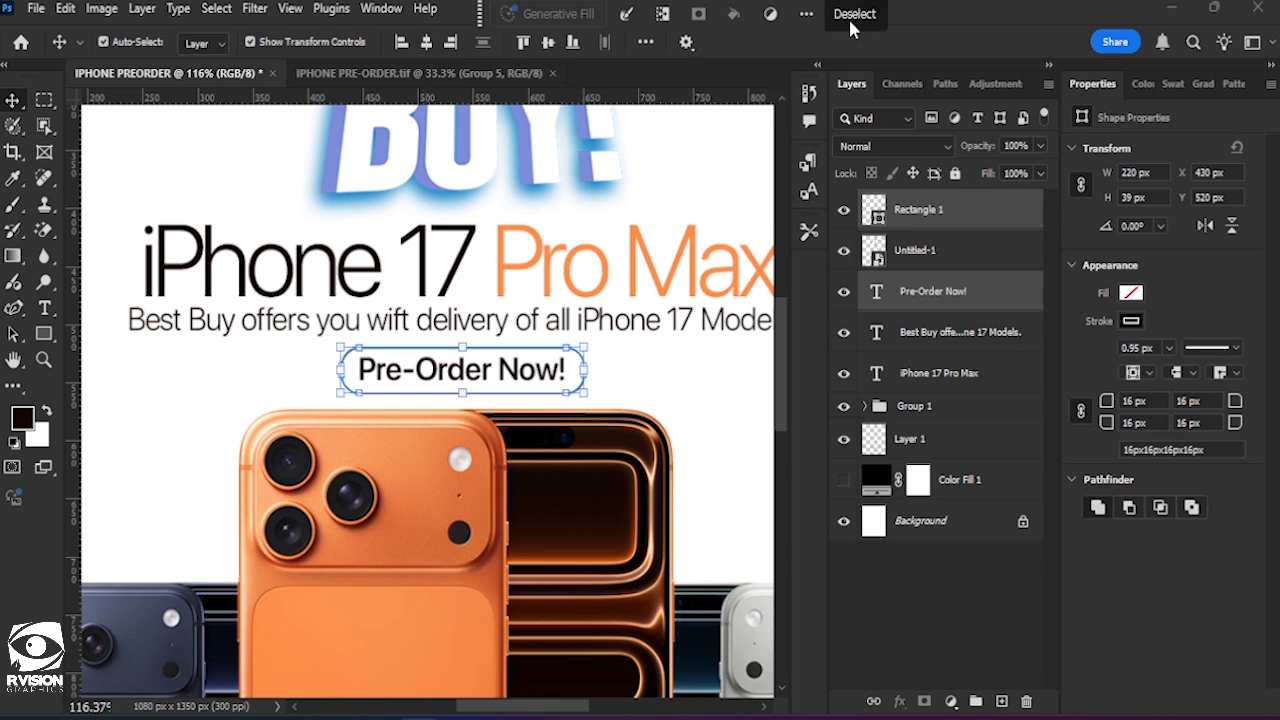
click(658, 388)
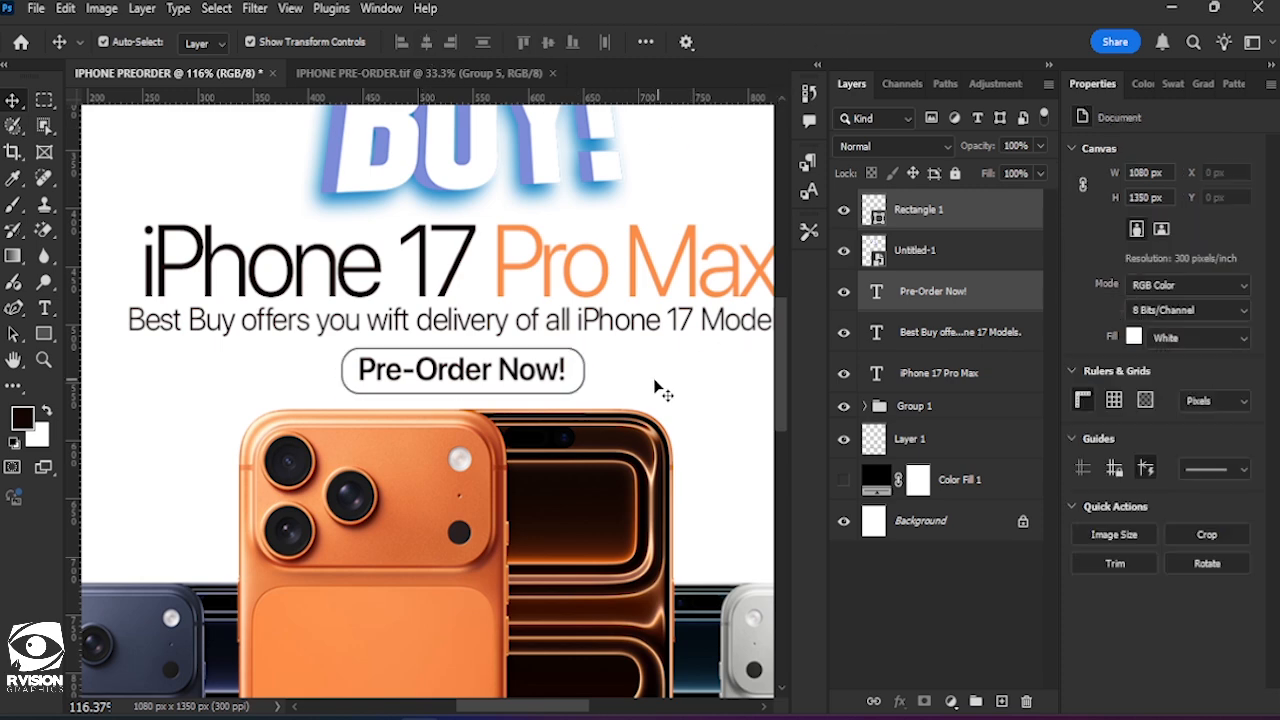
Increase the "Pre-Order Now!" outline's corner radius to 19.5 px for fully rounded ends, then deselect it.
click(584, 378)
click(41, 331)
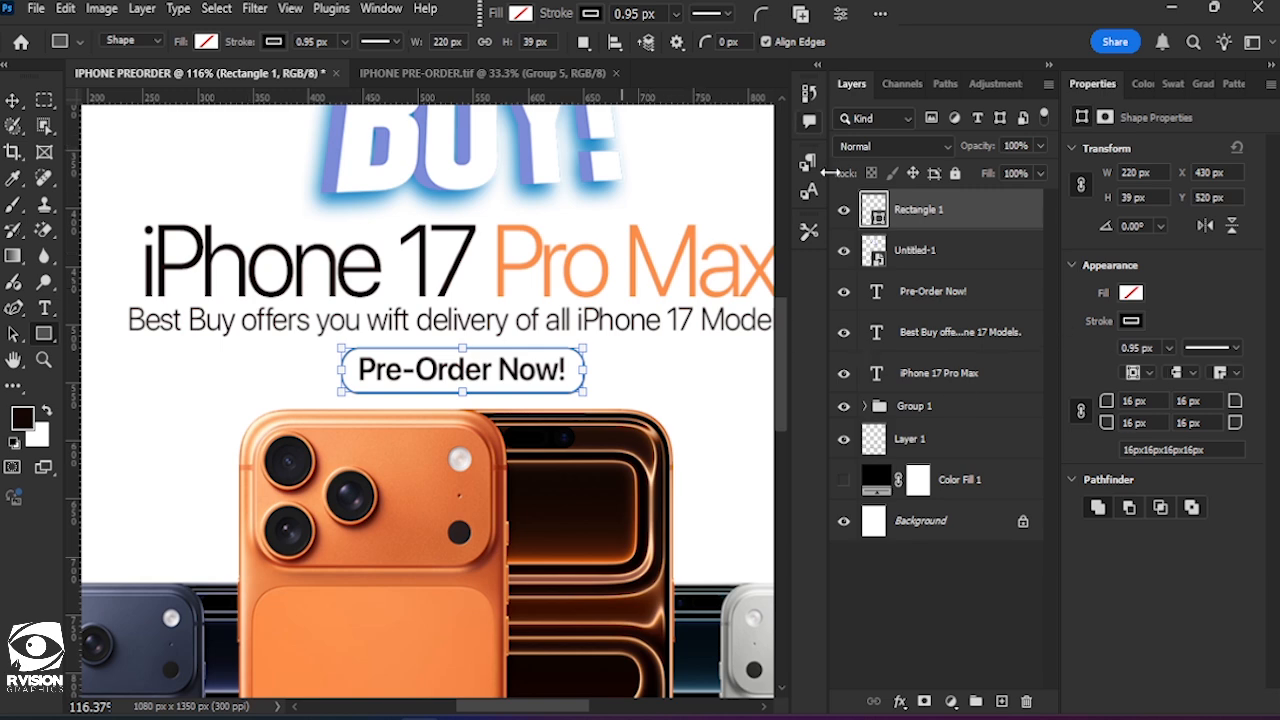
drag(1107, 403, 1119, 404)
click(1118, 401)
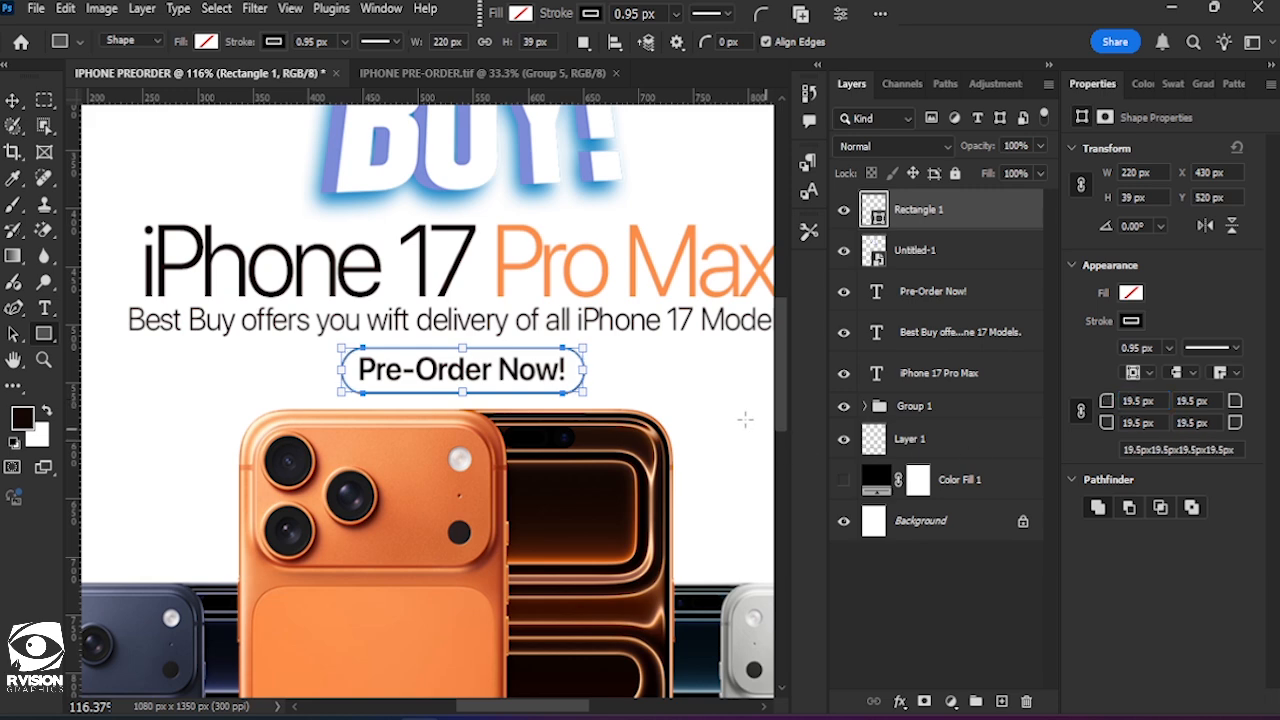
click(10, 104)
click(713, 418)
Scale the "Pre-Order Now!" text and its outline together down to about 87% and apply the transform.
scroll(713, 418, down, 5)
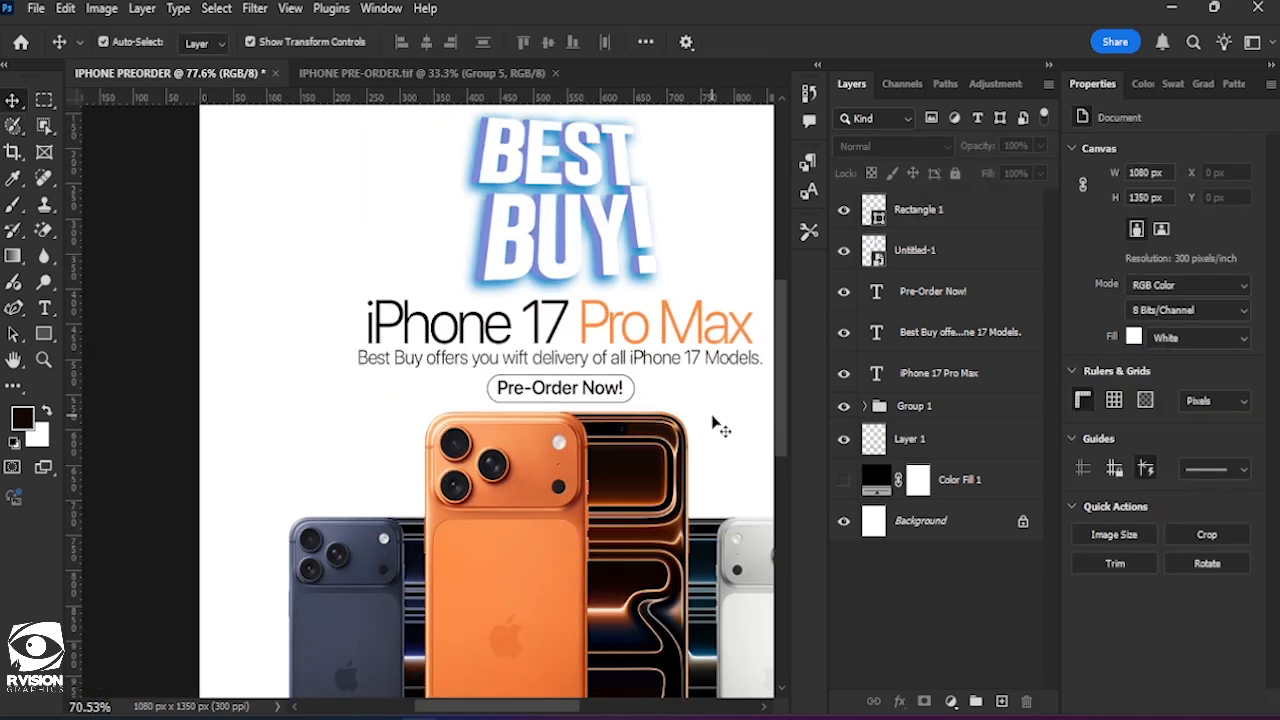
drag(653, 415, 627, 411)
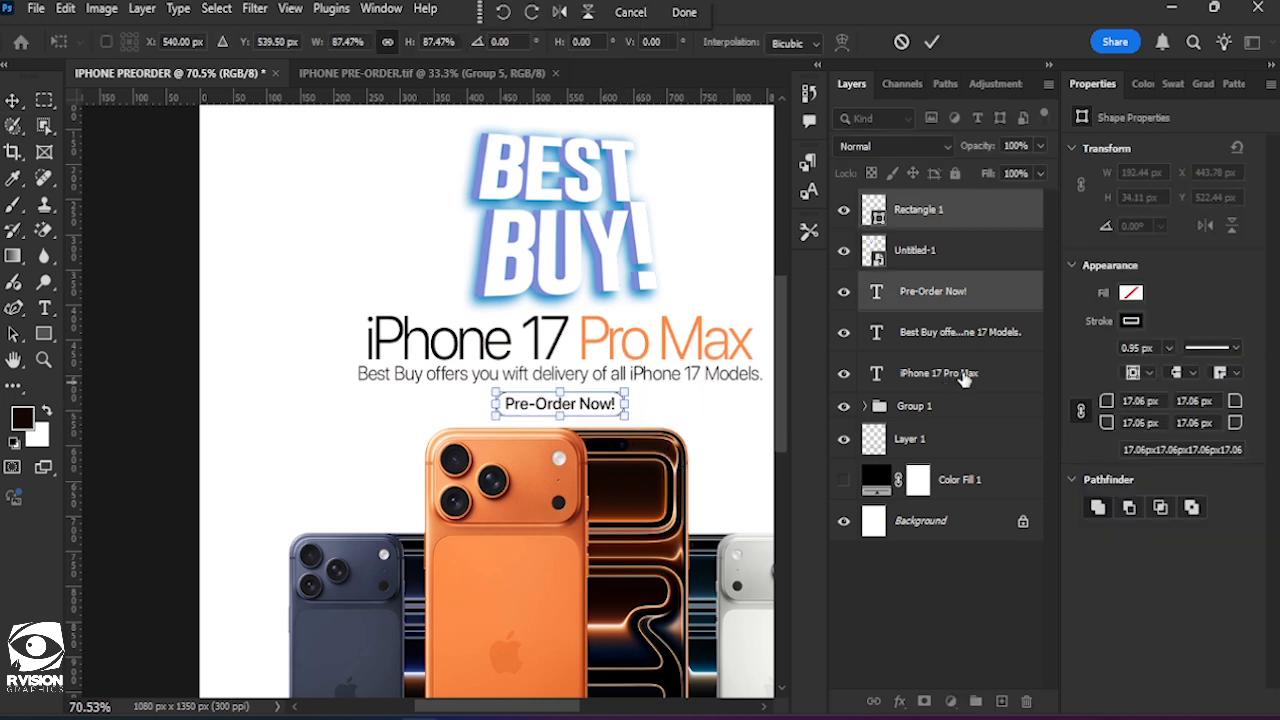
key(Return)
Nudge only the rounded outline up 1 px around the "Pre-Order Now!" text and deselect it.
click(920, 210)
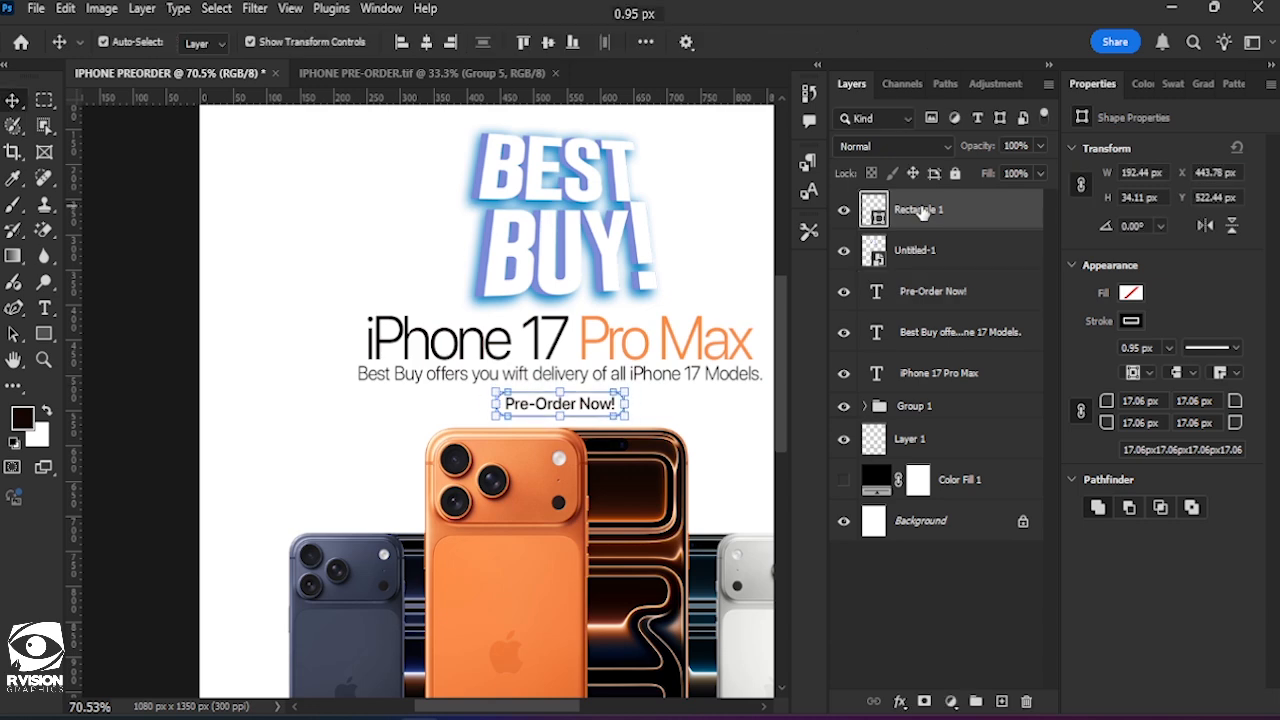
key(Up)
key(Up)
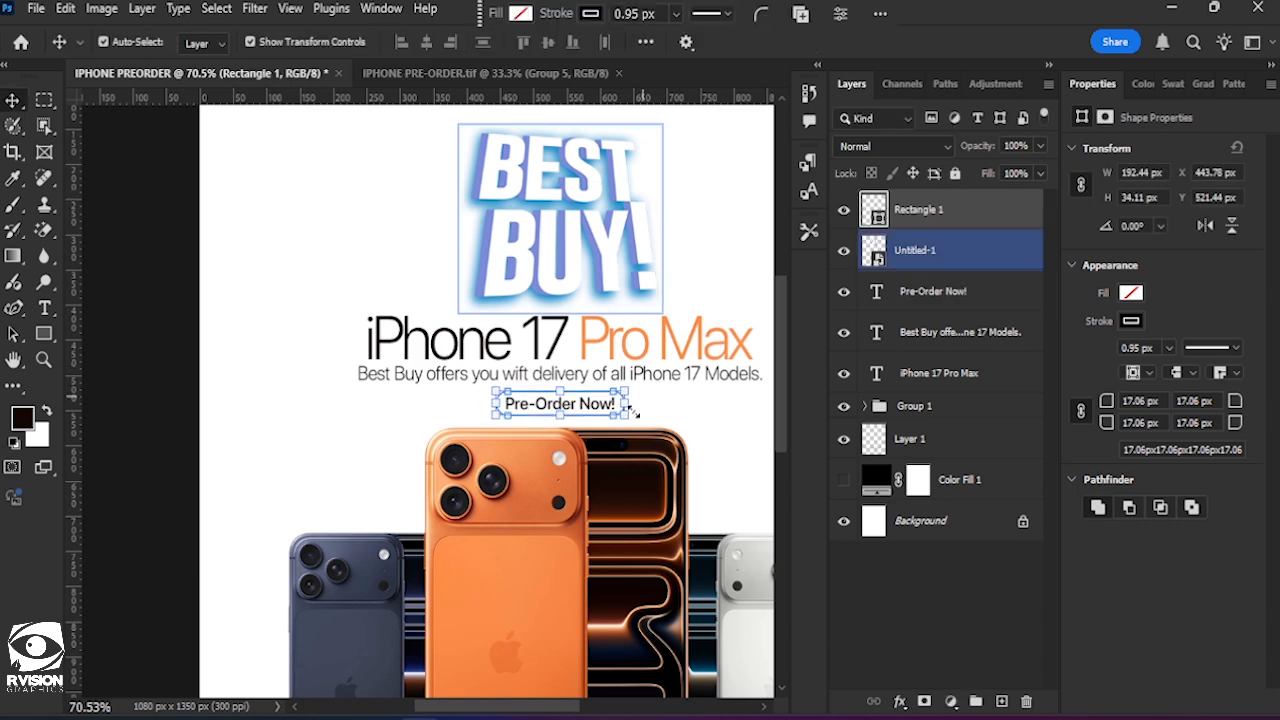
click(705, 237)
scroll(705, 240, down, 2)
scroll(703, 238, down, 2)
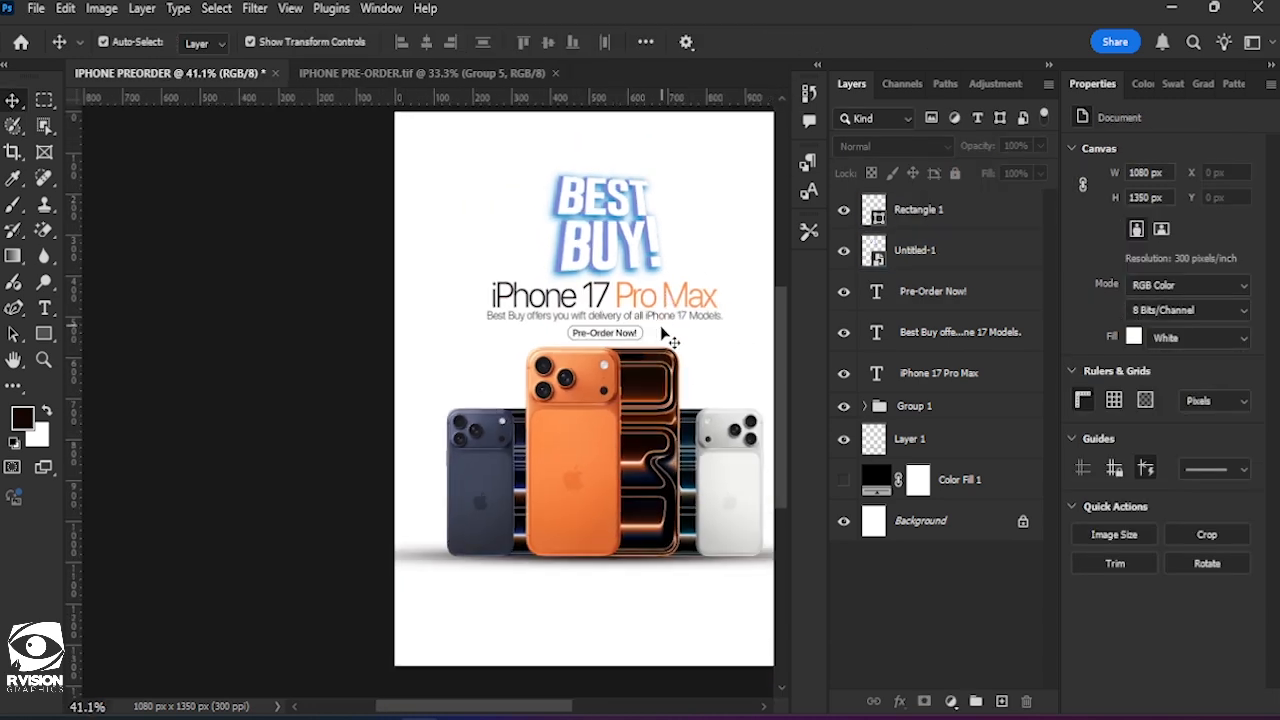
Scale the "BEST BUY!" logo up to 55.91%, position it centred just above the iPhone 17 Pro Max headline, and apply the transform.
scroll(660, 338, right, 4)
scroll(600, 384, up, 2)
scroll(466, 474, down, 1)
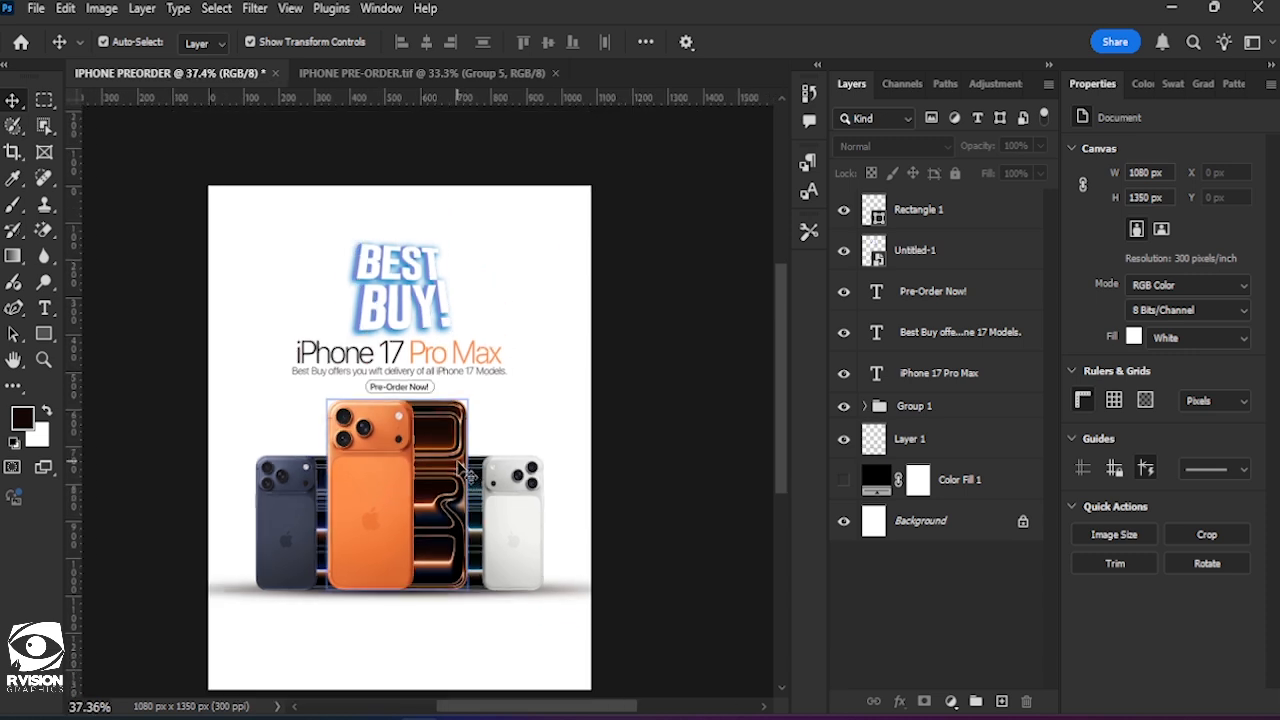
scroll(468, 476, down, 1)
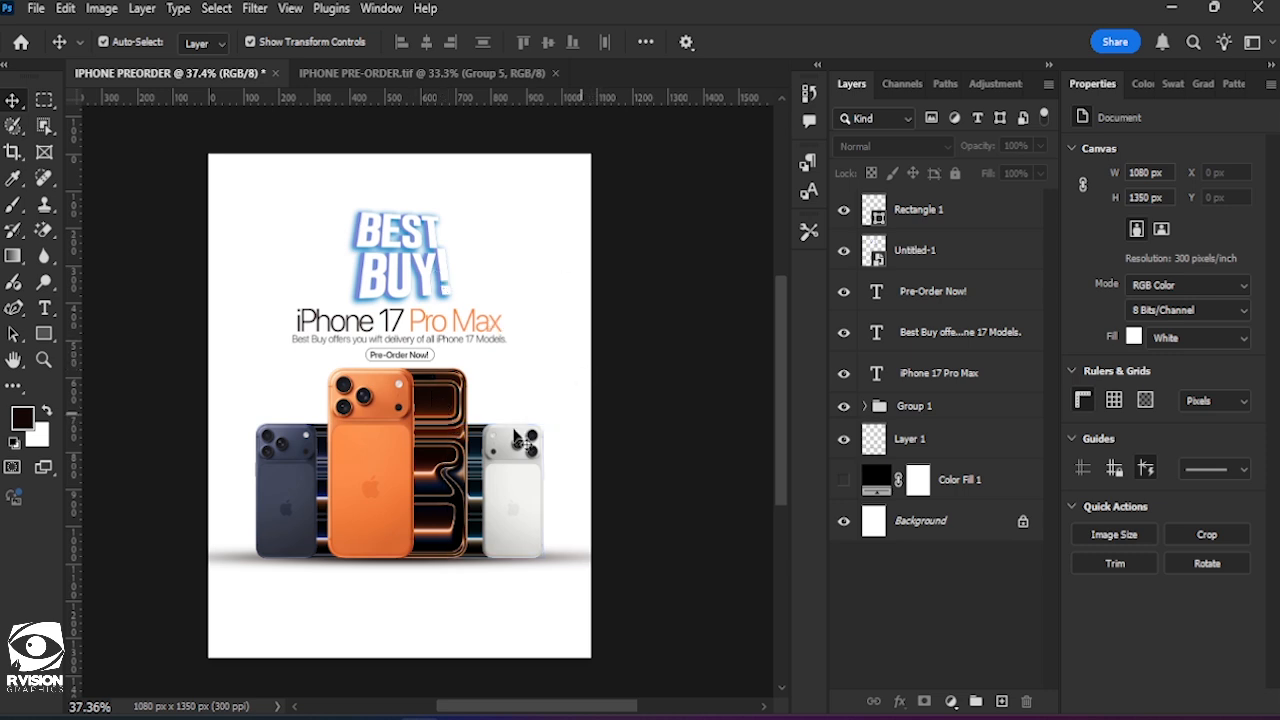
click(410, 258)
key(ctrl+t)
drag(444, 199, 455, 210)
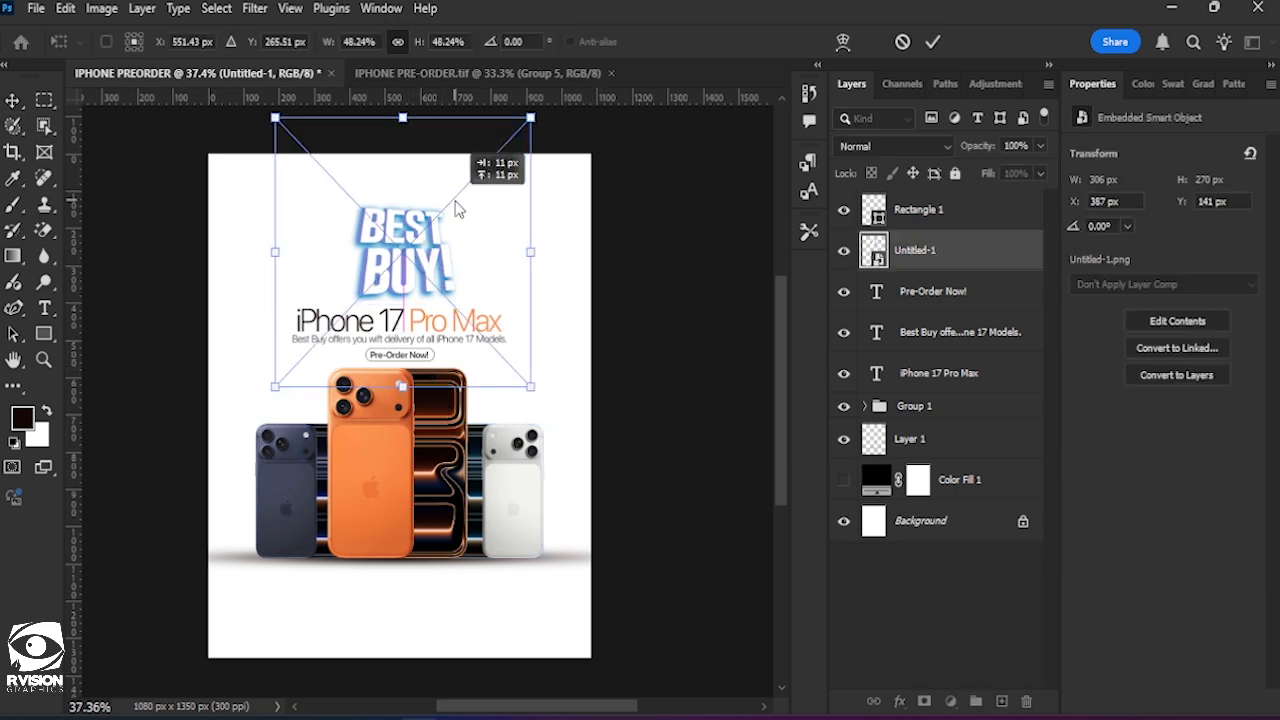
drag(530, 386, 546, 404)
drag(427, 297, 430, 283)
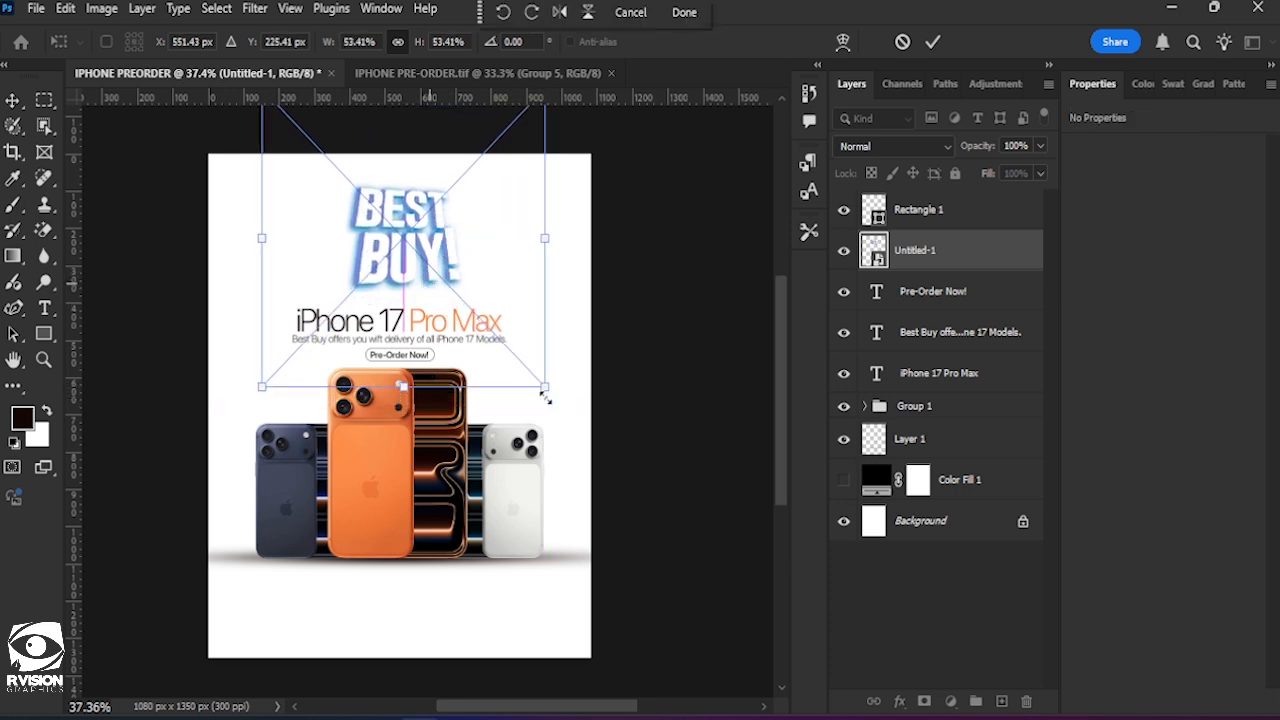
drag(545, 398, 553, 401)
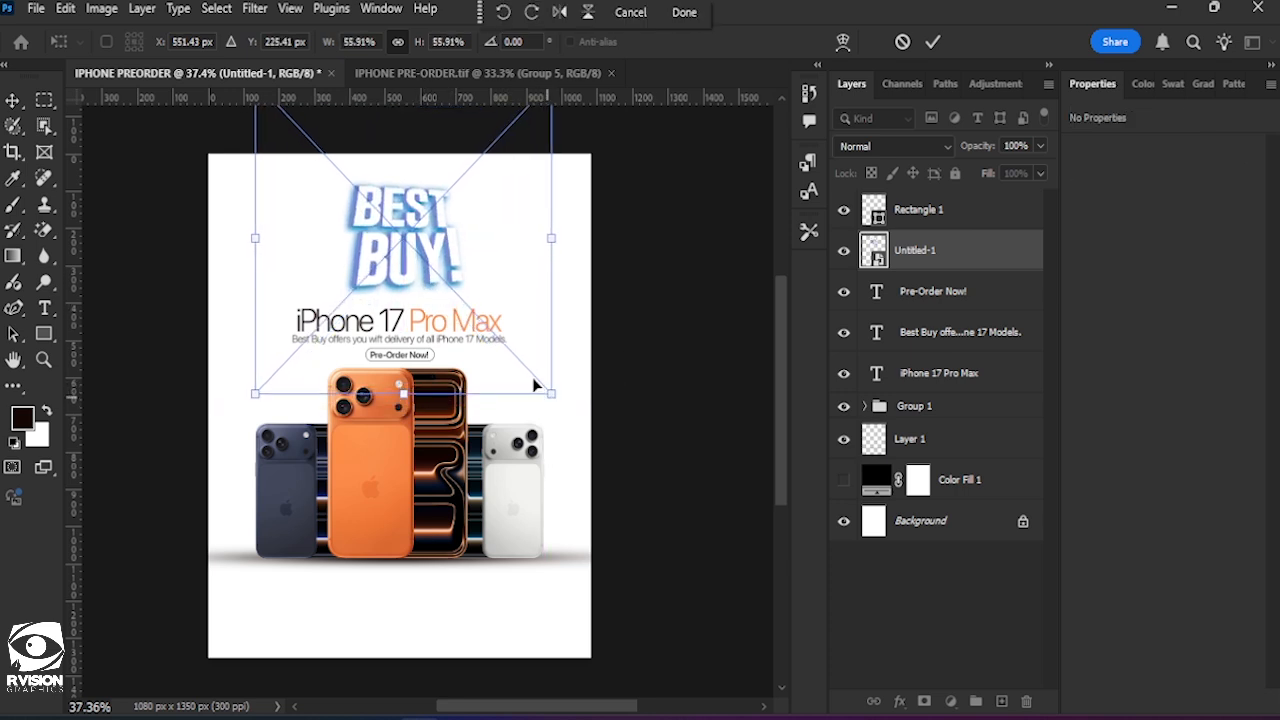
key(Down)
key(Down)
key(Down)
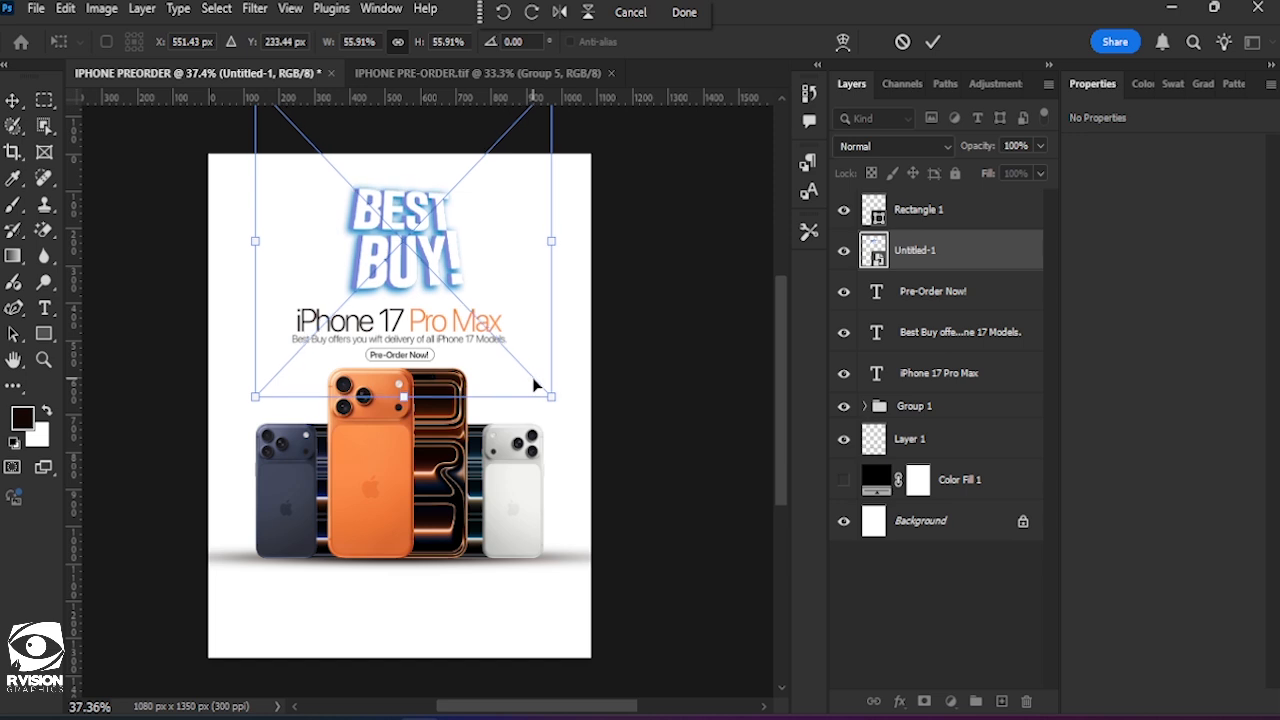
click(932, 42)
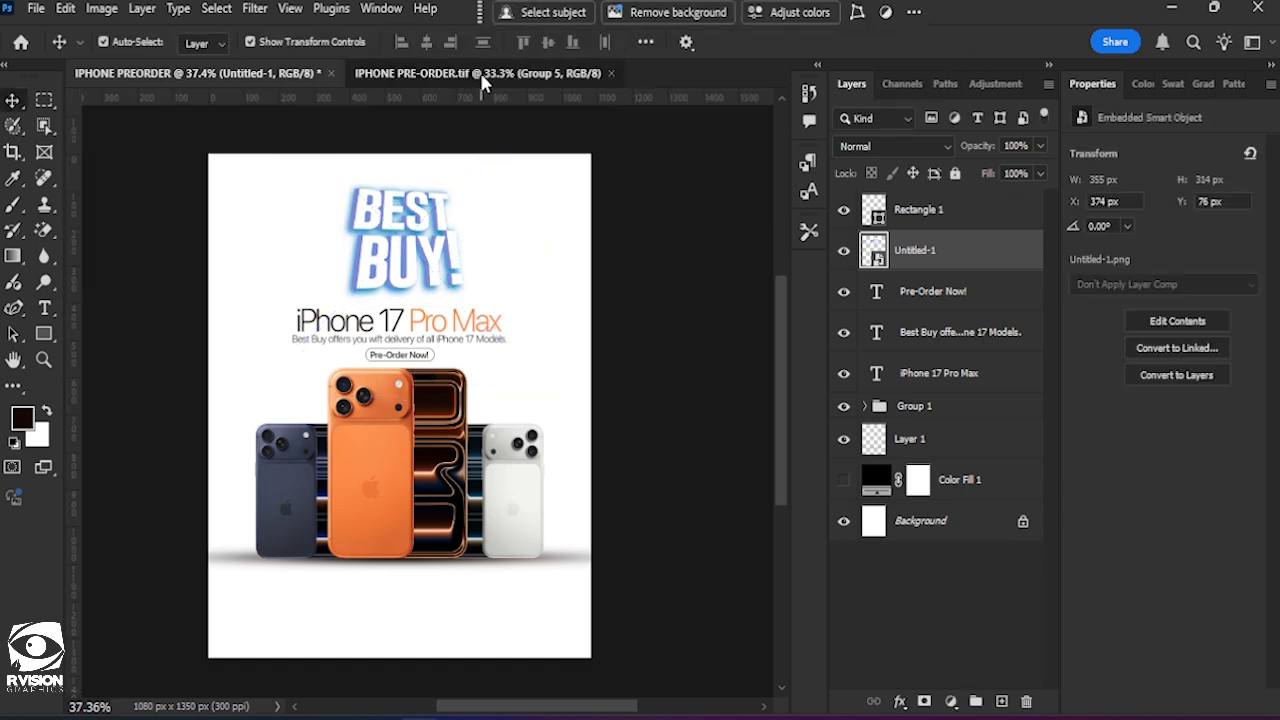
Copy the small Apple logo and "BEST BUY" text from IPHONE PRE-ORDER.tif and paste them into the IPHONE PREORDER document.
click(478, 74)
drag(324, 231, 268, 201)
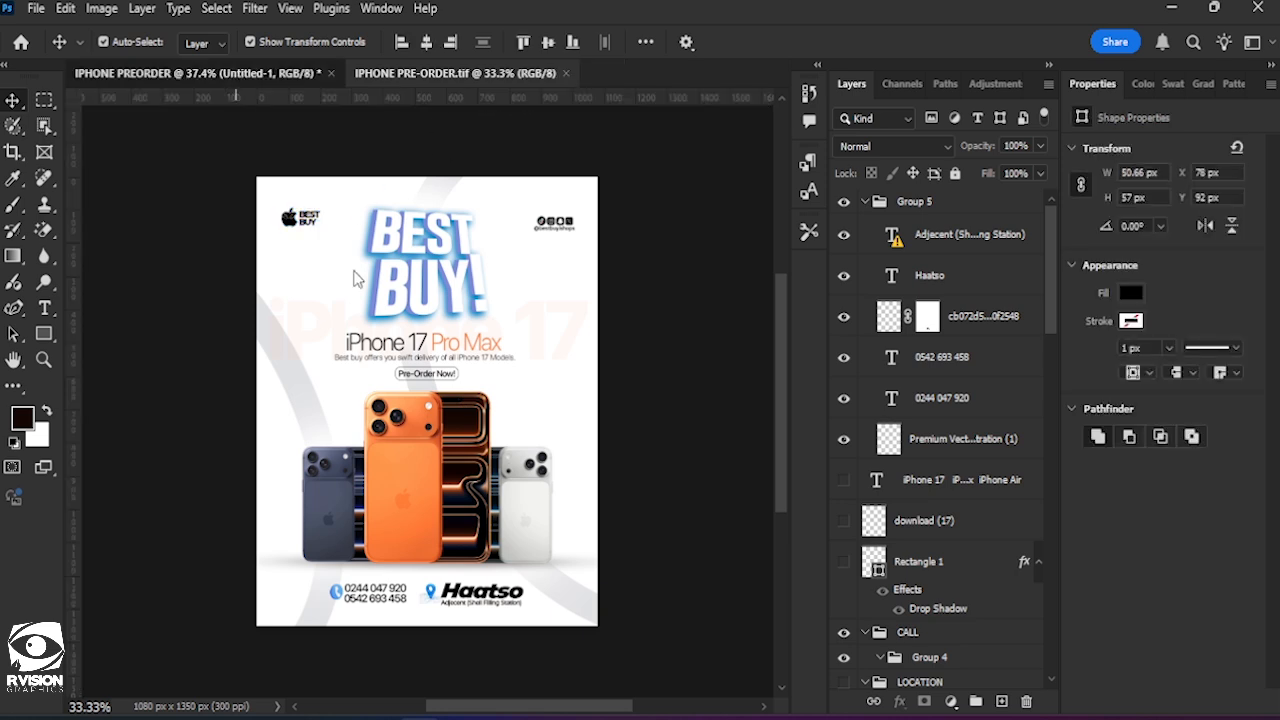
click(235, 74)
key(ctrl+v)
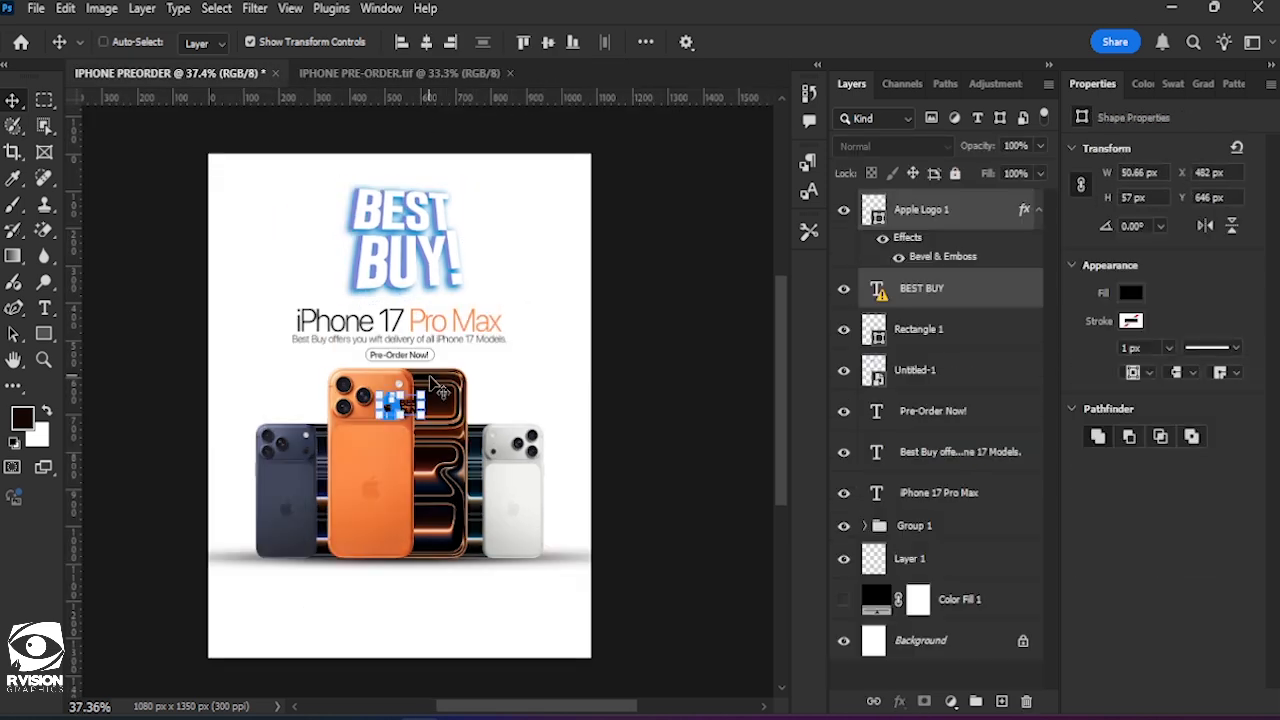
Move the pasted Apple logo and "BEST BUY" text together to the flyer's upper-left corner, without transforming the missing-font text.
drag(438, 387, 403, 400)
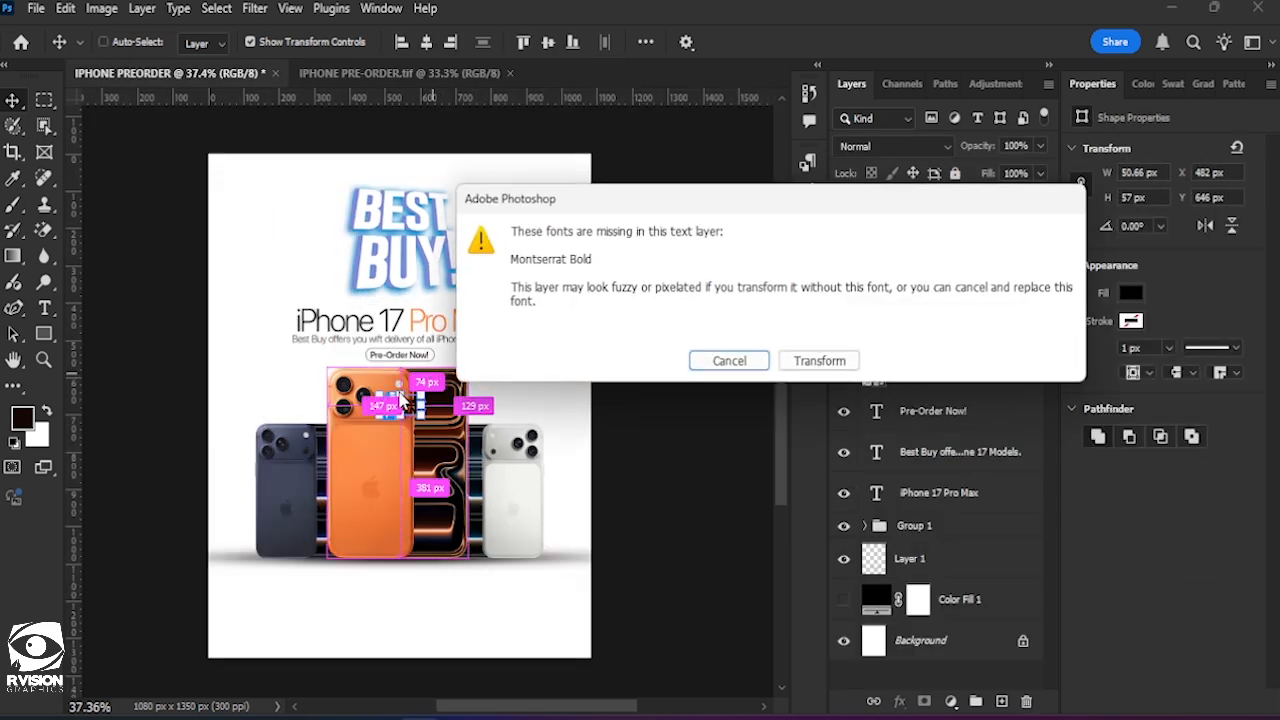
click(734, 366)
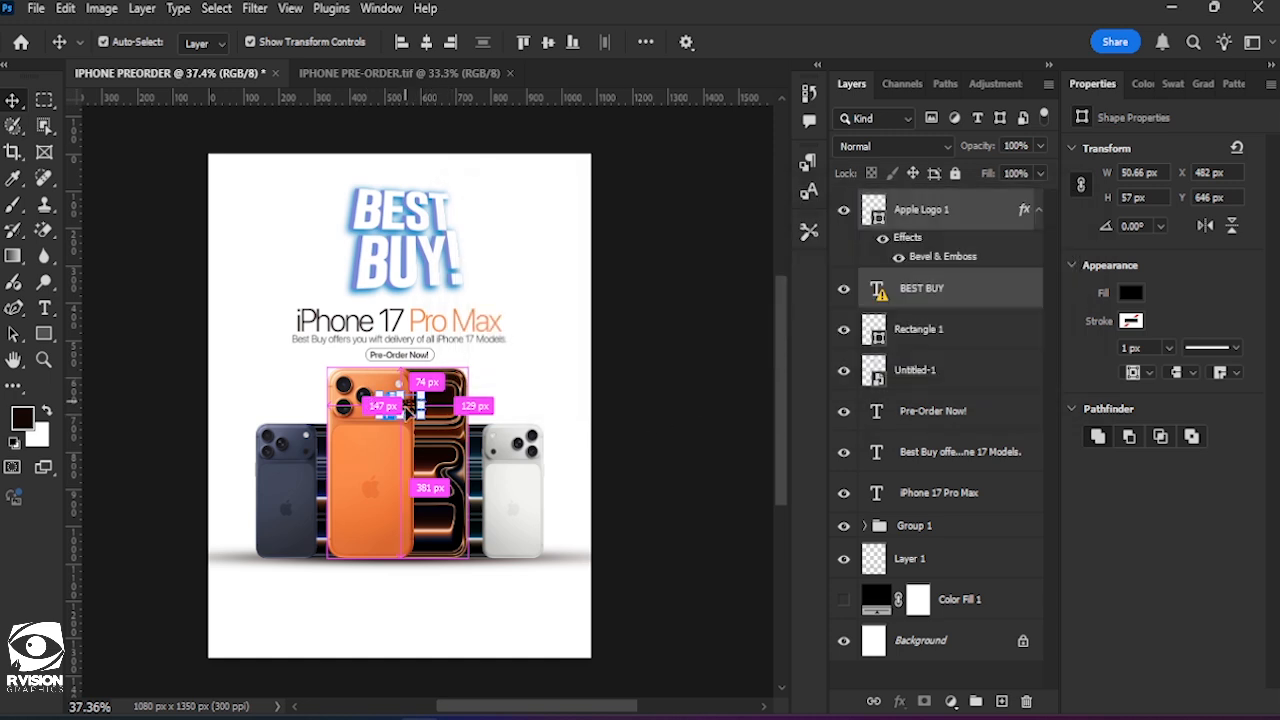
scroll(407, 410, up, 3)
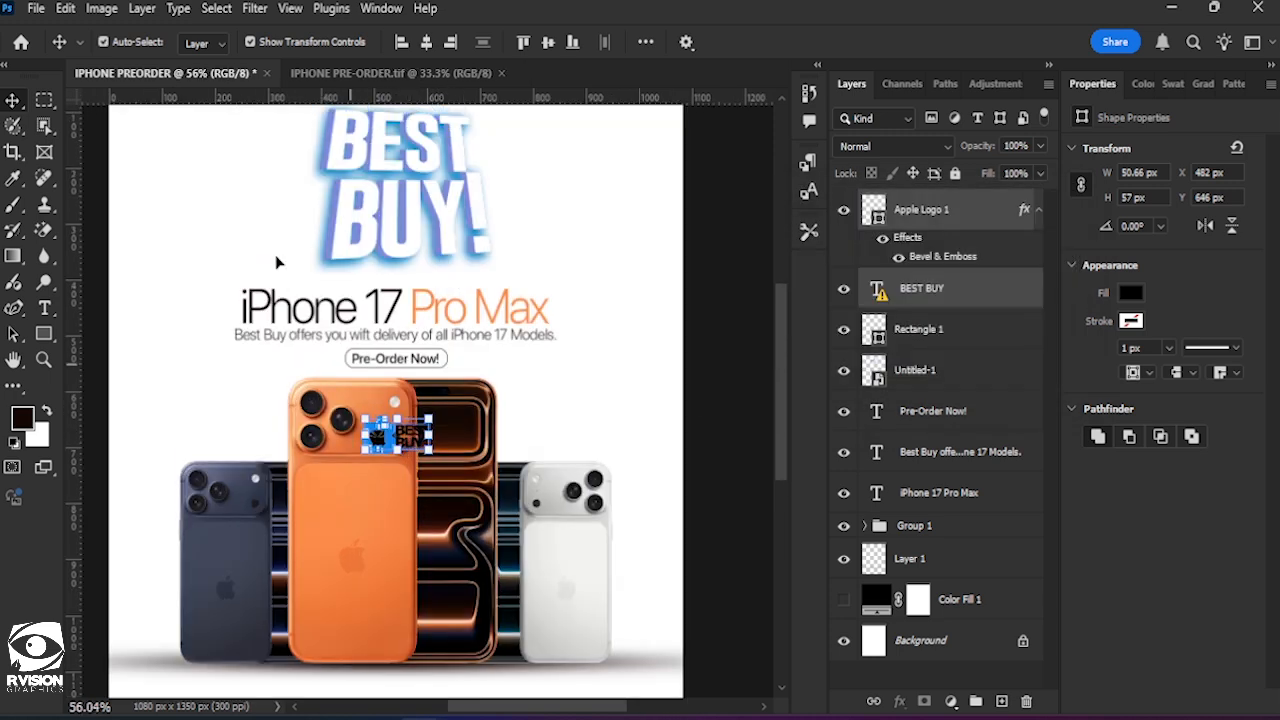
drag(397, 433, 203, 127)
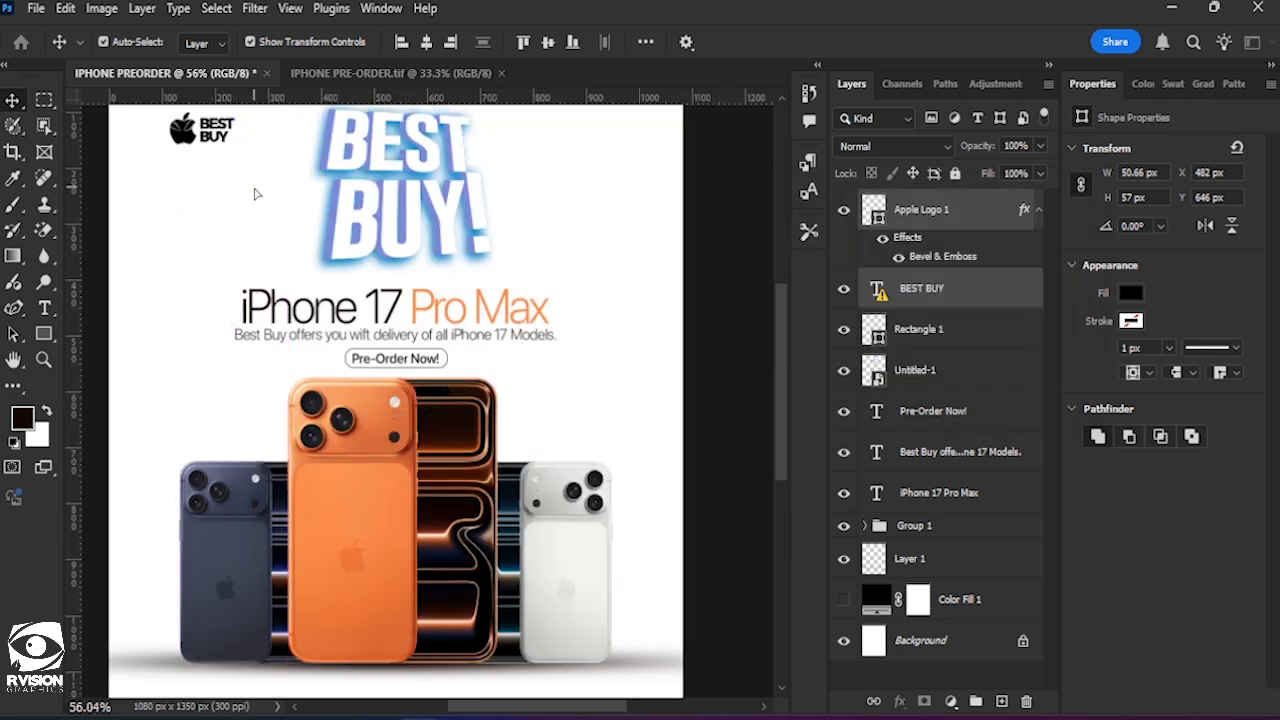
scroll(234, 271, up, 5)
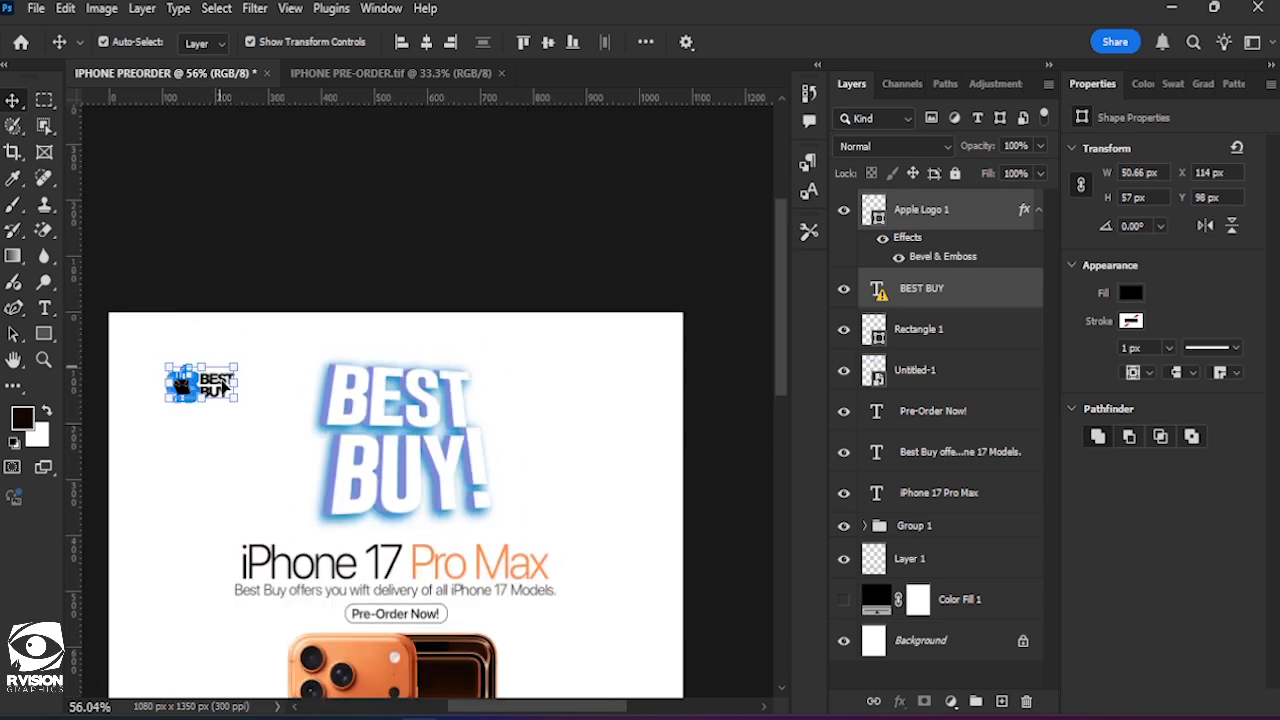
drag(207, 386, 207, 382)
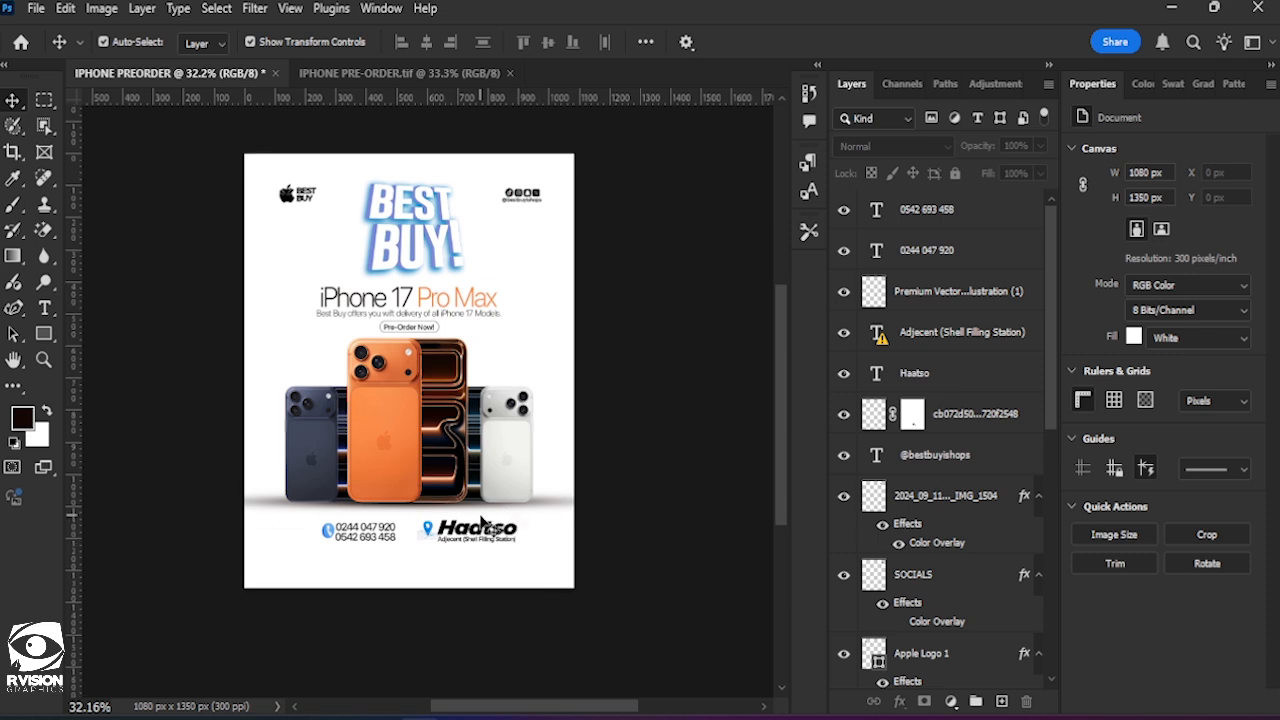
Draw an unfilled ellipse about 1120 x 1118 px with a 21.06 px black stroke, directly above the Color Fill 1 layer.
scroll(463, 418, up, 1)
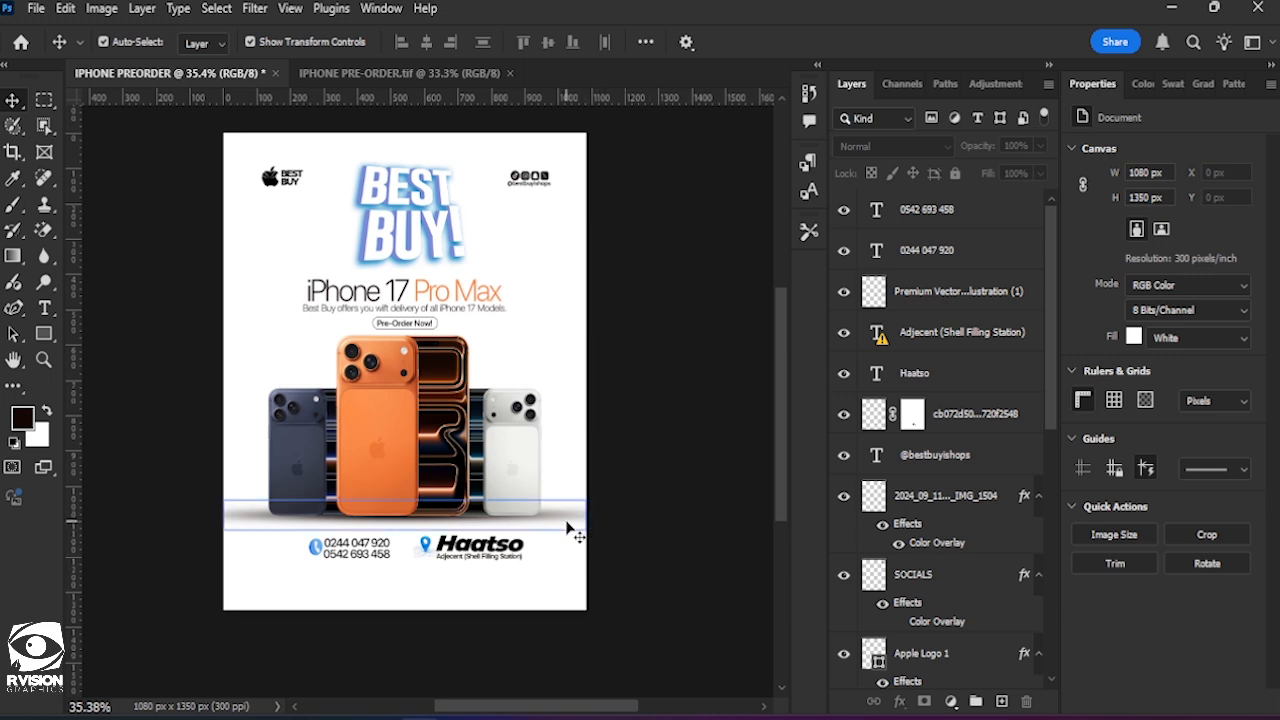
click(572, 528)
click(745, 587)
scroll(923, 571, down, 2)
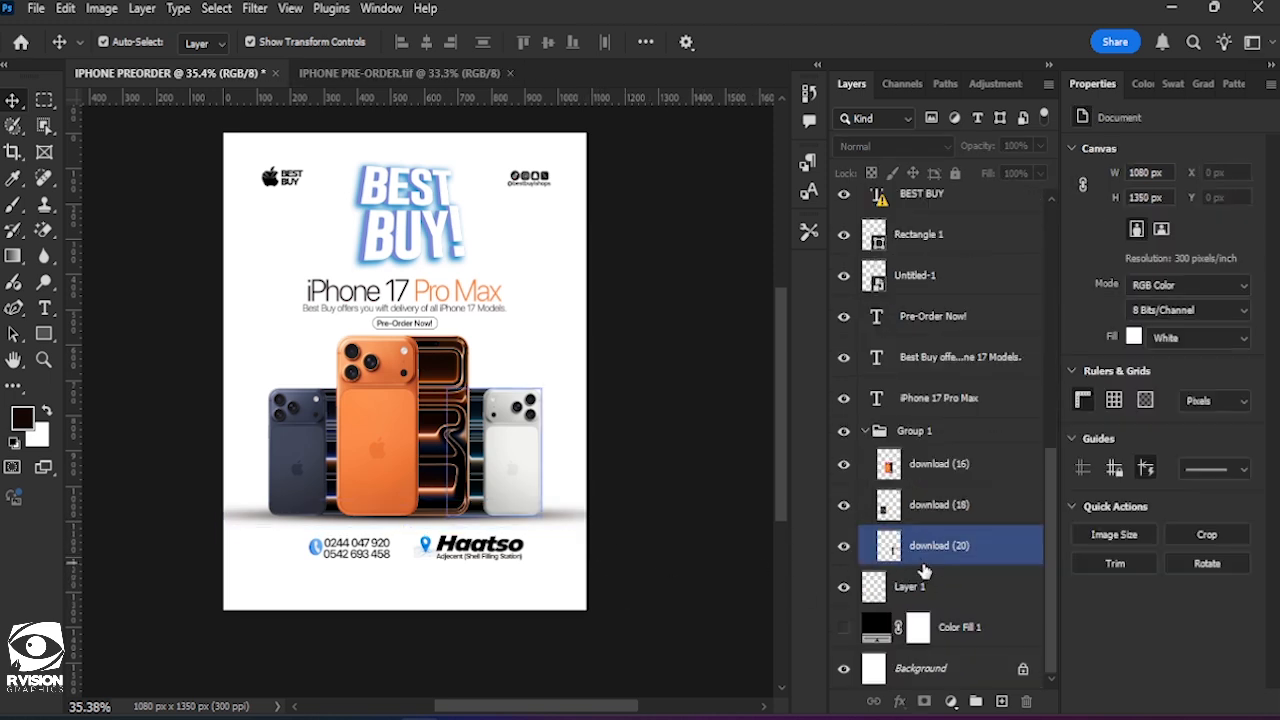
click(982, 627)
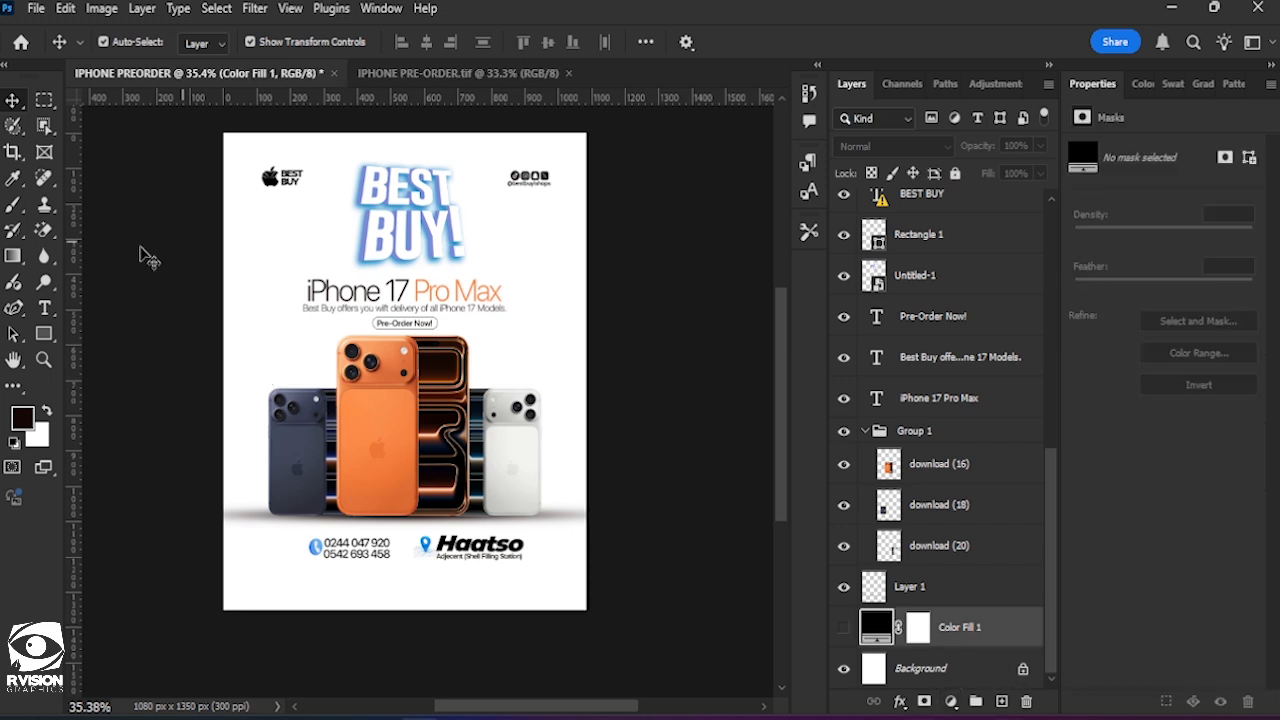
click(46, 332)
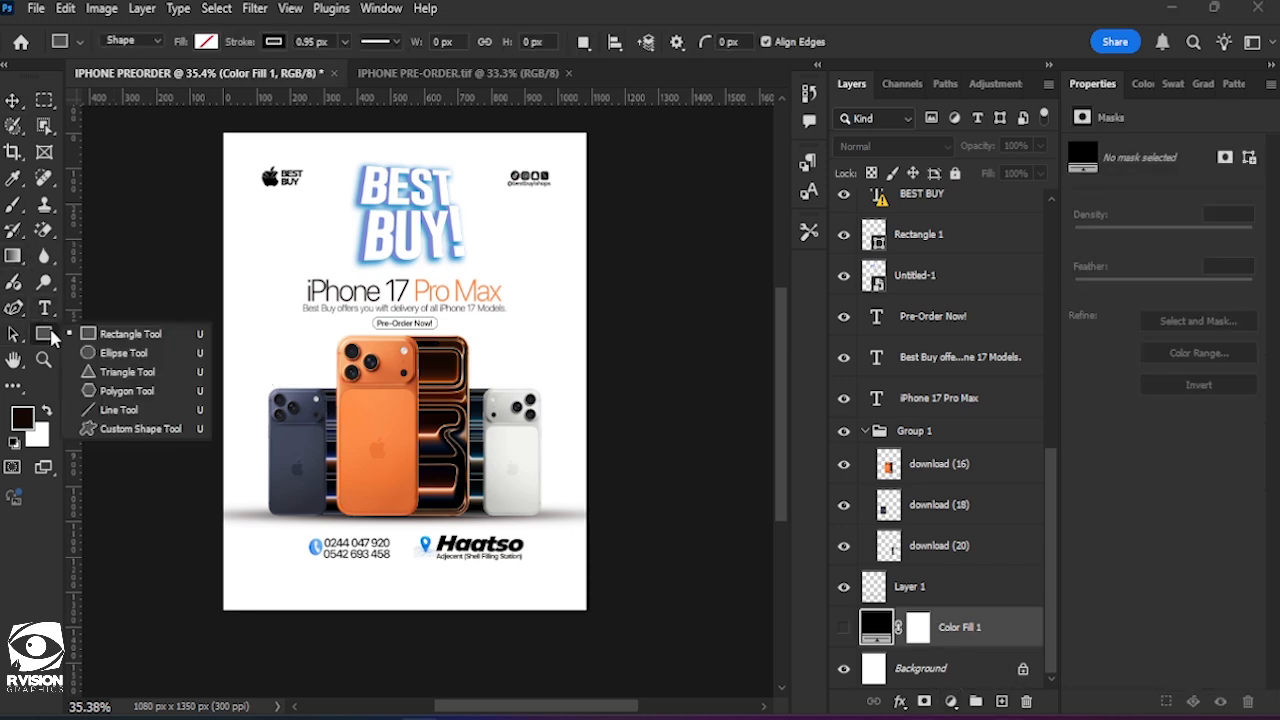
click(111, 354)
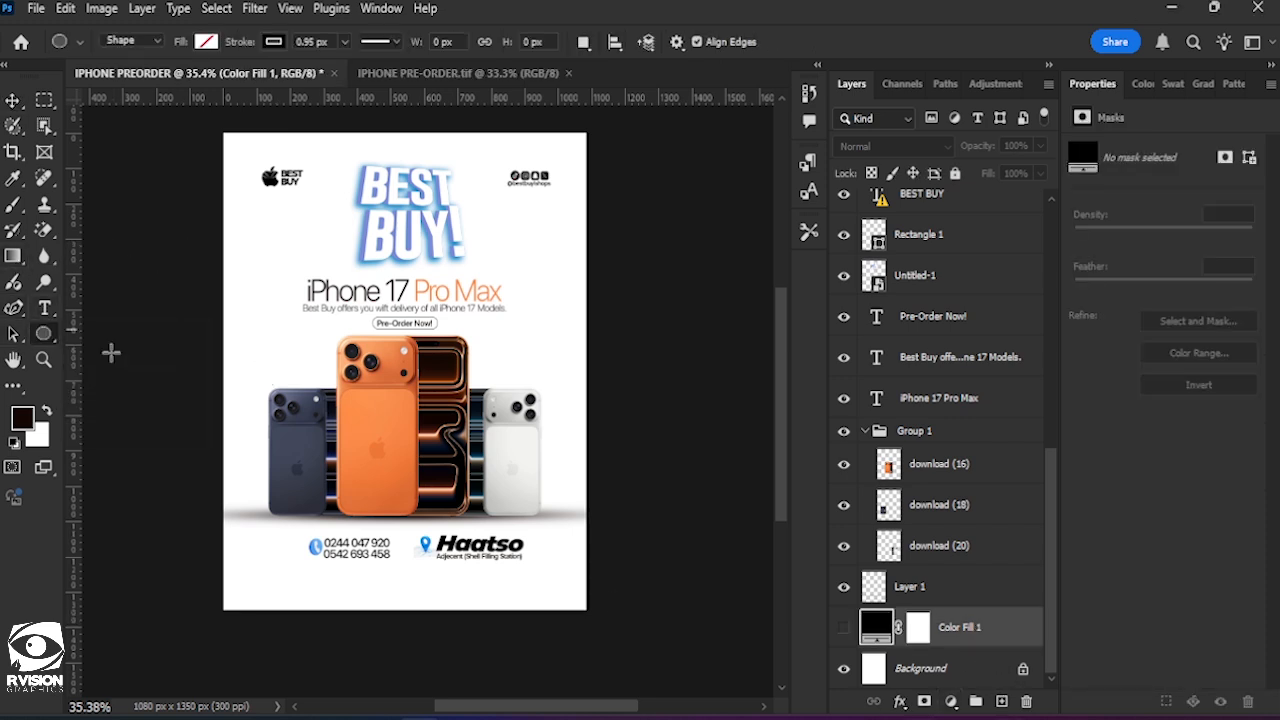
click(344, 42)
drag(350, 64, 352, 64)
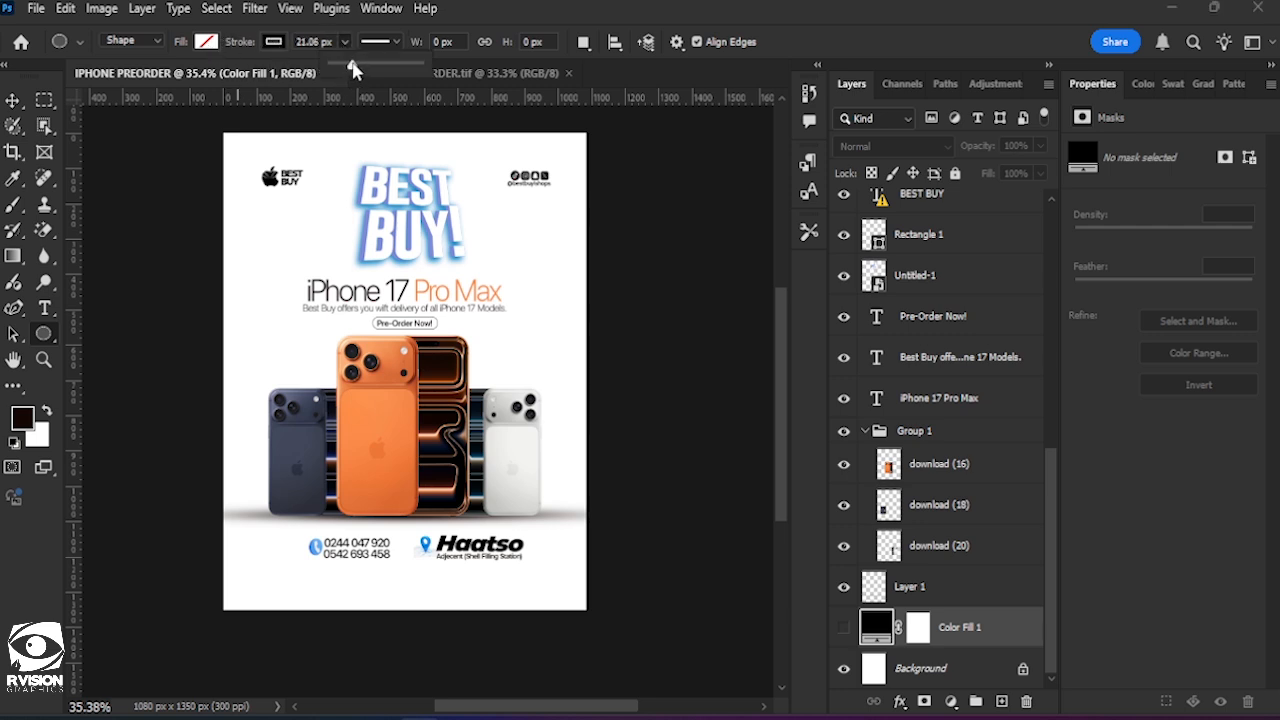
click(551, 7)
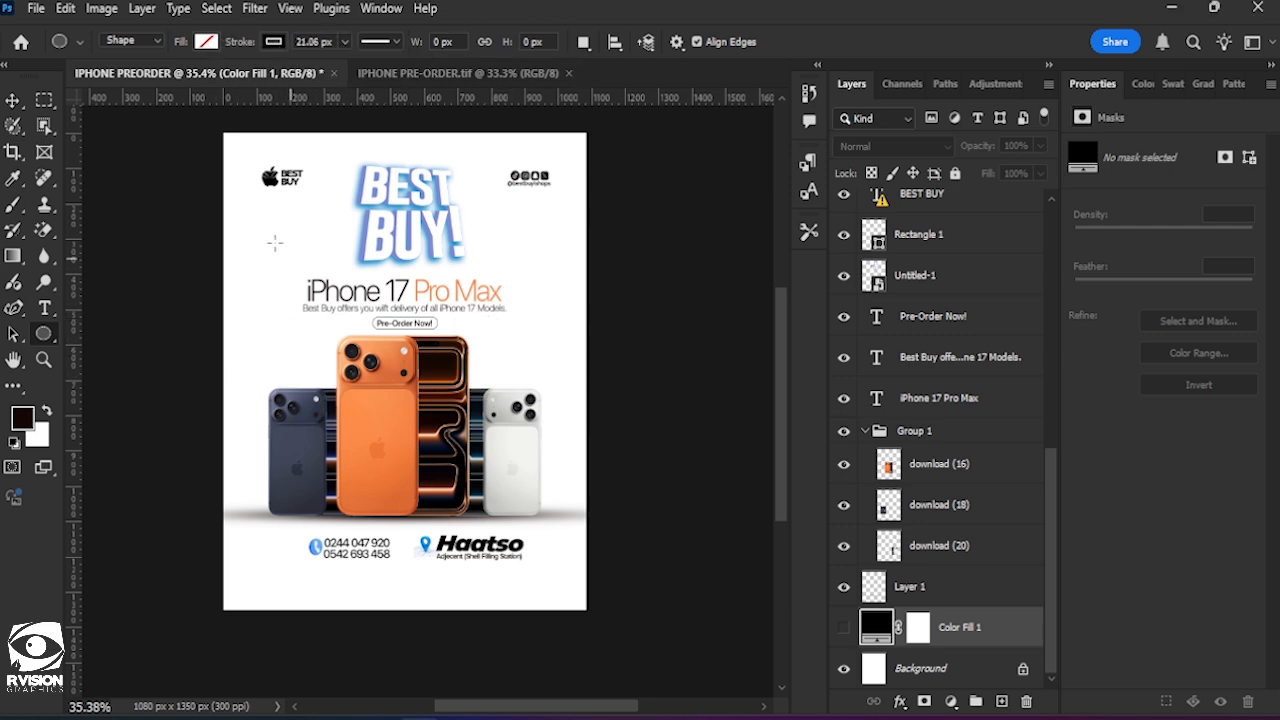
drag(293, 257, 650, 630)
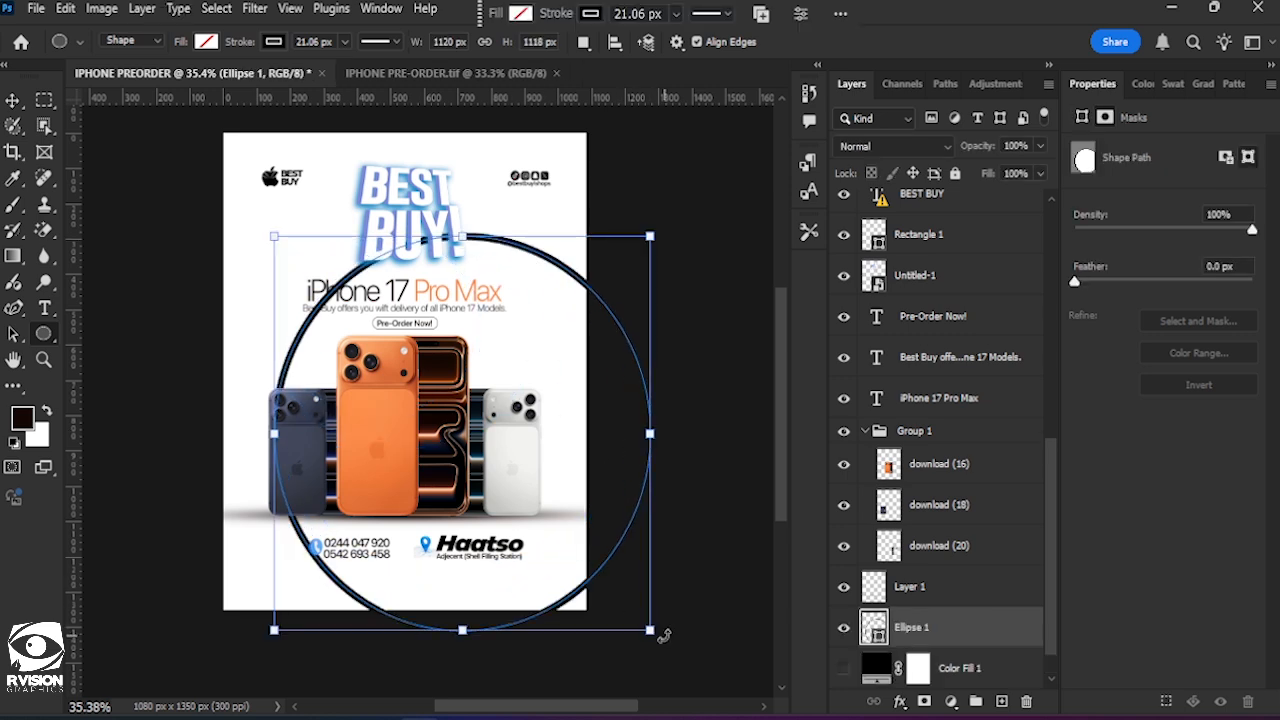
Thicken the ellipse's stroke to about 84 px and recolour it #414659, sampled from the dark blue phone.
click(344, 41)
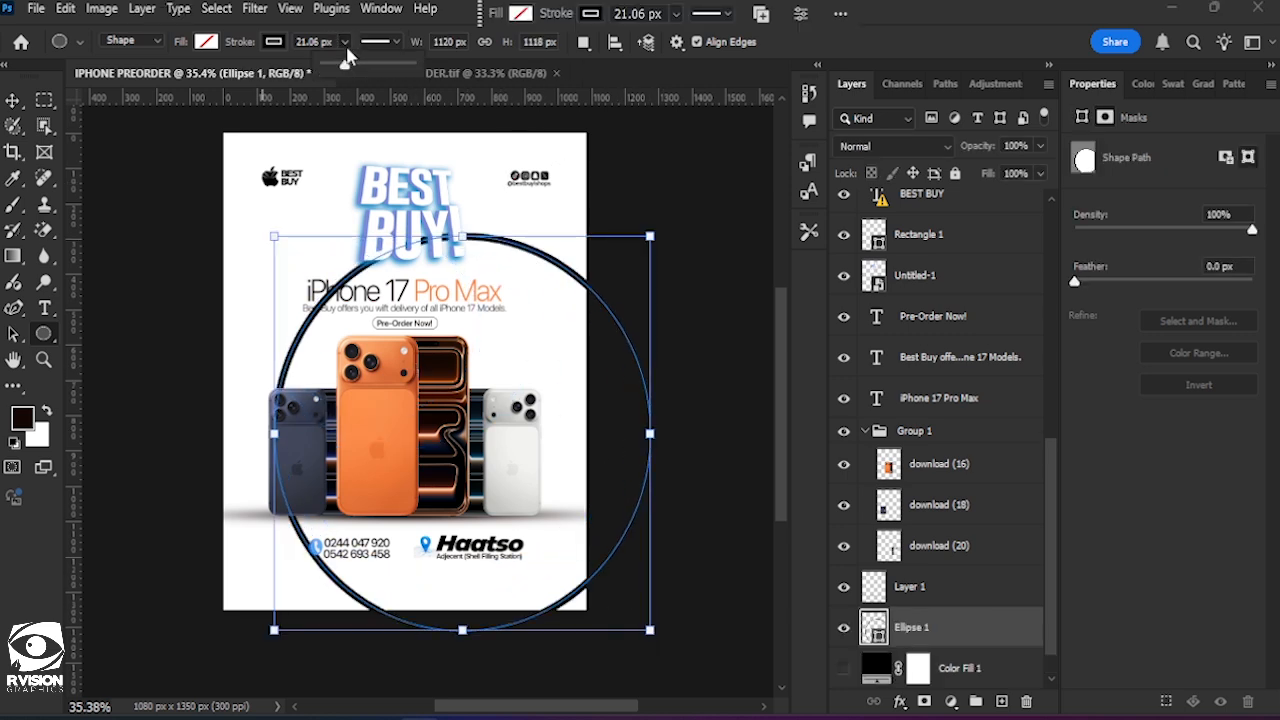
drag(351, 70, 372, 64)
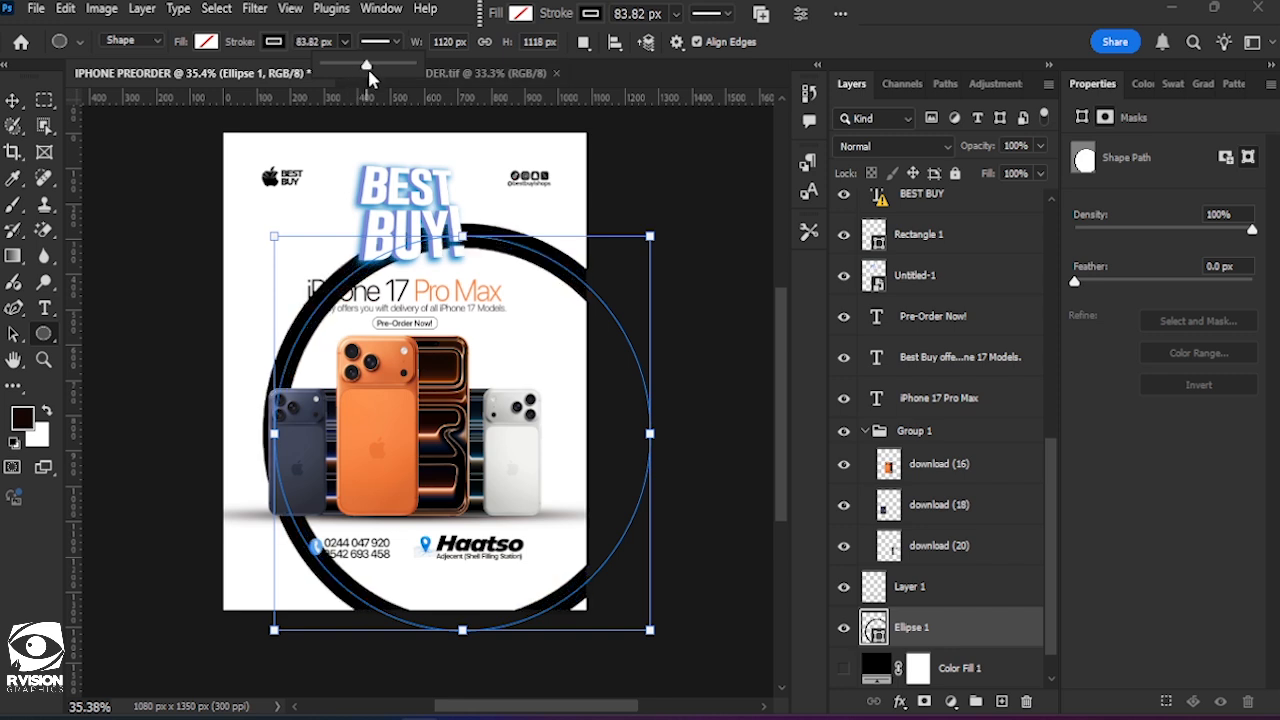
click(595, 15)
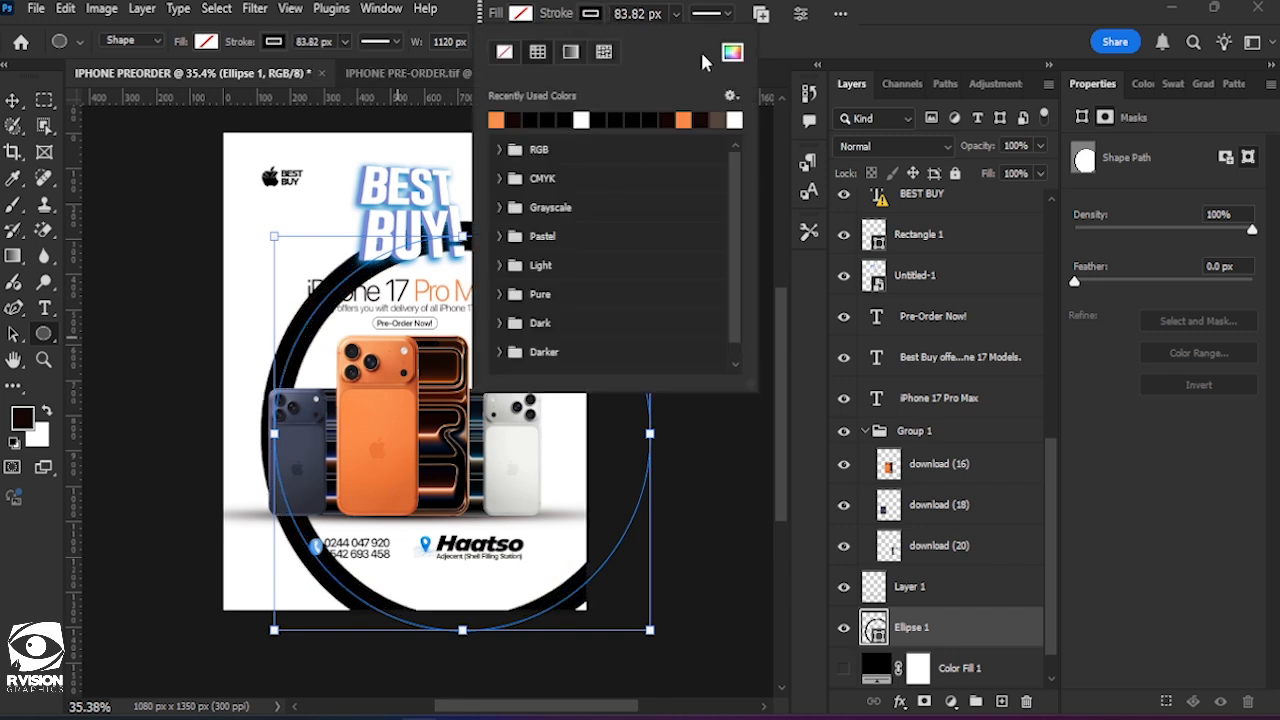
click(732, 52)
click(307, 432)
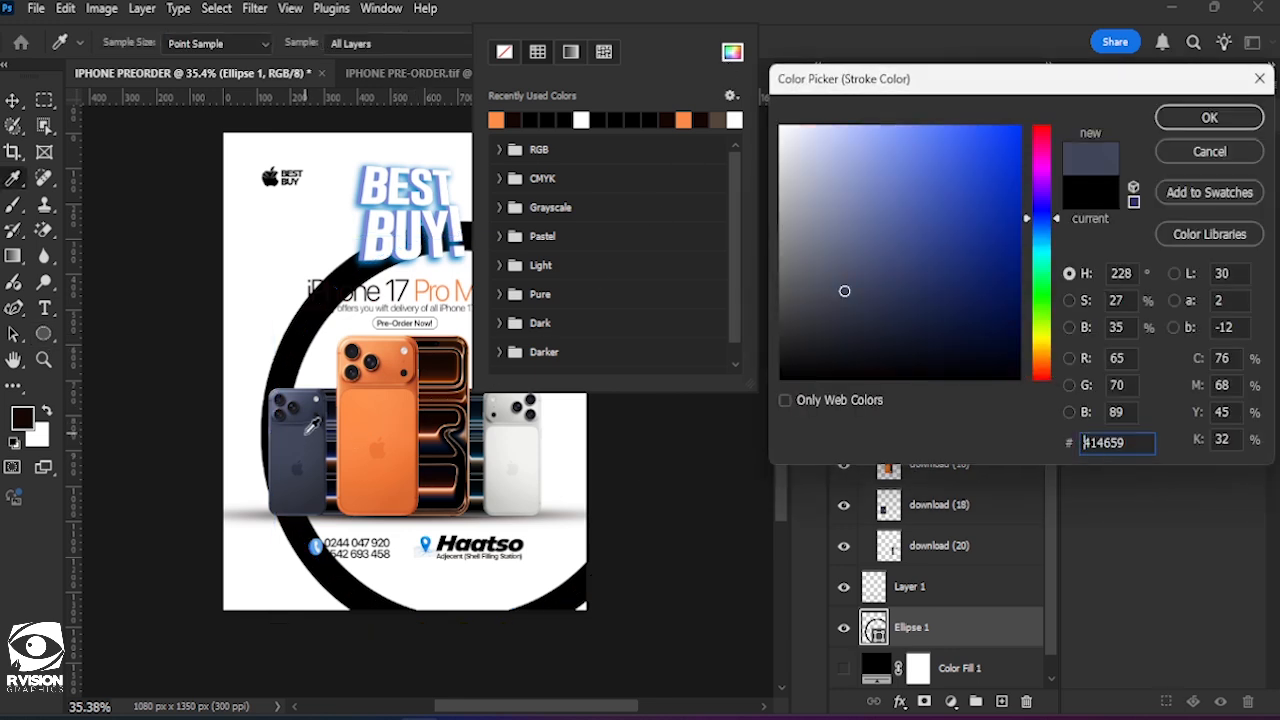
click(1199, 126)
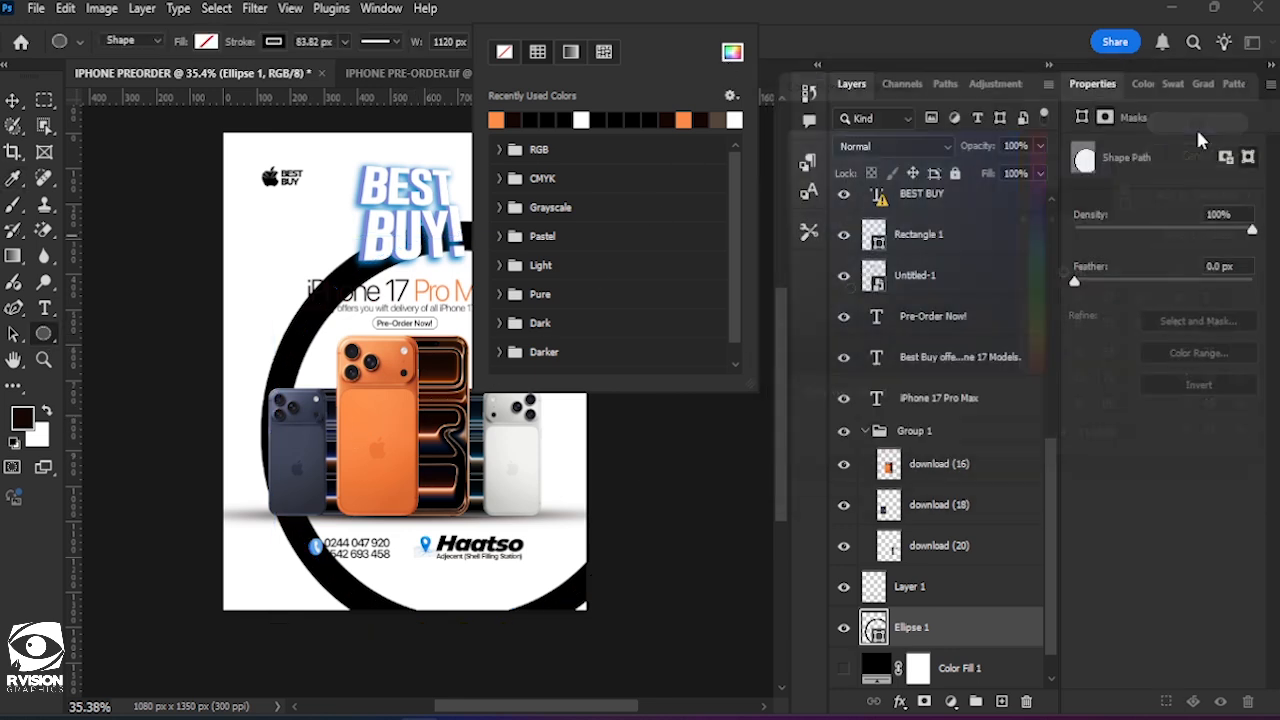
key(v)
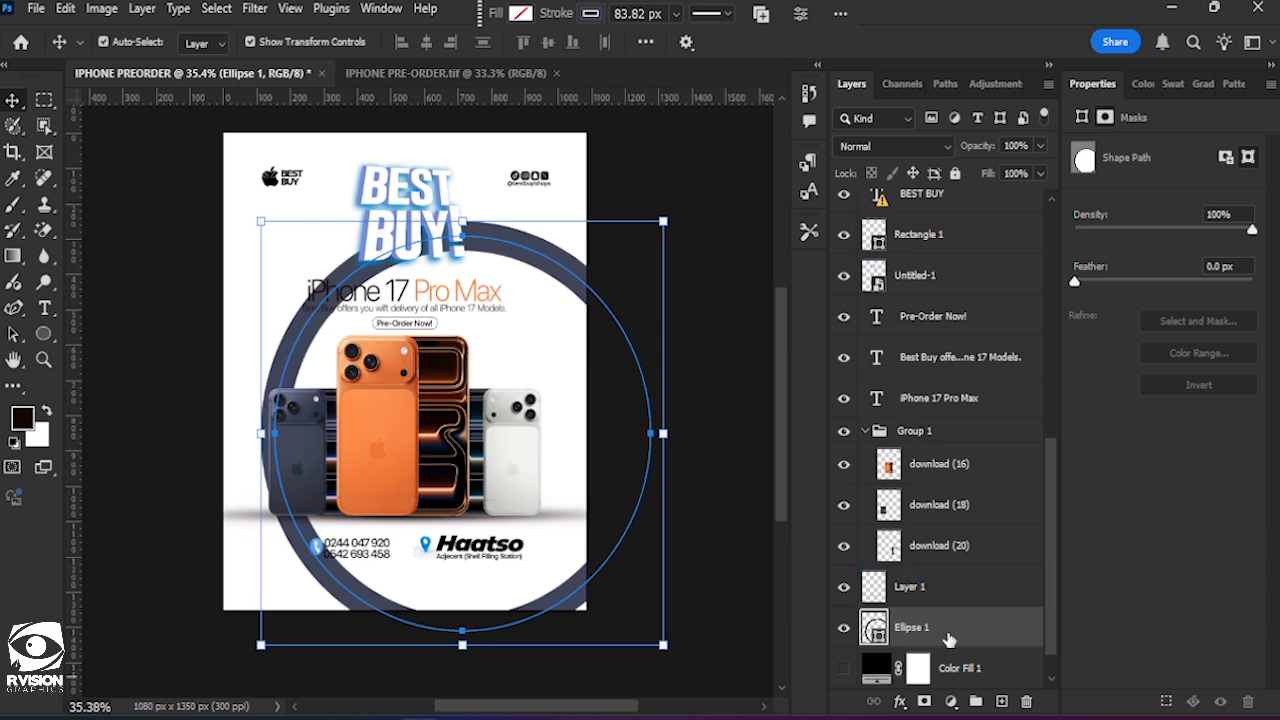
Distort the ellipse to about 125% width and 158% height as a tall curve running off the flyer's right side, and apply it.
key(ctrl)
drag(667, 224, 725, 103)
drag(287, 567, 405, 524)
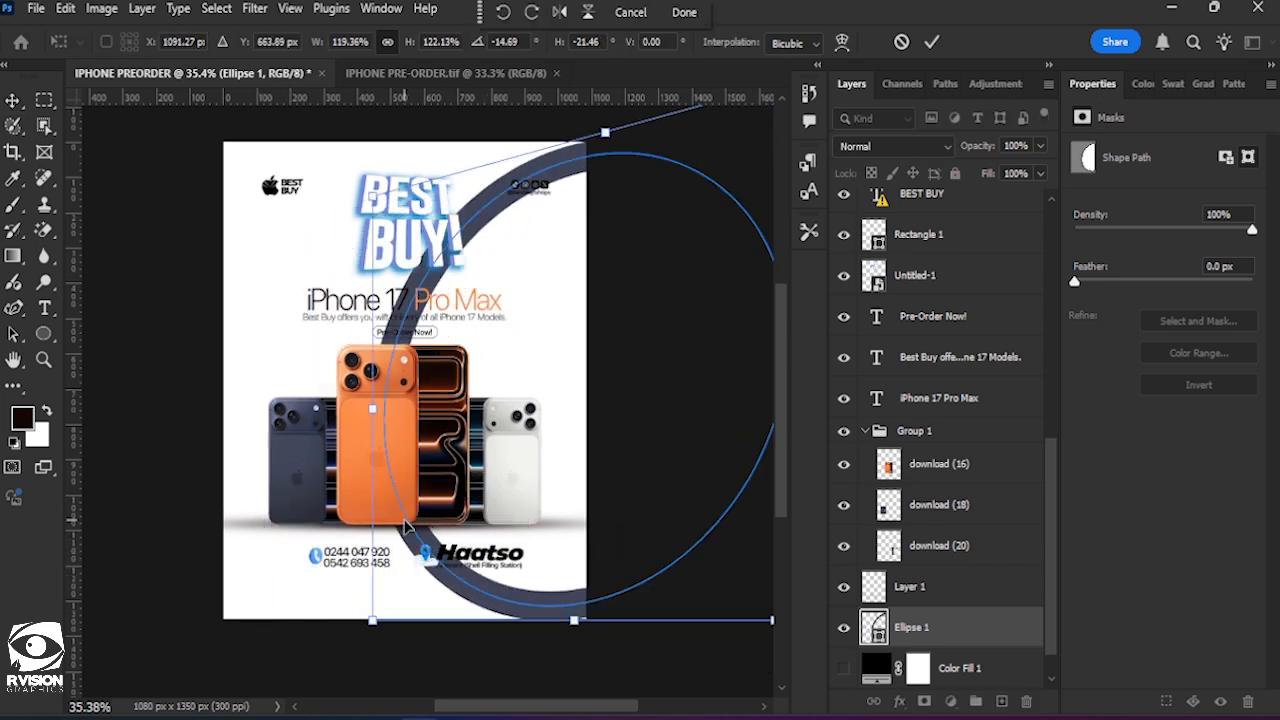
scroll(560, 480, down, 2)
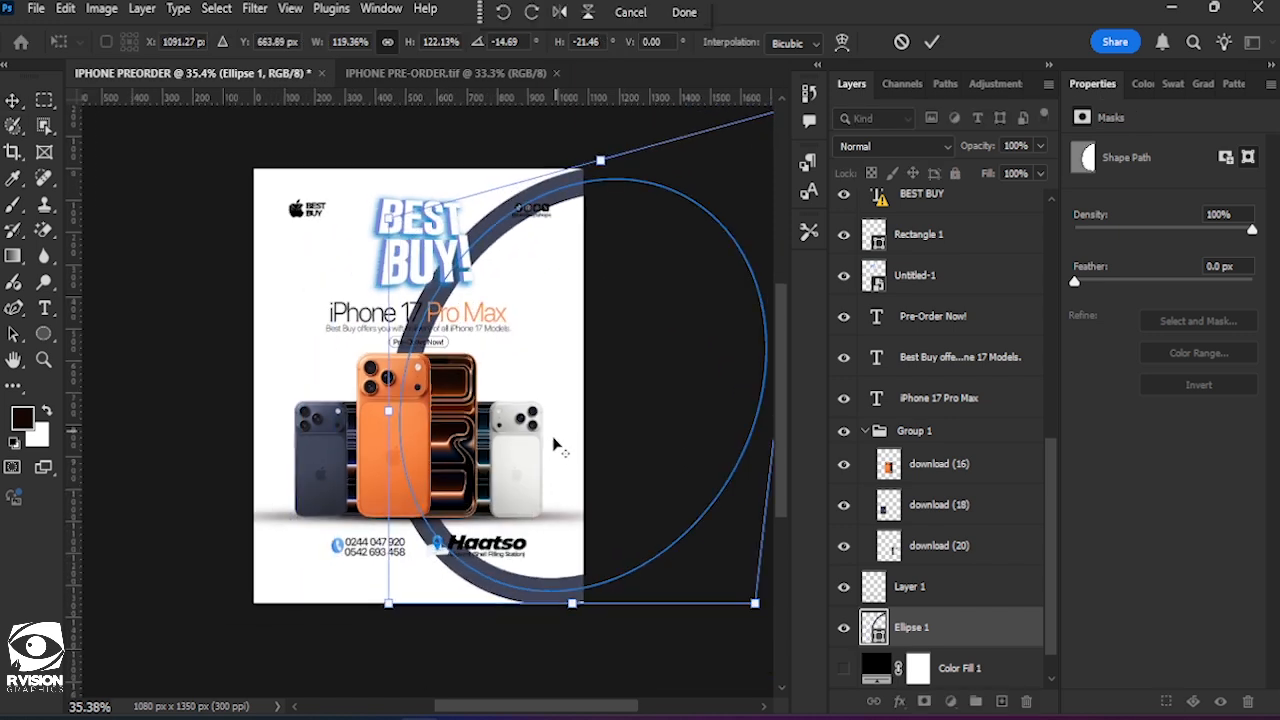
drag(737, 198, 617, 175)
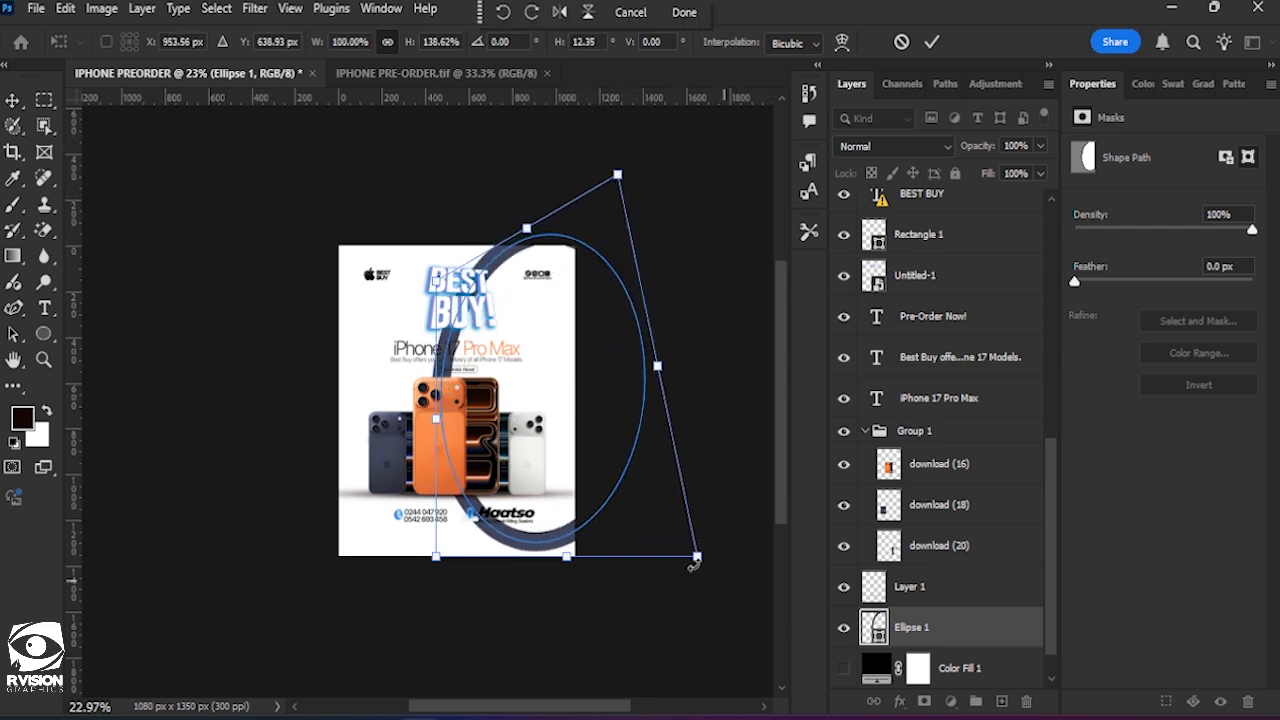
drag(705, 560, 758, 648)
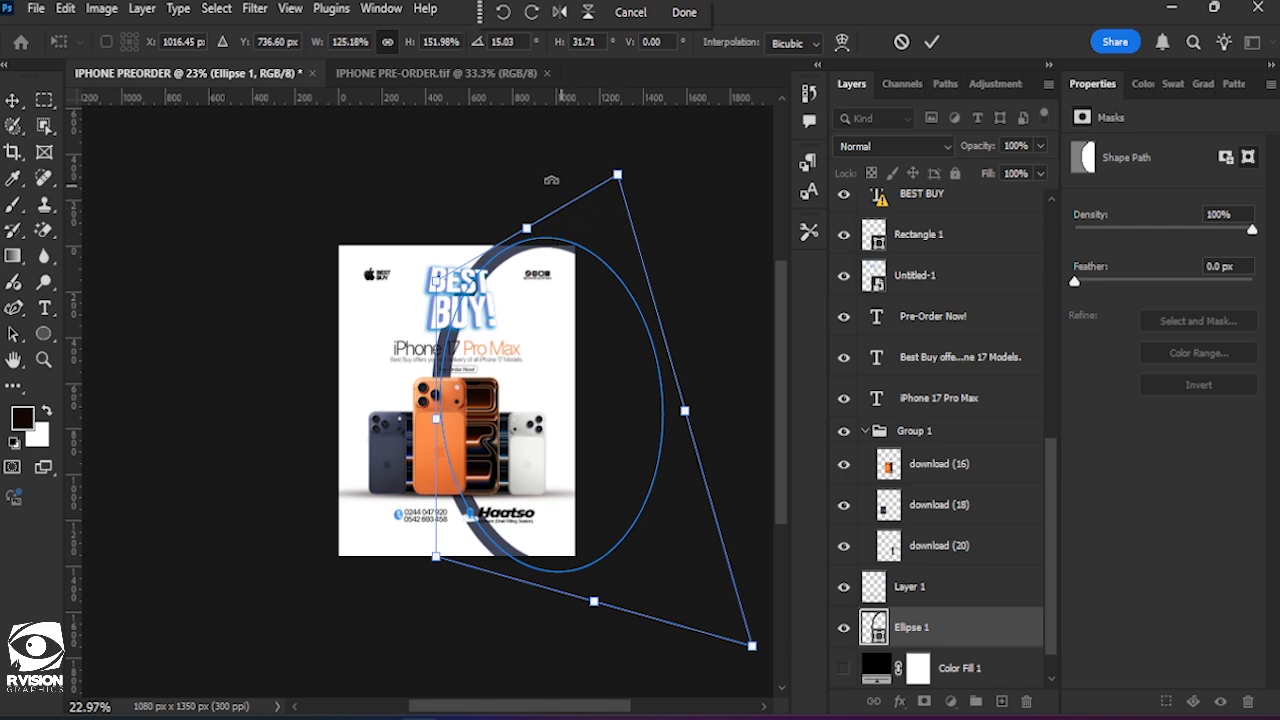
mouse_move(619, 176)
mouse_down()
mouse_move(631, 151)
mouse_move(639, 166)
mouse_up()
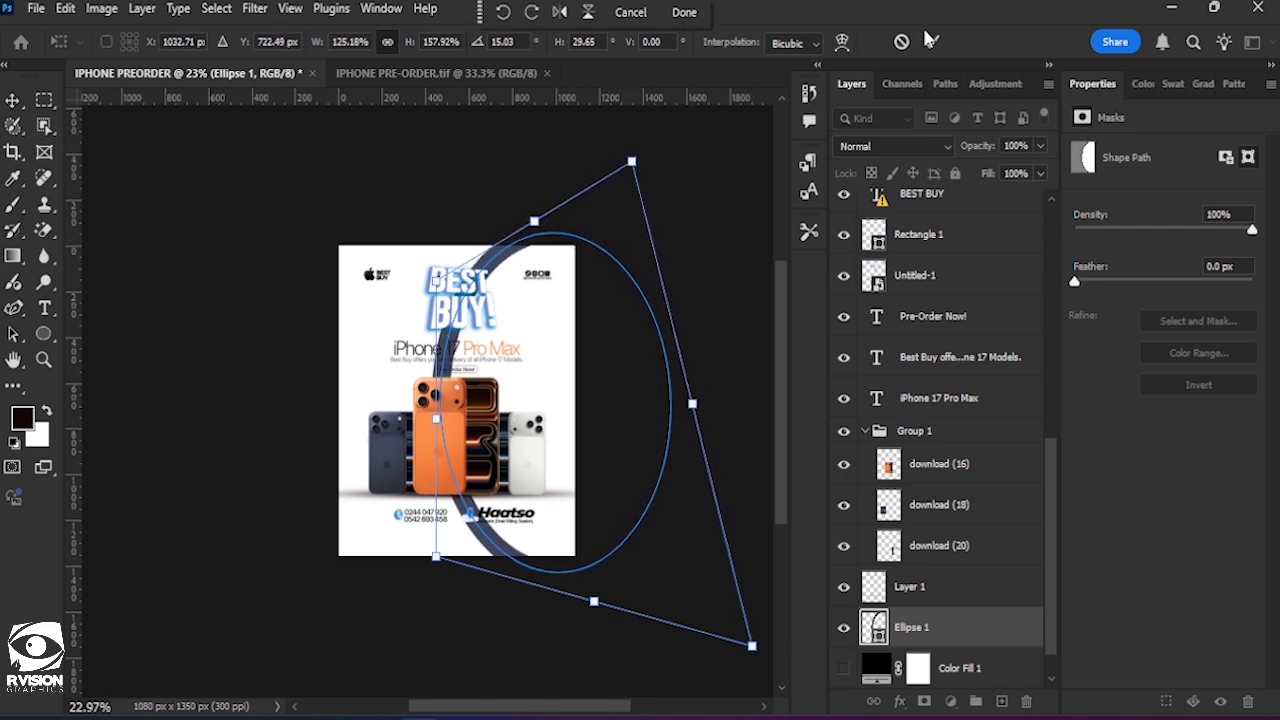
key(Escape)
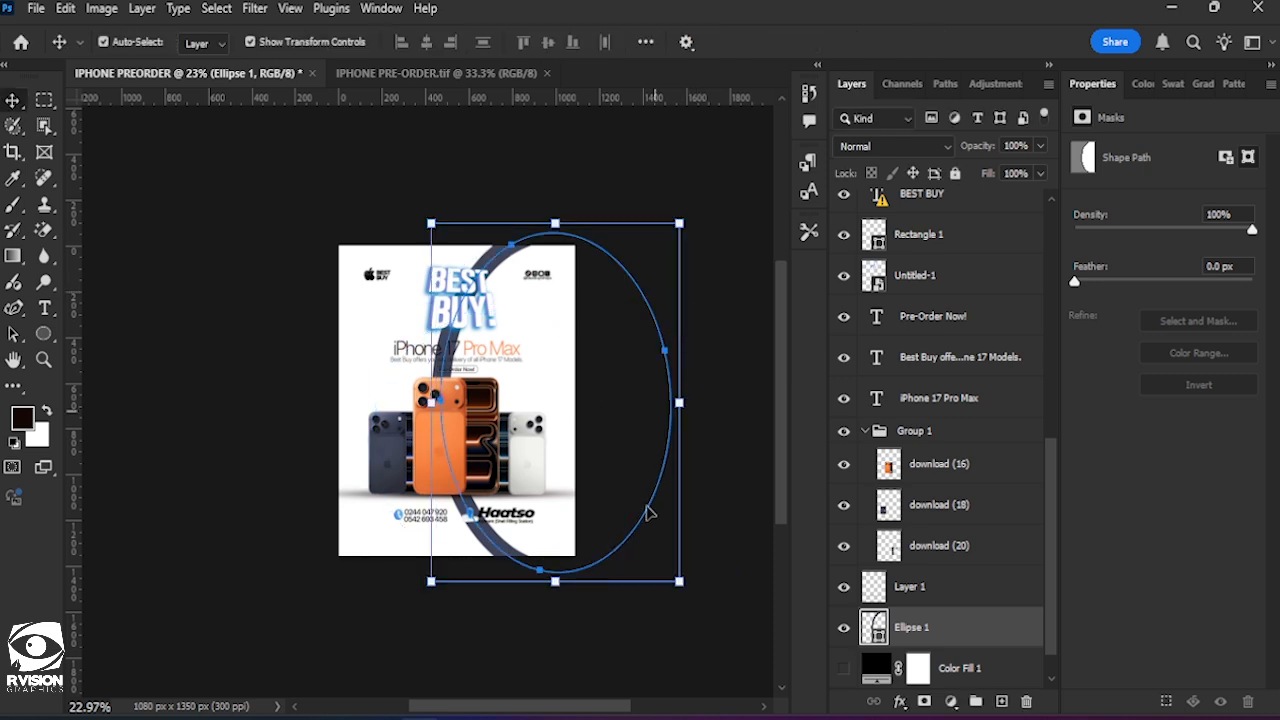
Distort the ellipse to about 161% width and 111% height, sweeping its curve from the top edge to the lower right edge, and apply it.
scroll(660, 540, down, 3)
drag(680, 503, 716, 424)
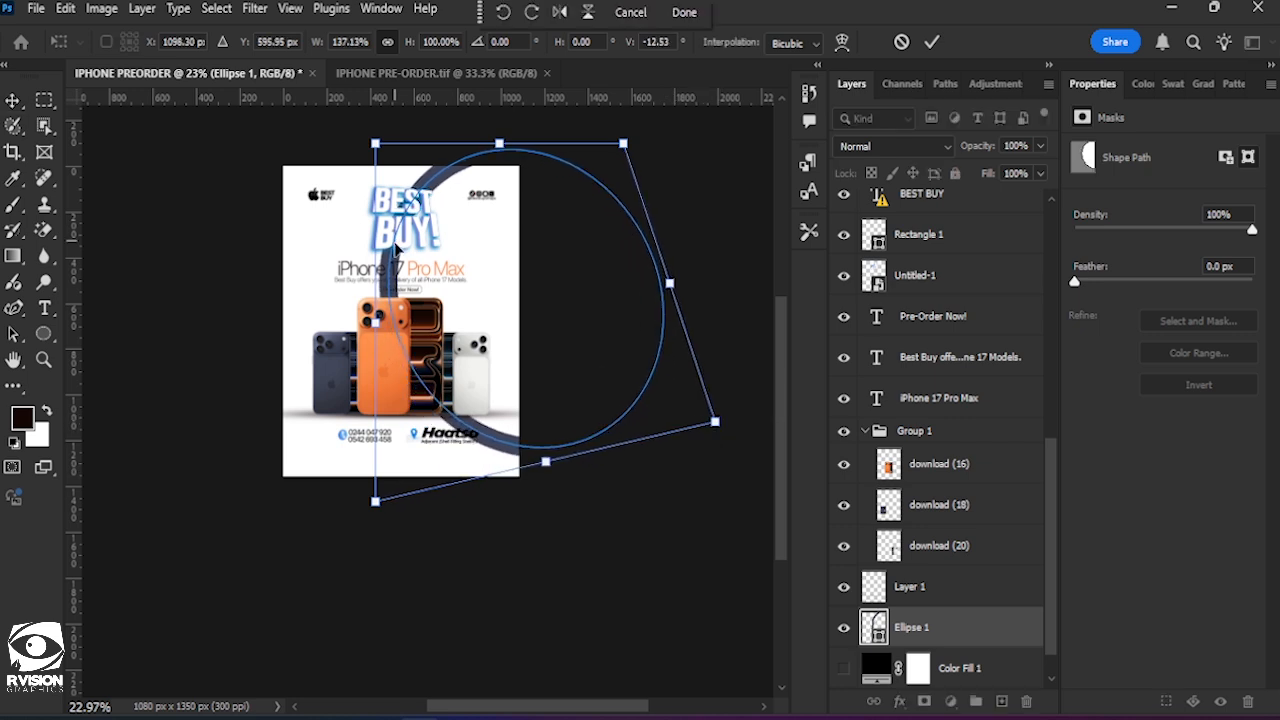
scroll(534, 245, up, 3)
drag(507, 219, 502, 172)
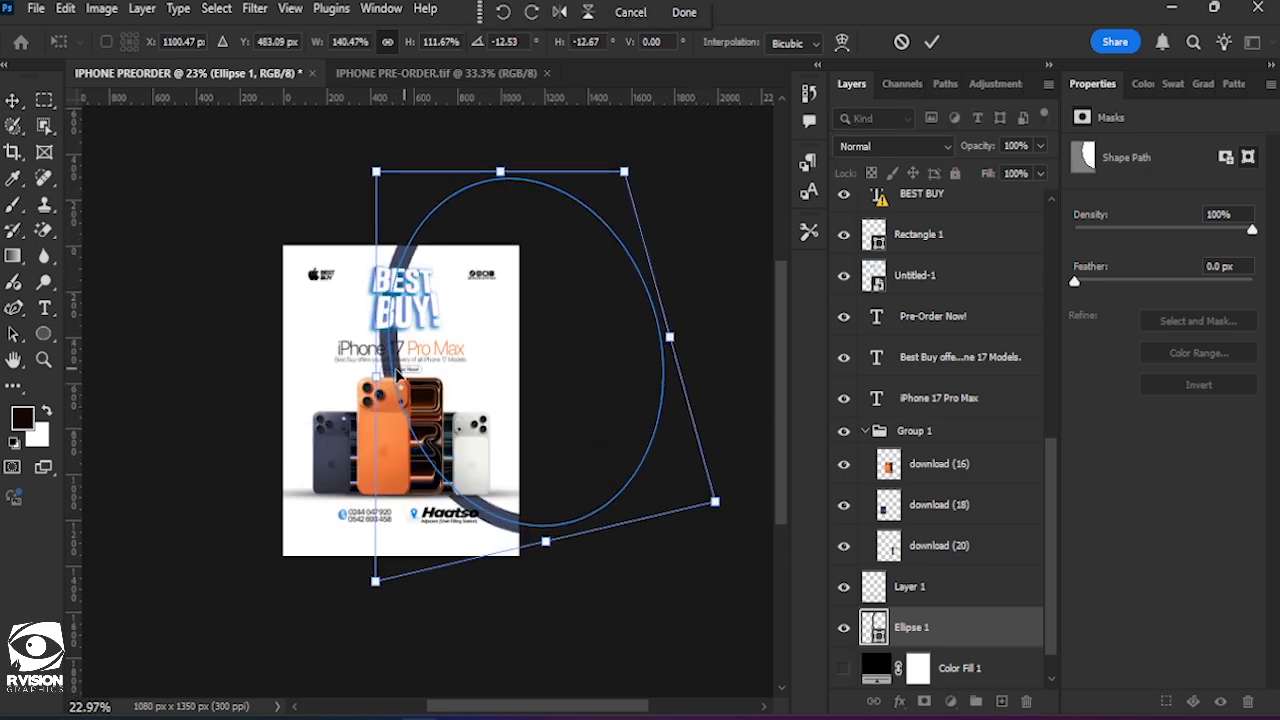
mouse_move(378, 380)
mouse_down()
mouse_move(338, 372)
mouse_move(373, 381)
mouse_up()
drag(671, 342, 717, 322)
click(933, 42)
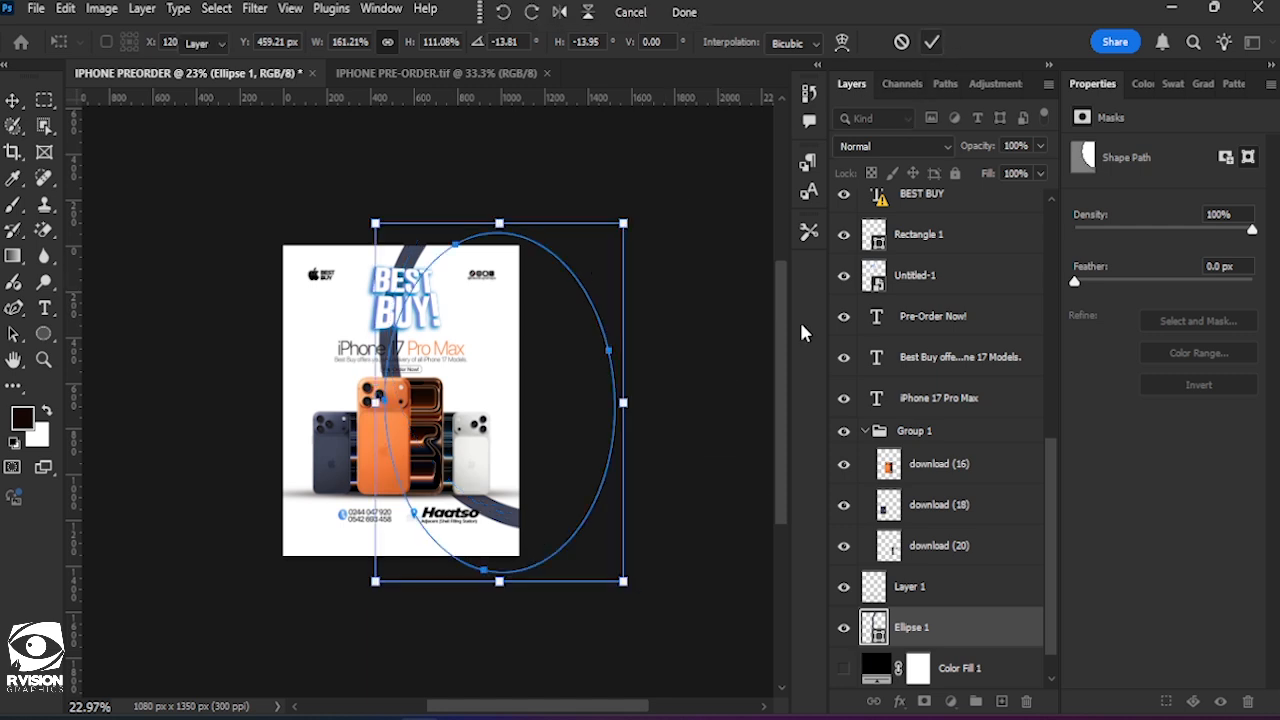
Lower the ellipse layer's fill to 13% so that the curve becomes a faint background shape.
click(1040, 173)
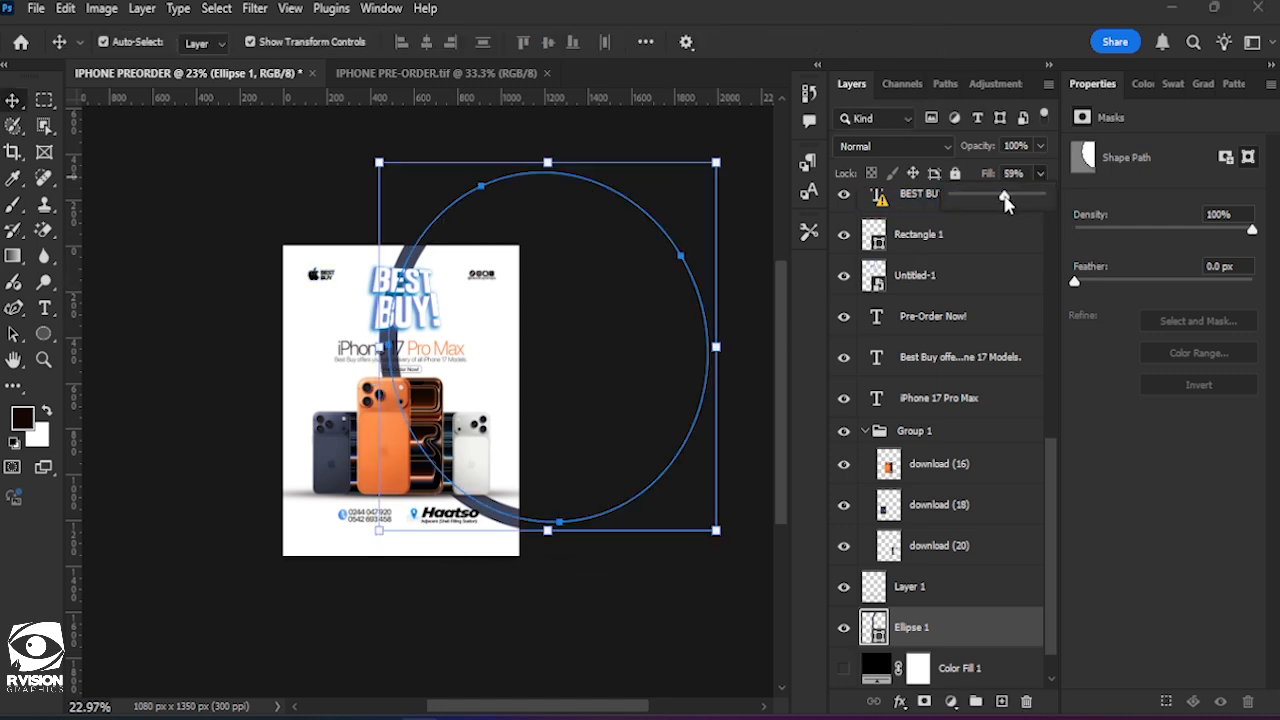
drag(1005, 200, 979, 206)
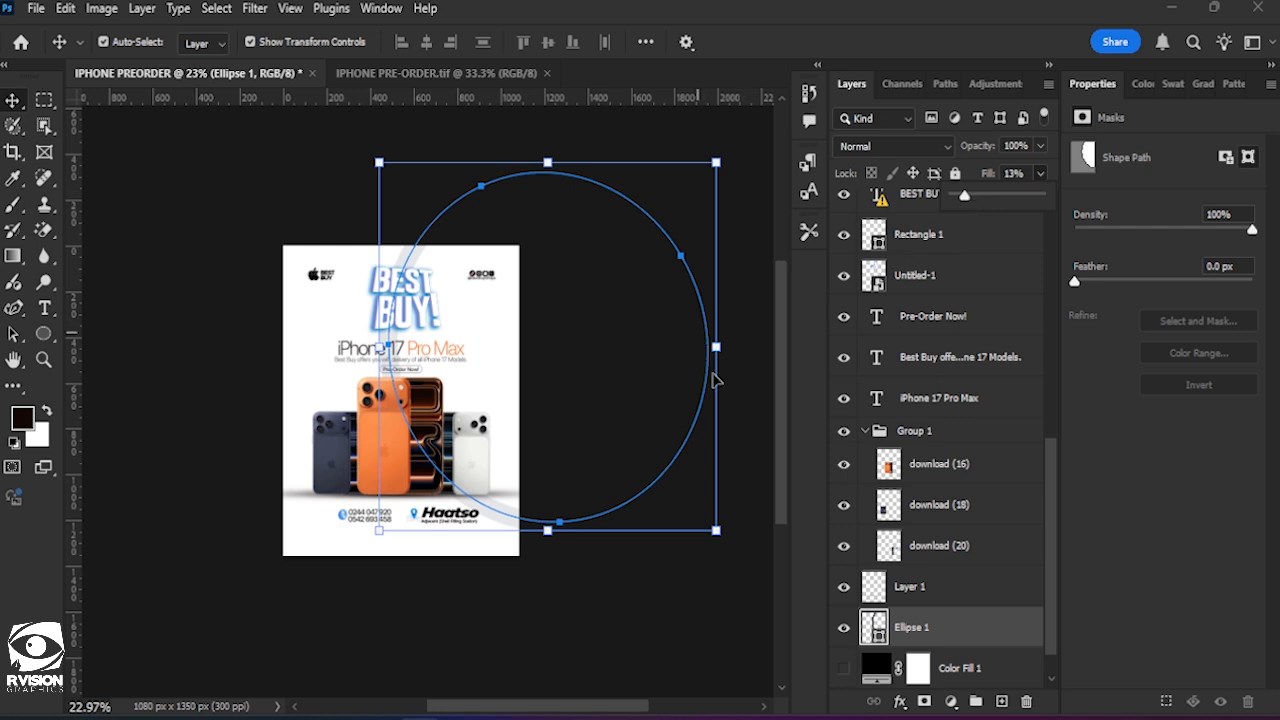
click(617, 673)
Duplicate the Ellipse 1 layer, flip the copy horizontally and move it to curve in from the flyer's left edge.
click(920, 630)
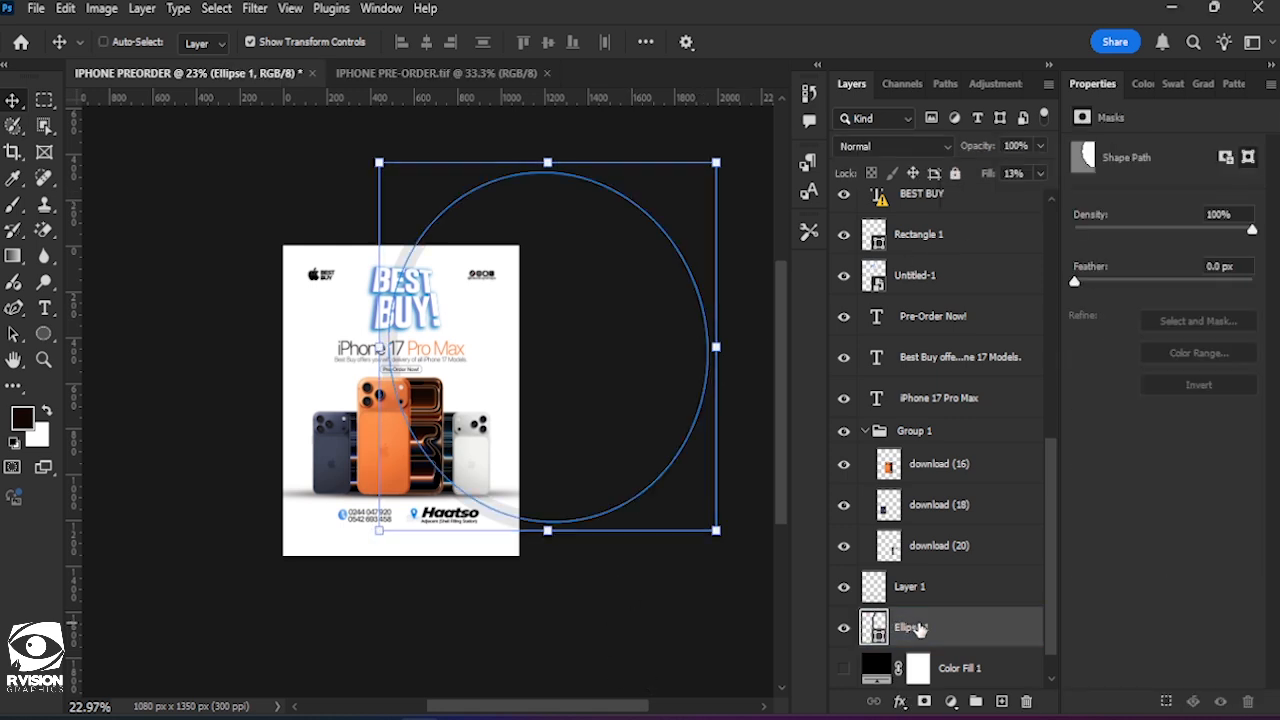
key(ctrl+j)
key(ctrl+t)
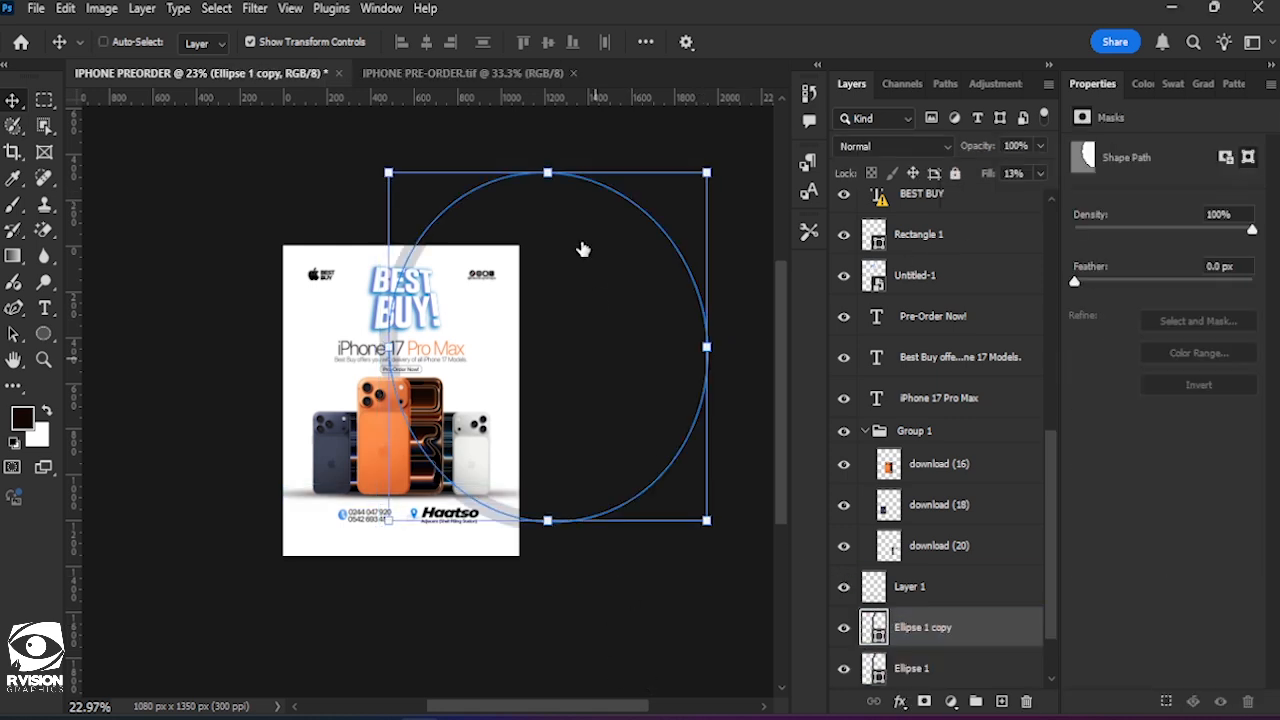
click(557, 10)
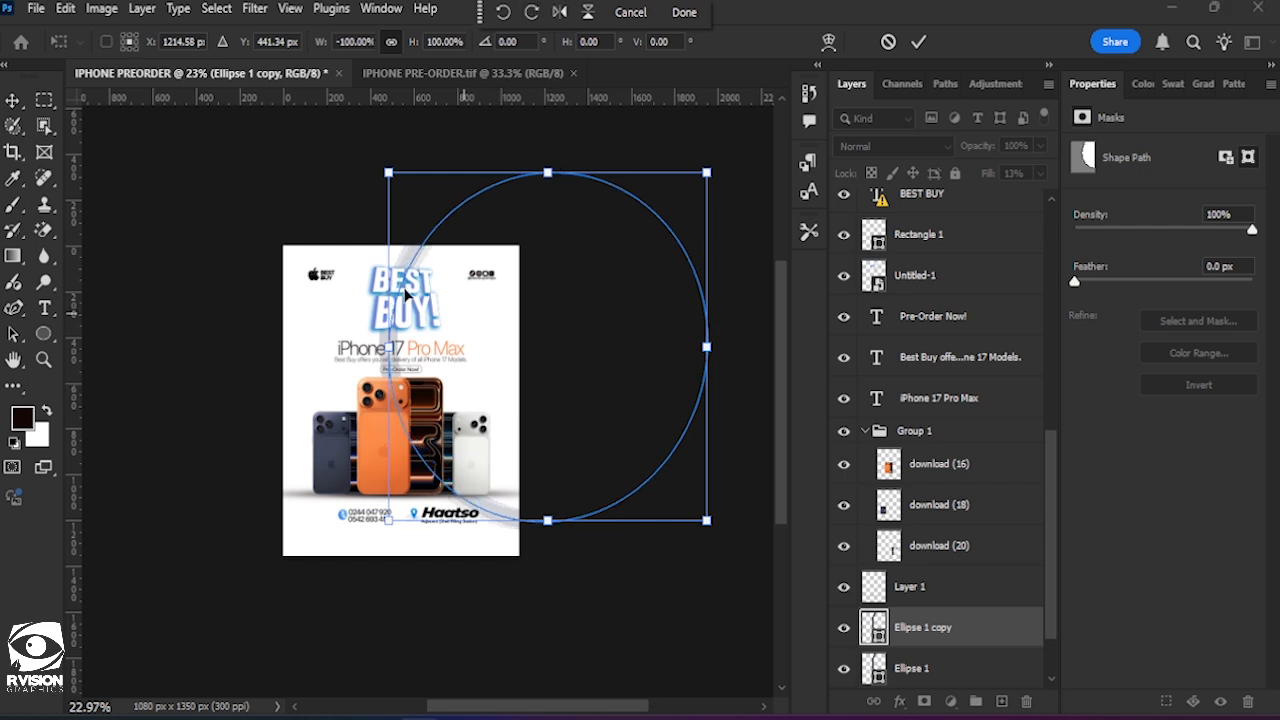
drag(388, 318, 104, 404)
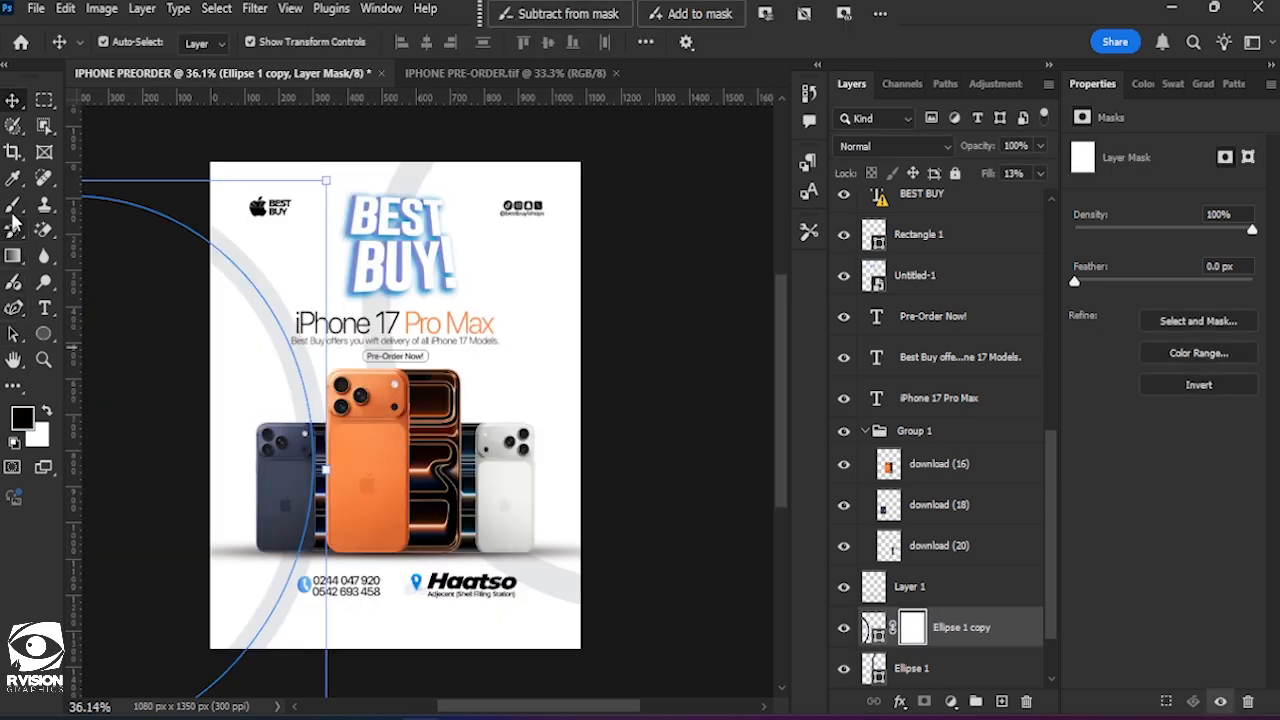
Add a layer mask to the ellipse copy and fade parts of its curve with a soft black 250 px brush at 0% hardness.
click(13, 208)
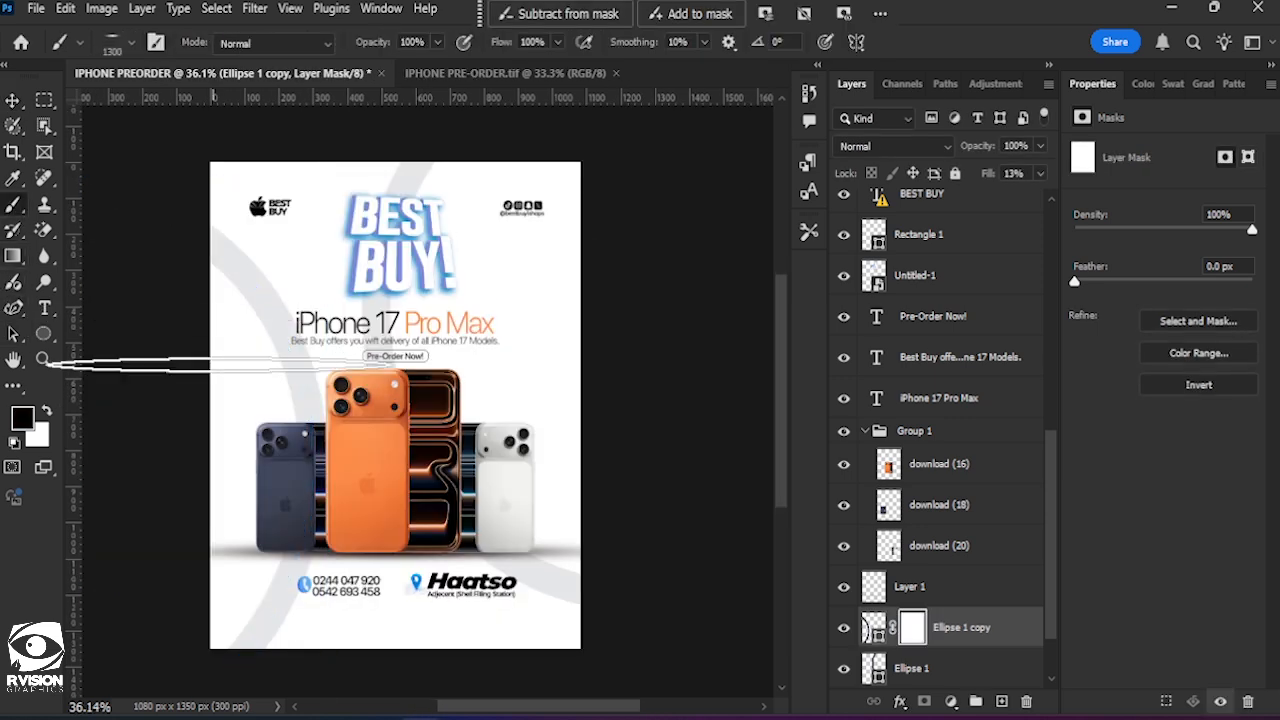
click(116, 40)
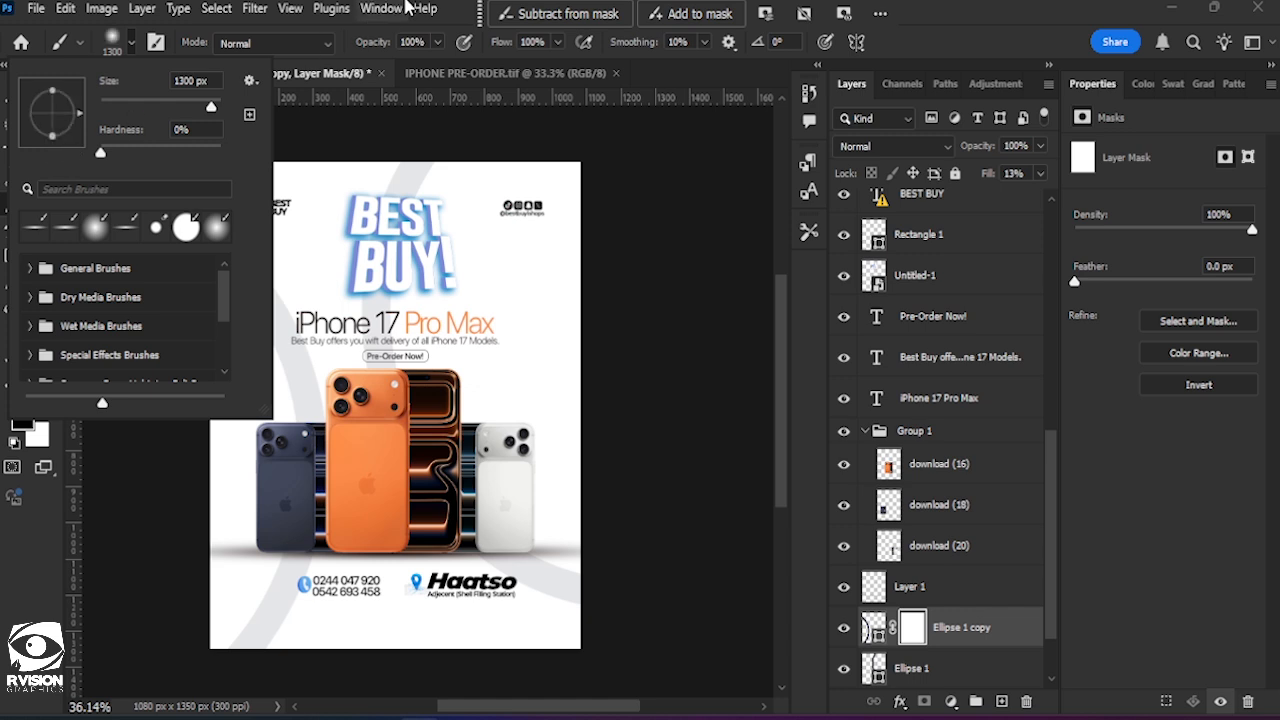
click(465, 7)
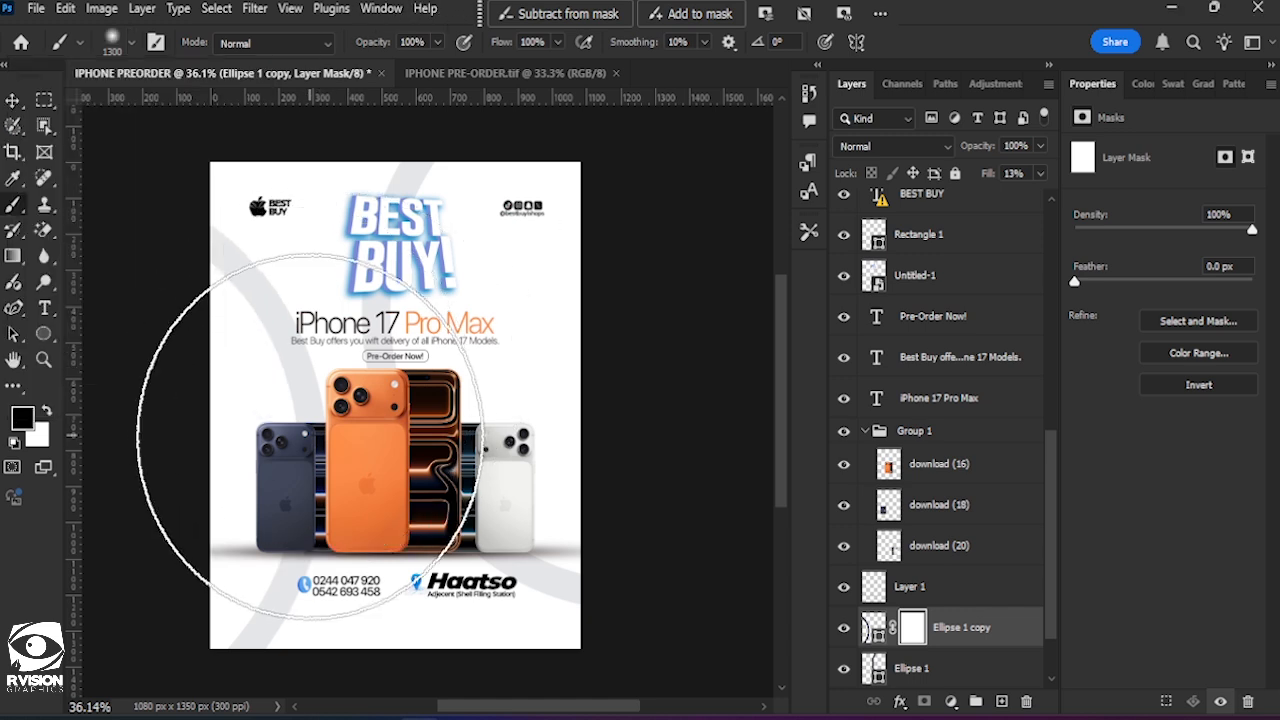
key(p)
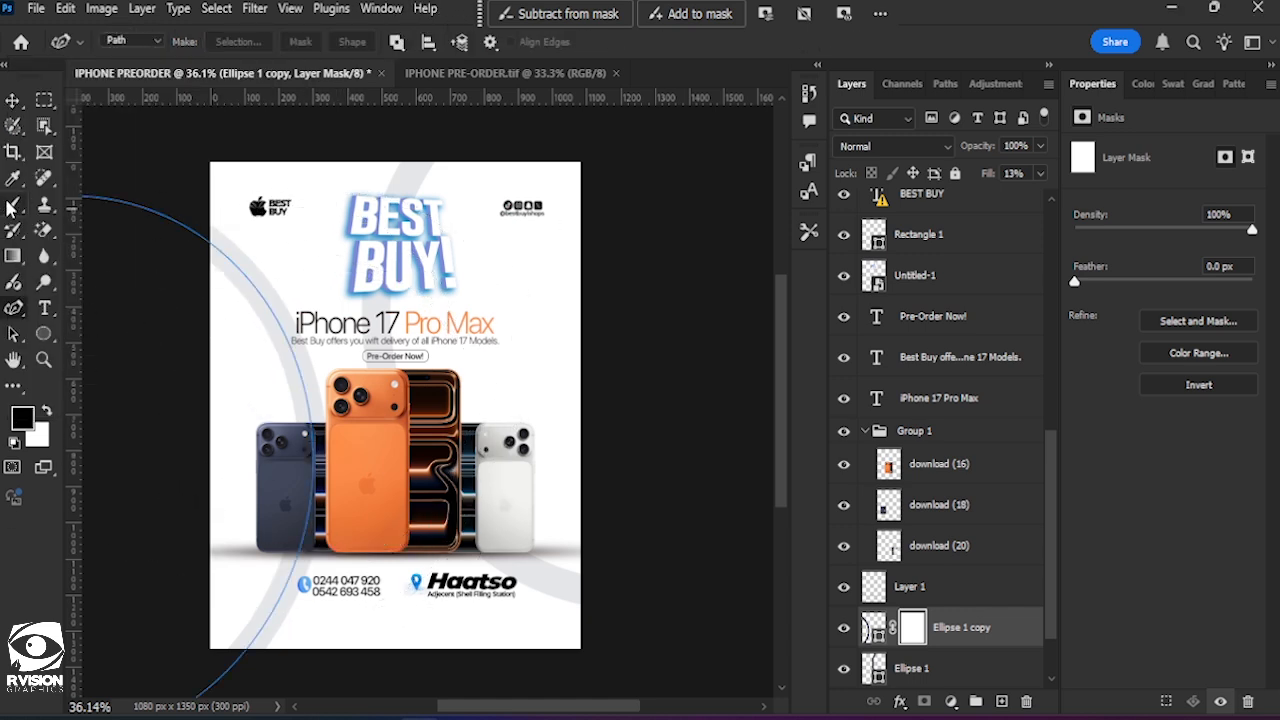
click(13, 207)
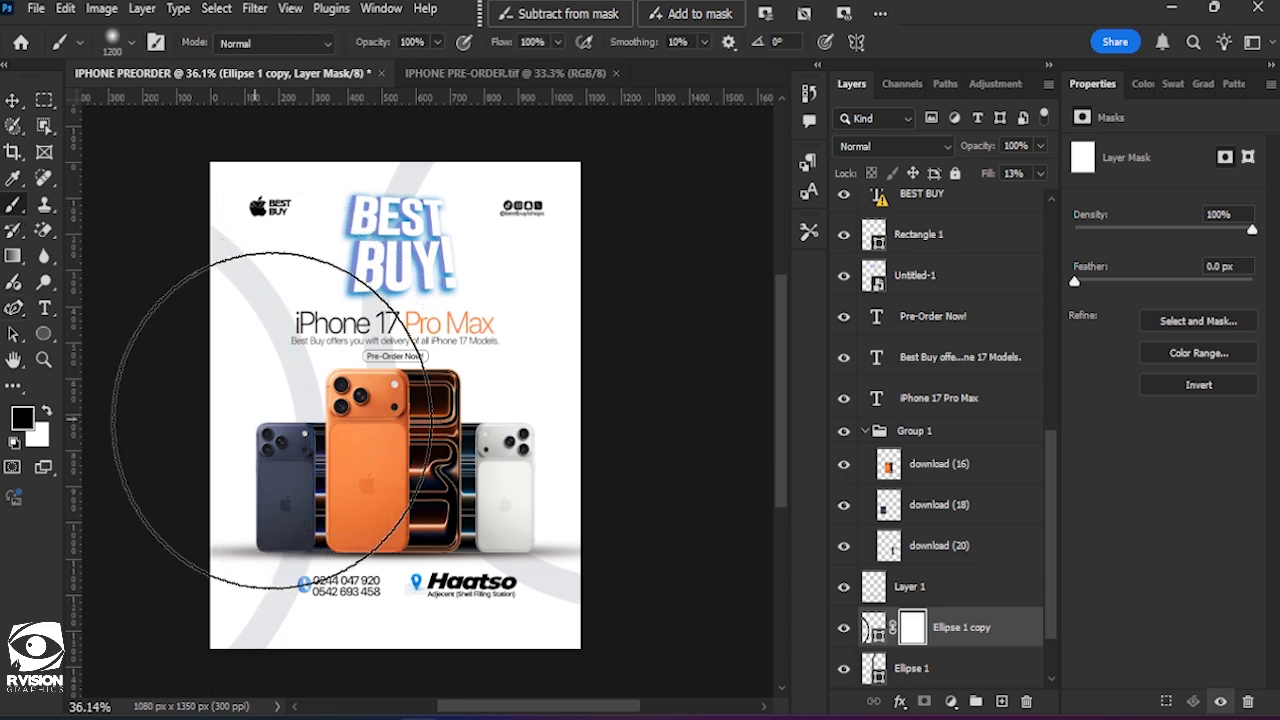
key(bracketleft)
key(bracketleft)
key(bracketleft)
key(bracketleft)
key(bracketleft)
key(bracketleft)
key(bracketleft)
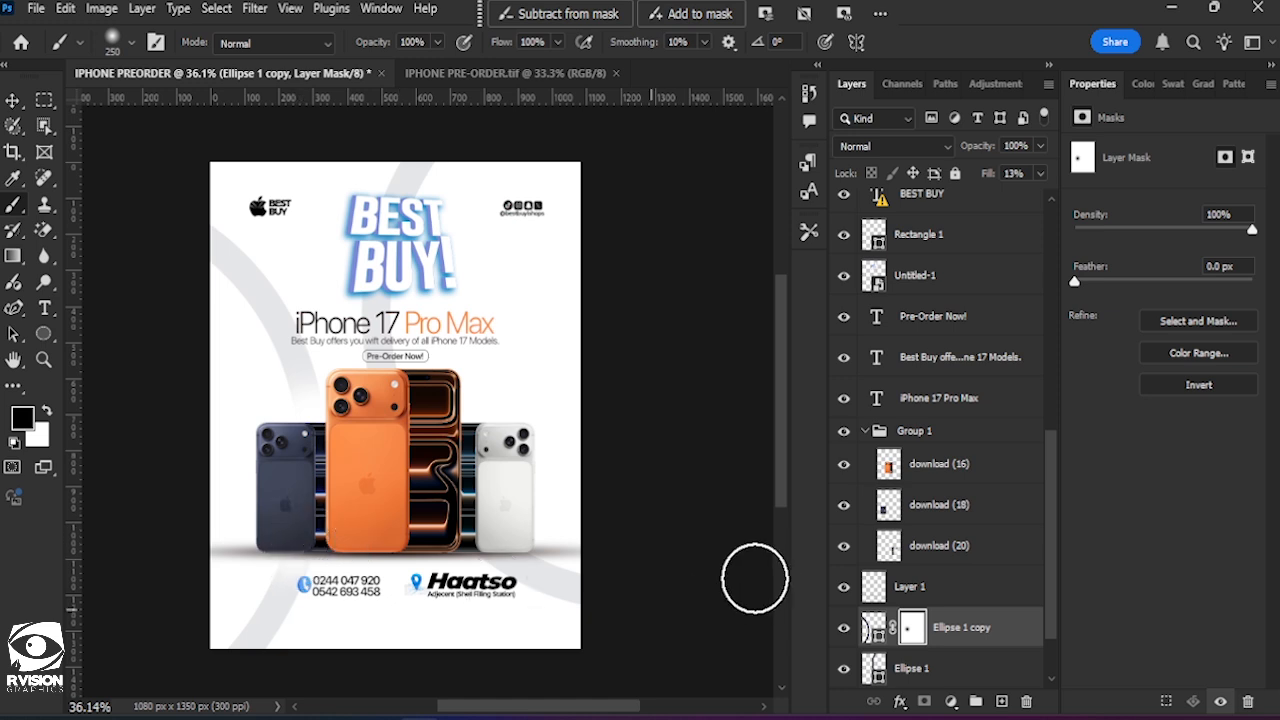
Add a layer mask to the Ellipse 1 layer and fade part of its curve with the soft black 250 px brush.
click(910, 667)
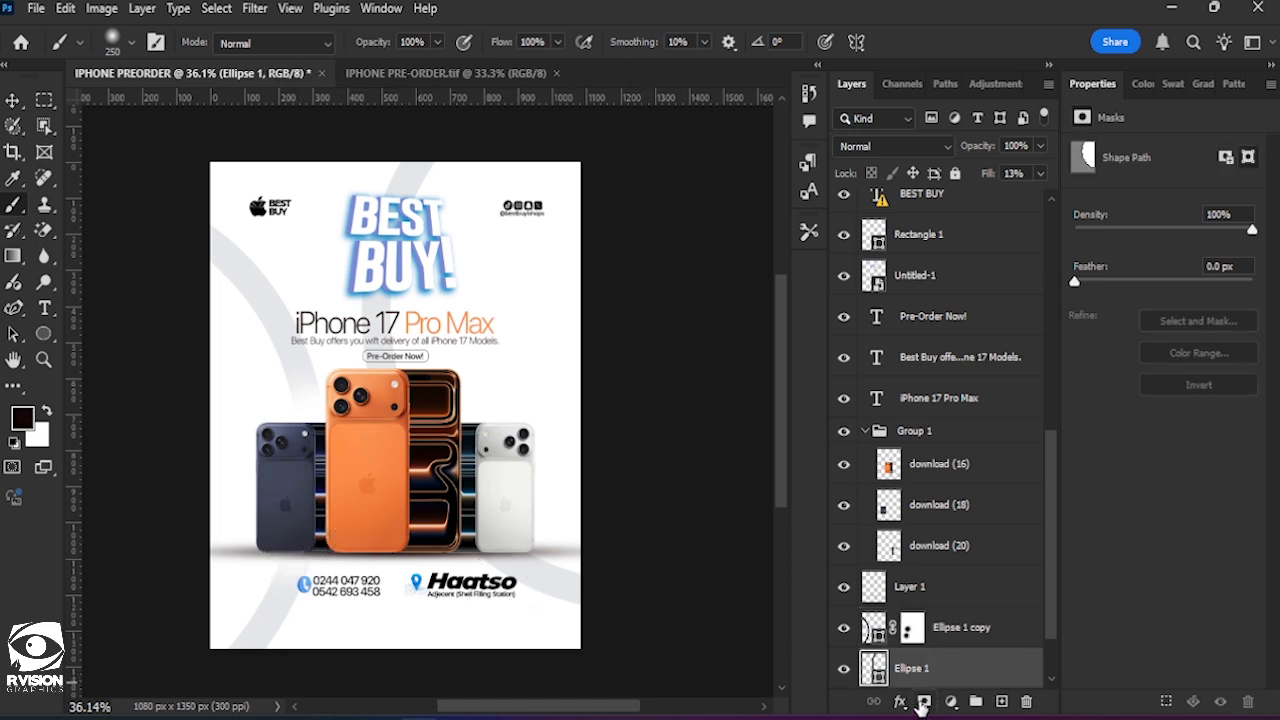
click(922, 702)
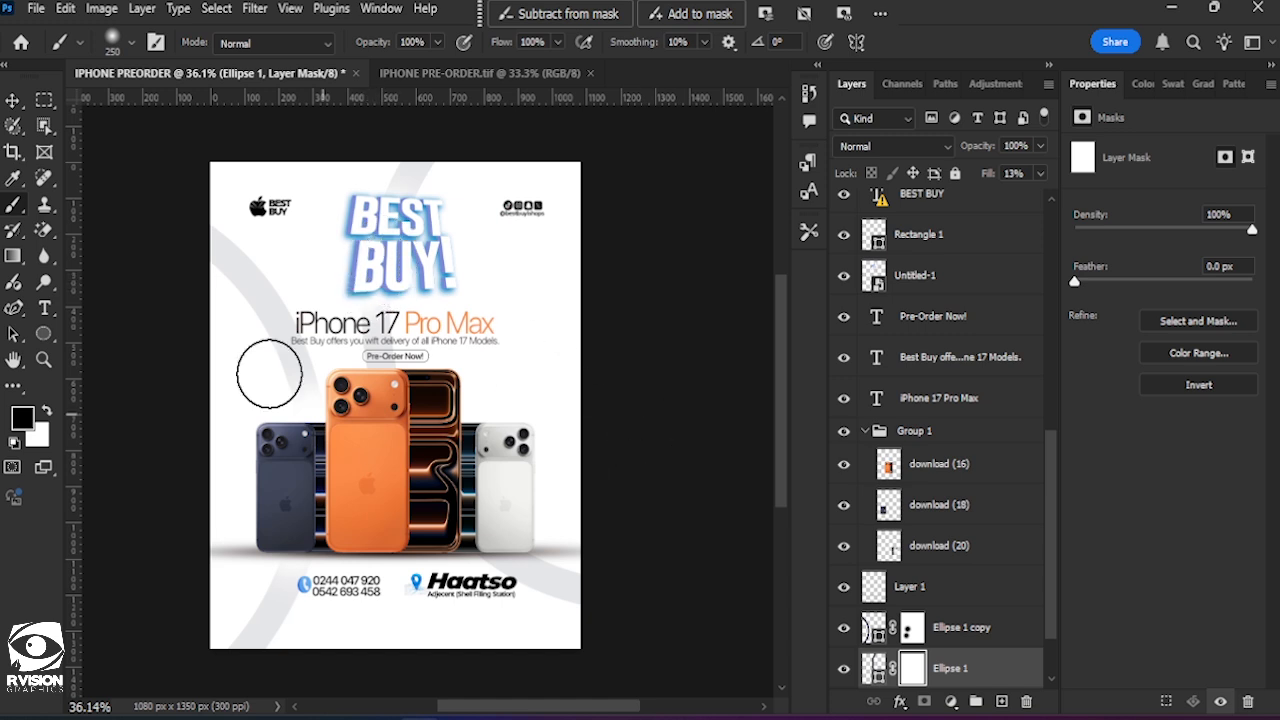
click(15, 101)
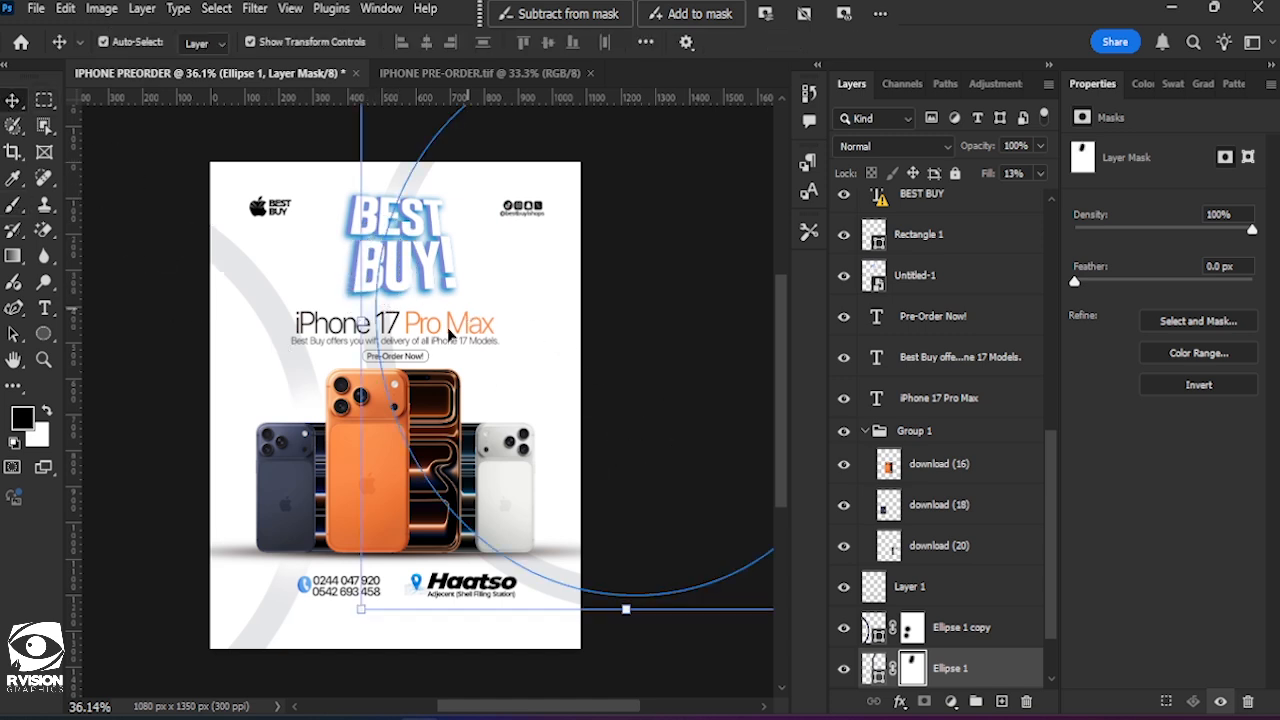
click(165, 251)
scroll(574, 366, left, 2)
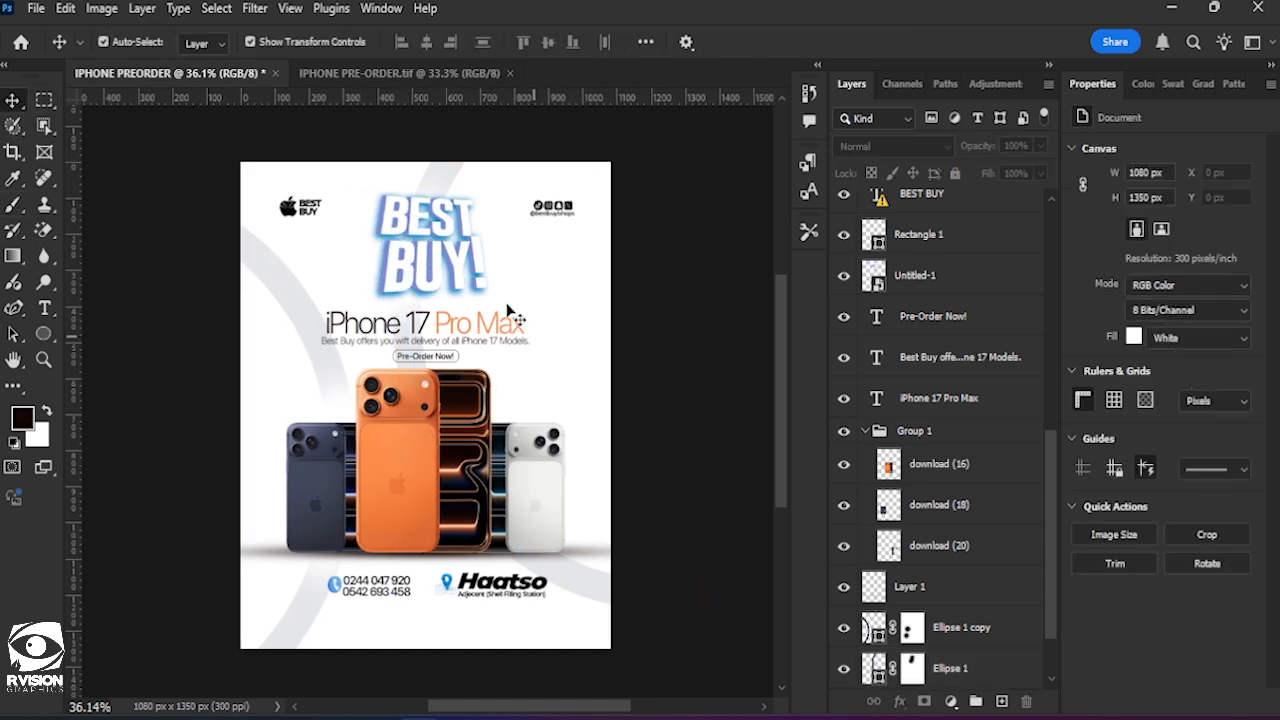
Enlarge the 3D "BEST BUY!" headline image to 61.73% scale, shift it slightly down and right, and apply the transform.
click(449, 260)
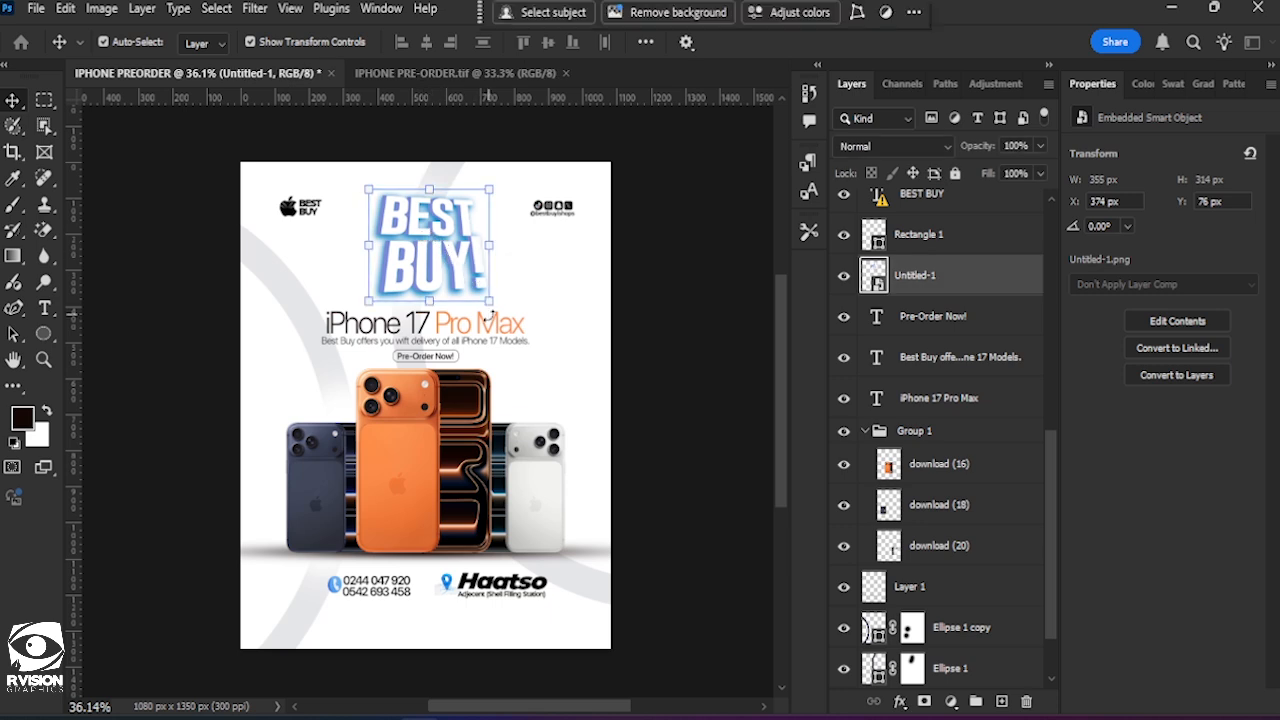
key(ctrl+t)
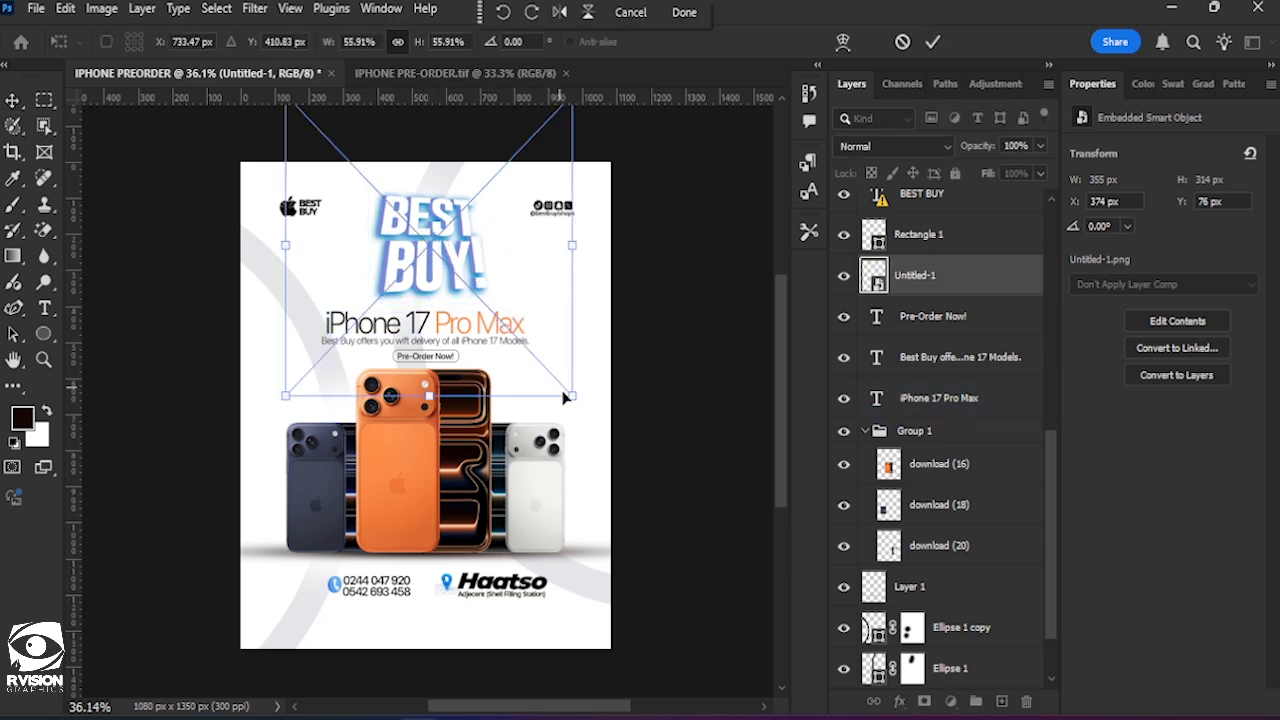
drag(565, 398, 581, 406)
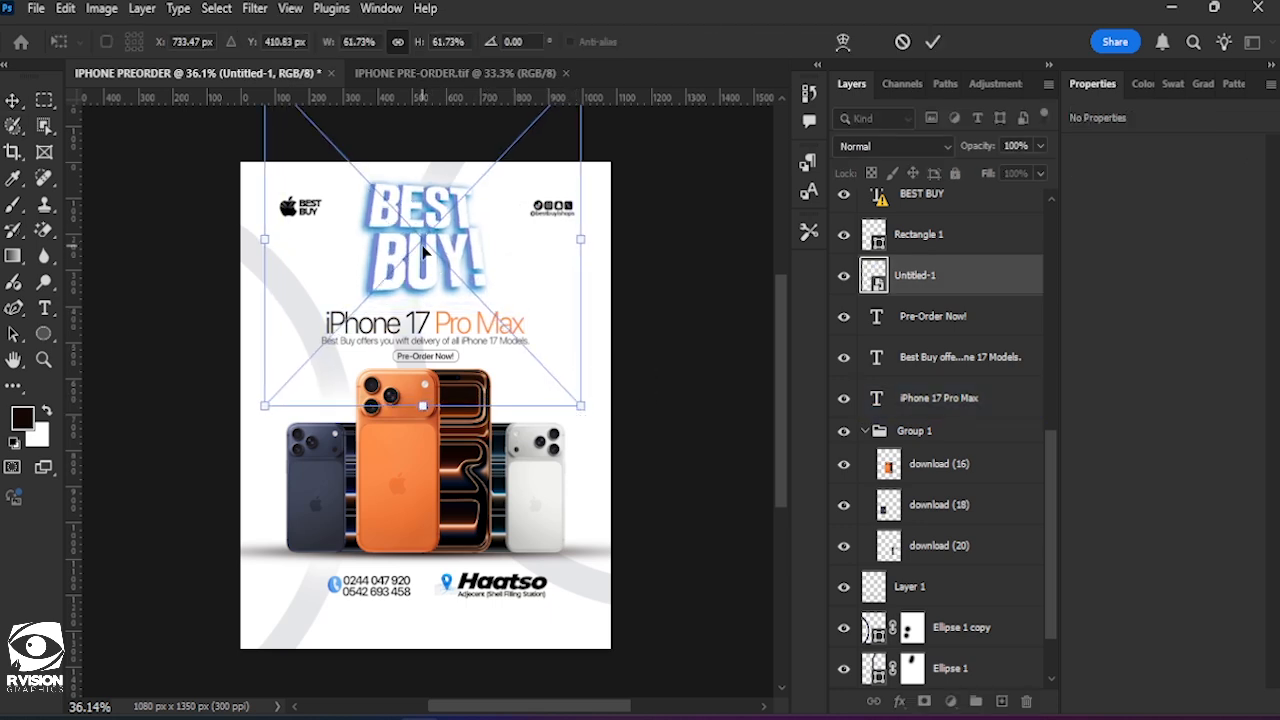
drag(423, 252, 433, 275)
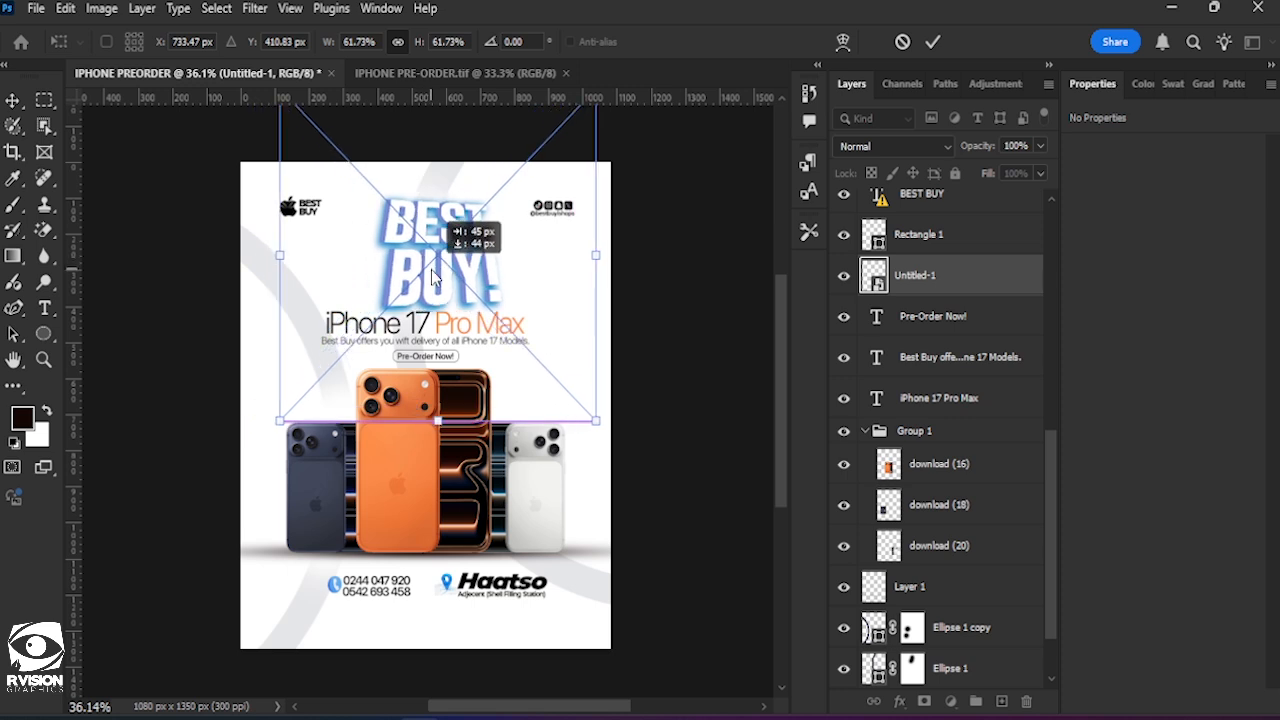
key(Return)
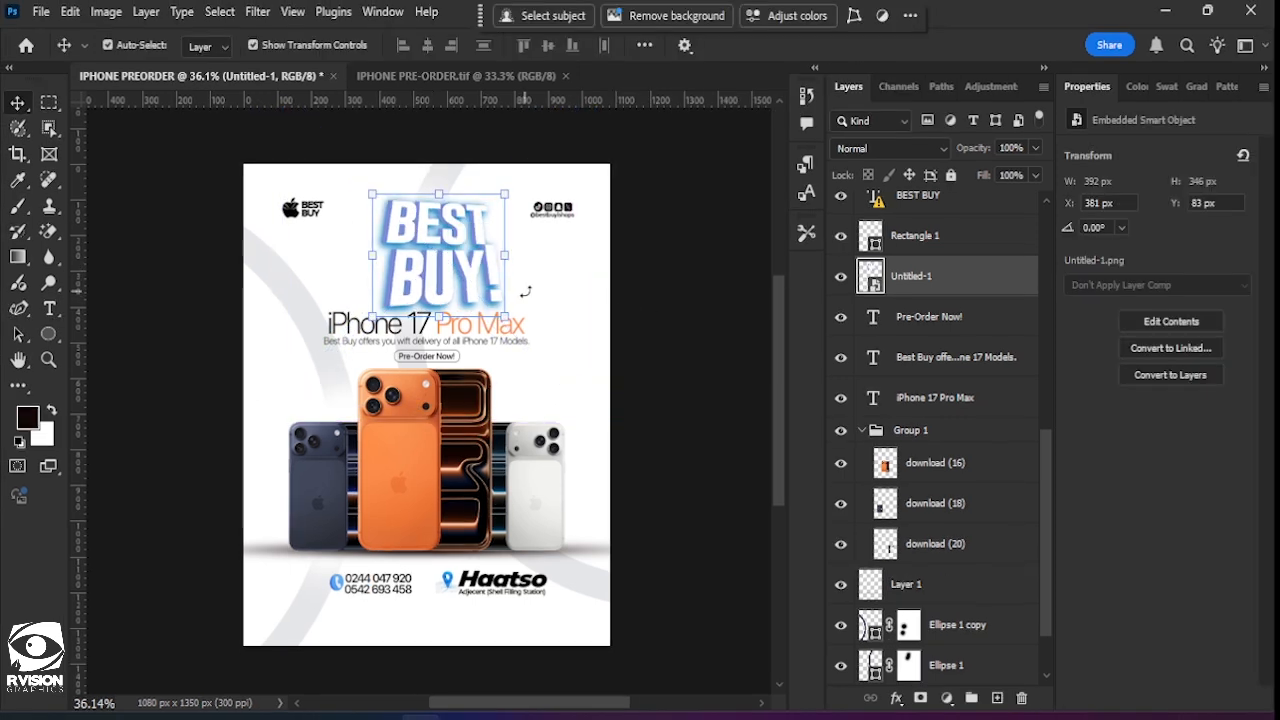
Centre the "BEST BUY!" headline image horizontally on the whole canvas, then clear the selection.
key(ctrl+a)
click(427, 49)
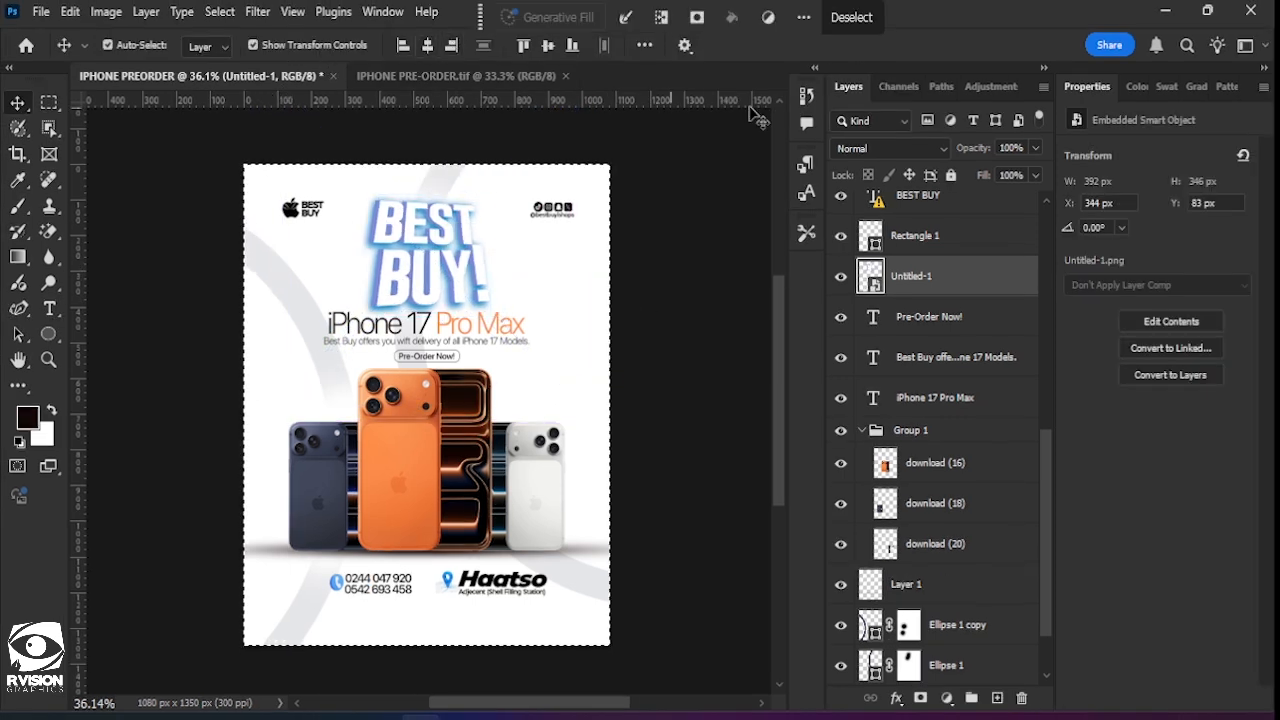
click(862, 19)
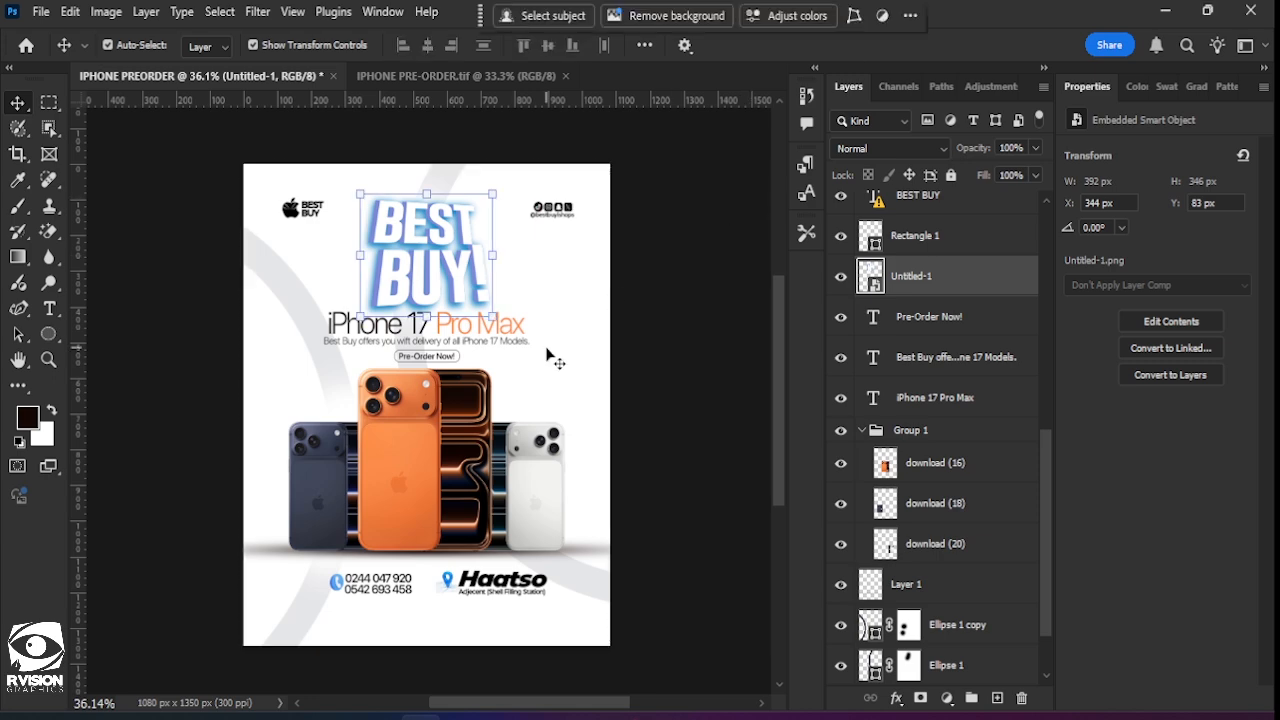